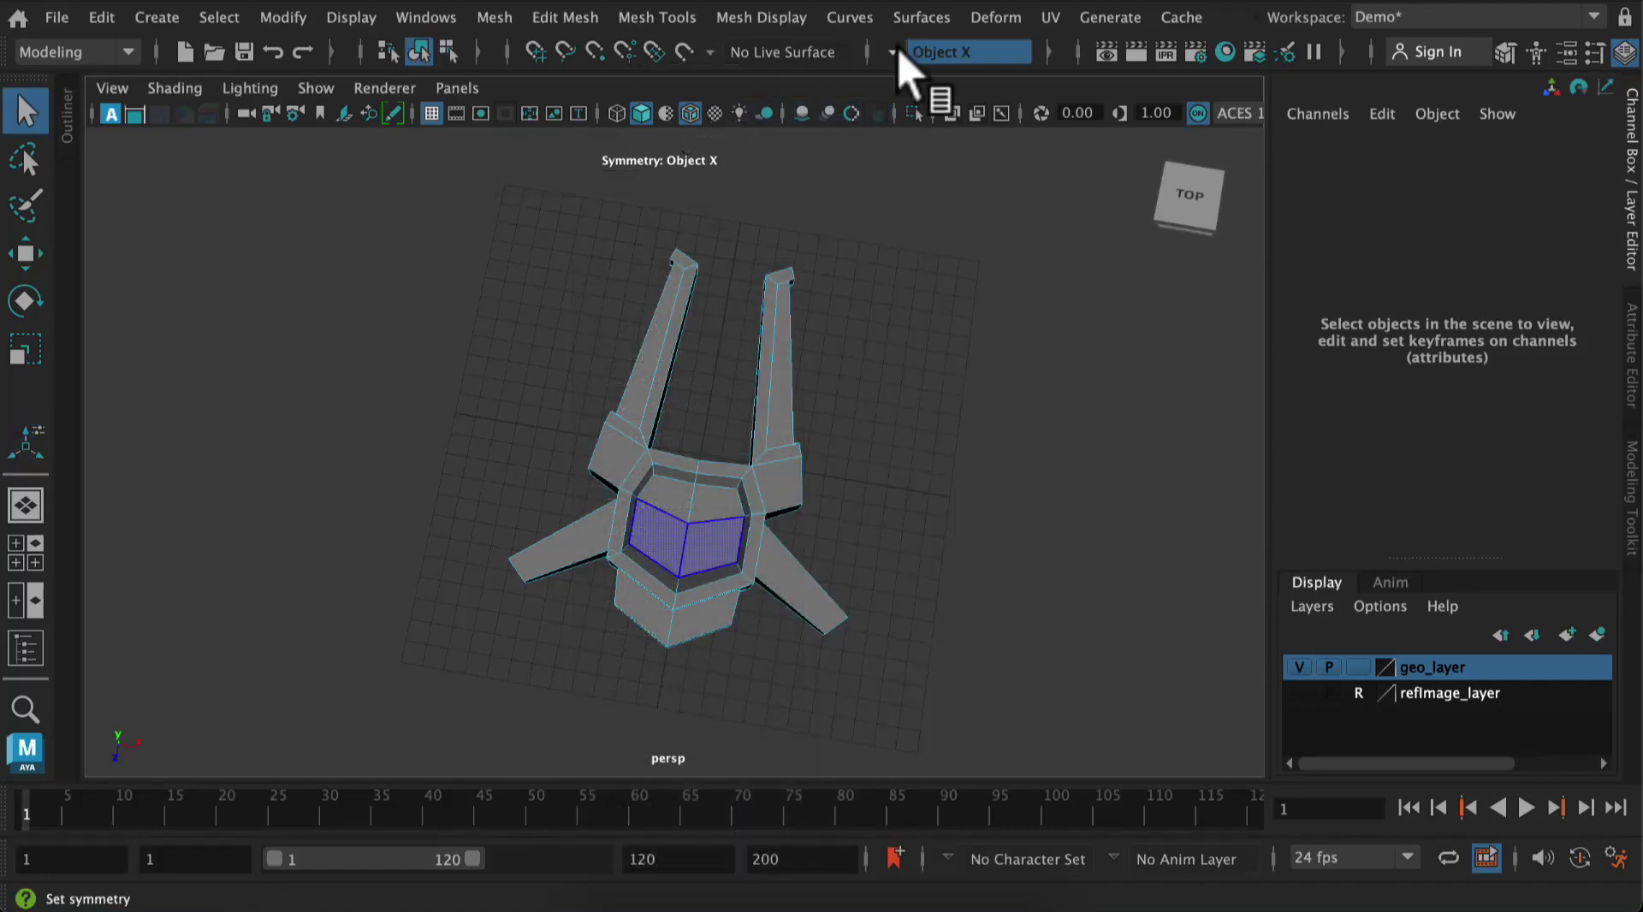
# Turn symmetry off and add the spaceship mesh to the hidden geo_layer
pyautogui.click(910, 56)
pyautogui.click(920, 60)
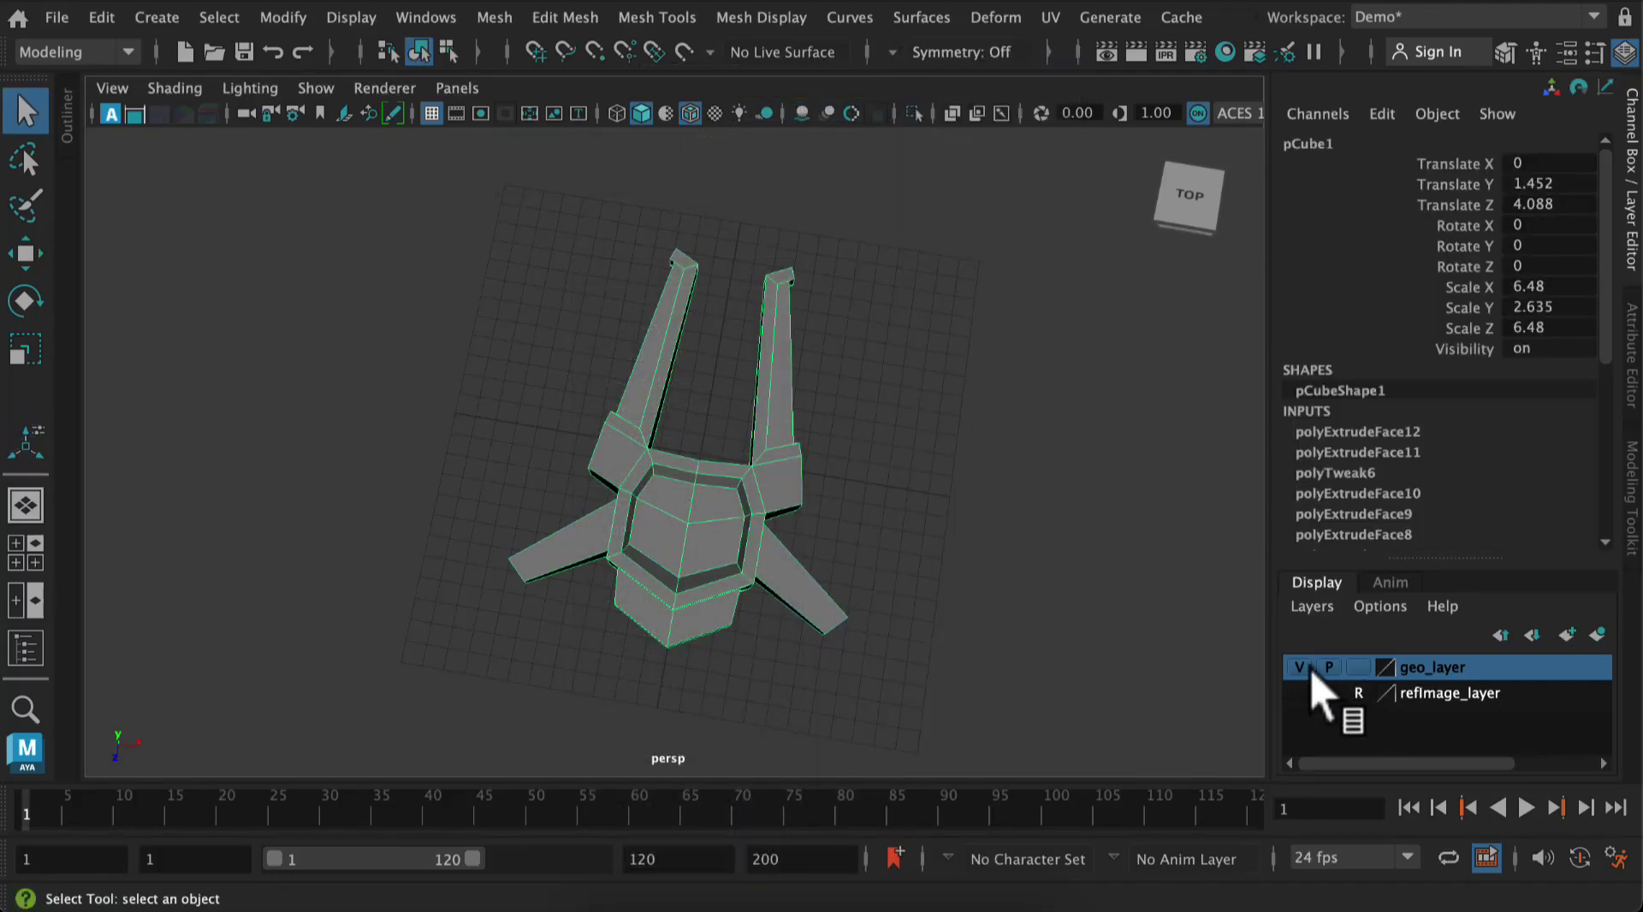
pyautogui.click(712, 442)
pyautogui.click(716, 493)
pyautogui.rightClick(1459, 667)
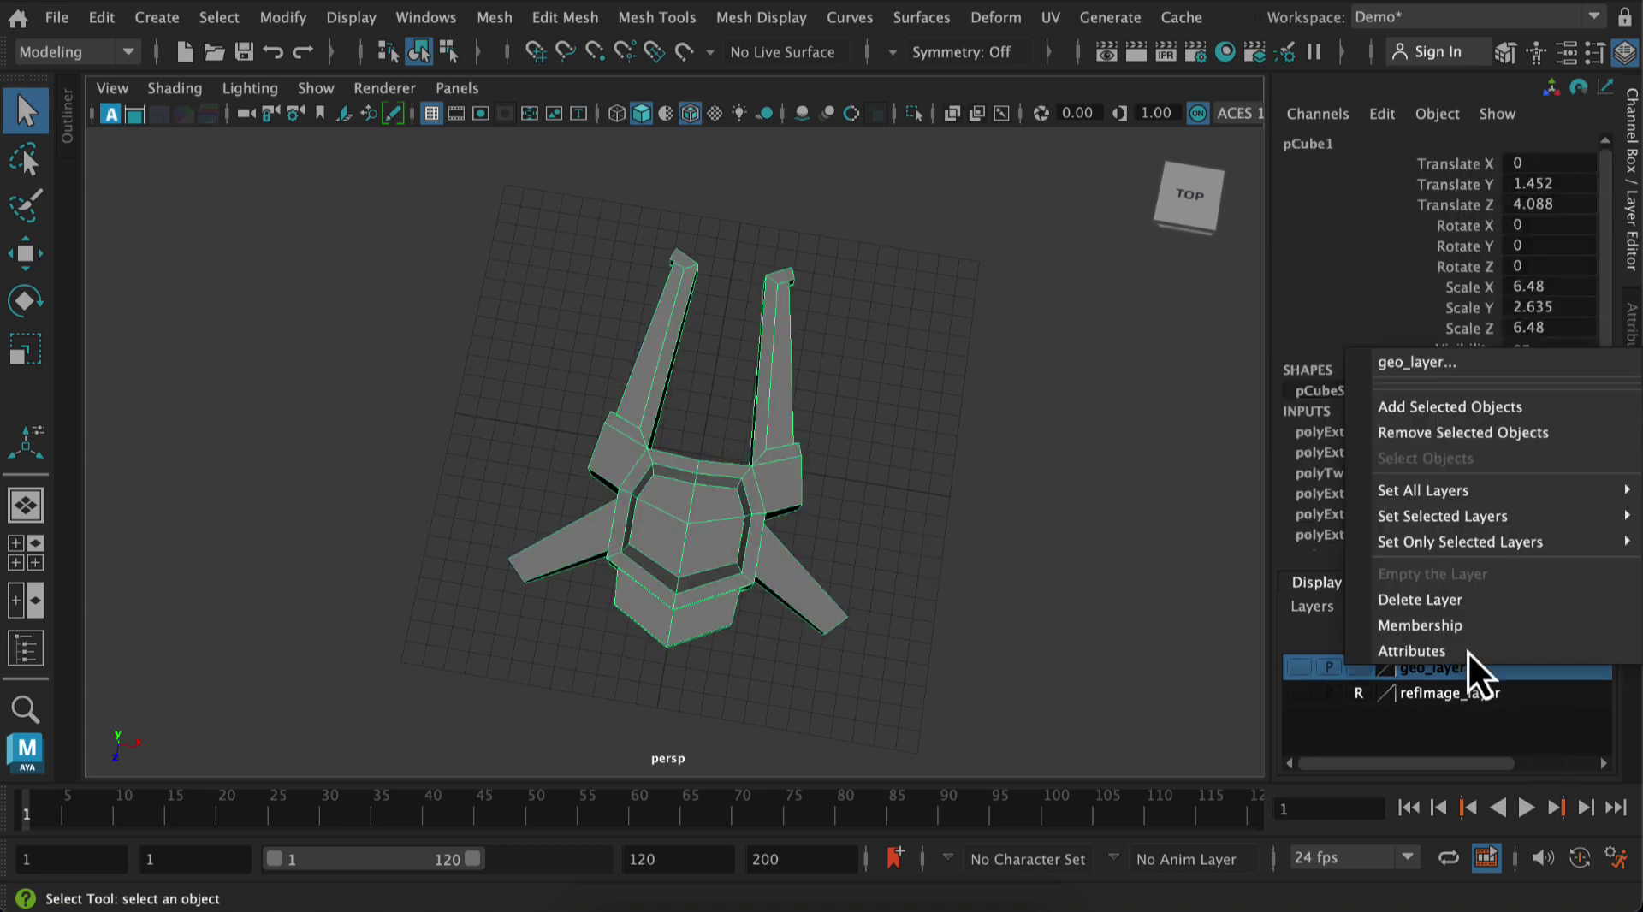
pyautogui.click(1467, 407)
pyautogui.click(821, 455)
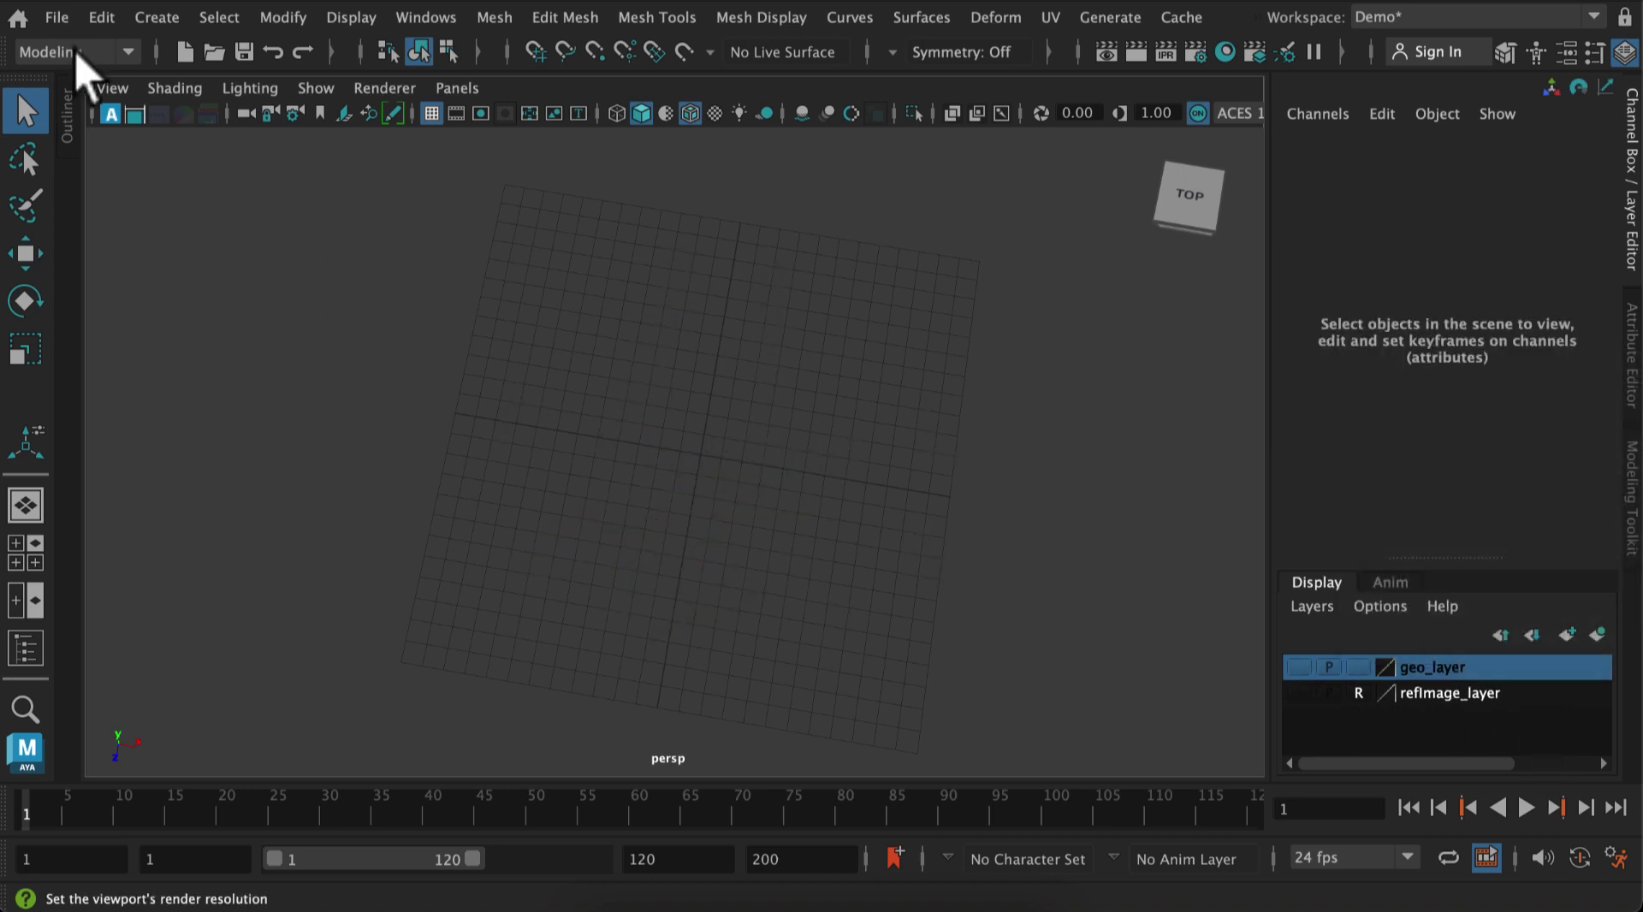
# Import the Warbot poster JPEG from the SpaceShipDemo folder as an image plane in the front view
pyautogui.press('space')
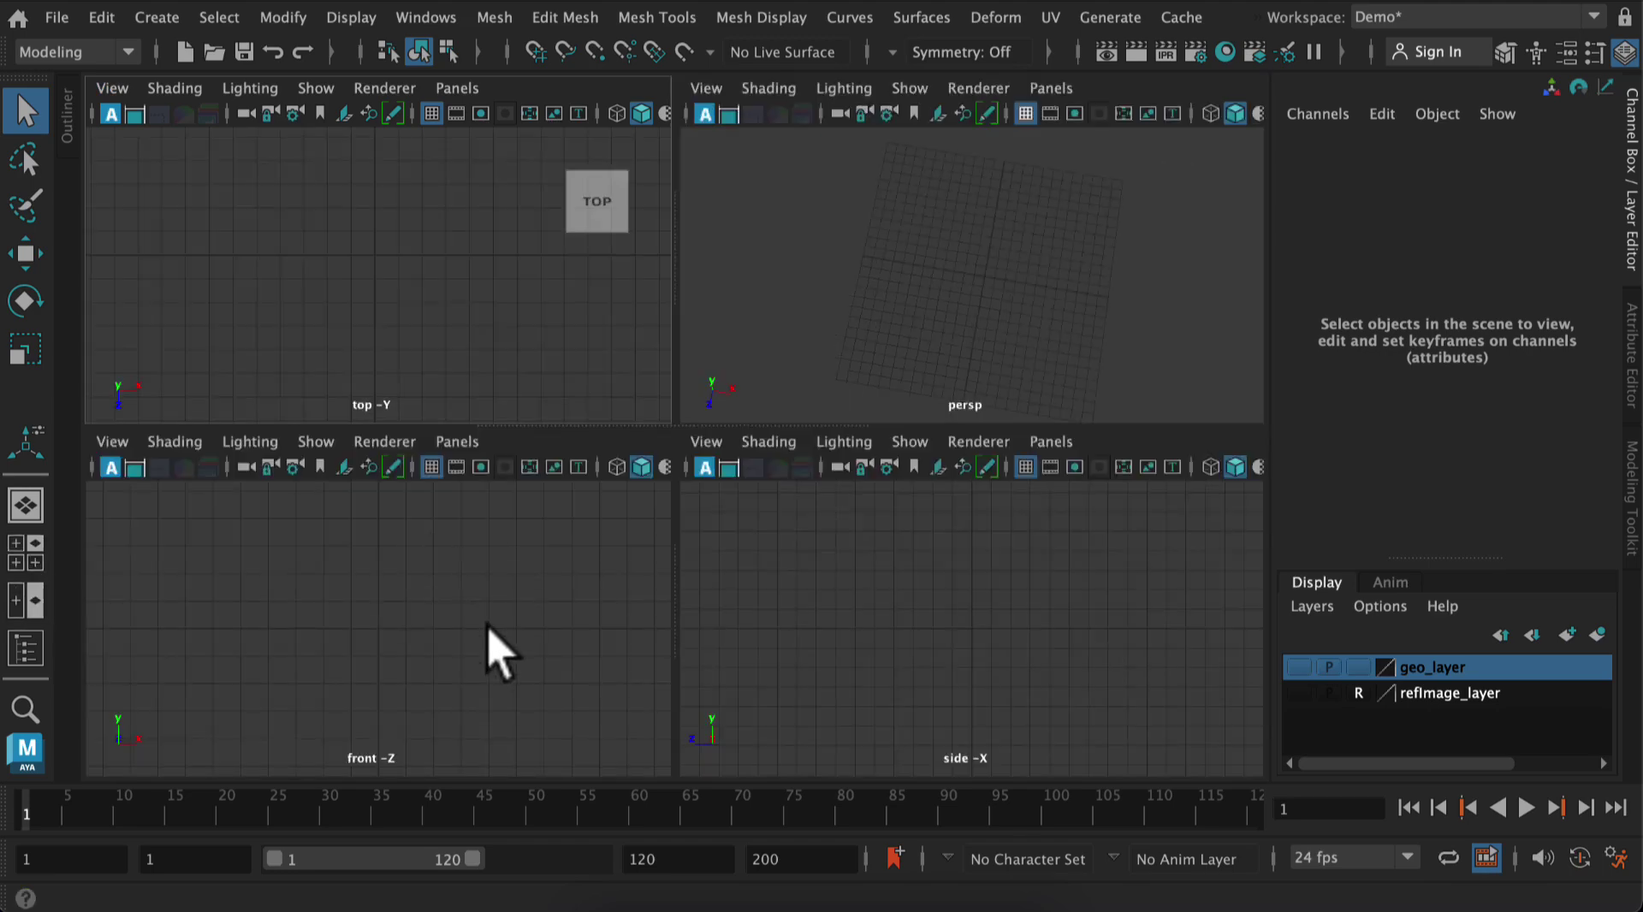
pyautogui.press('space')
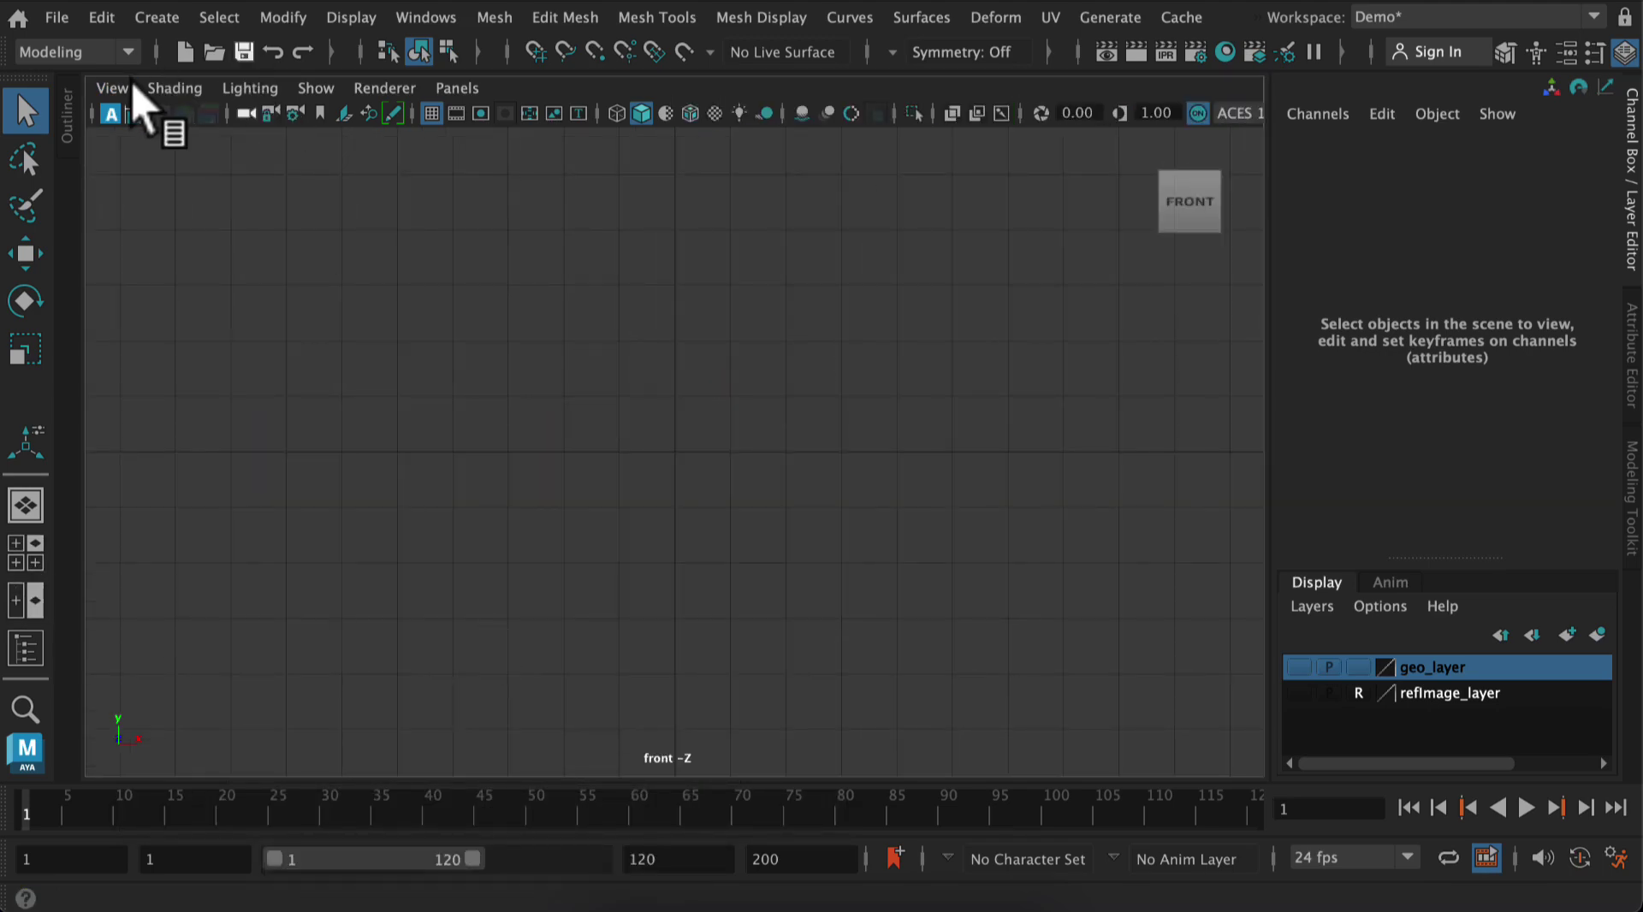
pyautogui.click(112, 88)
pyautogui.moveTo(223, 661)
pyautogui.click(511, 685)
pyautogui.click(365, 266)
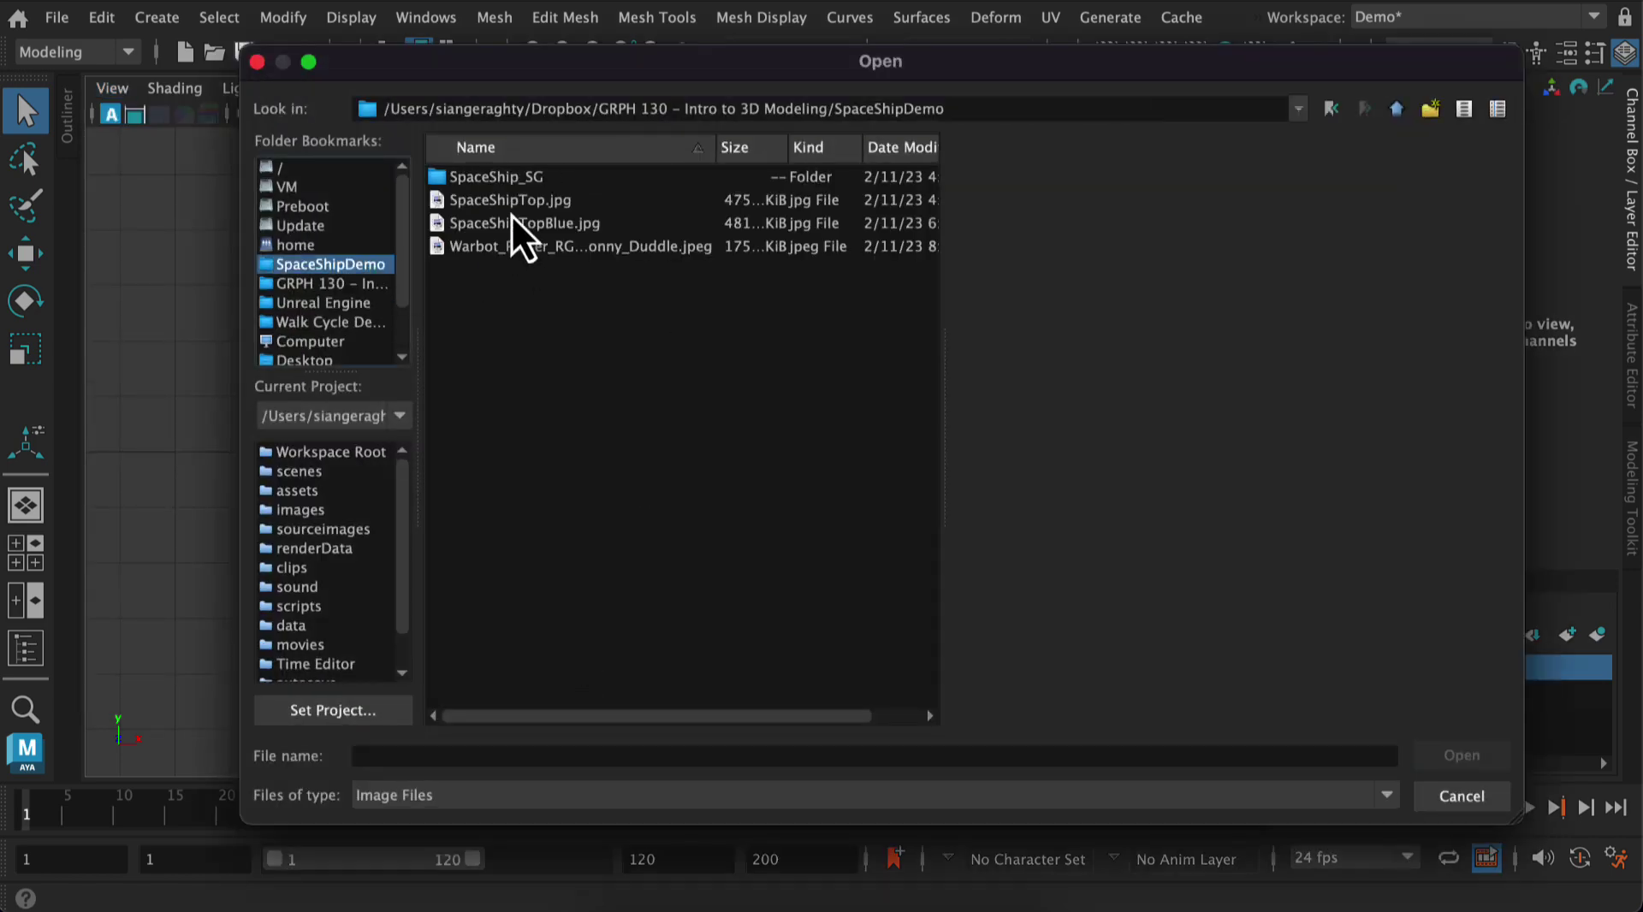
pyautogui.click(513, 246)
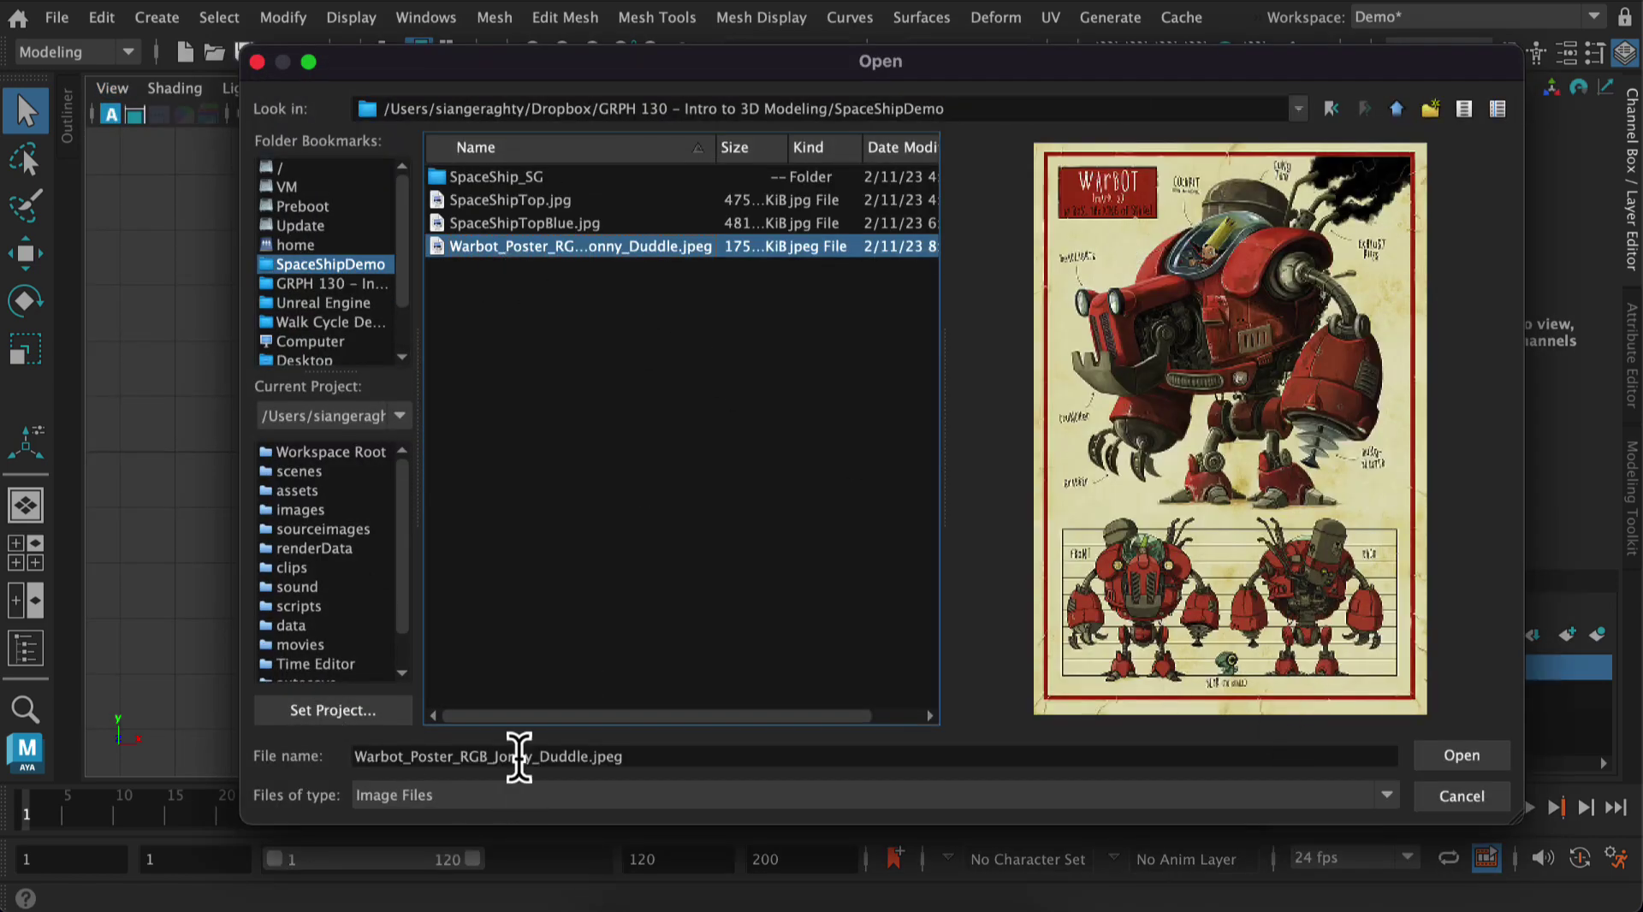
pyautogui.click(1501, 748)
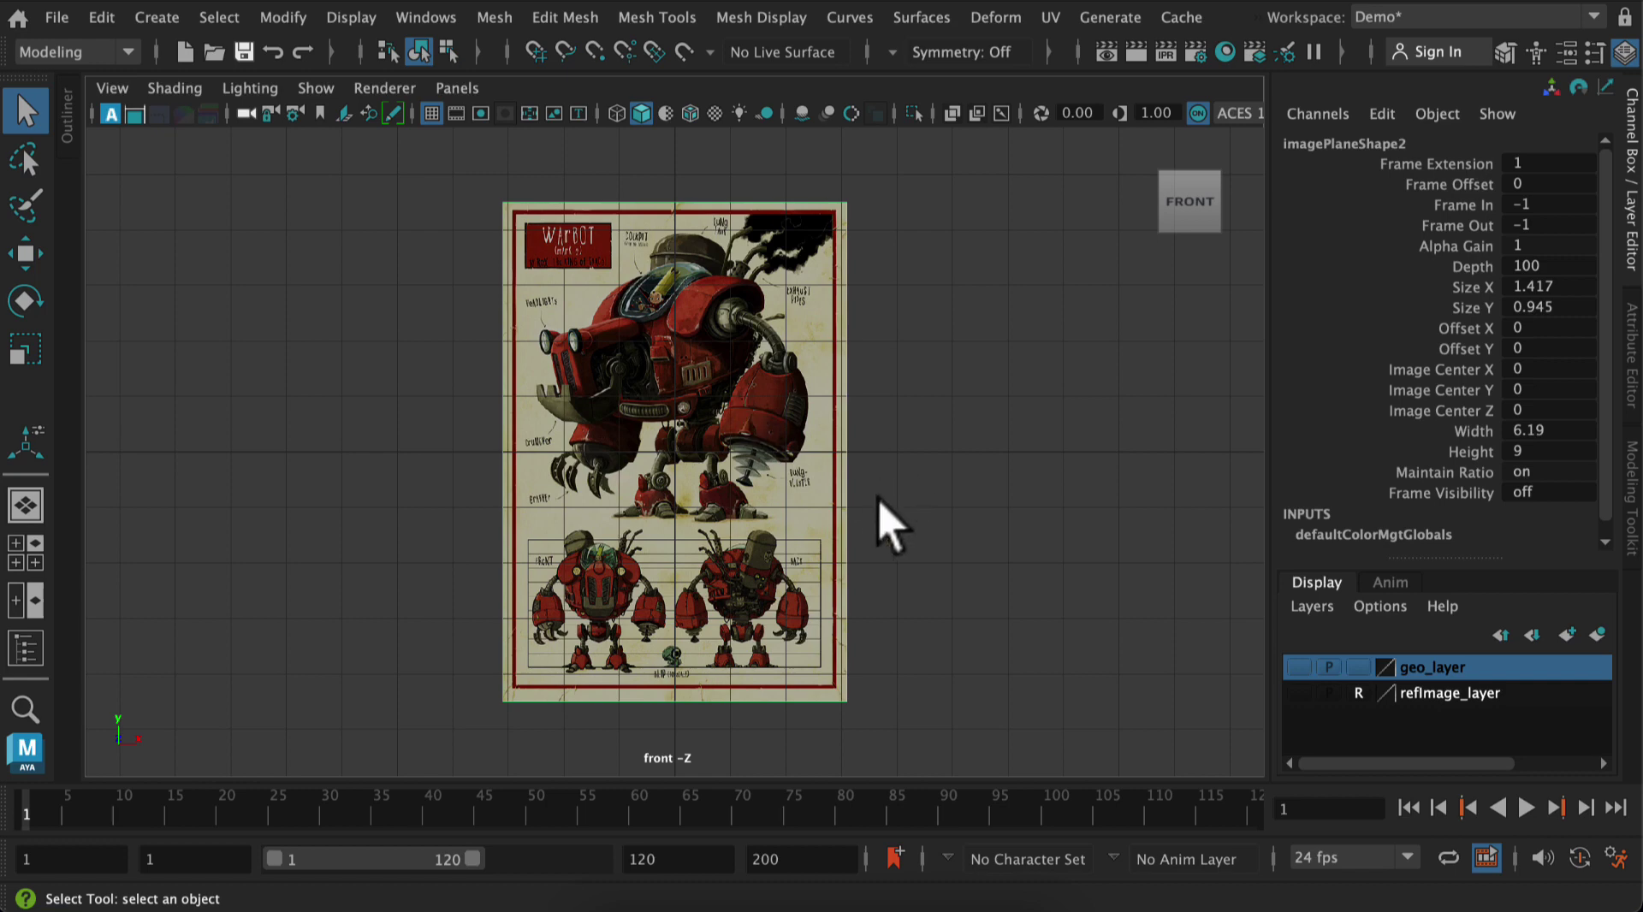
# Scale the poster image plane uniformly to about 2.19 and move it to about -8.474 in X
pyautogui.keyDown('alt'); pyautogui.moveTo(879, 500); pyautogui.dragTo(753, 458, button='right'); pyautogui.keyUp('alt')
pyautogui.click(754, 458)
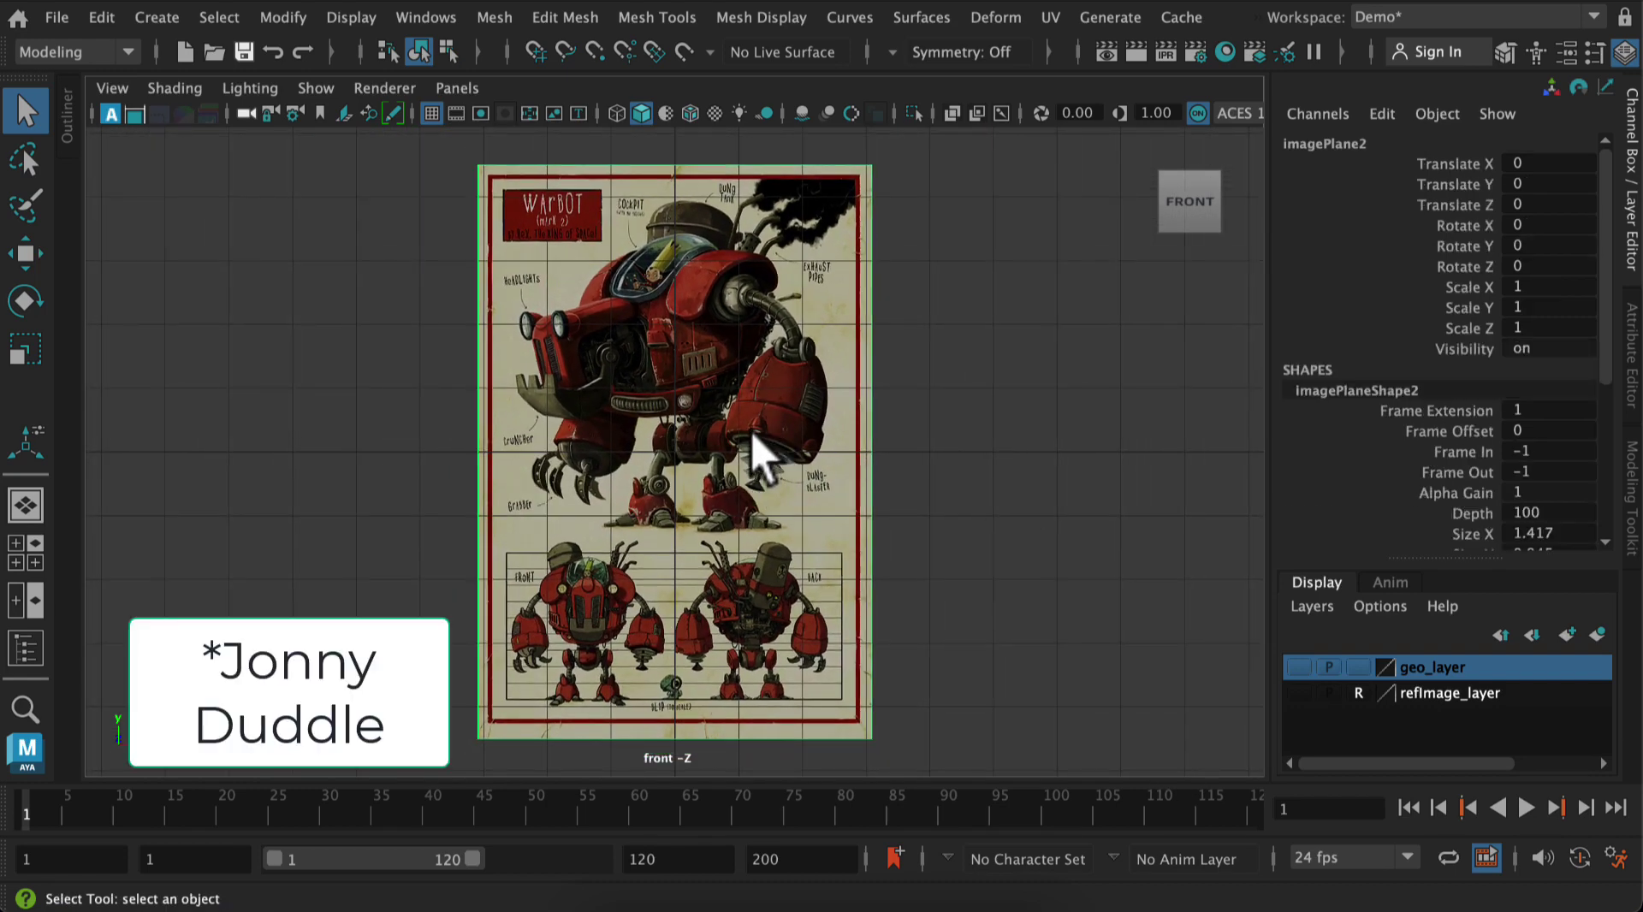
pyautogui.press('r')
pyautogui.moveTo(676, 453); pyautogui.dragTo(1071, 486)
pyautogui.press('w')
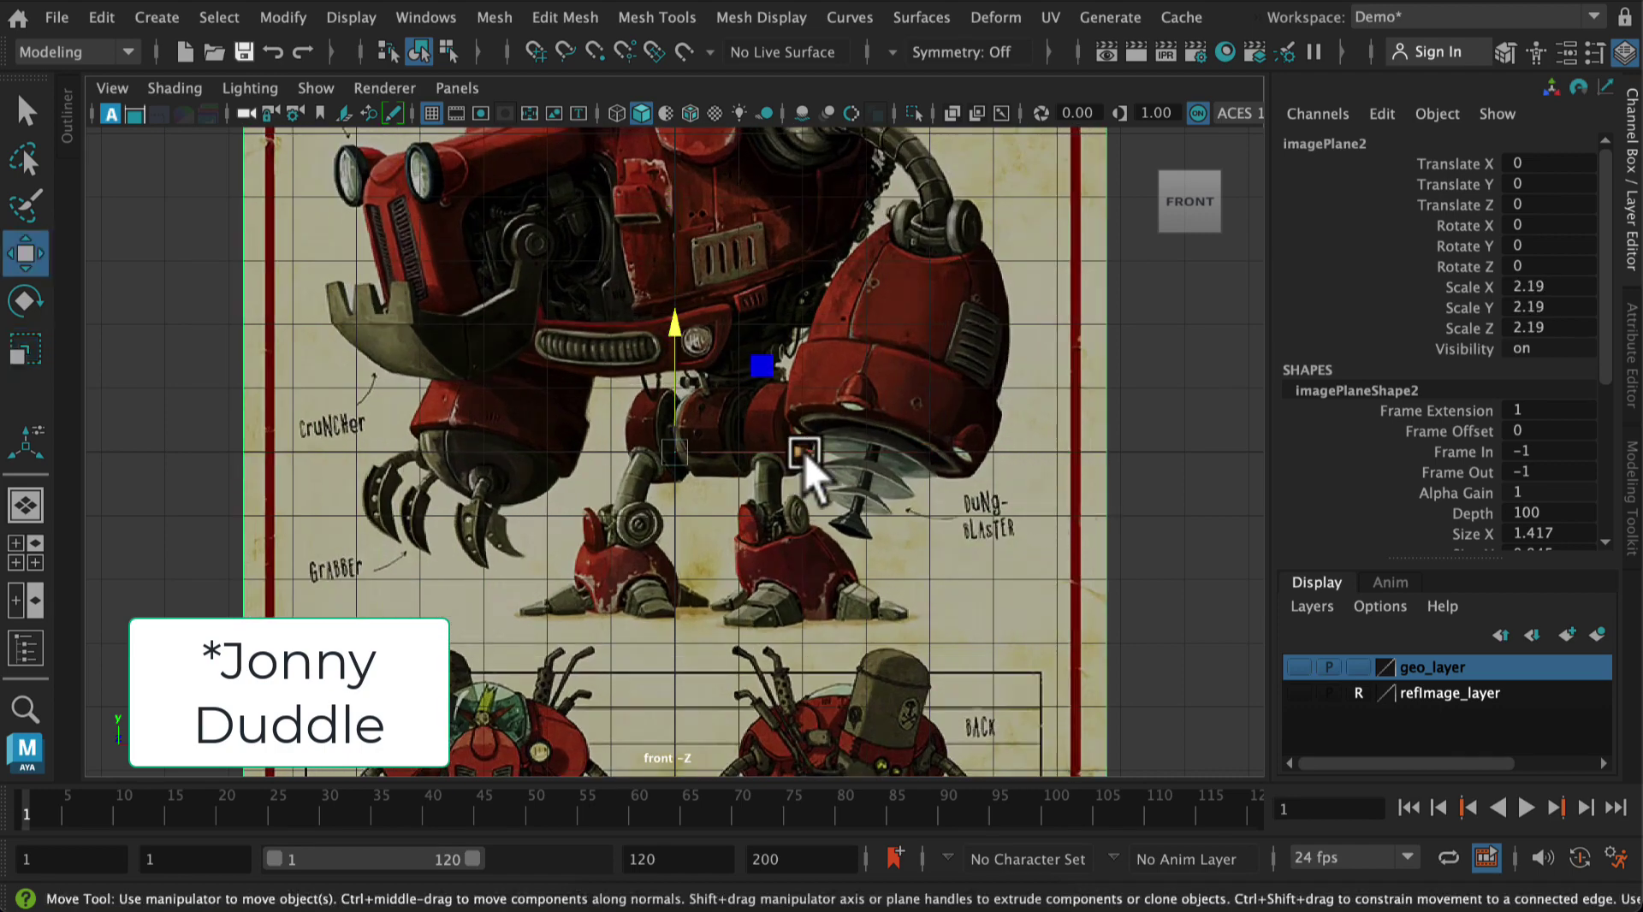
pyautogui.moveTo(804, 454); pyautogui.dragTo(276, 362)
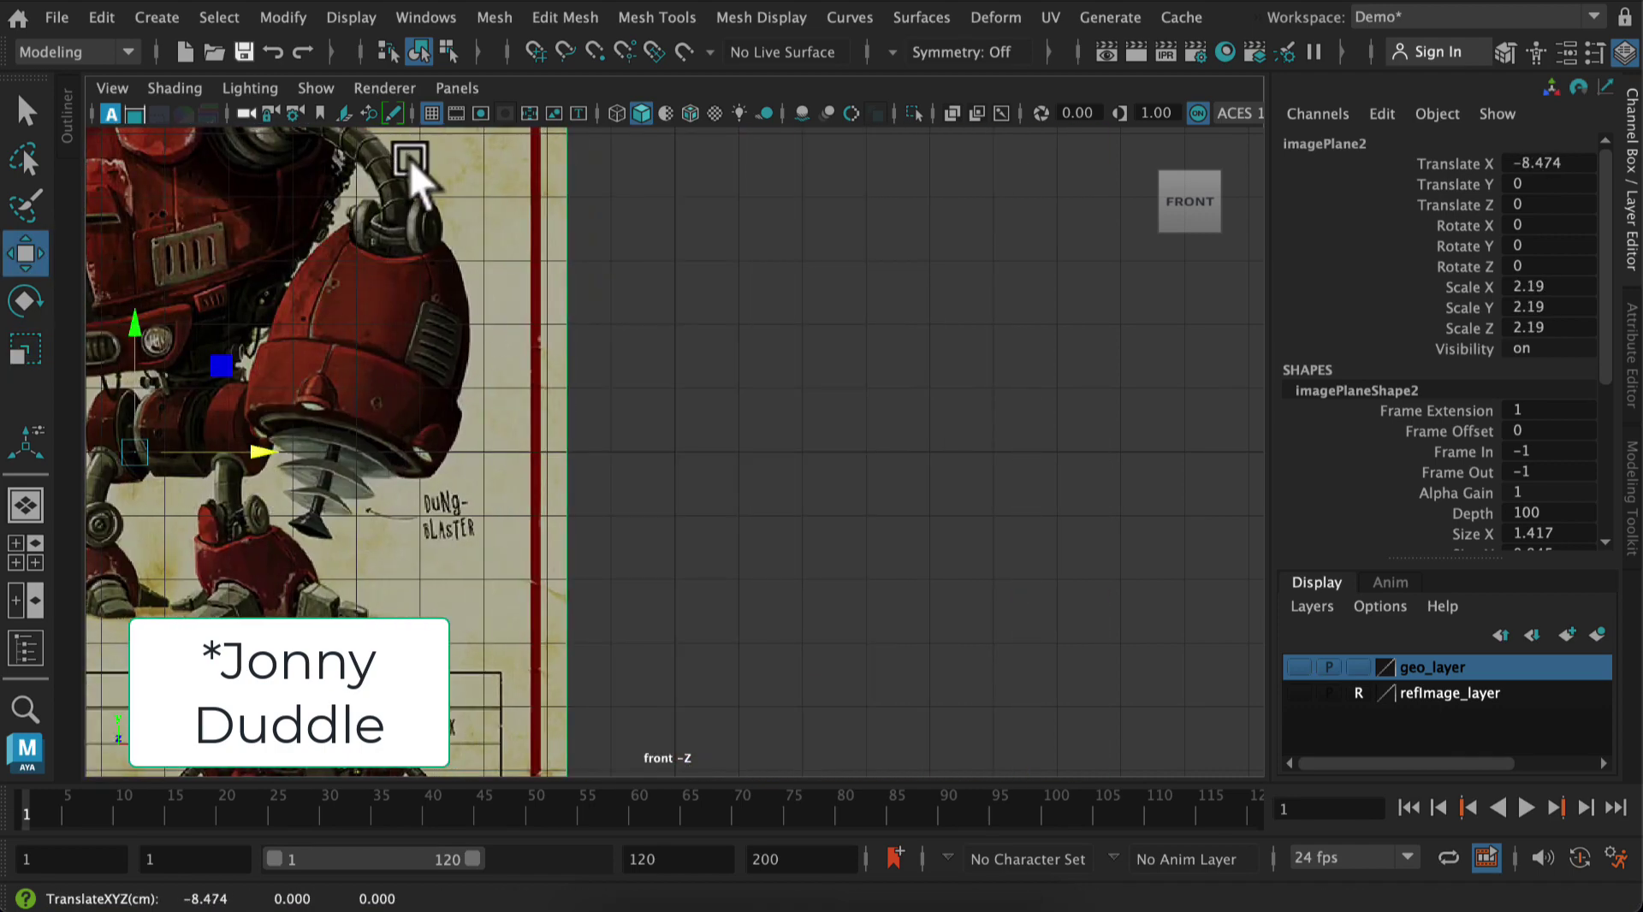
pyautogui.click(217, 180)
# Create a polygon sphere scaled to about 2.386 with Y stretched to about 3.367, and delete it
pyautogui.click(156, 18)
pyautogui.moveTo(236, 113)
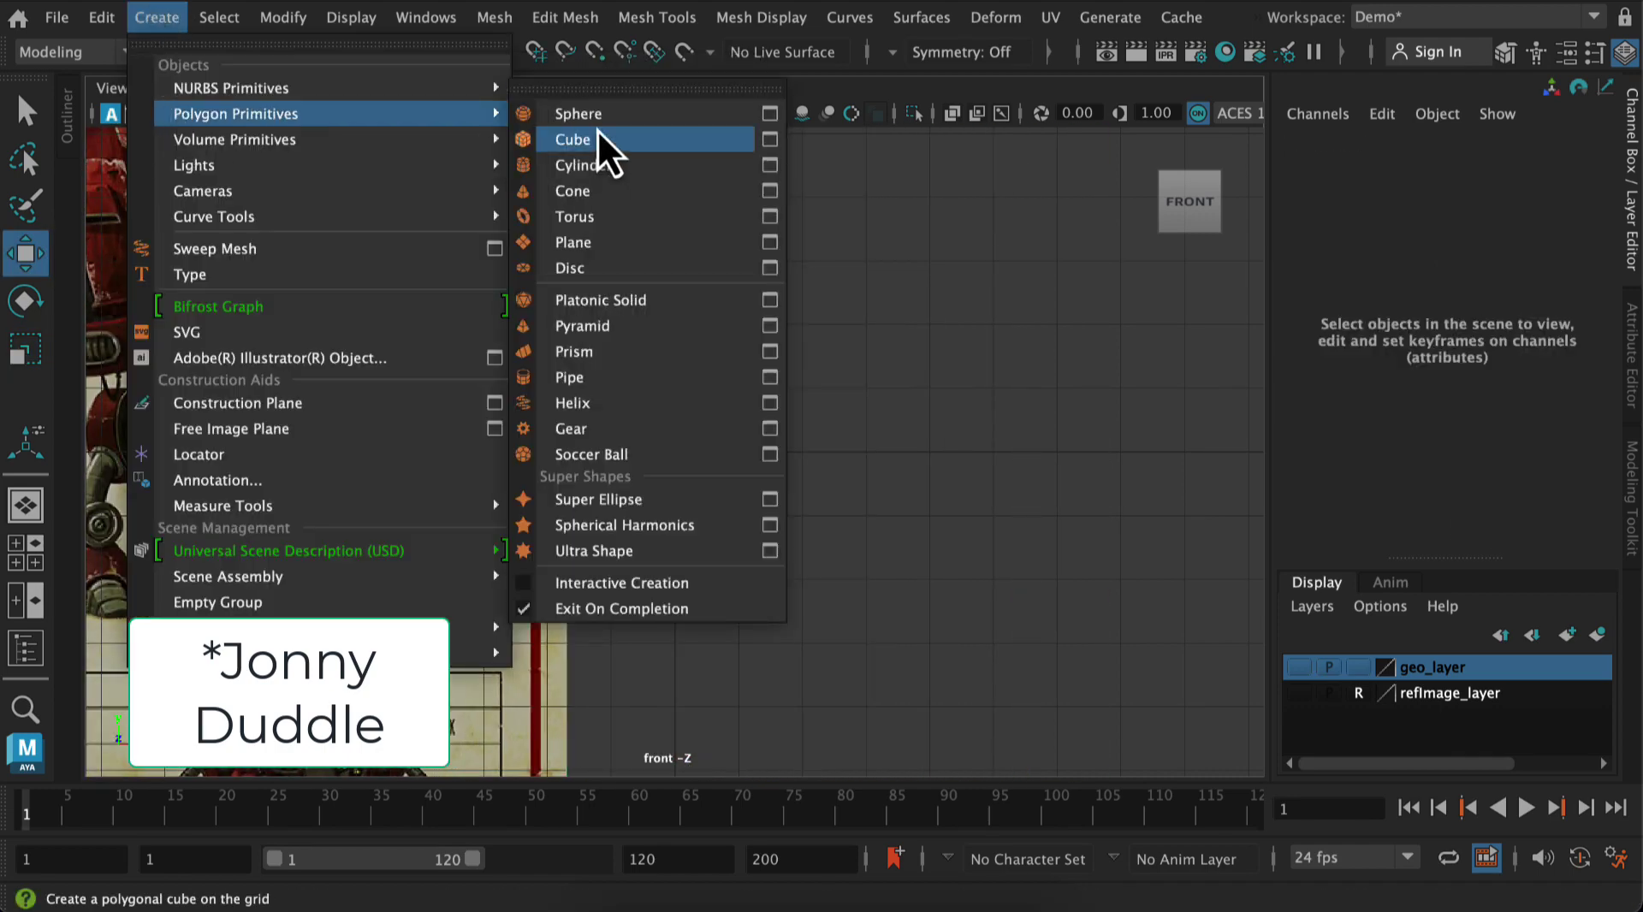
pyautogui.click(603, 120)
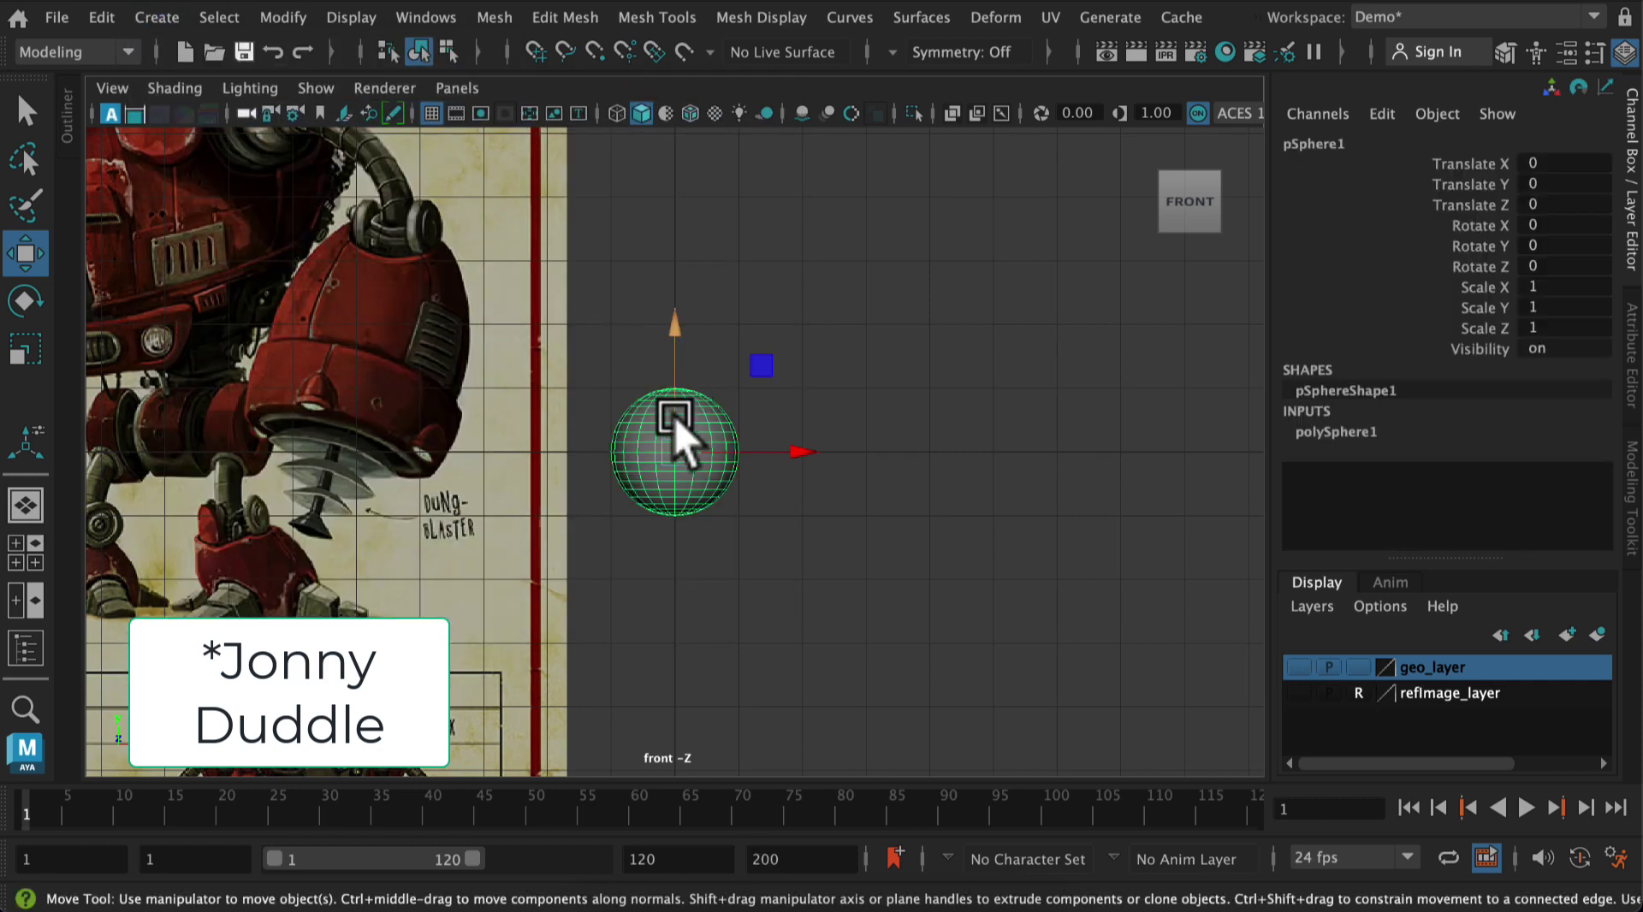
pyautogui.press('r')
pyautogui.moveTo(683, 449); pyautogui.dragTo(834, 467)
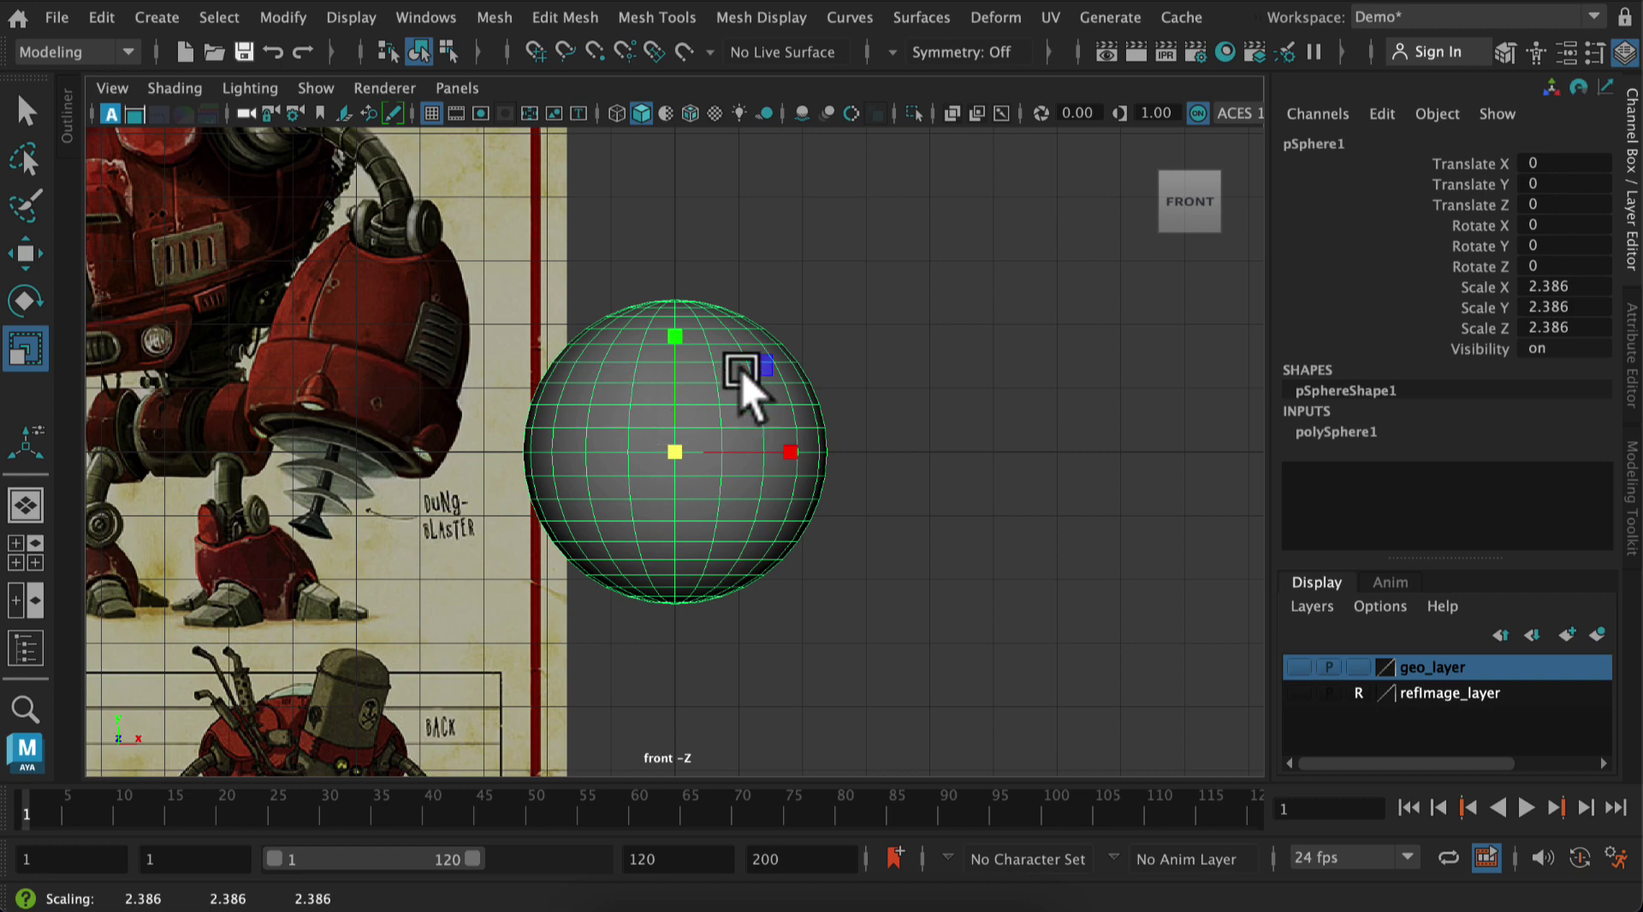
pyautogui.moveTo(678, 334); pyautogui.dragTo(675, 286)
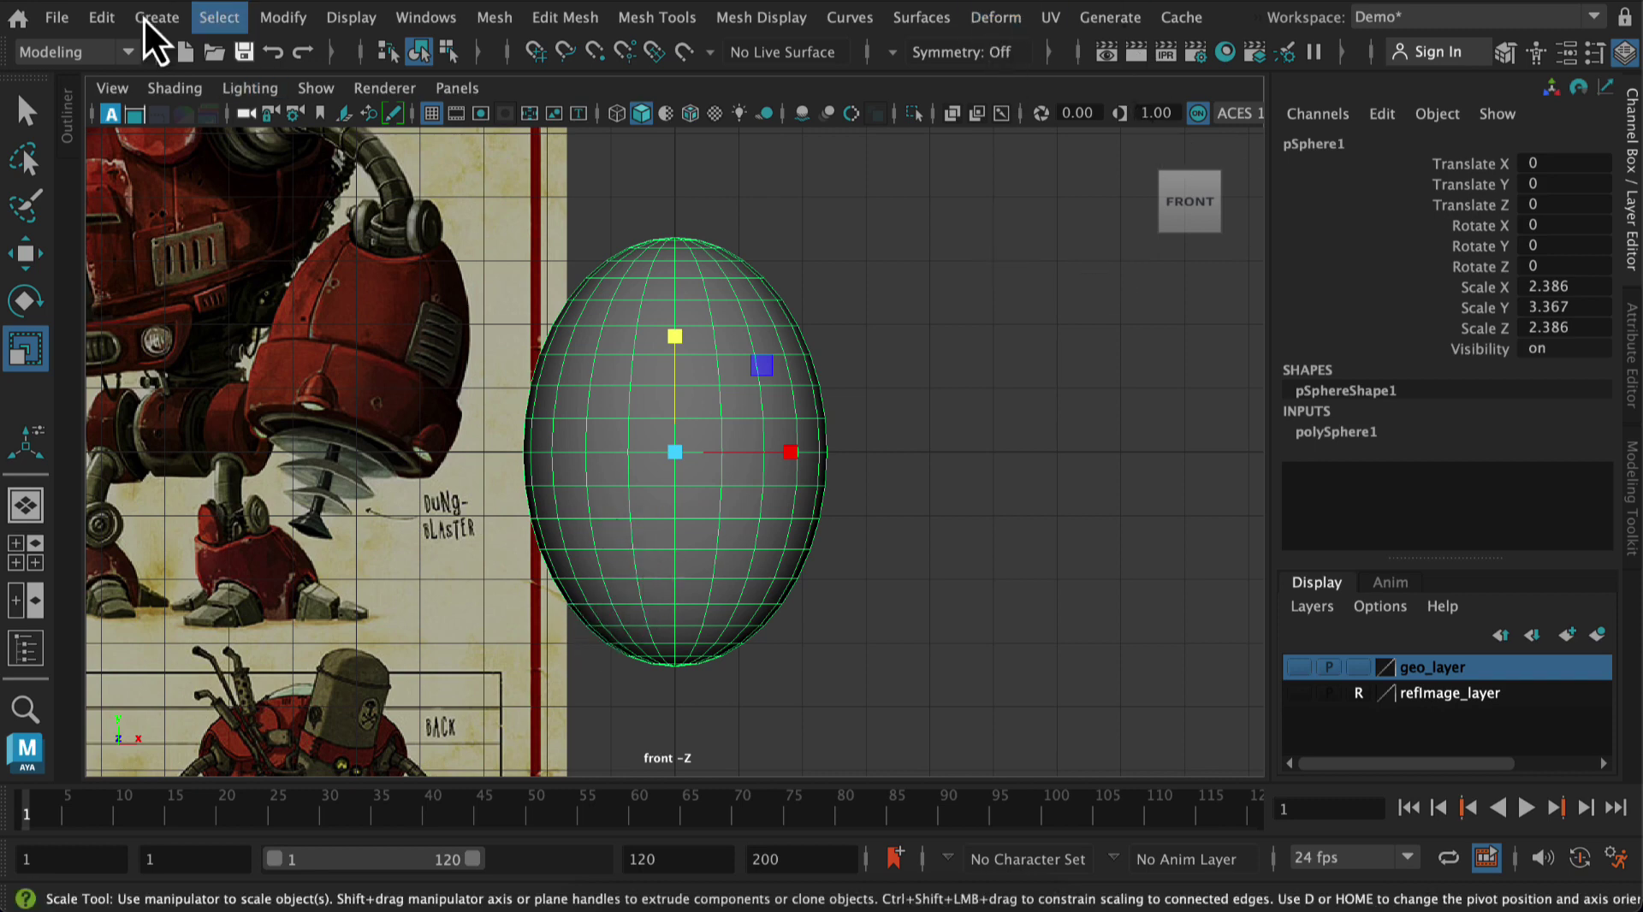
pyautogui.moveTo(759, 416); pyautogui.dragTo(847, 111, button='right')
pyautogui.press('Delete')
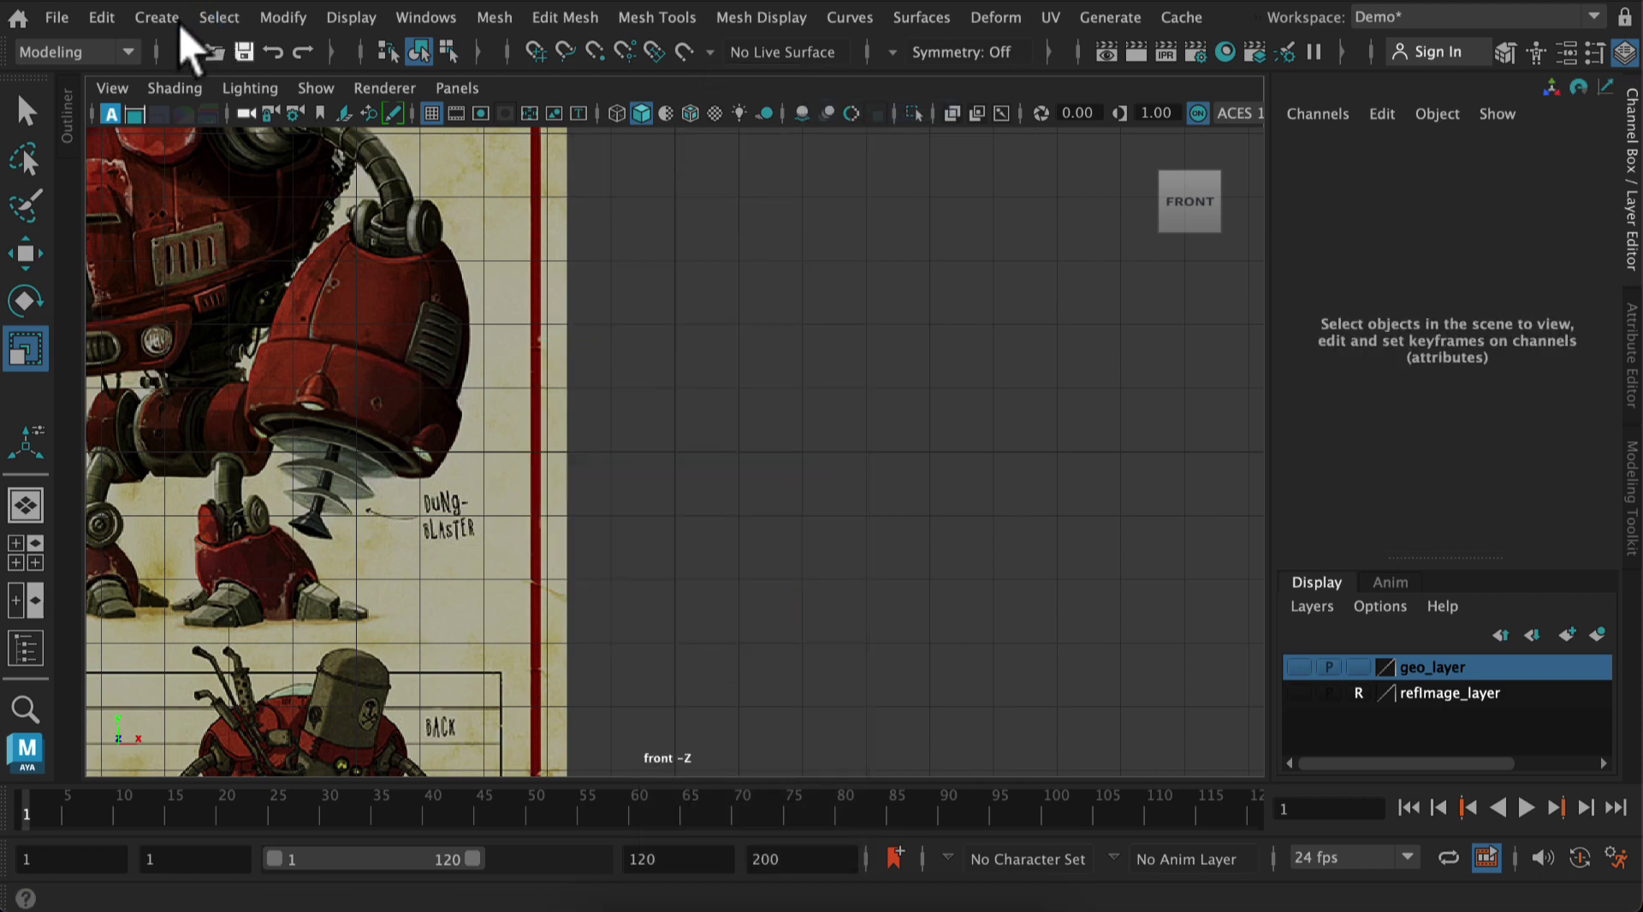
# Create a polygon sphere with fewer divisions and scale it to about 1.92, with Y stretched to about 2.432
pyautogui.click(180, 28)
pyautogui.moveTo(224, 121)
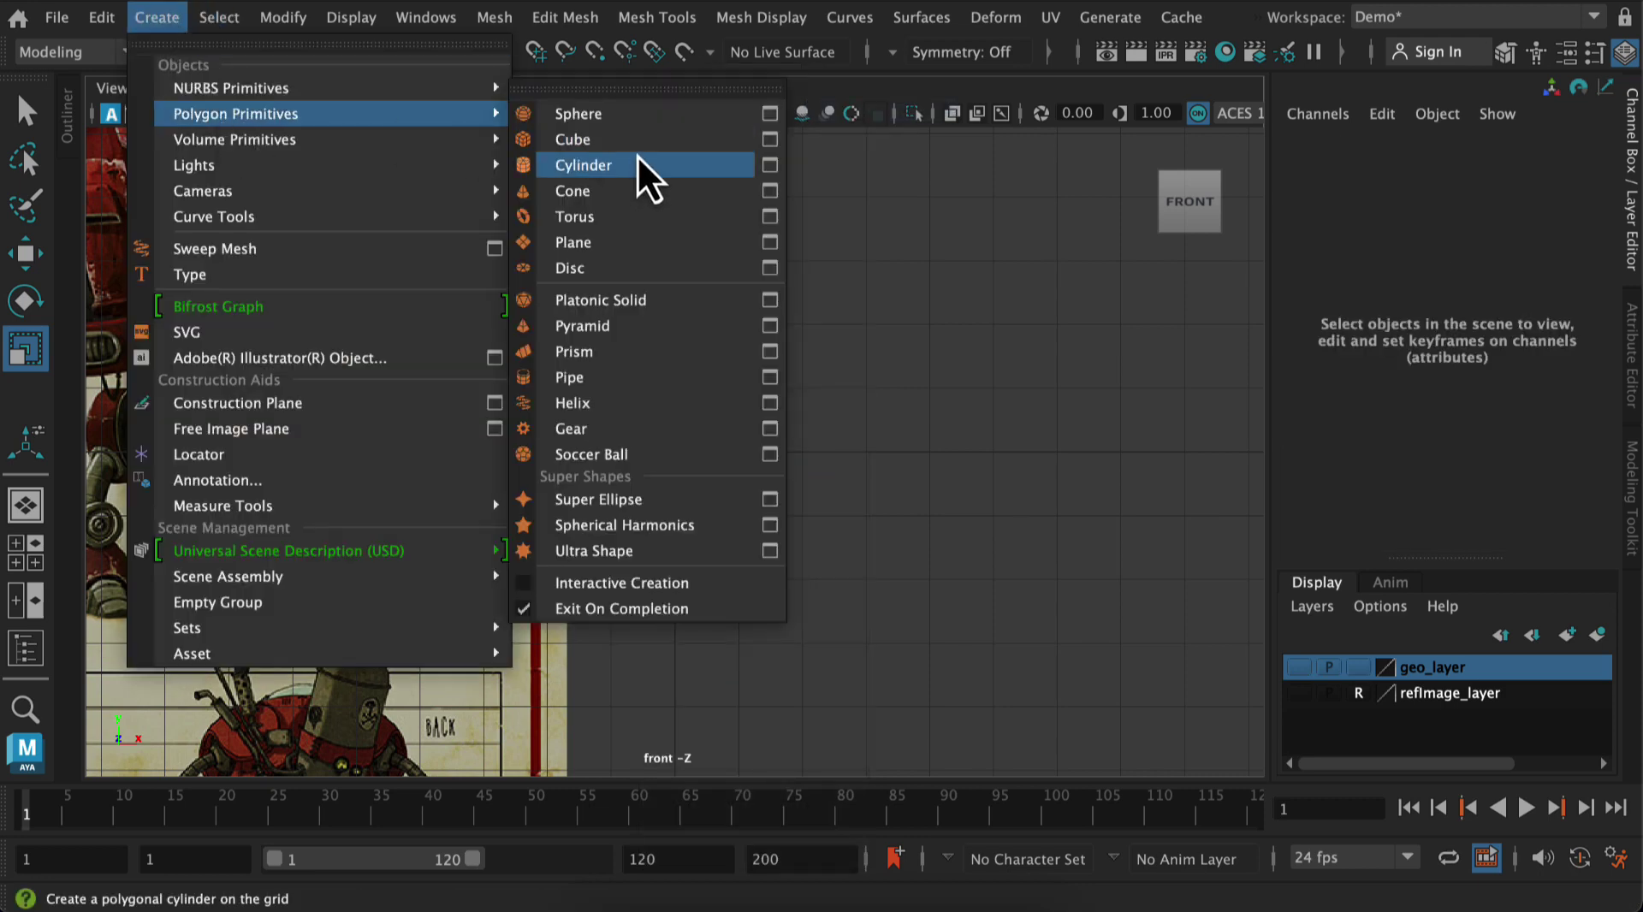
pyautogui.click(770, 114)
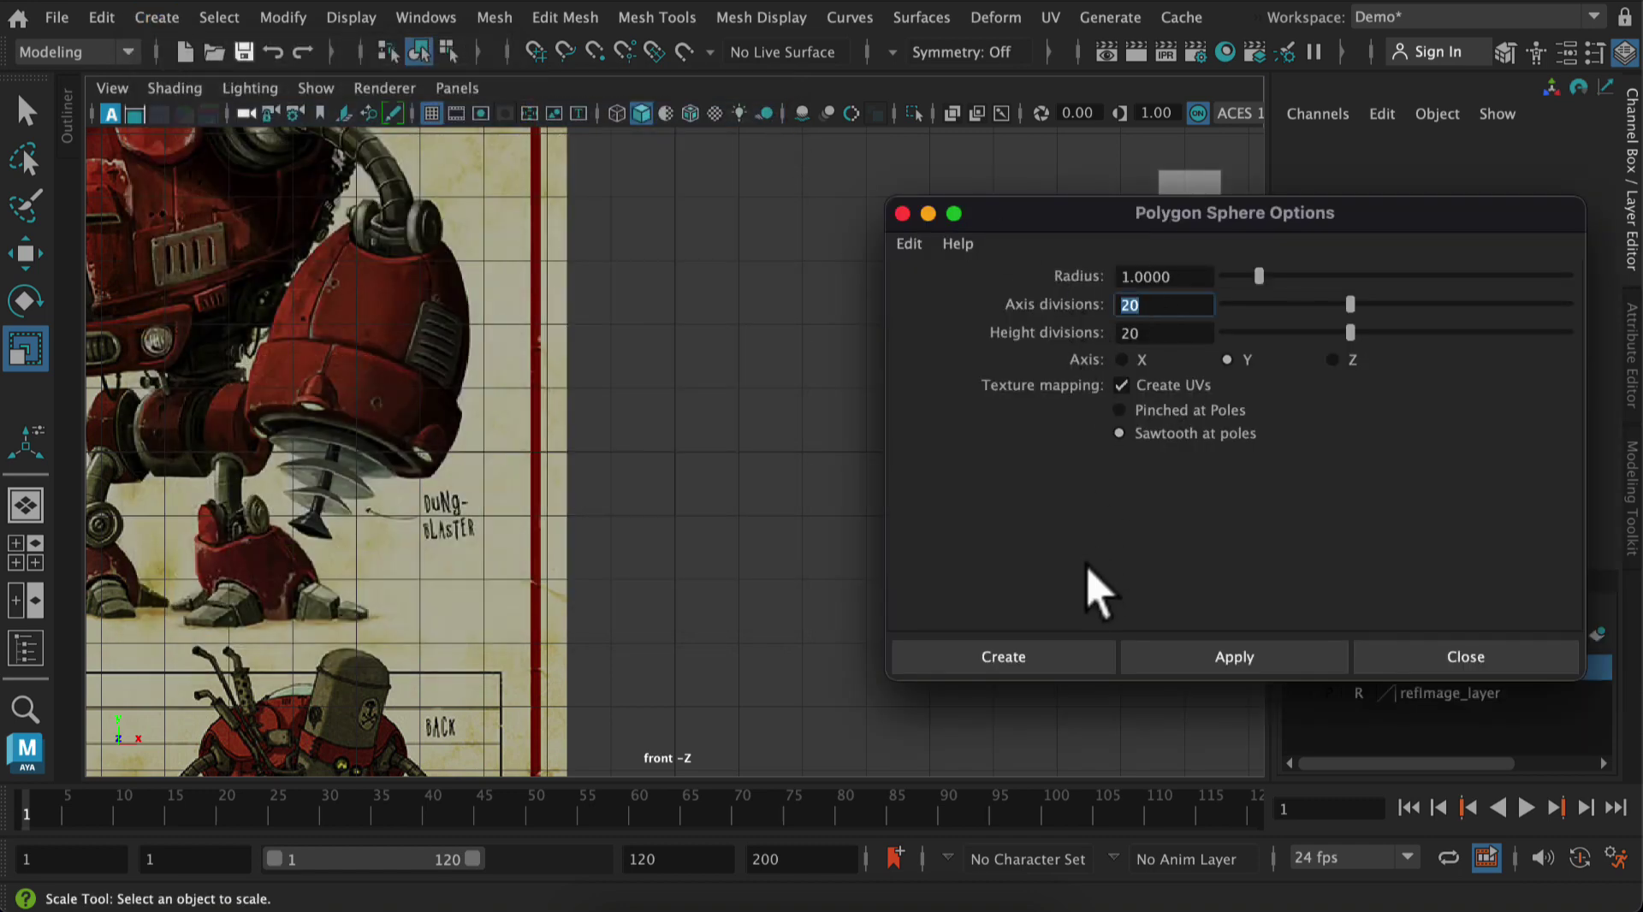
pyautogui.click(1061, 664)
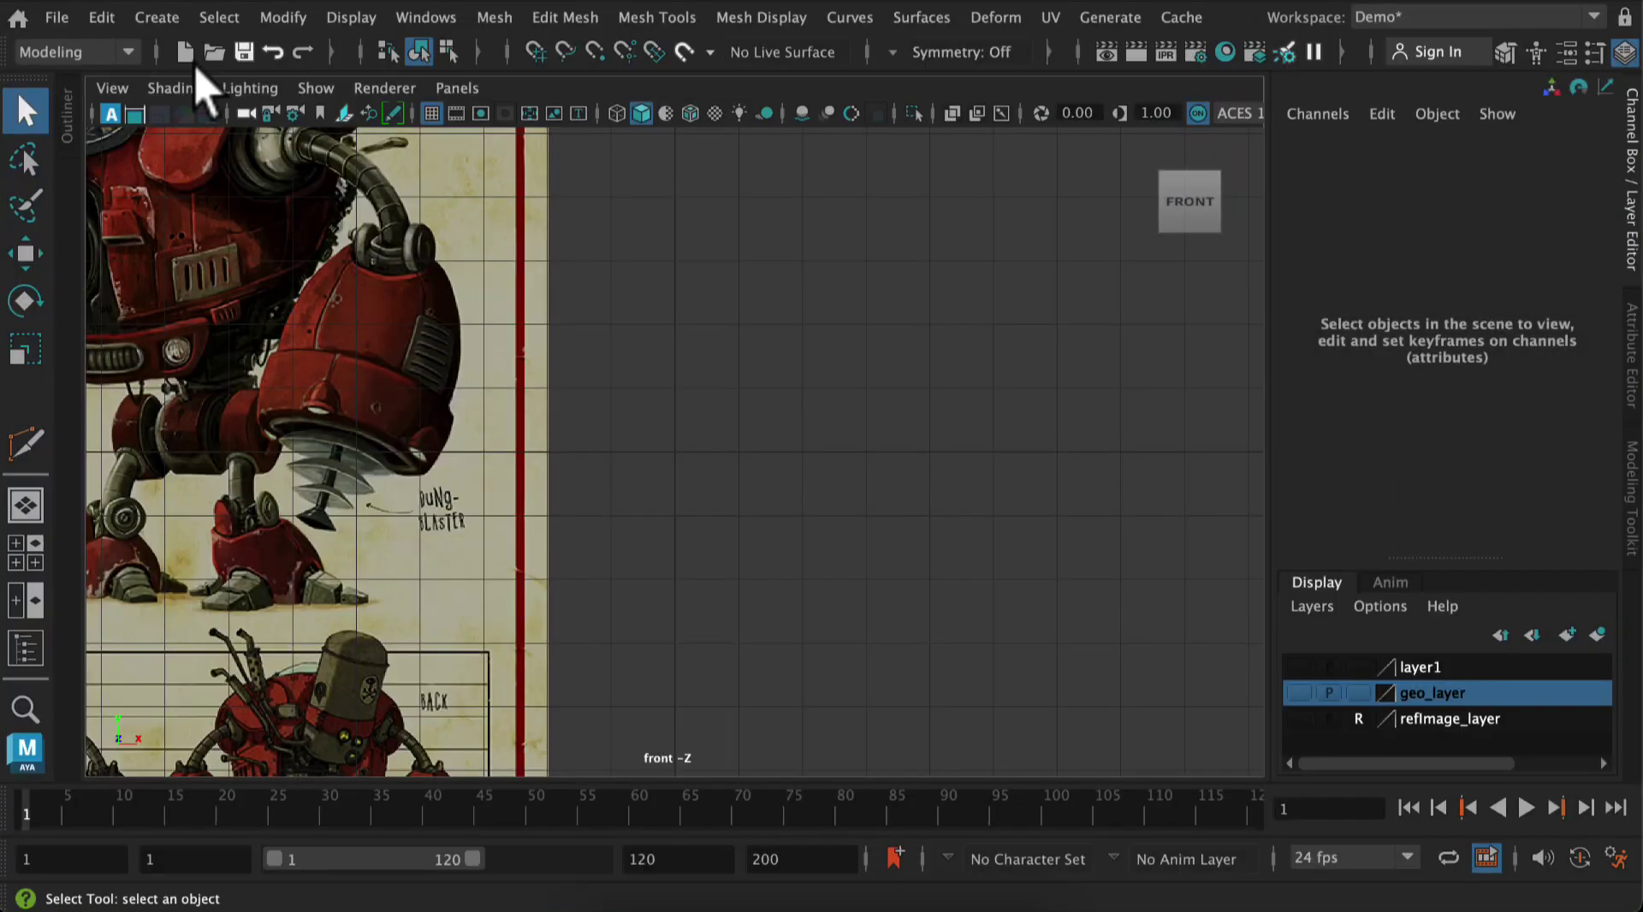
pyautogui.click(159, 17)
pyautogui.moveTo(279, 115)
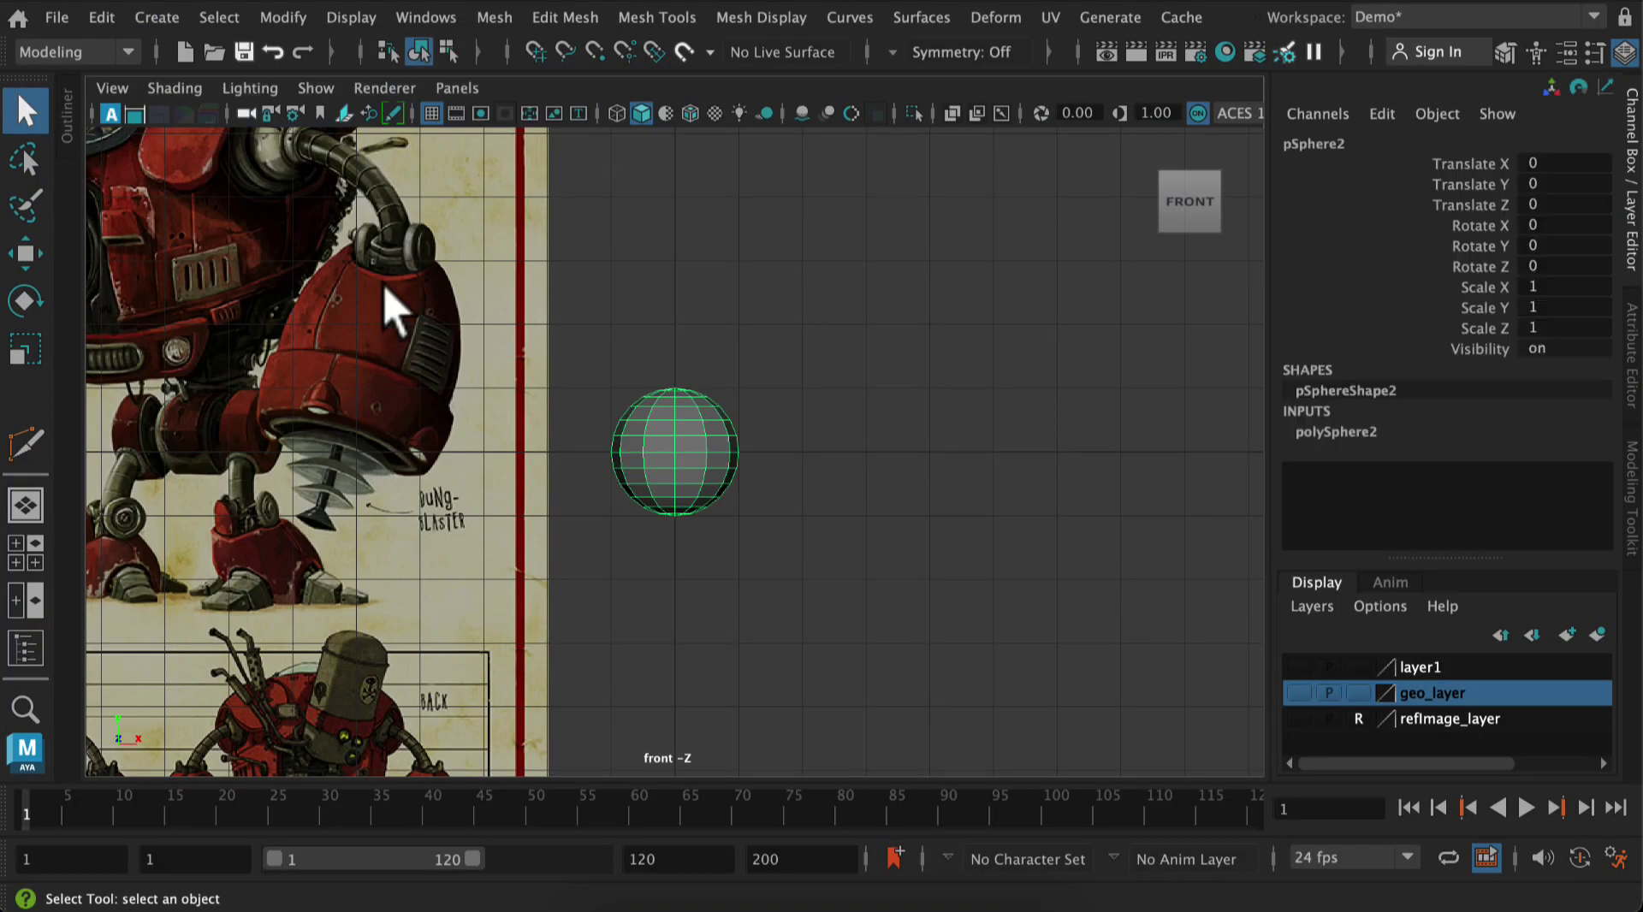
pyautogui.press('r')
pyautogui.moveTo(676, 454); pyautogui.dragTo(898, 496)
pyautogui.moveTo(675, 337); pyautogui.dragTo(662, 307)
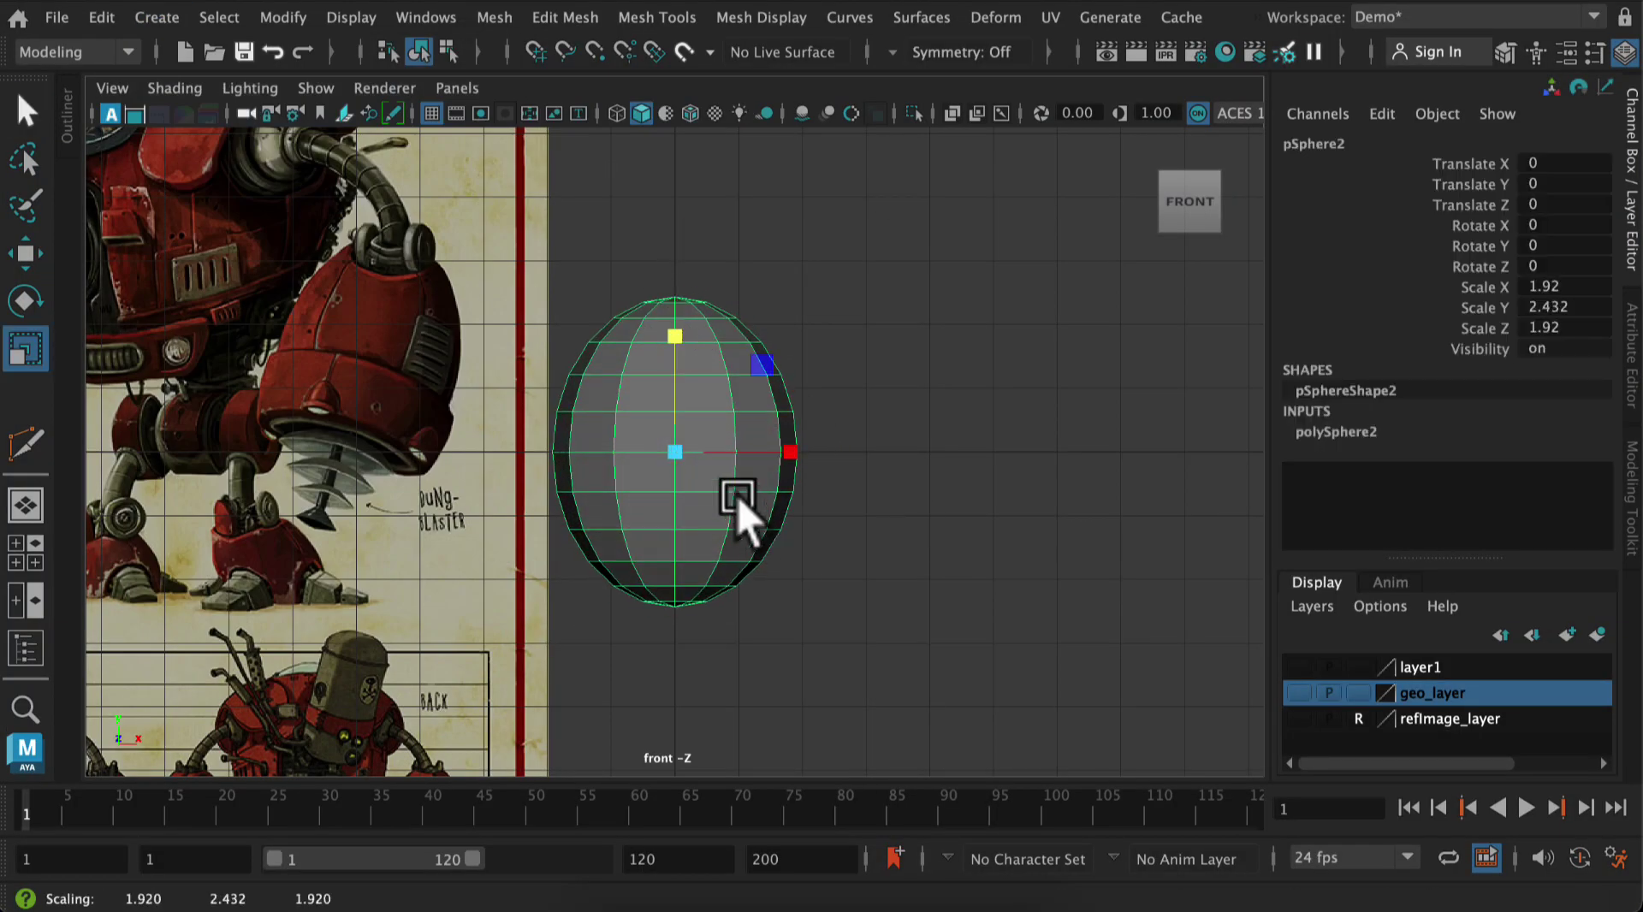
# Flatten the sphere's lowest vertex rows into a level base and raise it to about -1.572 in Y
pyautogui.moveTo(739, 496); pyautogui.dragTo(603, 457, button='right')
pyautogui.moveTo(544, 560); pyautogui.dragTo(948, 667)
pyautogui.moveTo(675, 470); pyautogui.dragTo(719, 682)
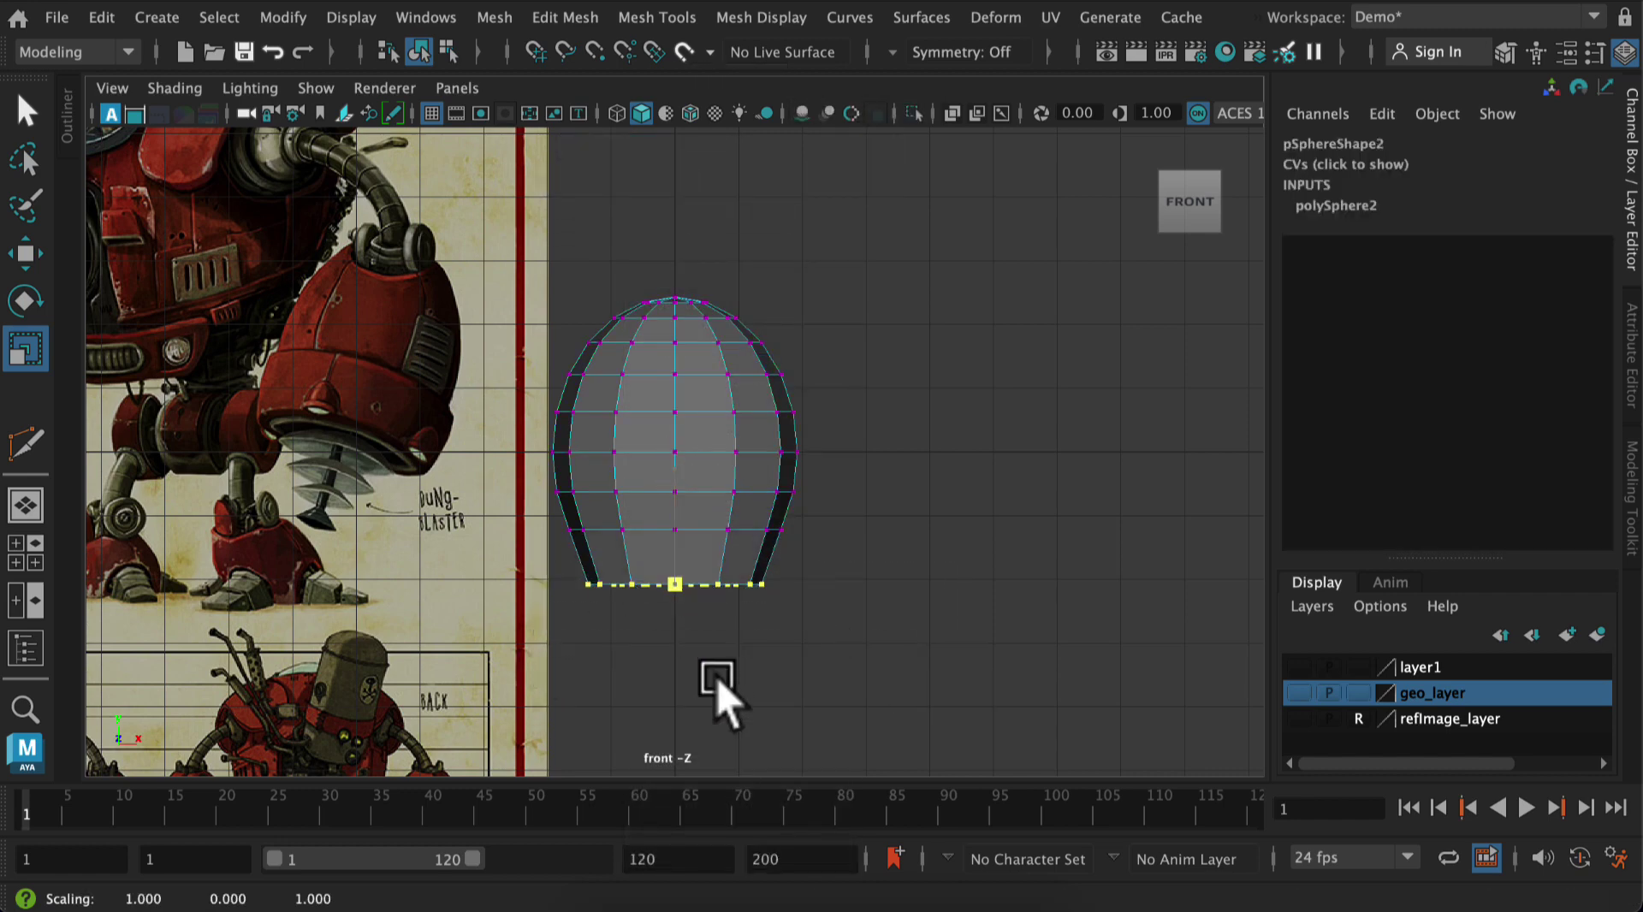
pyautogui.press('w')
pyautogui.moveTo(679, 465); pyautogui.dragTo(673, 432)
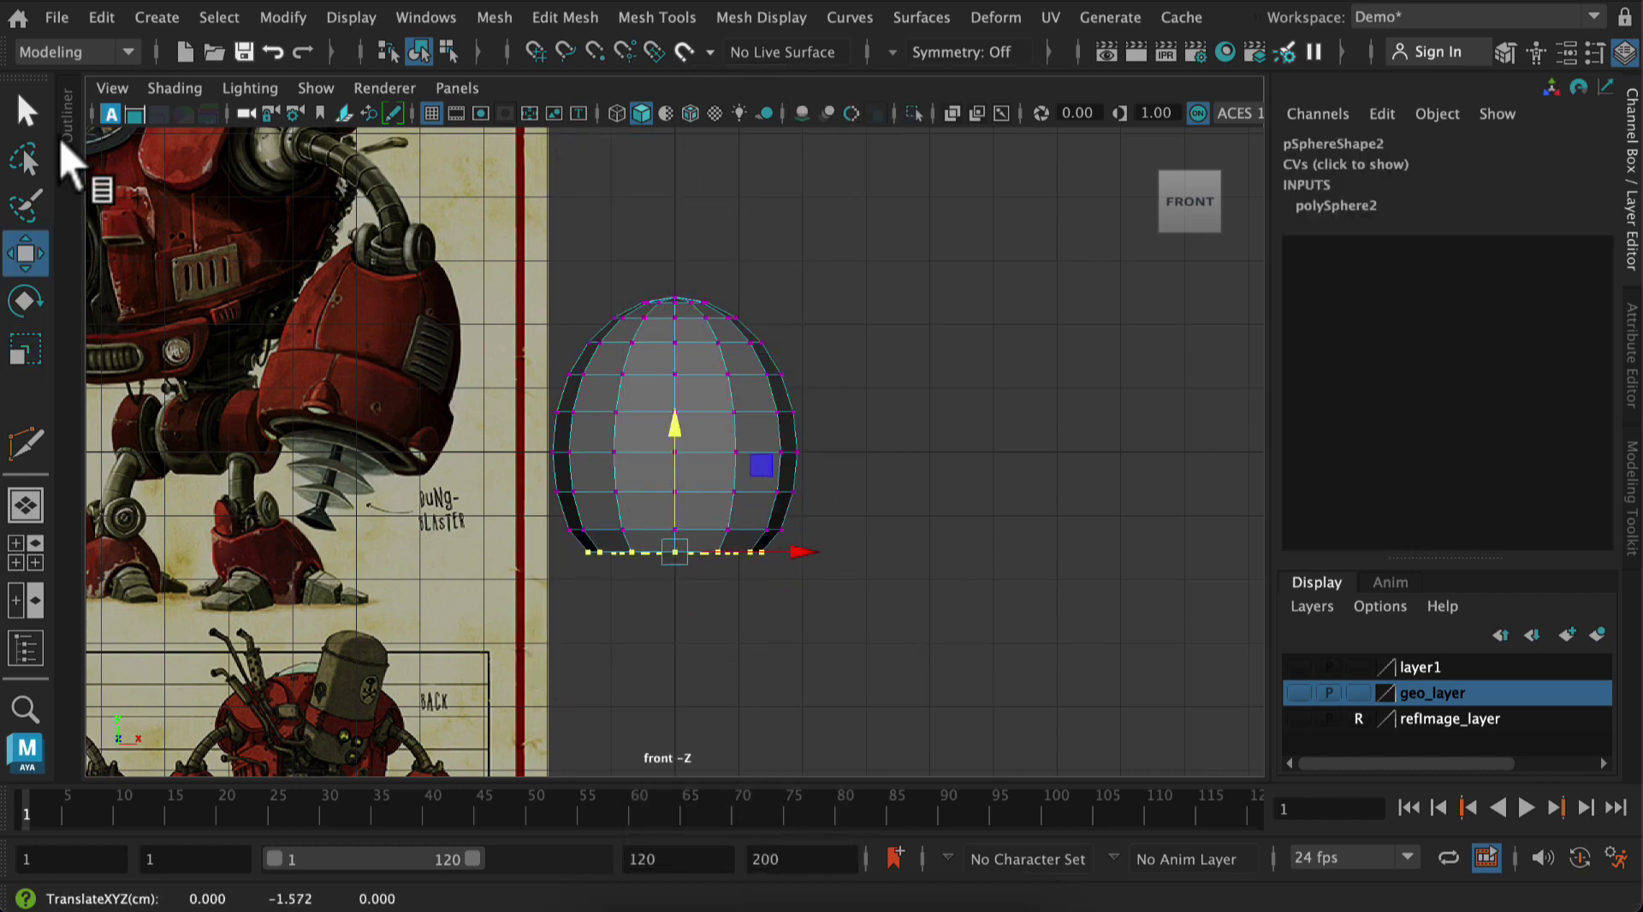
pyautogui.press('q')
pyautogui.moveTo(650, 224); pyautogui.dragTo(659, 253, button='right')
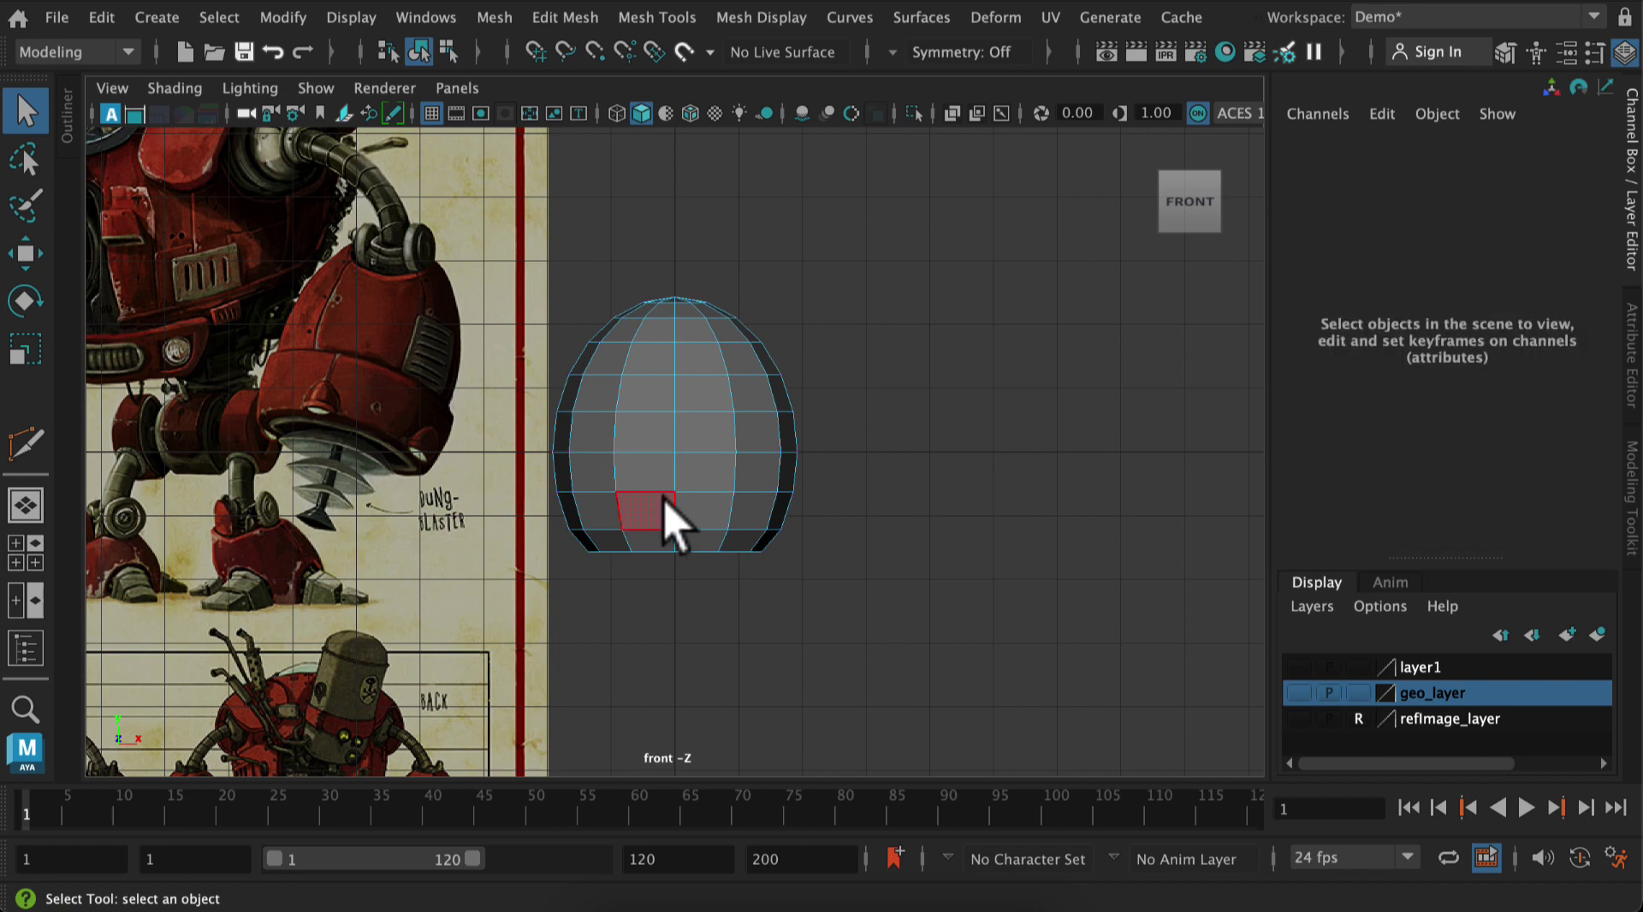
pyautogui.click(661, 505)
pyautogui.keyDown('shift'); pyautogui.doubleClick(688, 505); pyautogui.keyUp('shift')
pyautogui.keyDown('shift'); pyautogui.click(640, 540); pyautogui.keyUp('shift')
pyautogui.keyDown('shift'); pyautogui.doubleClick(694, 538); pyautogui.keyUp('shift')
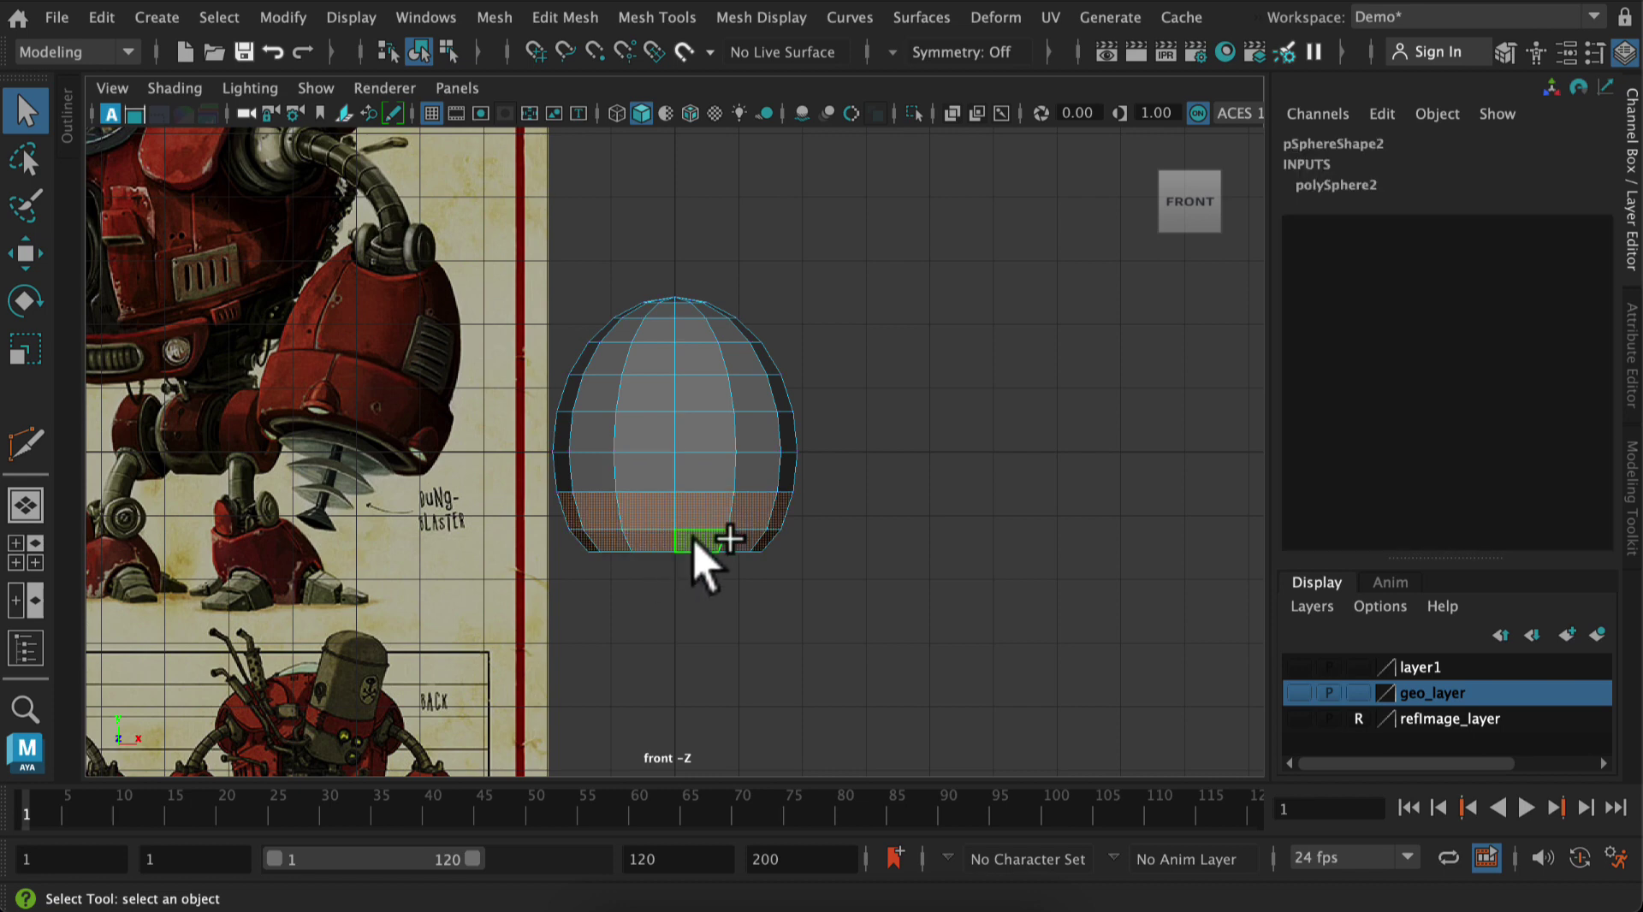
pyautogui.click(890, 475)
# Insert a horizontal edge loop just below the middle of the sphere with the Multi-Cut tool
pyautogui.click(1631, 490)
pyautogui.click(1367, 704)
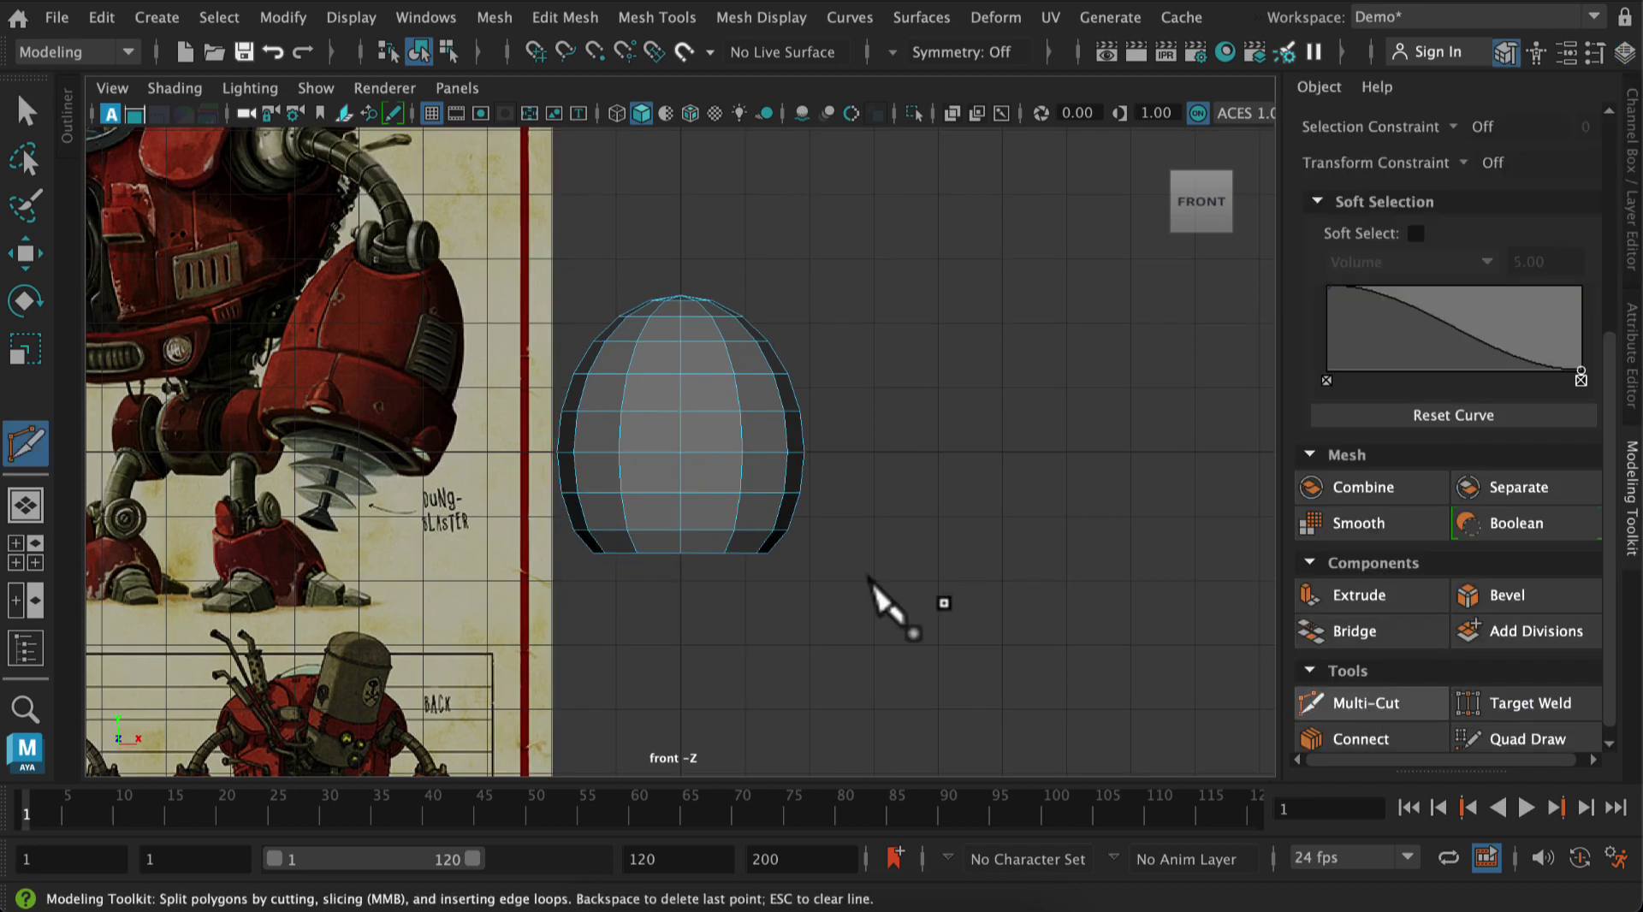
pyautogui.keyDown('ctrl'); pyautogui.click(745, 470); pyautogui.keyUp('ctrl')
pyautogui.click(25, 105)
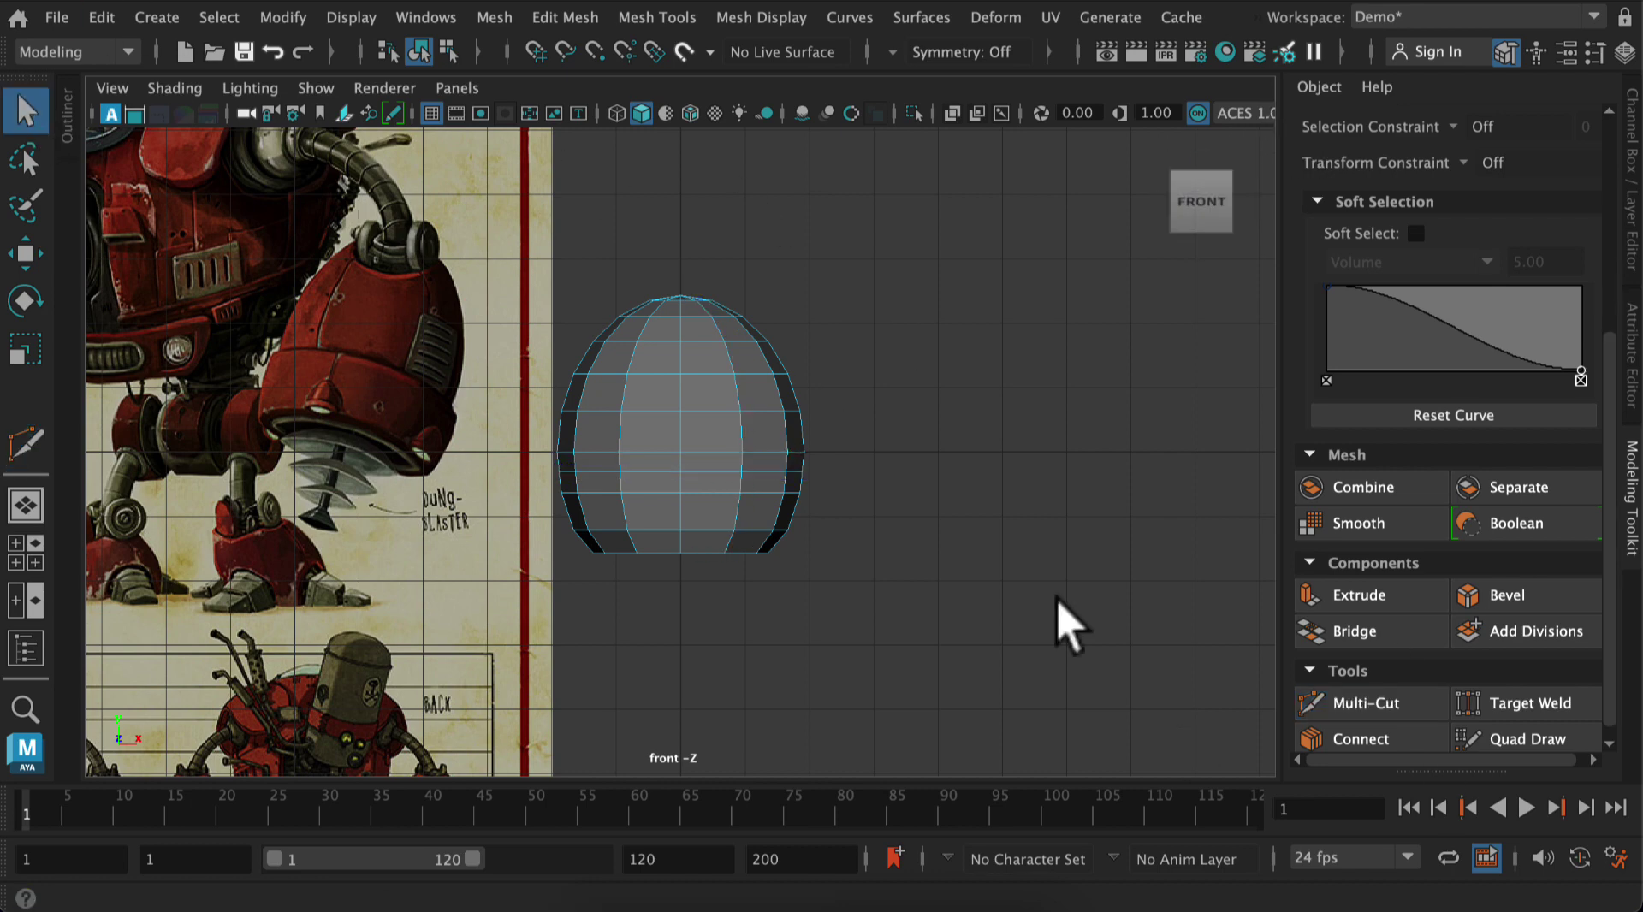
# Extrude the face rows below the new edge loop outward into a thick rim and stretch them slightly in height
pyautogui.keyDown('shift'); pyautogui.doubleClick(660, 511); pyautogui.keyUp('shift')
pyautogui.hotkey('ctrl', 'e')
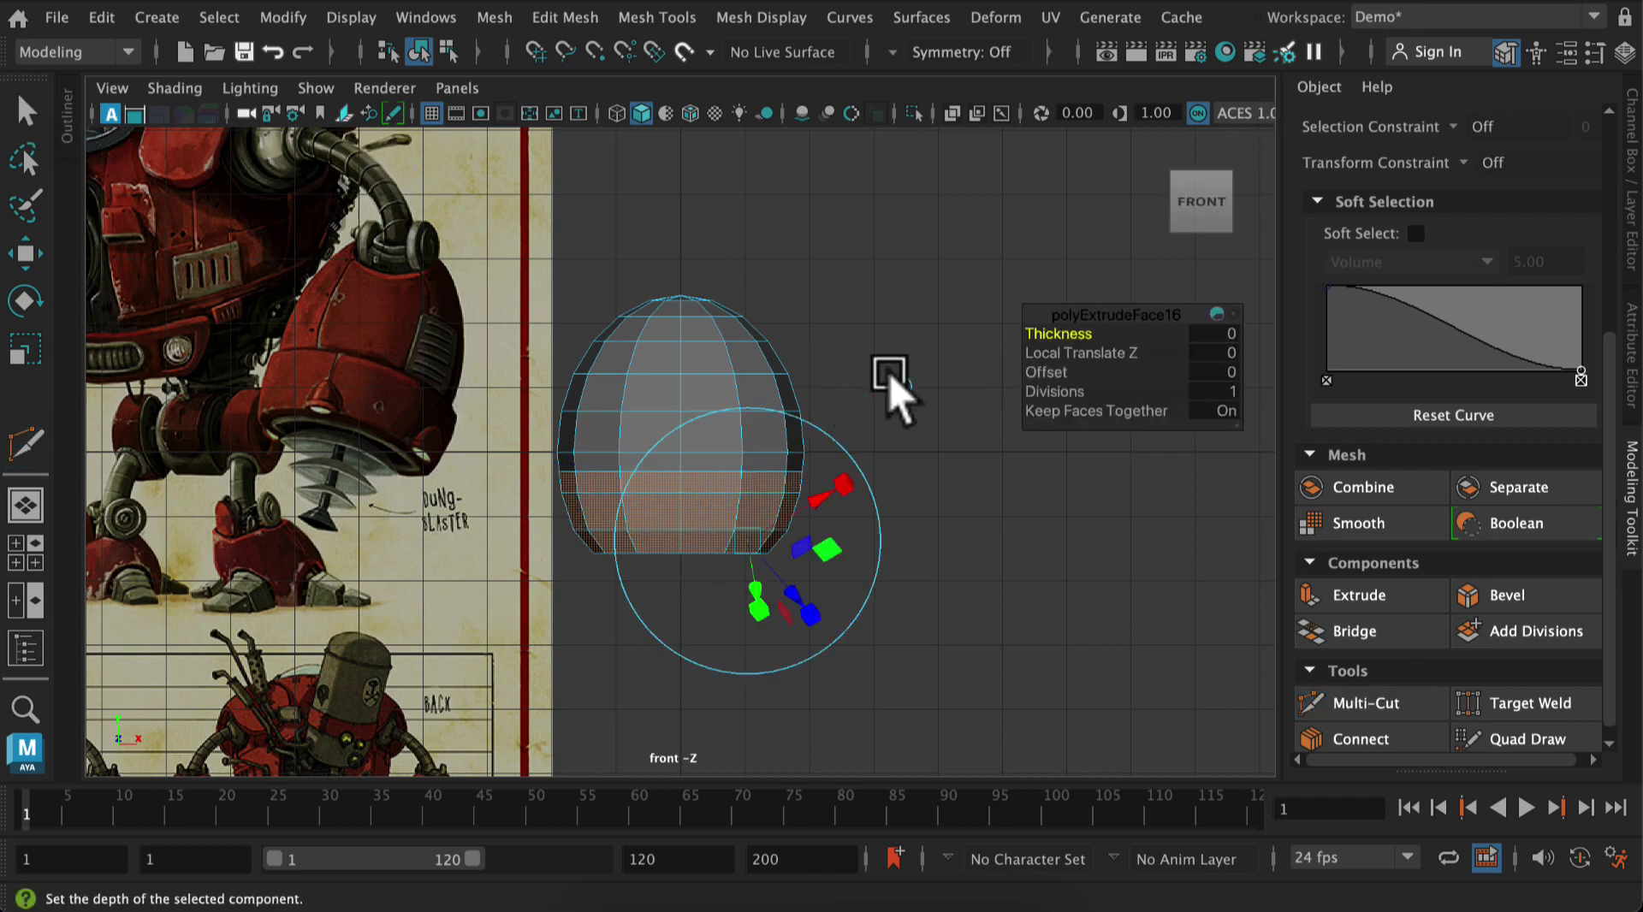
pyautogui.keyDown('alt'); pyautogui.moveTo(1080, 684); pyautogui.dragTo(1168, 740, button='right'); pyautogui.keyUp('alt')
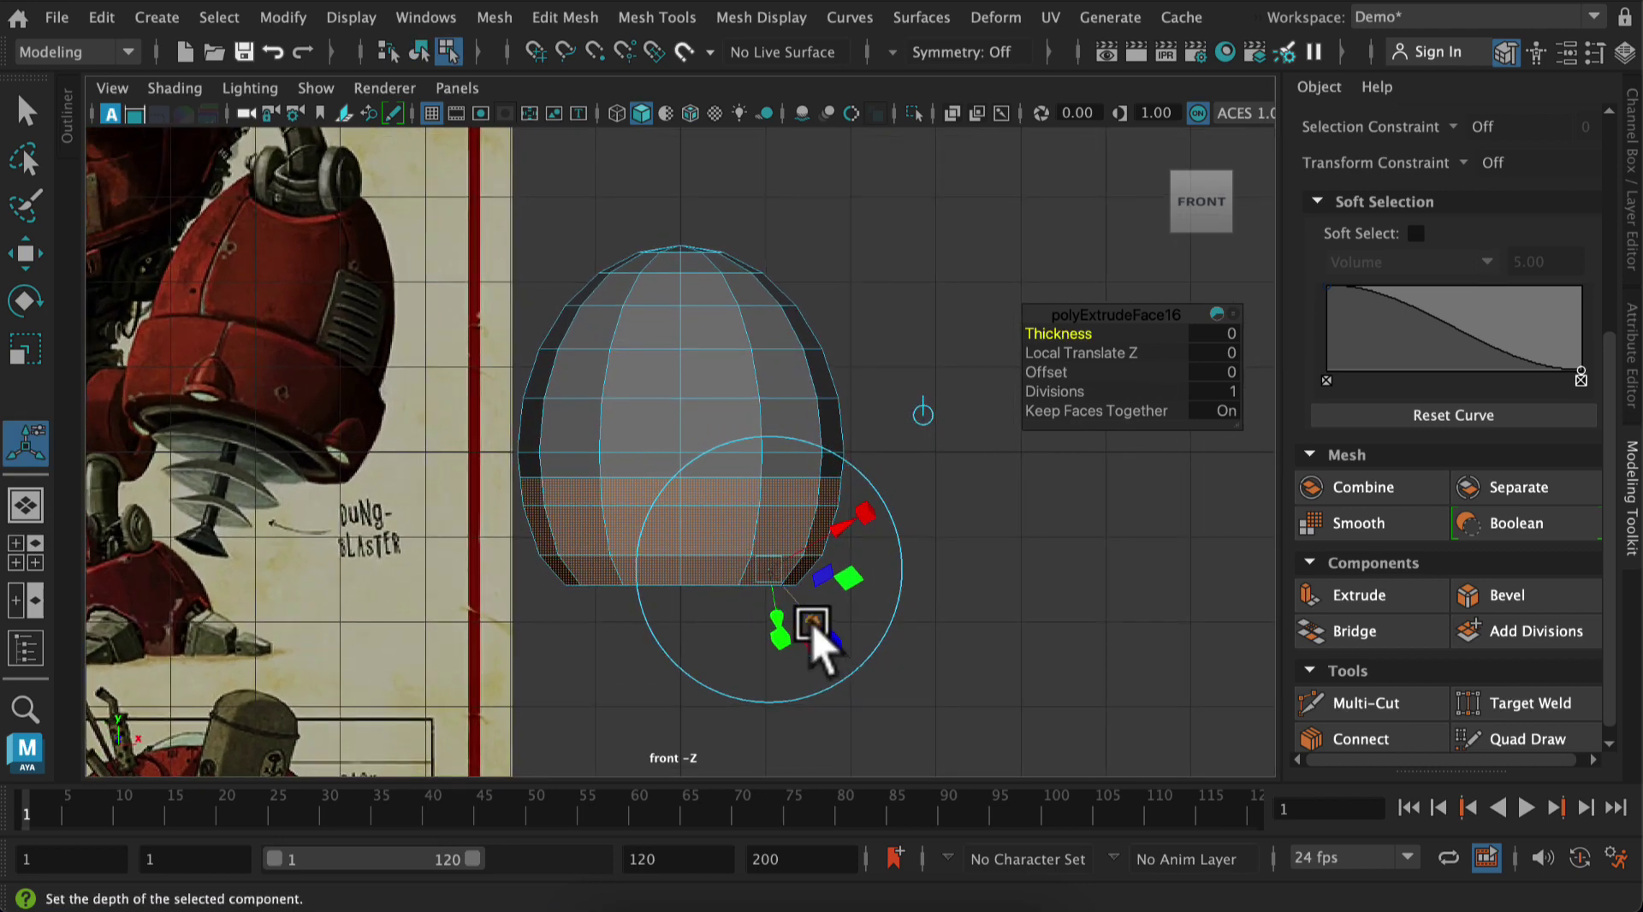
pyautogui.moveTo(813, 633); pyautogui.dragTo(828, 643)
pyautogui.press('r')
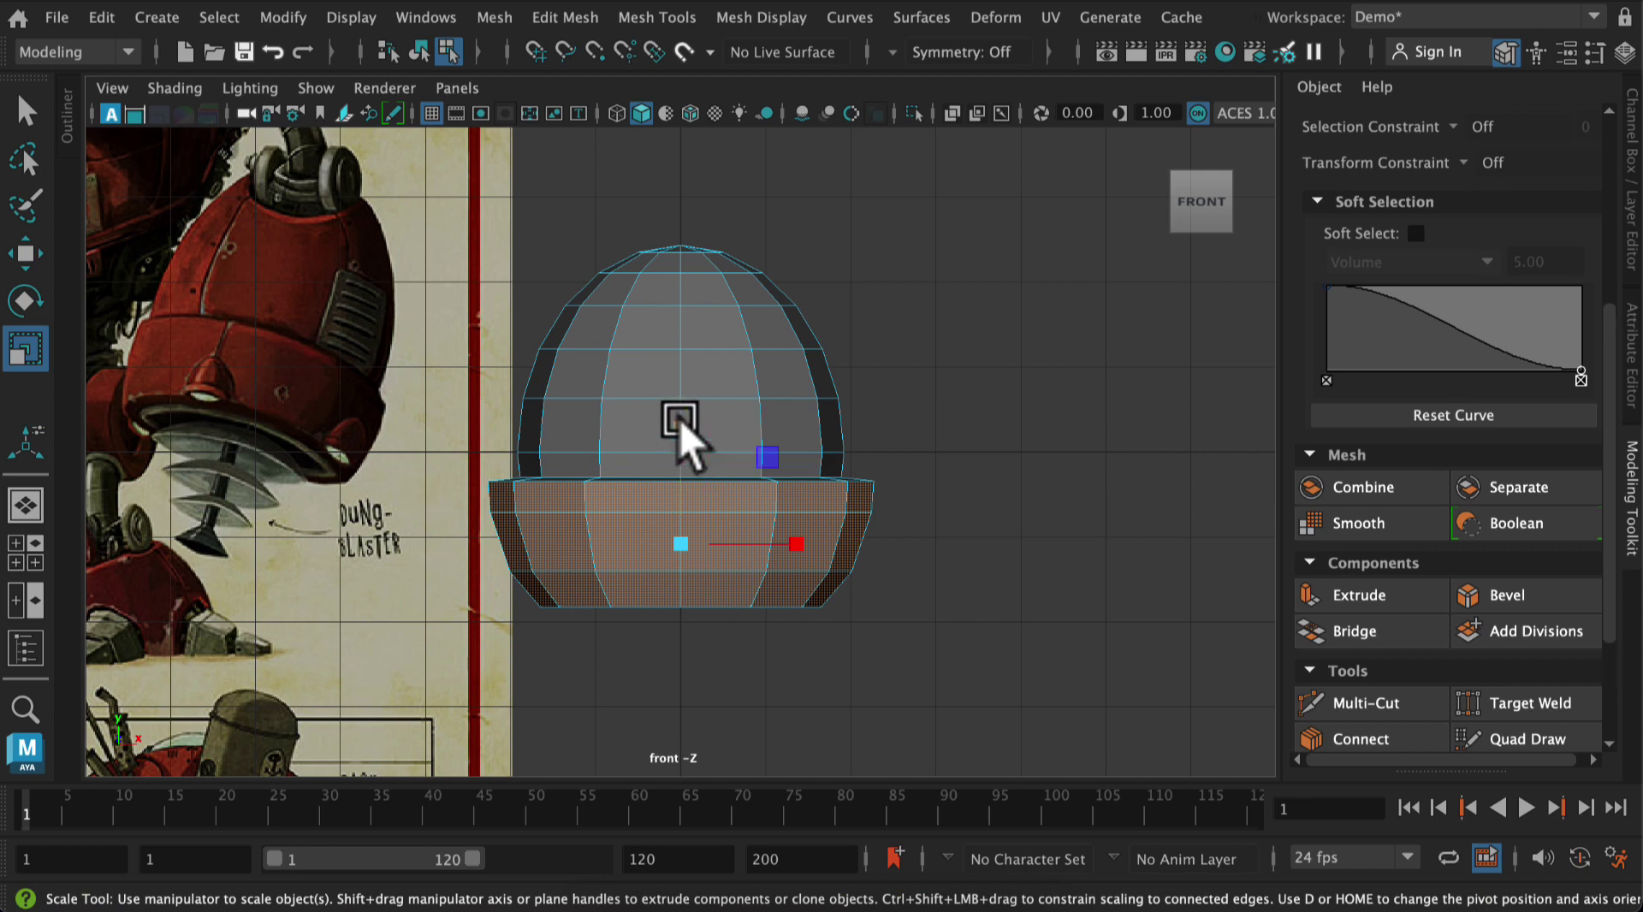
pyautogui.moveTo(680, 428); pyautogui.dragTo(678, 414)
# Switch to a single perspective view of the model and poster, and hide the grid
pyautogui.click(25, 505)
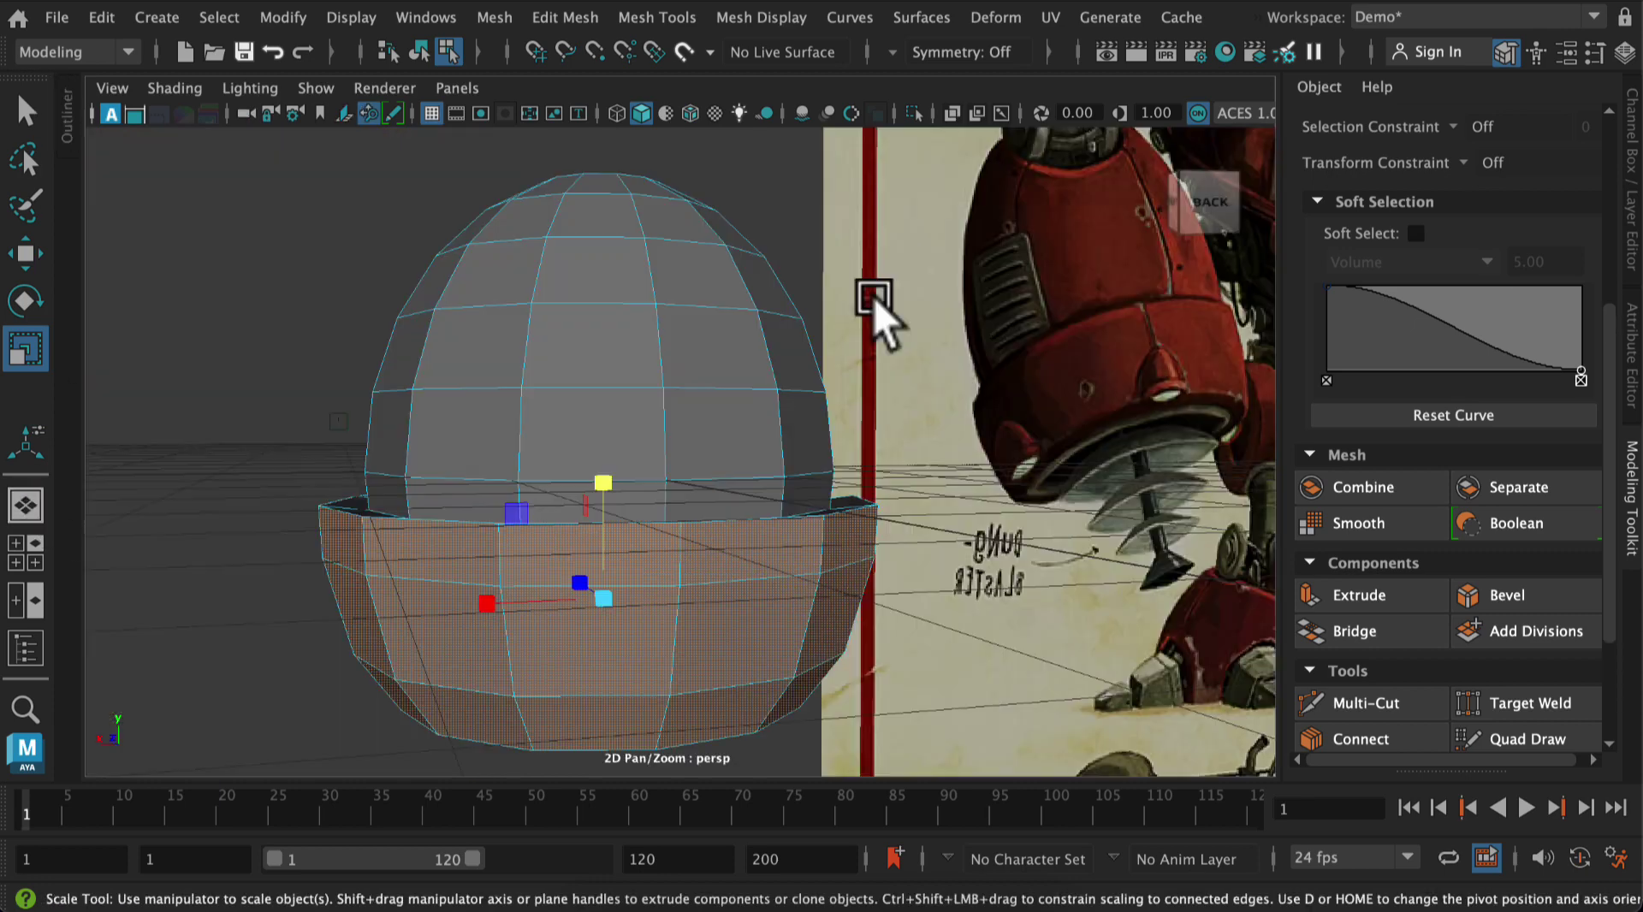
pyautogui.keyDown('alt'); pyautogui.moveTo(747, 220); pyautogui.dragTo(1053, 466); pyautogui.keyUp('alt')
pyautogui.keyDown('alt'); pyautogui.moveTo(1027, 603); pyautogui.dragTo(1057, 661, button='right'); pyautogui.keyUp('alt')
pyautogui.click(349, 19)
pyautogui.click(345, 89)
pyautogui.keyDown('alt'); pyautogui.moveTo(1045, 514); pyautogui.dragTo(967, 503); pyautogui.keyUp('alt')
# Select the whole rimmed mesh and turn on its smooth mesh preview
pyautogui.press('q')
pyautogui.click(1056, 320)
pyautogui.moveTo(746, 396); pyautogui.dragTo(794, 131, button='right')
pyautogui.press('3')
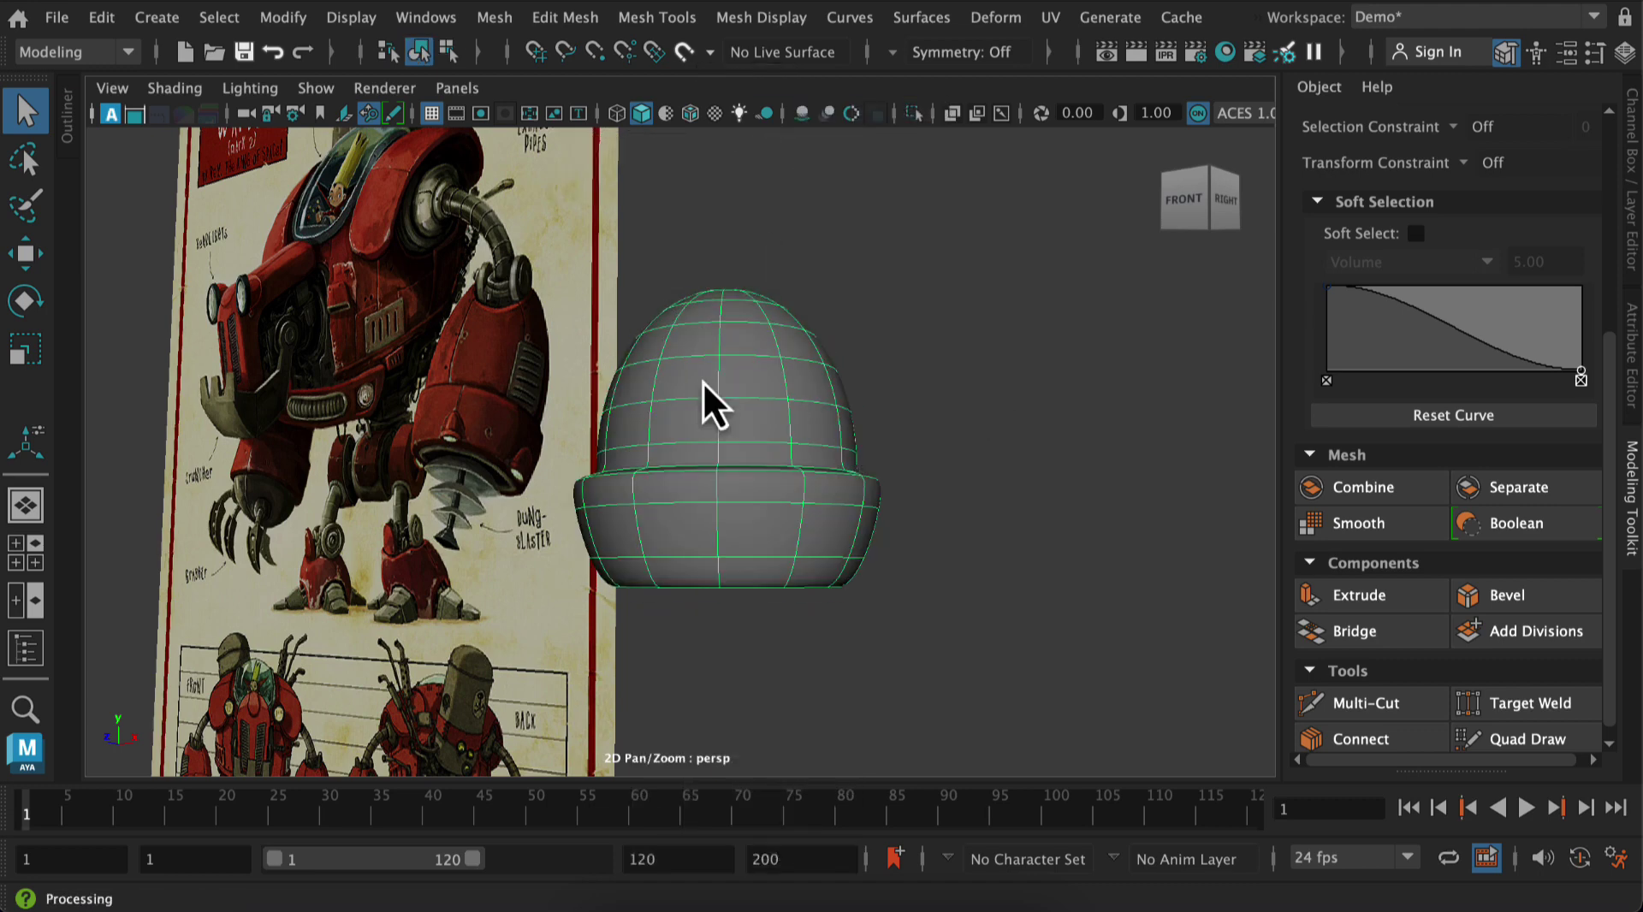
# Scale the dome's upper vertices slightly with soft selection enabled
pyautogui.moveTo(696, 187); pyautogui.dragTo(573, 163, button='right')
pyautogui.keyDown('alt'); pyautogui.moveTo(979, 433); pyautogui.dragTo(972, 433); pyautogui.keyUp('alt')
pyautogui.moveTo(960, 226); pyautogui.dragTo(551, 403)
pyautogui.scroll(5, 1454, 385)
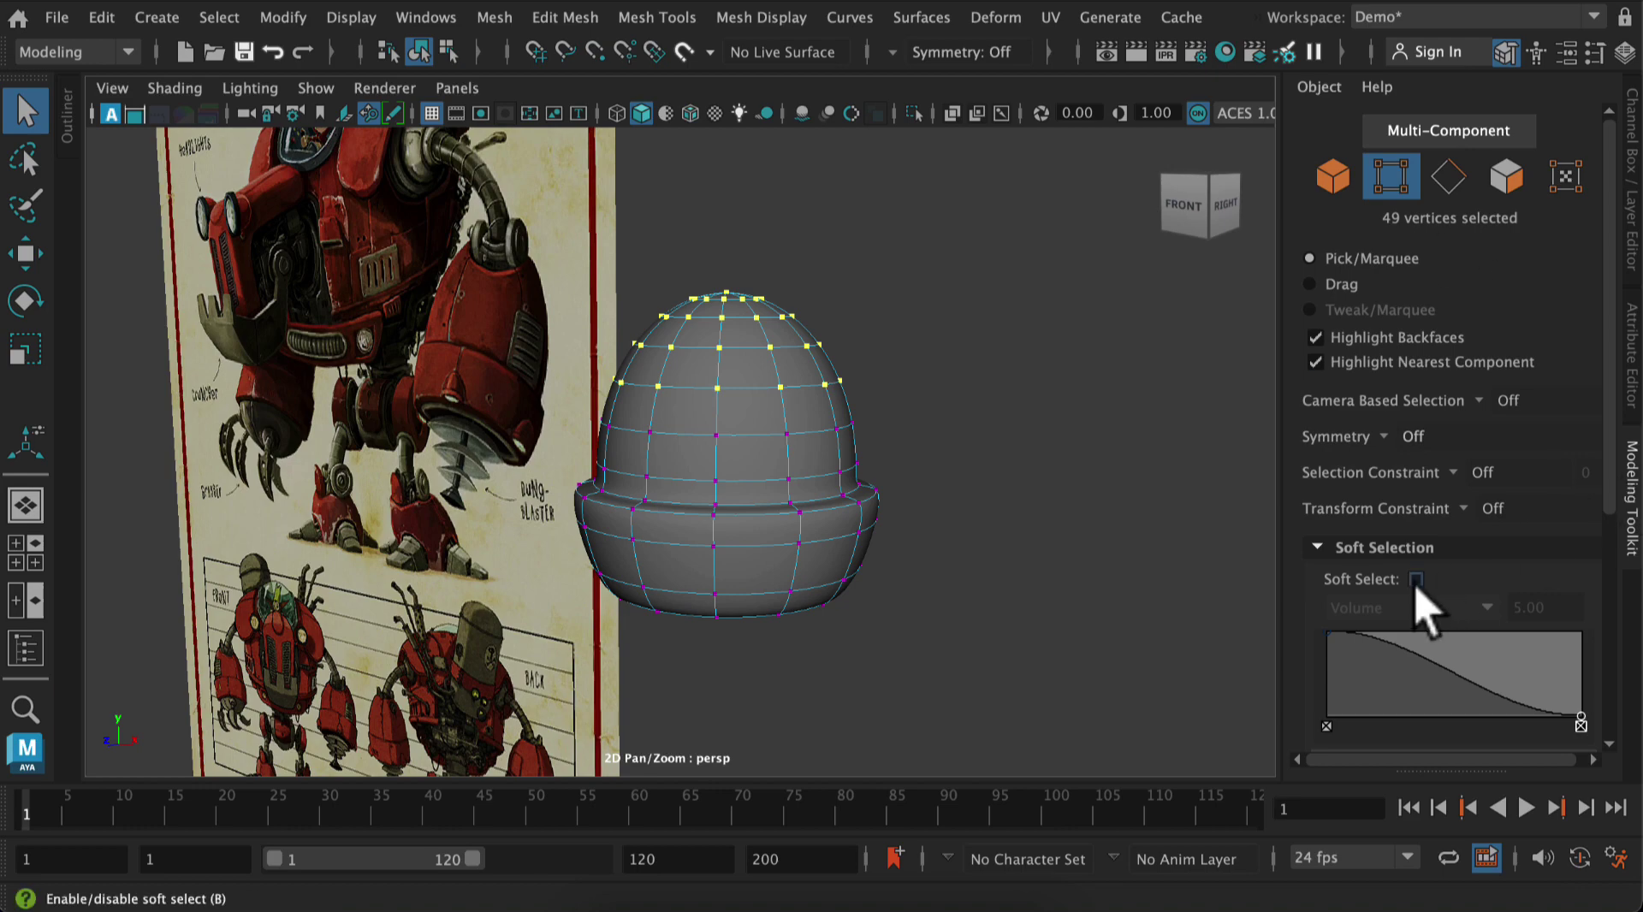
pyautogui.click(1416, 582)
pyautogui.press('r')
pyautogui.keyDown('alt'); pyautogui.moveTo(984, 359); pyautogui.dragTo(1091, 512); pyautogui.keyUp('alt')
pyautogui.moveTo(742, 485); pyautogui.dragTo(753, 487)
pyautogui.keyDown('alt'); pyautogui.moveTo(1020, 535); pyautogui.dragTo(1052, 480); pyautogui.keyUp('alt')
# Return to object selection and scale the whole mesh slightly, keeping it selected
pyautogui.moveTo(807, 437); pyautogui.dragTo(909, 387, button='right')
pyautogui.keyDown('alt'); pyautogui.moveTo(1033, 494); pyautogui.dragTo(1025, 566); pyautogui.keyUp('alt')
pyautogui.moveTo(789, 557); pyautogui.dragTo(784, 552)
pyautogui.keyDown('alt'); pyautogui.moveTo(1057, 572); pyautogui.dragTo(1069, 535); pyautogui.keyUp('alt')
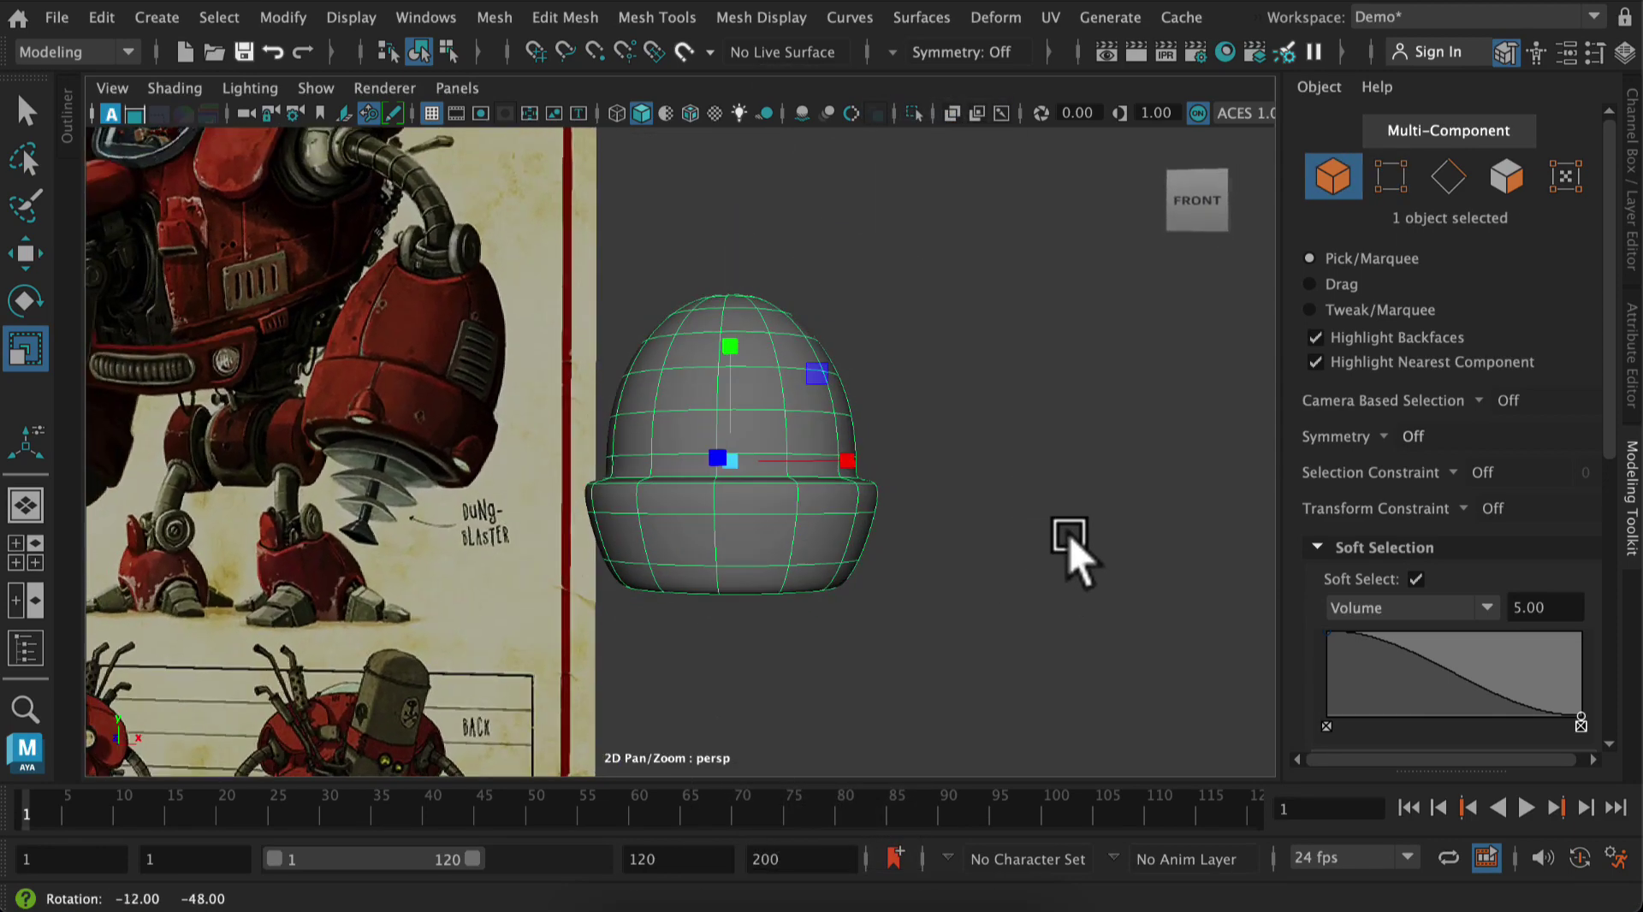
pyautogui.click(984, 456)
pyautogui.click(813, 407)
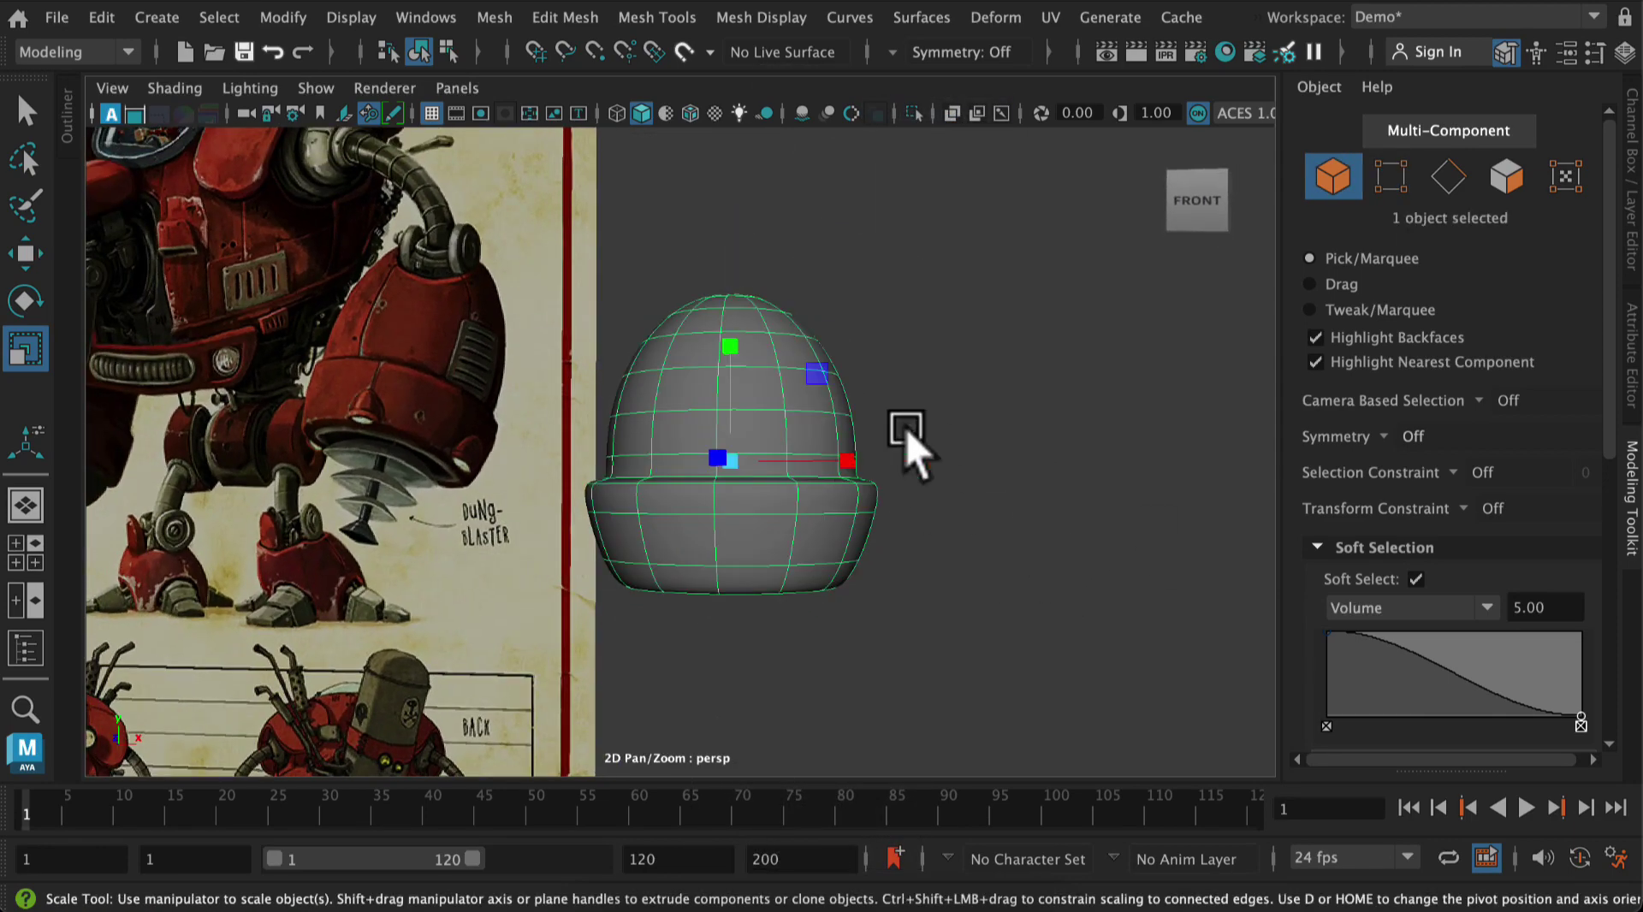
# Turn off soft selection, select the horizontal edge loop around the rim's upper edge, and scale it slightly
pyautogui.moveTo(668, 151); pyautogui.dragTo(762, 180, button='right')
pyautogui.click(1416, 580)
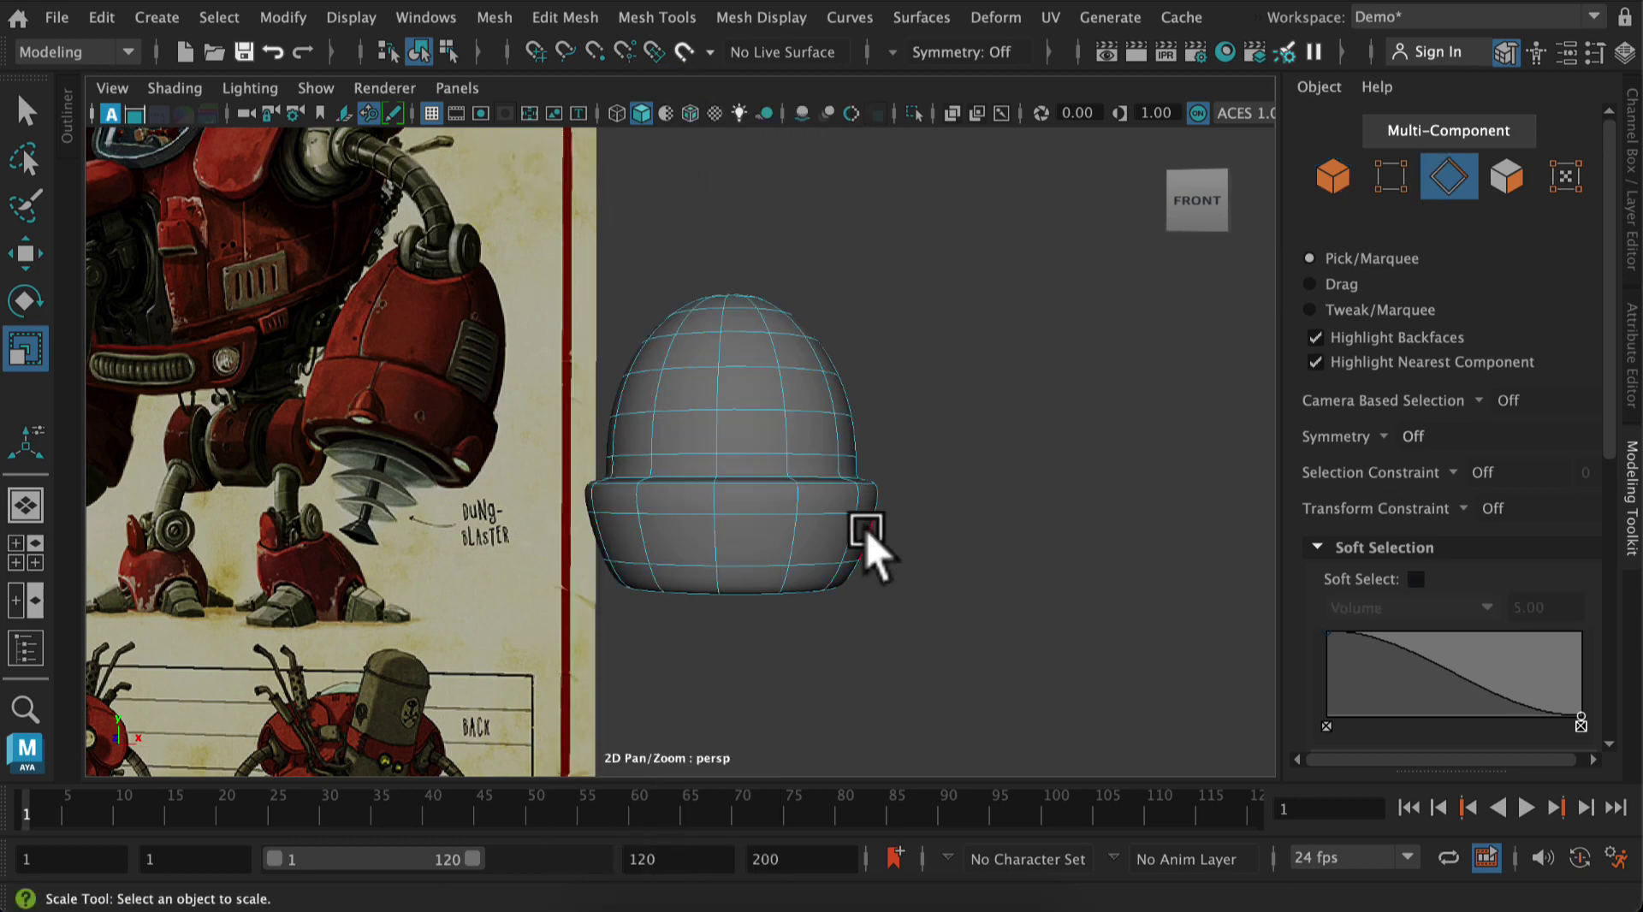
pyautogui.click(772, 479)
pyautogui.keyDown('alt'); pyautogui.moveTo(671, 529); pyautogui.dragTo(942, 703, button='right'); pyautogui.keyUp('alt')
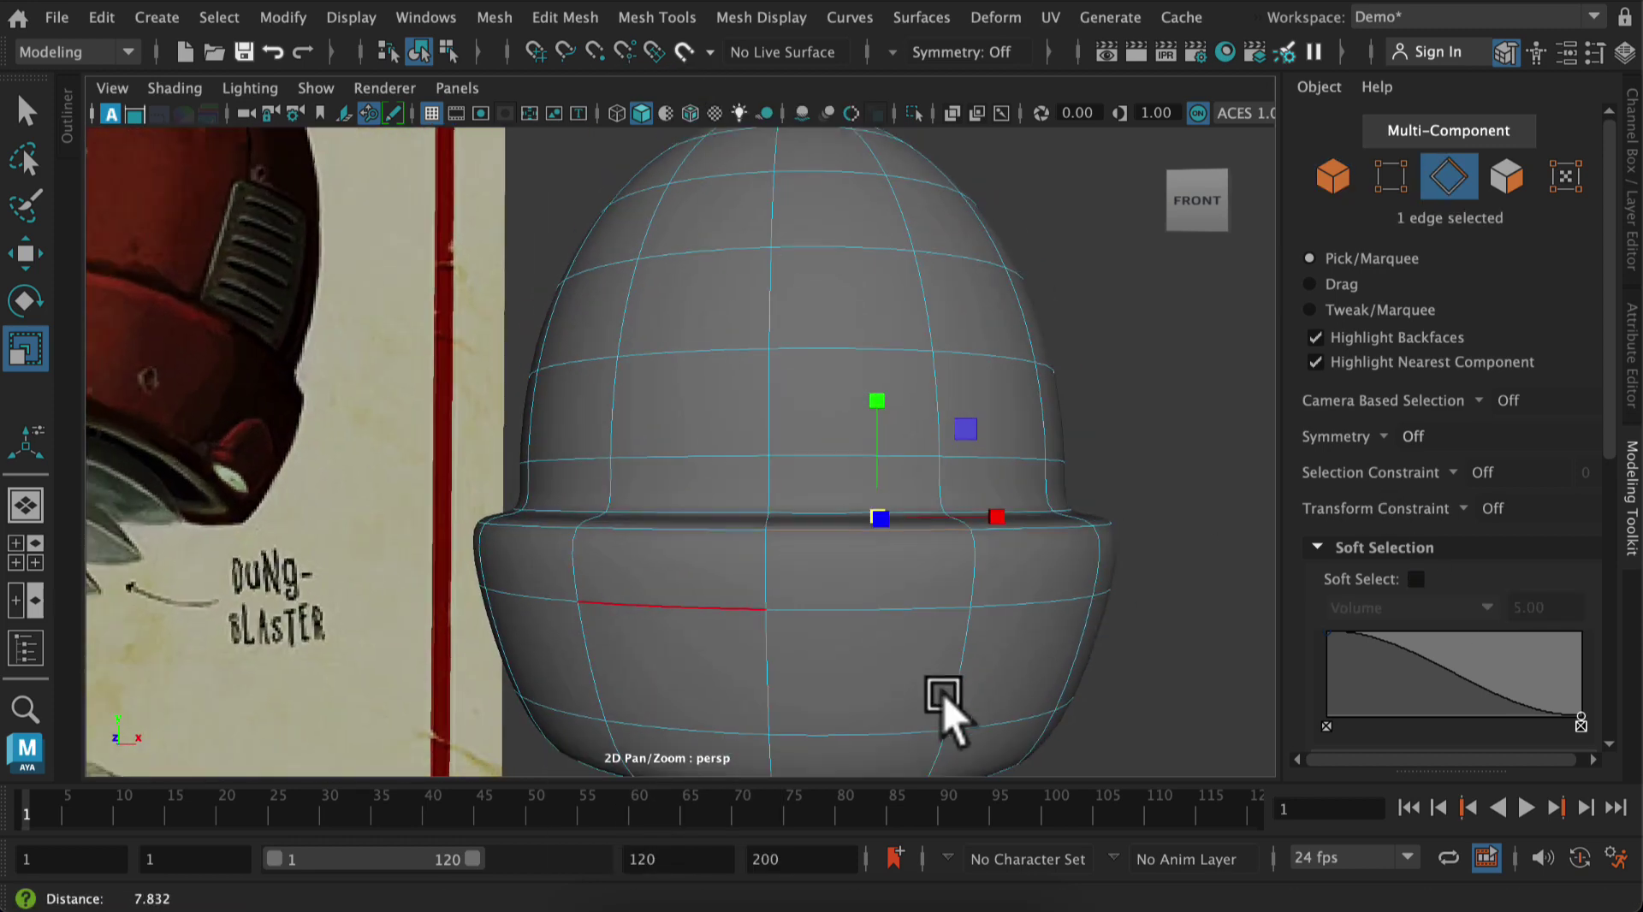
pyautogui.doubleClick(695, 527)
pyautogui.keyDown('alt'); pyautogui.moveTo(1173, 604); pyautogui.dragTo(1196, 663); pyautogui.keyUp('alt')
pyautogui.moveTo(879, 525); pyautogui.dragTo(1112, 557)
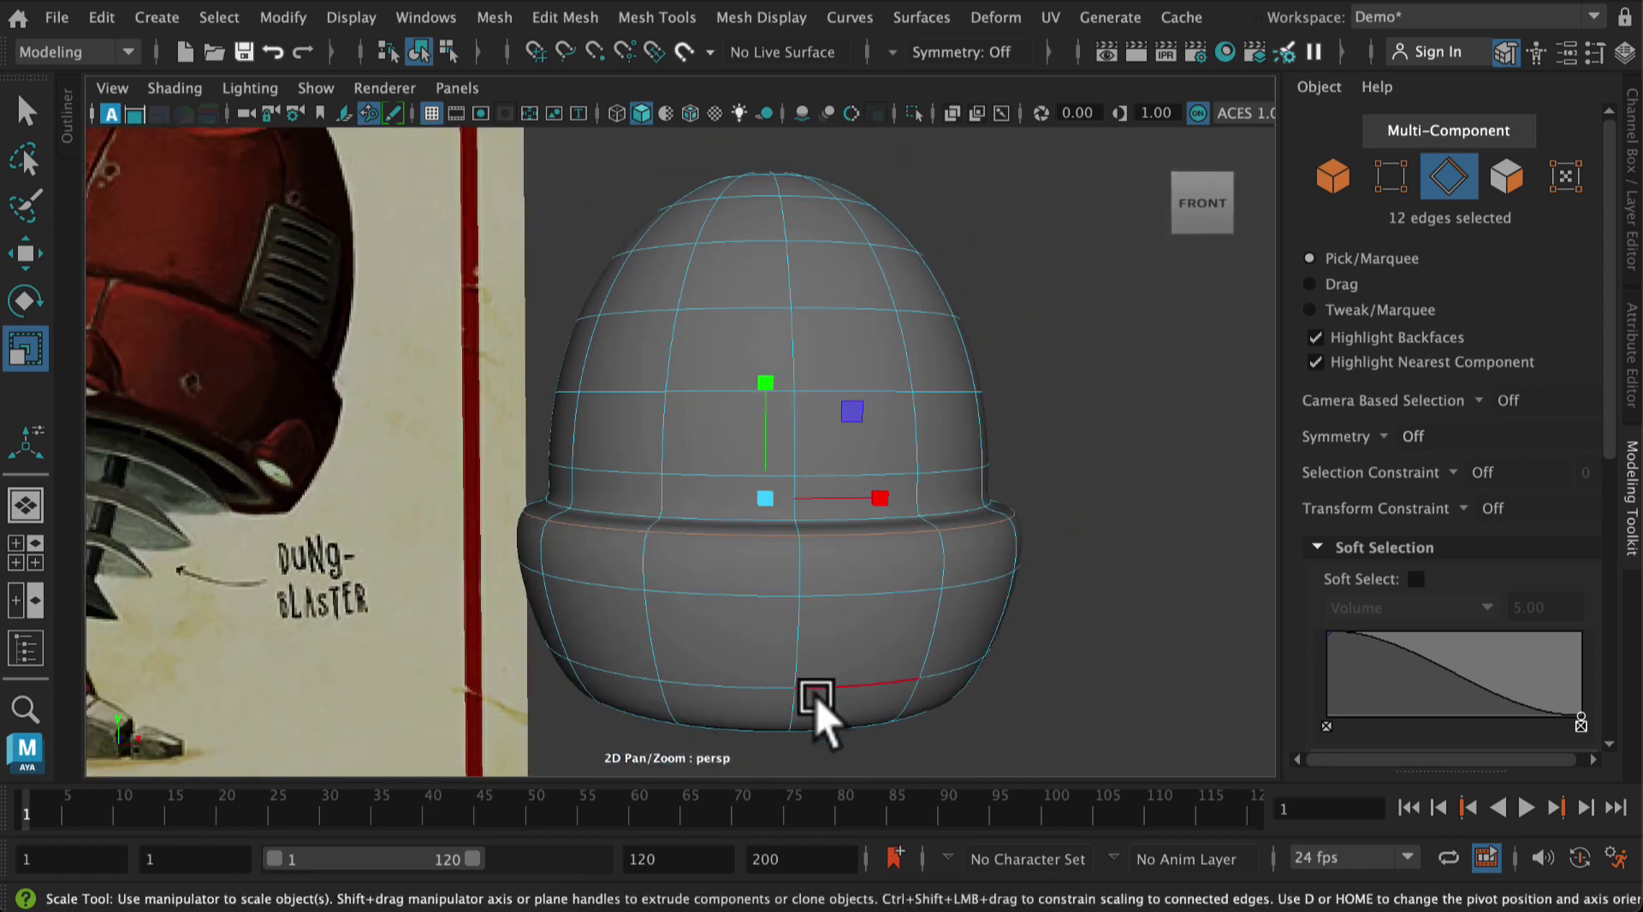
# Select the horizontal edge loop around the lower part of the rim and scale it to about 1.02 in X and Z
pyautogui.click(826, 694)
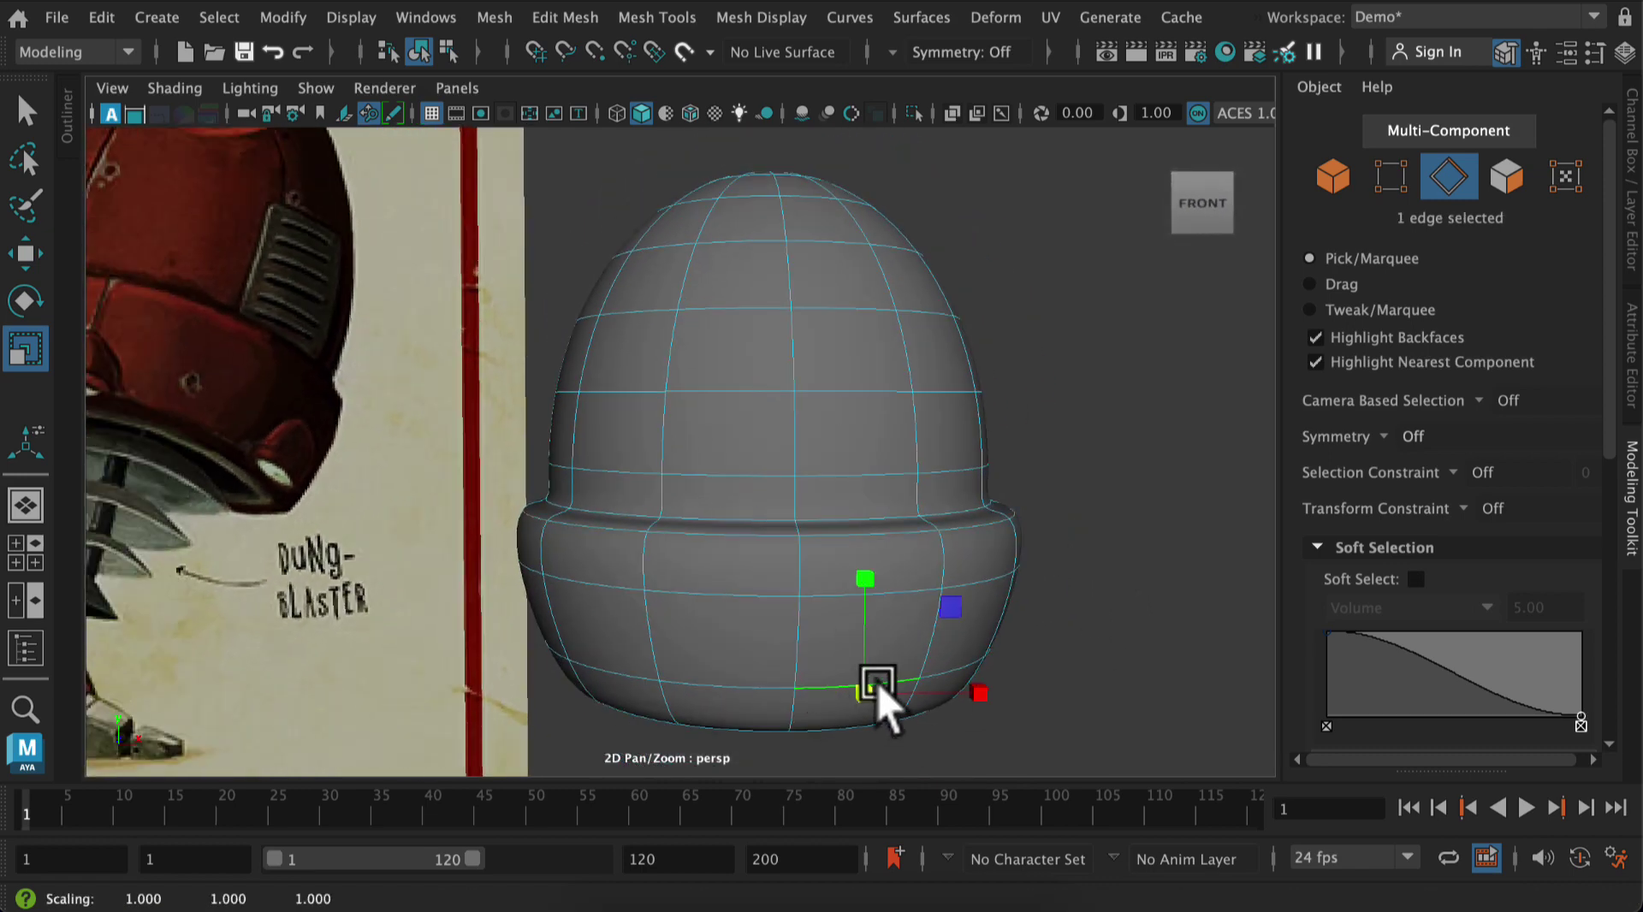
pyautogui.click(709, 682)
pyautogui.press('q')
pyautogui.click(956, 669)
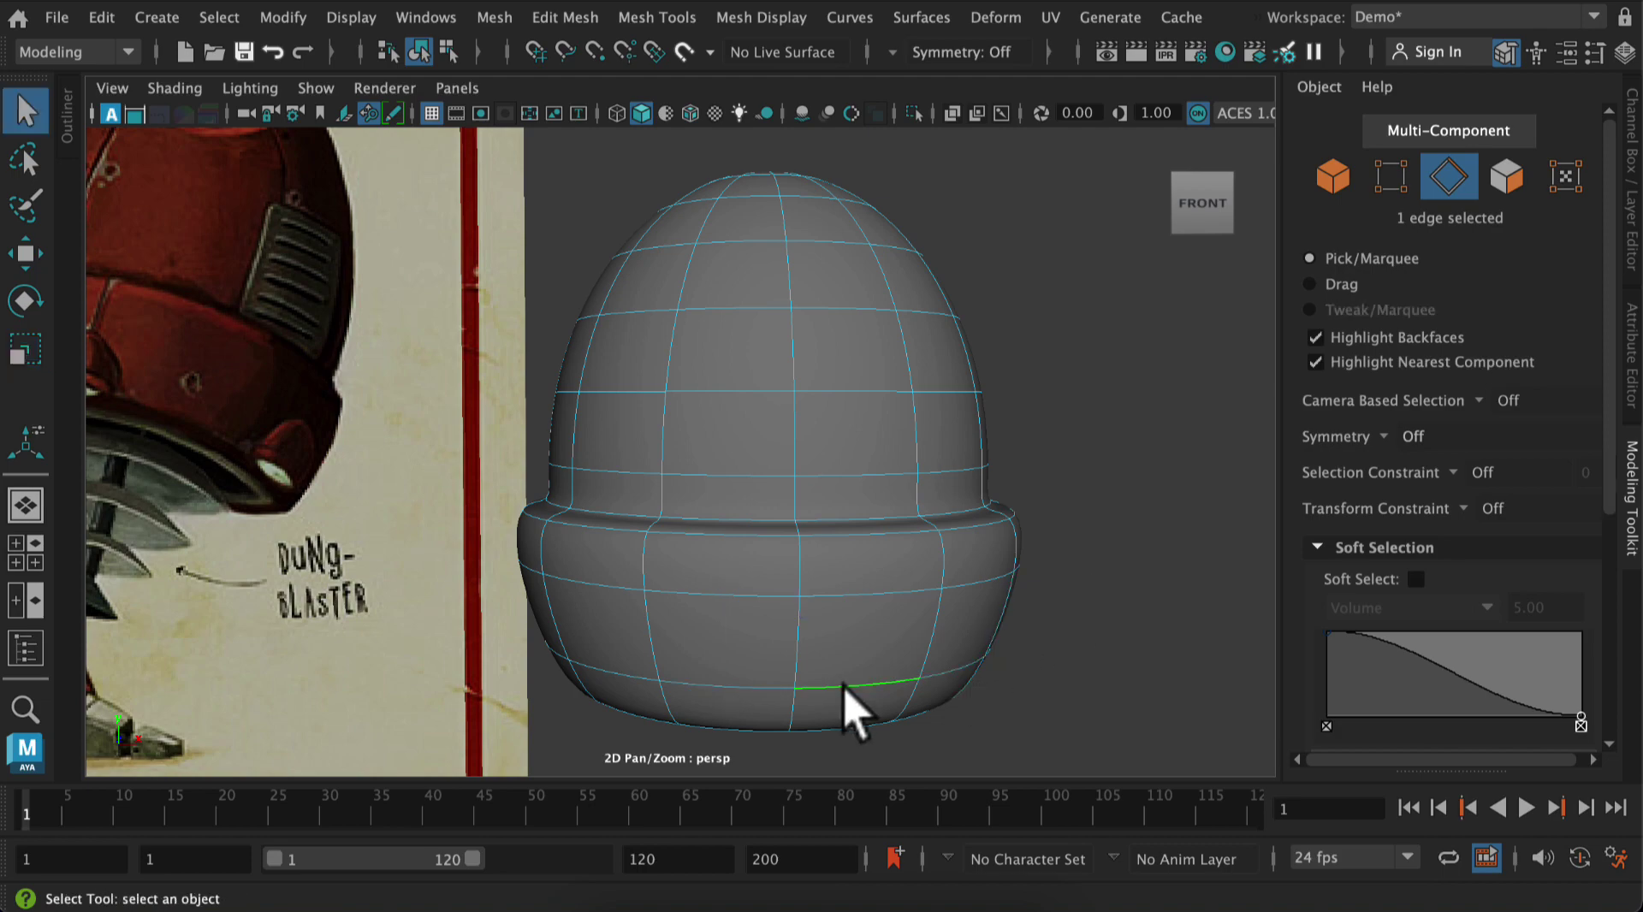
pyautogui.keyDown('alt'); pyautogui.moveTo(1075, 588); pyautogui.dragTo(1063, 472, button='right'); pyautogui.keyUp('alt')
pyautogui.moveTo(1043, 518)
pyautogui.keyDown('alt'); pyautogui.mouseDown()
pyautogui.moveTo(1054, 447)
pyautogui.moveTo(1049, 510)
pyautogui.mouseUp(); pyautogui.keyUp('alt')
pyautogui.moveTo(1211, 586)
pyautogui.keyDown('alt'); pyautogui.mouseDown()
pyautogui.moveTo(1167, 587)
pyautogui.moveTo(1214, 588)
pyautogui.mouseUp(); pyautogui.keyUp('alt')
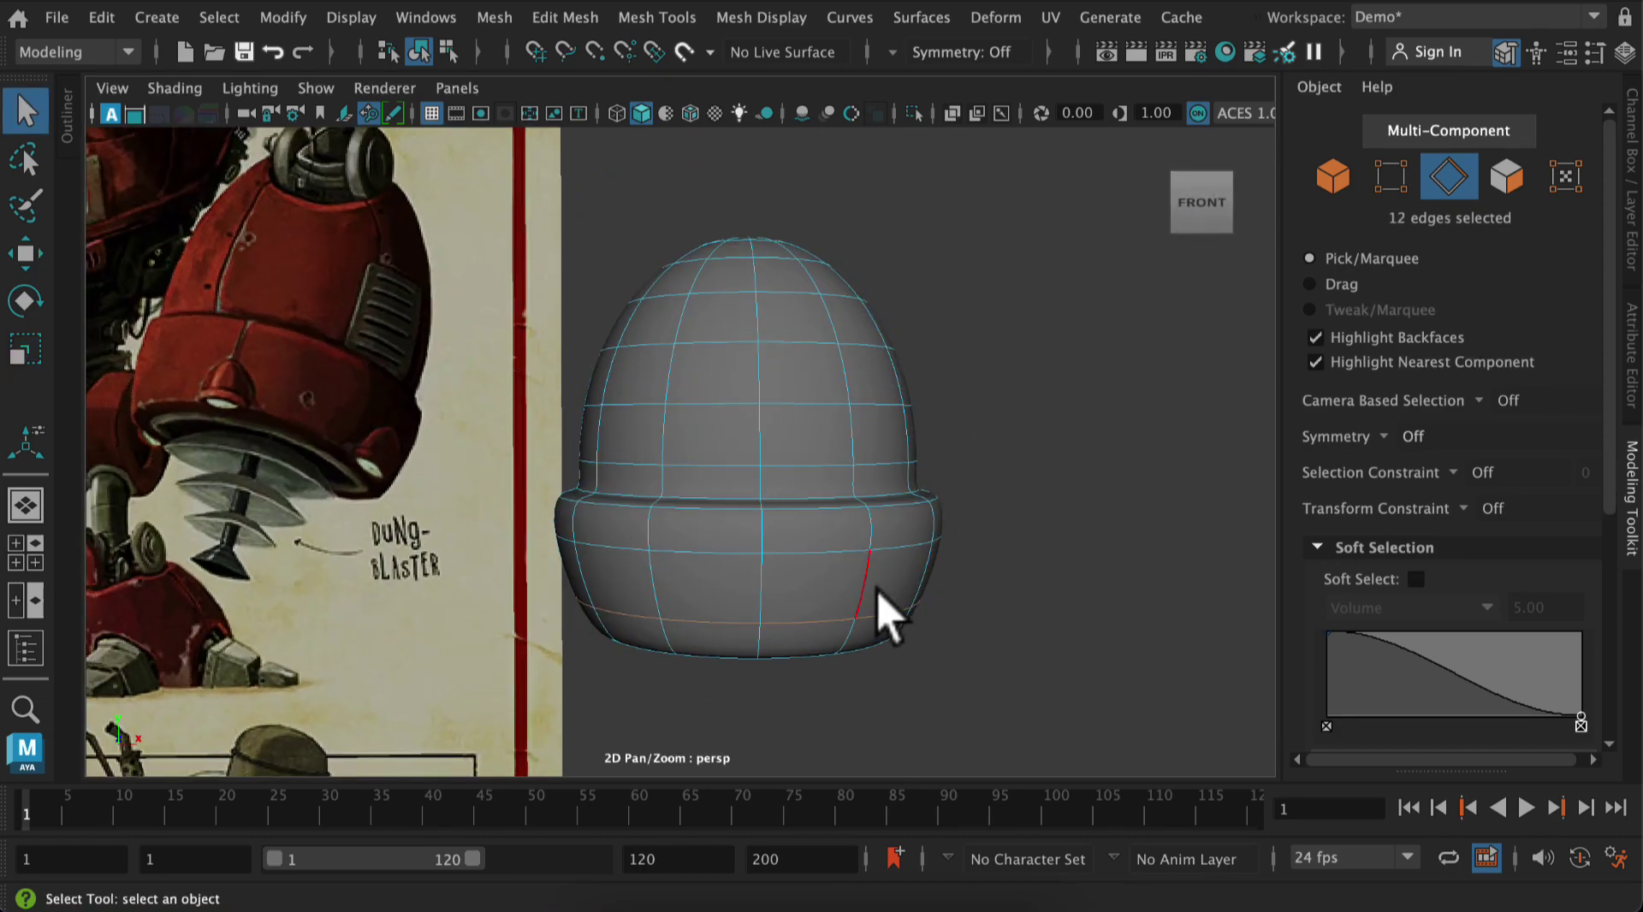
pyautogui.press('e')
pyautogui.press('r')
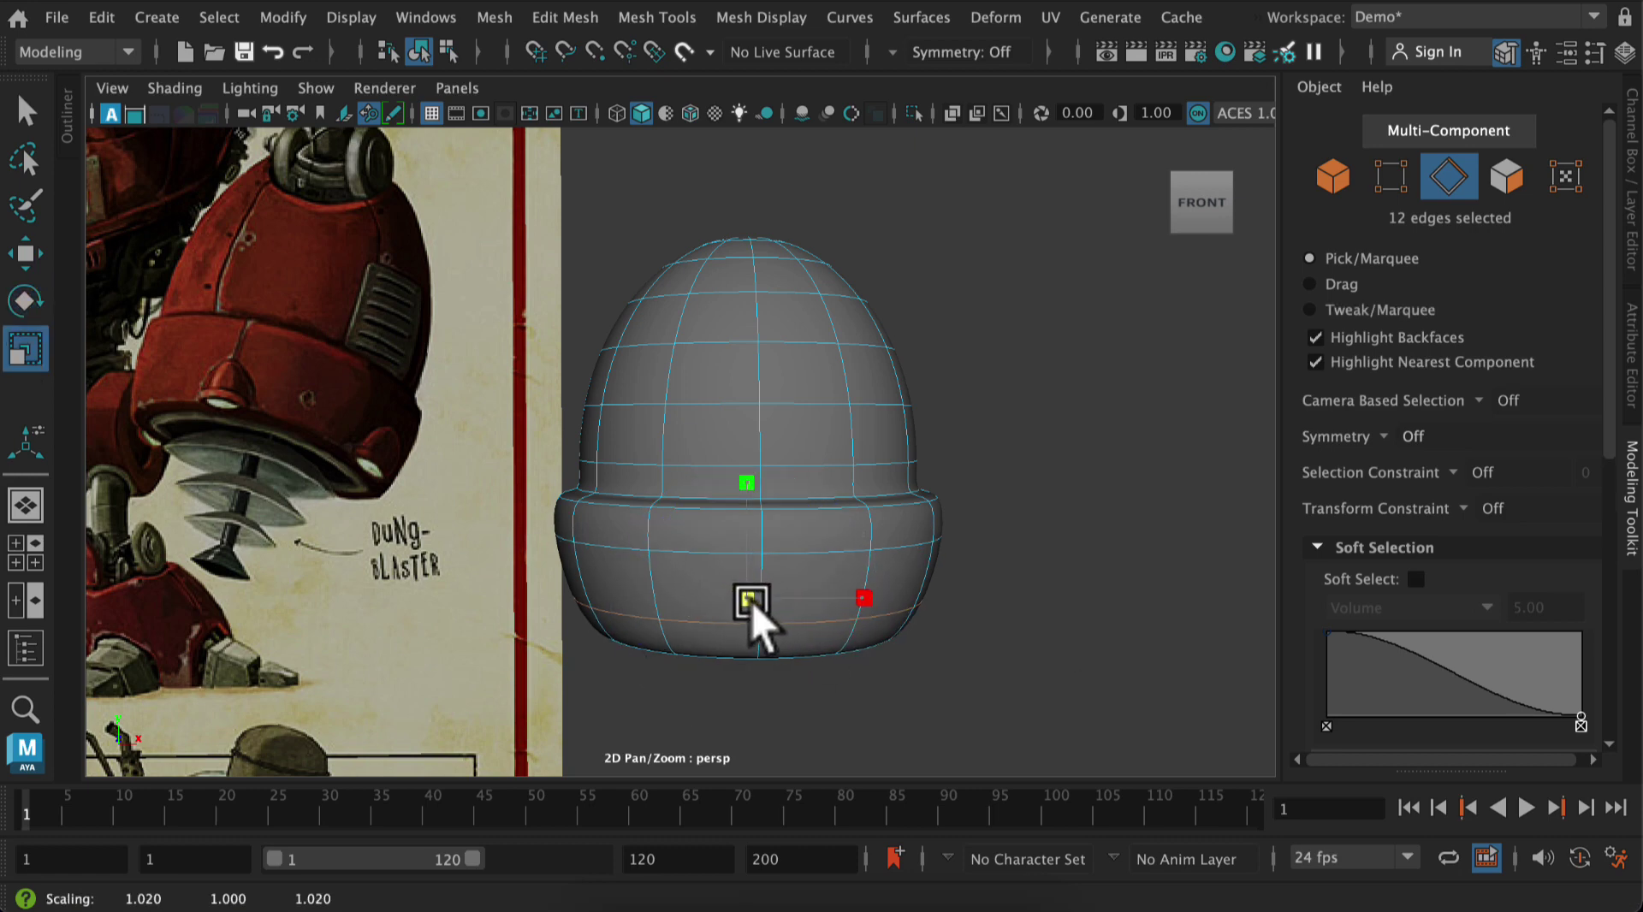
# Insert a horizontal edge loop around the dome's base, just above the rim, with the Multi-Cut tool
pyautogui.click(1087, 564)
pyautogui.rightClick(799, 148)
pyautogui.moveTo(808, 151); pyautogui.dragTo(784, 34, button='right')
pyautogui.moveTo(1608, 418); pyautogui.dragTo(1608, 703)
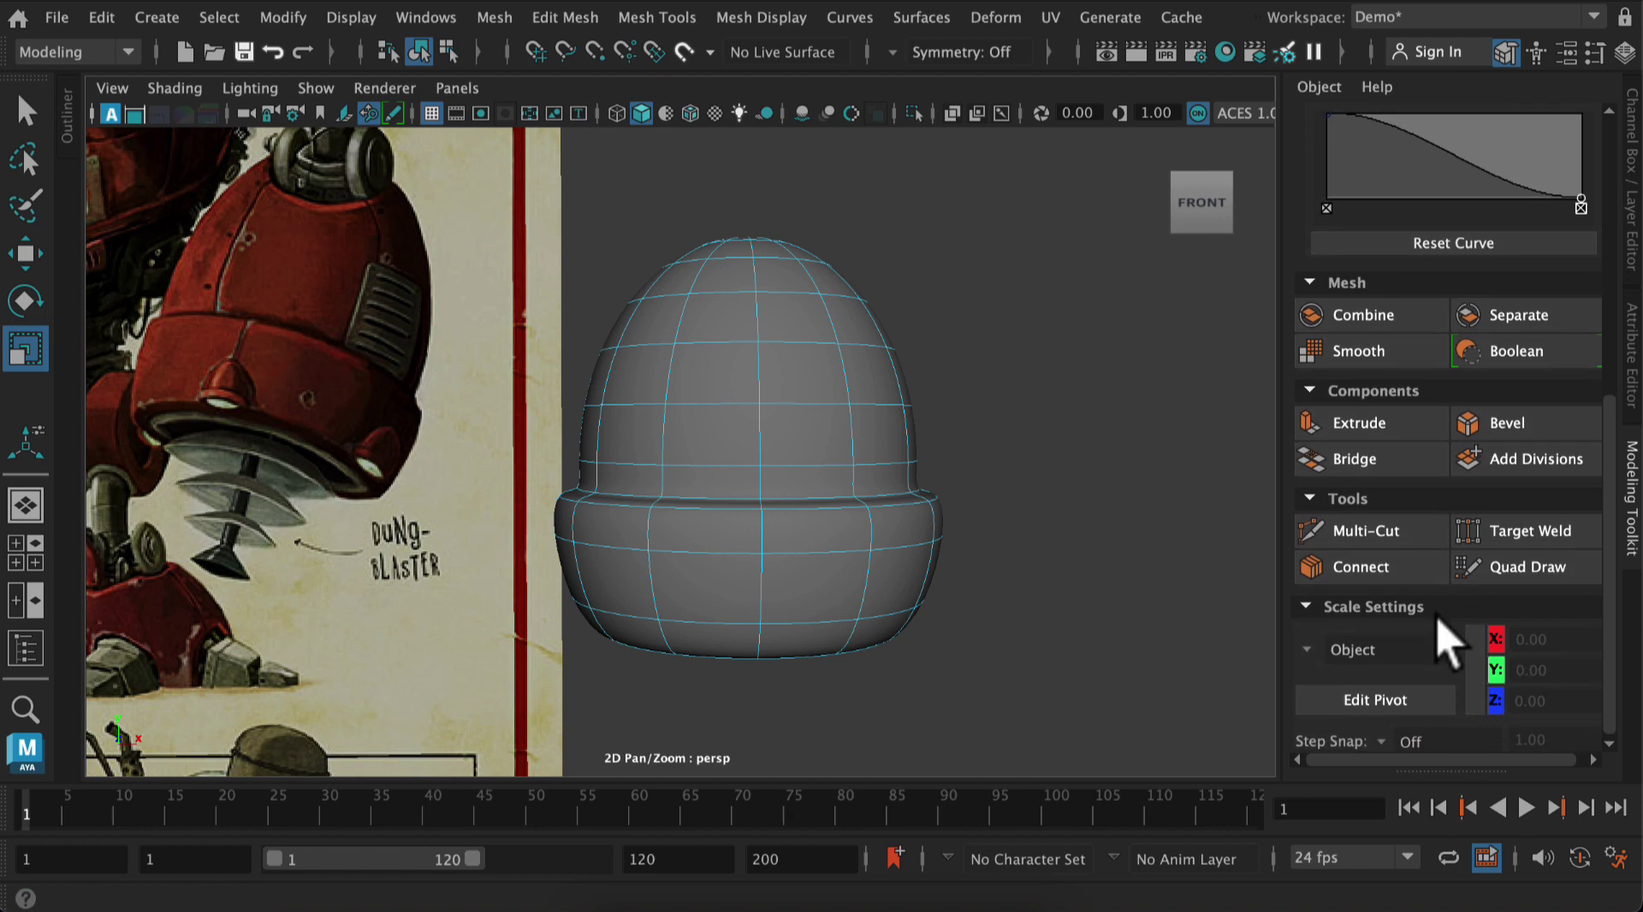
pyautogui.click(1361, 534)
pyautogui.keyDown('alt'); pyautogui.moveTo(1027, 524); pyautogui.dragTo(1052, 562); pyautogui.keyUp('alt')
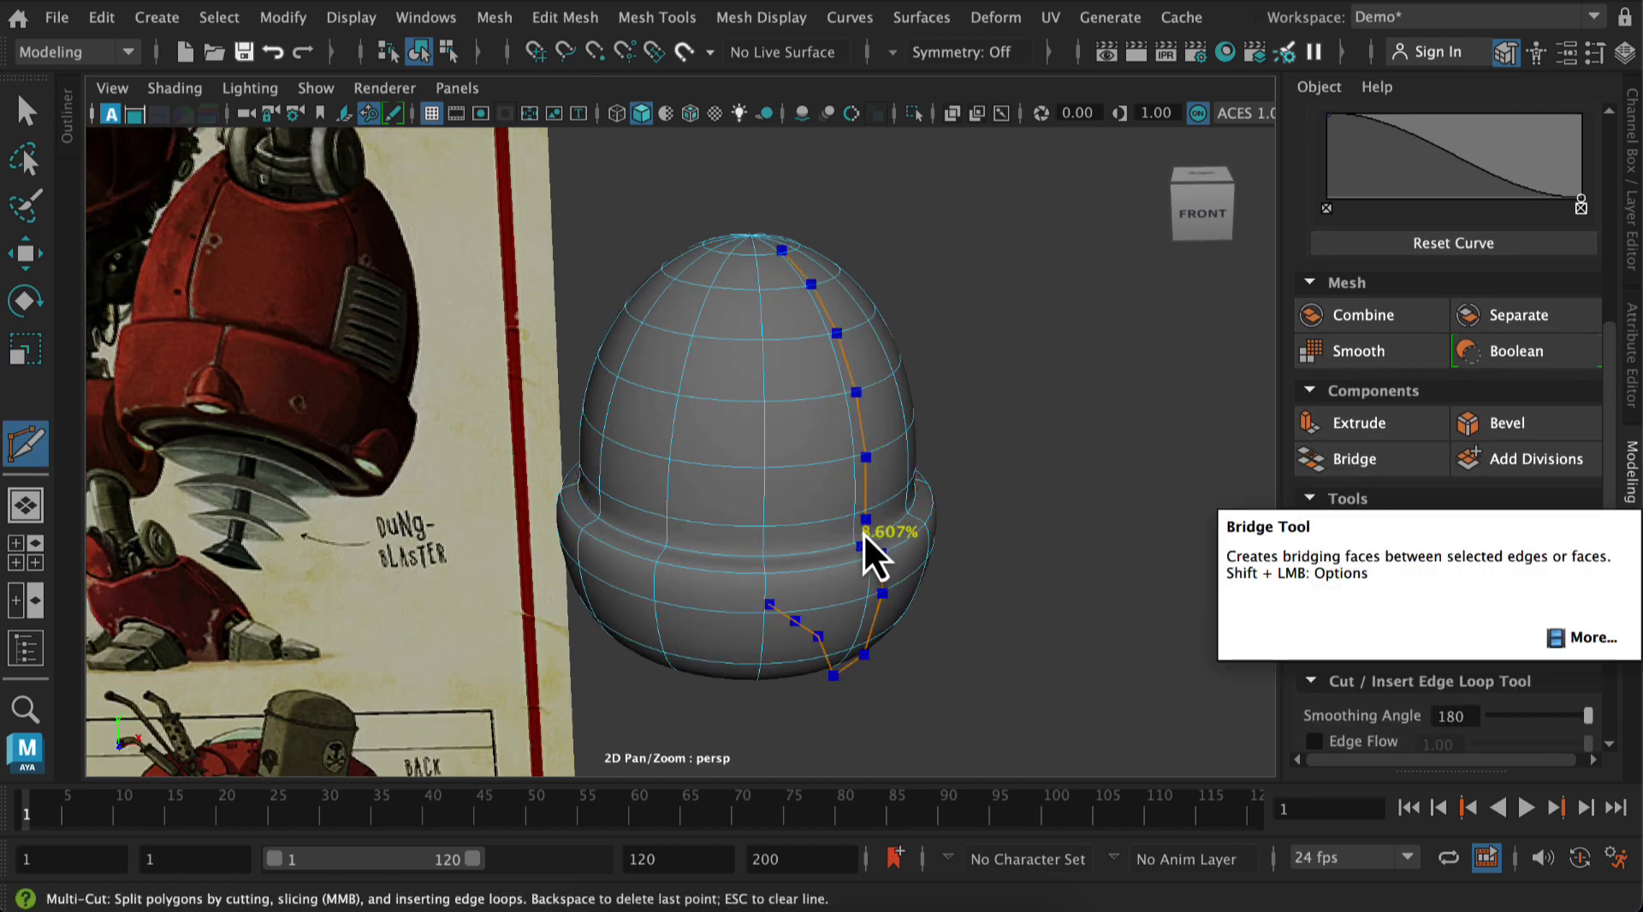
pyautogui.keyDown('ctrl'); pyautogui.click(854, 534); pyautogui.keyUp('ctrl')
# Insert supporting edge loops near the casing's bottom edge and around the inner wall of its underside opening
pyautogui.keyDown('alt'); pyautogui.moveTo(1212, 553); pyautogui.dragTo(1002, 558); pyautogui.keyUp('alt')
pyautogui.keyDown('ctrl'); pyautogui.click(754, 648); pyautogui.keyUp('ctrl')
pyautogui.keyDown('alt'); pyautogui.moveTo(1027, 649); pyautogui.dragTo(890, 532); pyautogui.keyUp('alt')
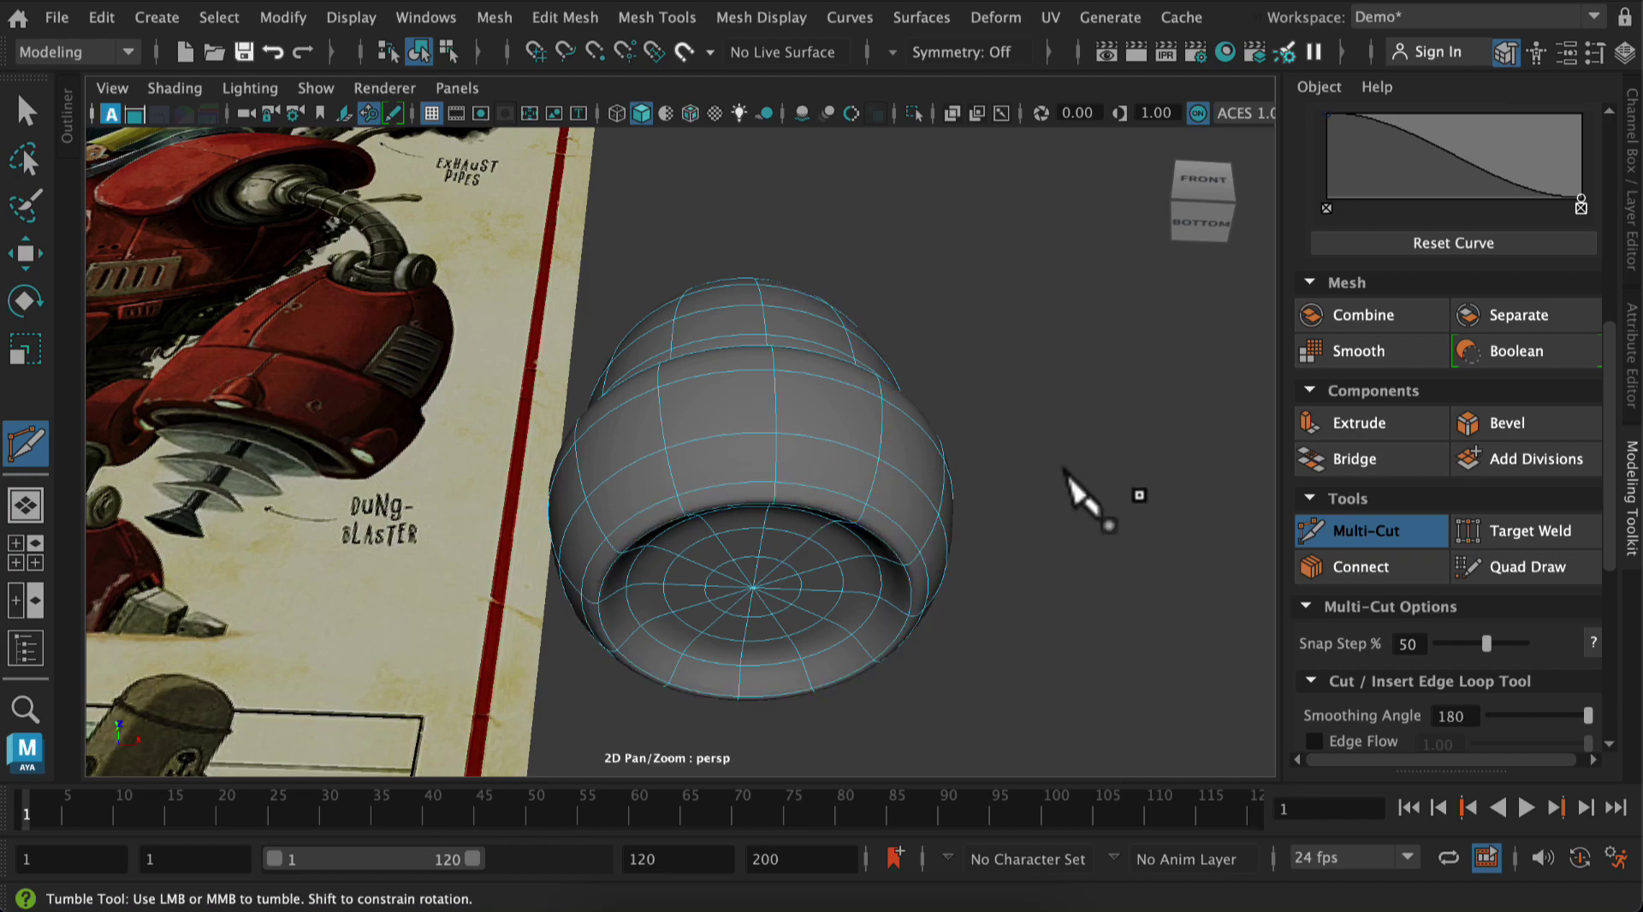
pyautogui.keyDown('alt'); pyautogui.moveTo(967, 626); pyautogui.dragTo(876, 526); pyautogui.keyUp('alt')
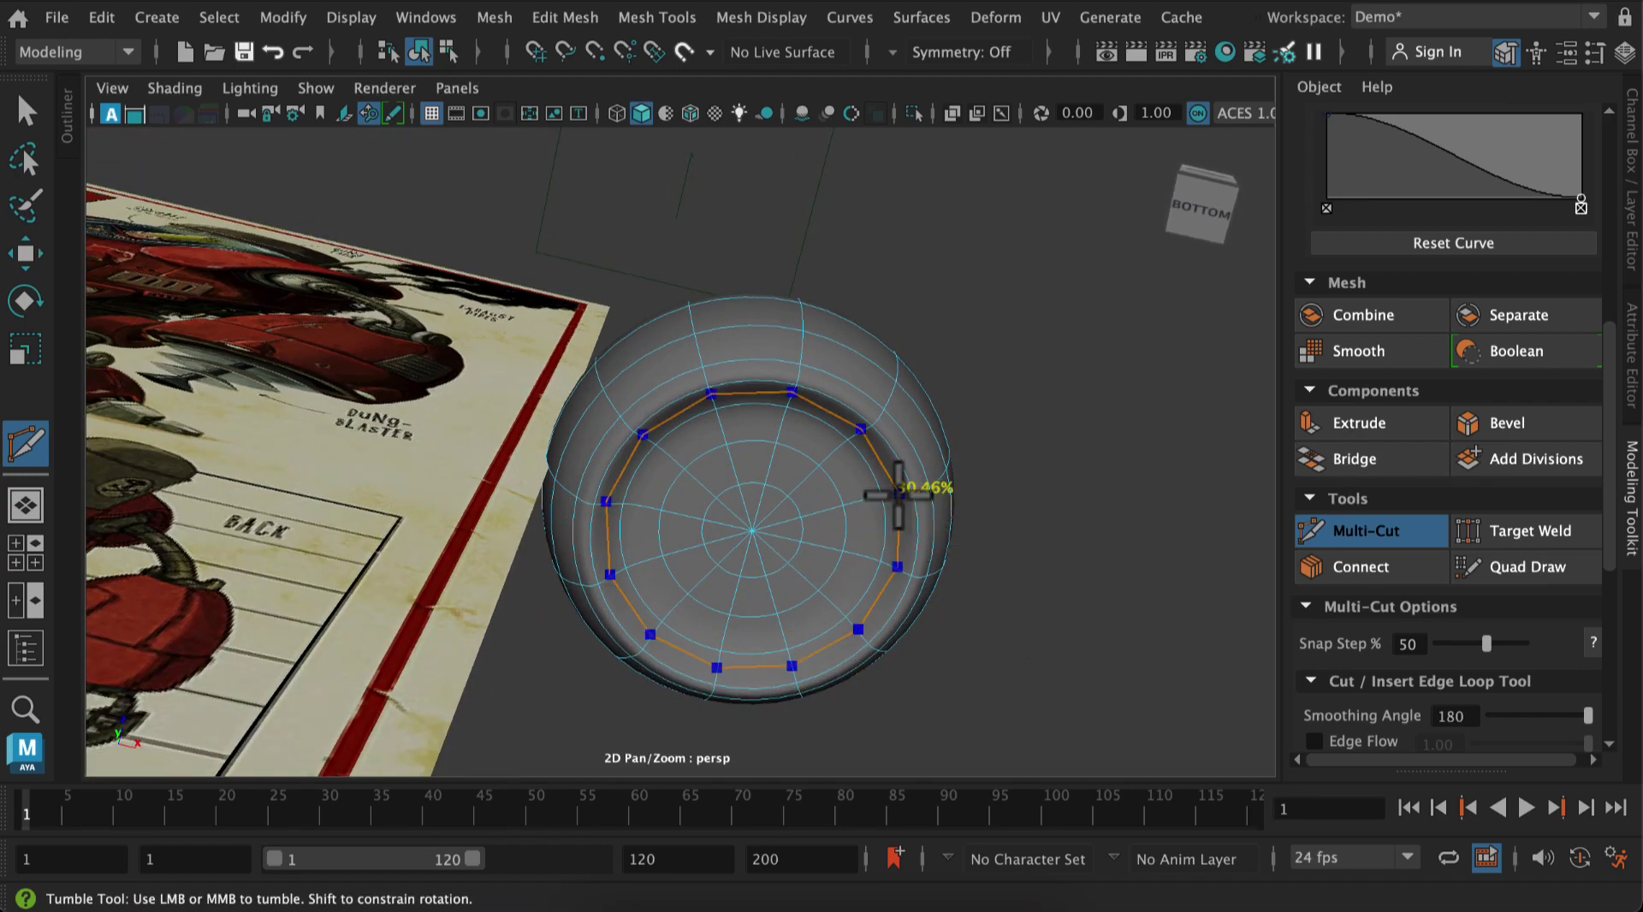
pyautogui.keyDown('alt'); pyautogui.moveTo(1122, 506); pyautogui.dragTo(1112, 576); pyautogui.keyUp('alt')
# Return to object selection and move the whole casing over the arm in the poster
pyautogui.press('q')
pyautogui.moveTo(1006, 147); pyautogui.dragTo(1132, 109, button='right')
pyautogui.keyDown('alt'); pyautogui.moveTo(854, 415); pyautogui.dragTo(783, 211, button='right'); pyautogui.keyUp('alt')
pyautogui.press('w')
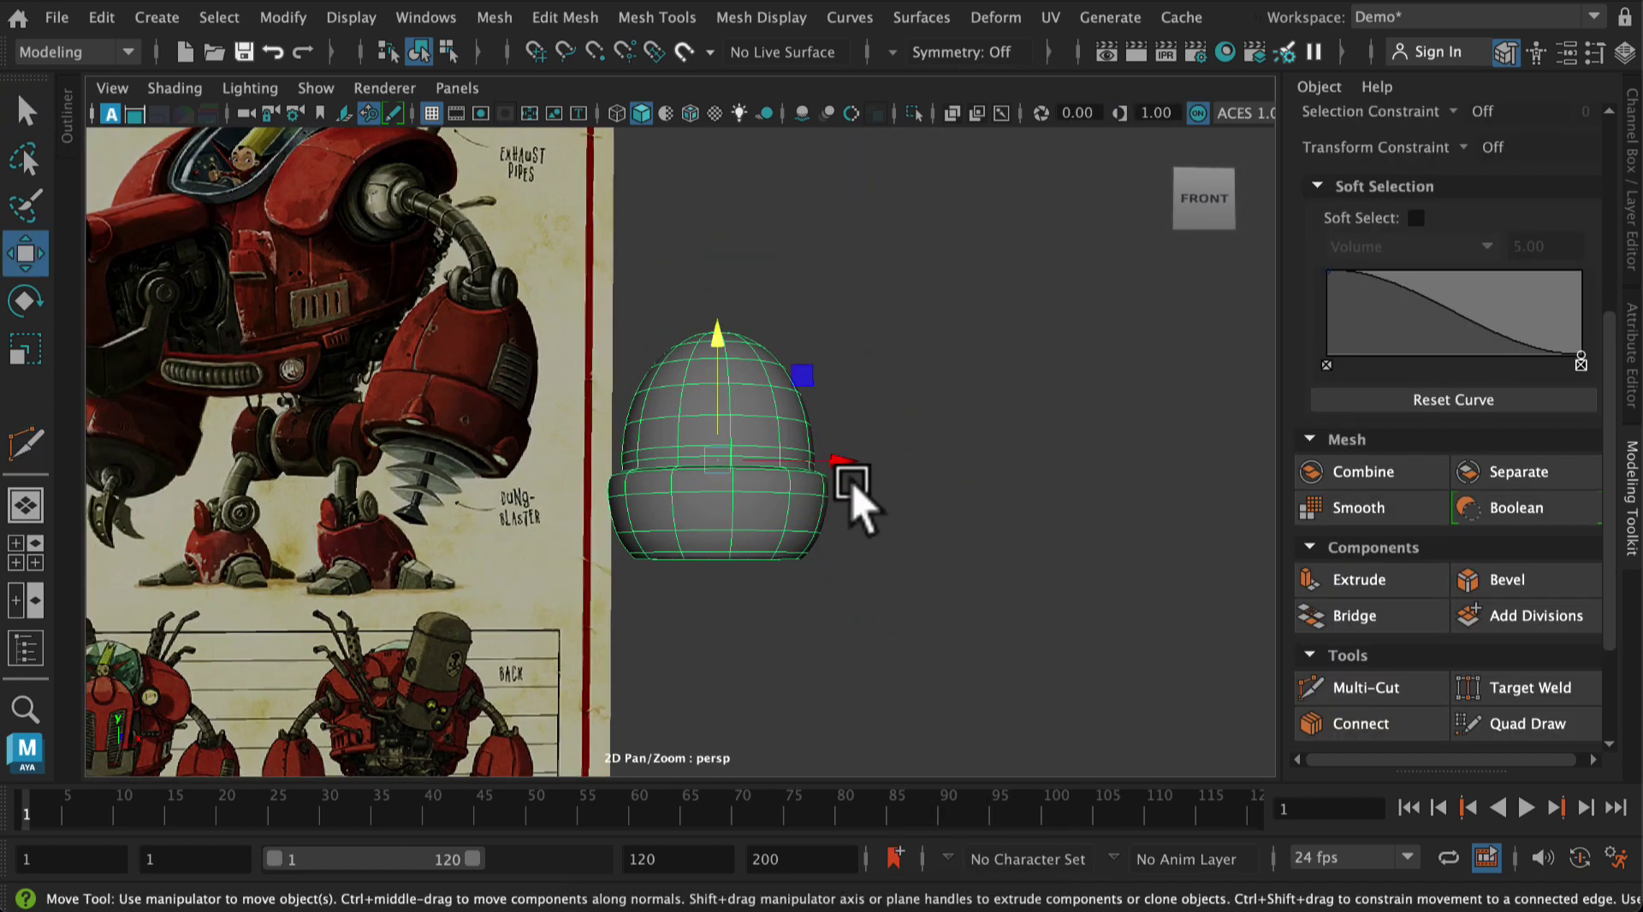
pyautogui.moveTo(836, 458); pyautogui.dragTo(565, 394, button='middle')
# Rotate the casing about -16° in Z to match the arm's tilt and turn on X-Ray shading
pyautogui.press('e')
pyautogui.keyDown('alt'); pyautogui.moveTo(692, 422); pyautogui.dragTo(841, 545, button='right'); pyautogui.keyUp('alt')
pyautogui.keyDown('alt'); pyautogui.moveTo(841, 545); pyautogui.dragTo(1142, 581, button='middle'); pyautogui.keyUp('alt')
pyautogui.click(199, 94)
pyautogui.click(193, 346)
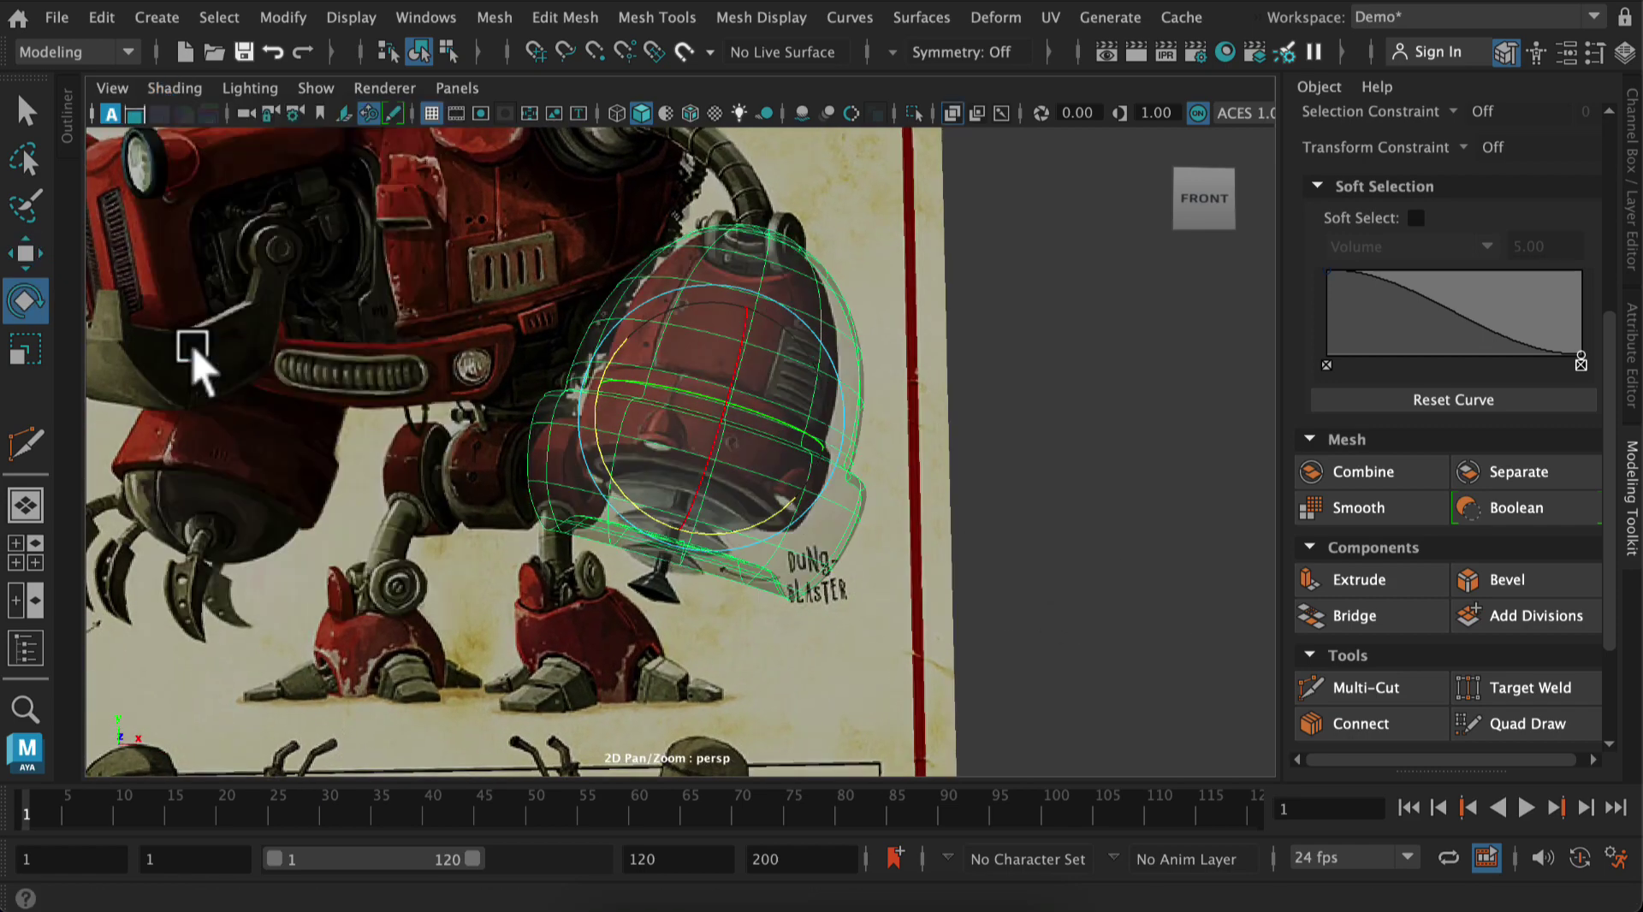
# Fit the casing over the painted arm, scaling it to about 1.412, 1.999, 1.412 and moving it to about X -4.819, Y 1.396
pyautogui.moveTo(766, 146)
pyautogui.mouseDown(button='right')
pyautogui.moveTo(767, 294)
pyautogui.moveTo(832, 110)
pyautogui.mouseUp(button='right')
pyautogui.press('r')
pyautogui.moveTo(752, 342); pyautogui.dragTo(631, 397)
pyautogui.press('w')
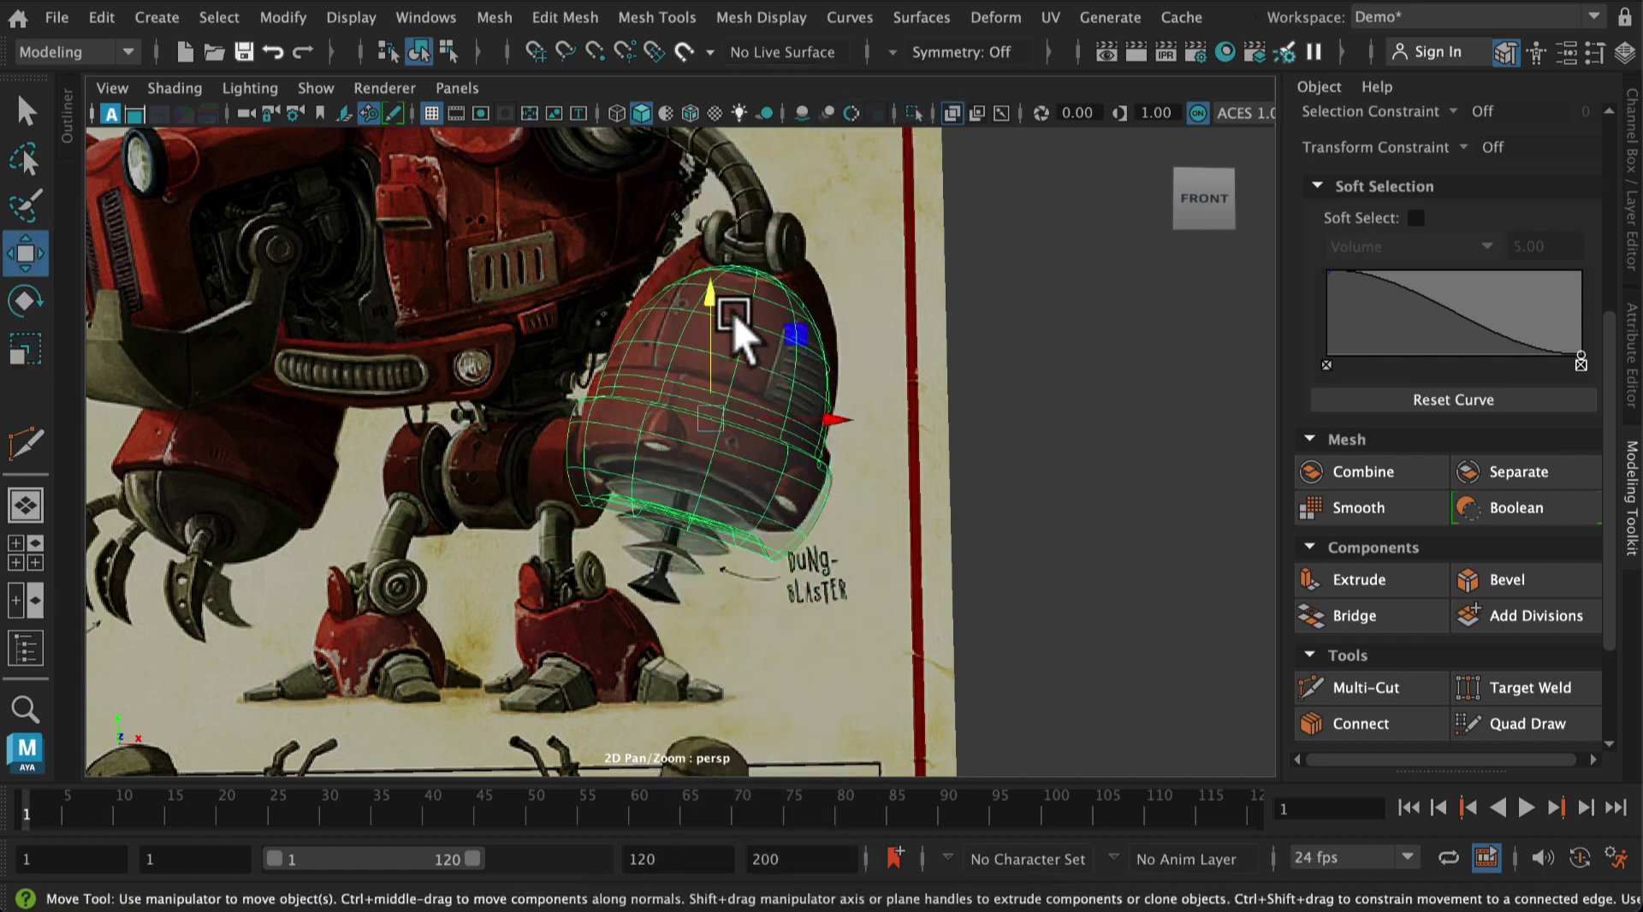
pyautogui.moveTo(752, 330); pyautogui.dragTo(834, 382)
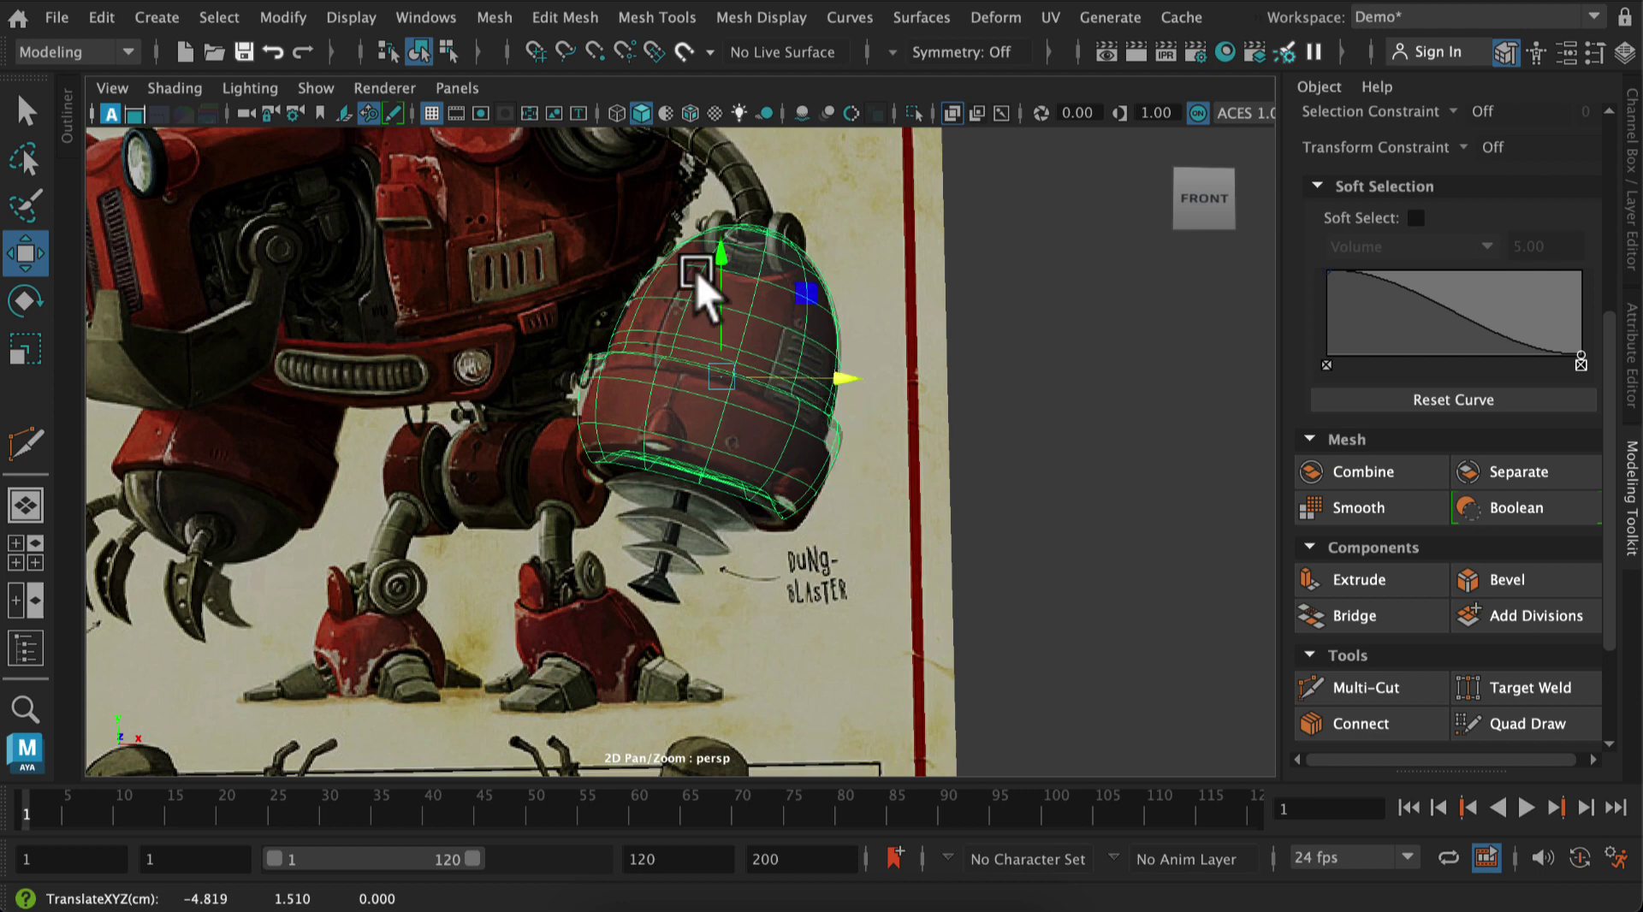
pyautogui.press('r')
pyautogui.moveTo(737, 311); pyautogui.dragTo(709, 262)
pyautogui.press('w')
# Turn off X-Ray shading and set the casing's Rotate Z to 0
pyautogui.click(174, 88)
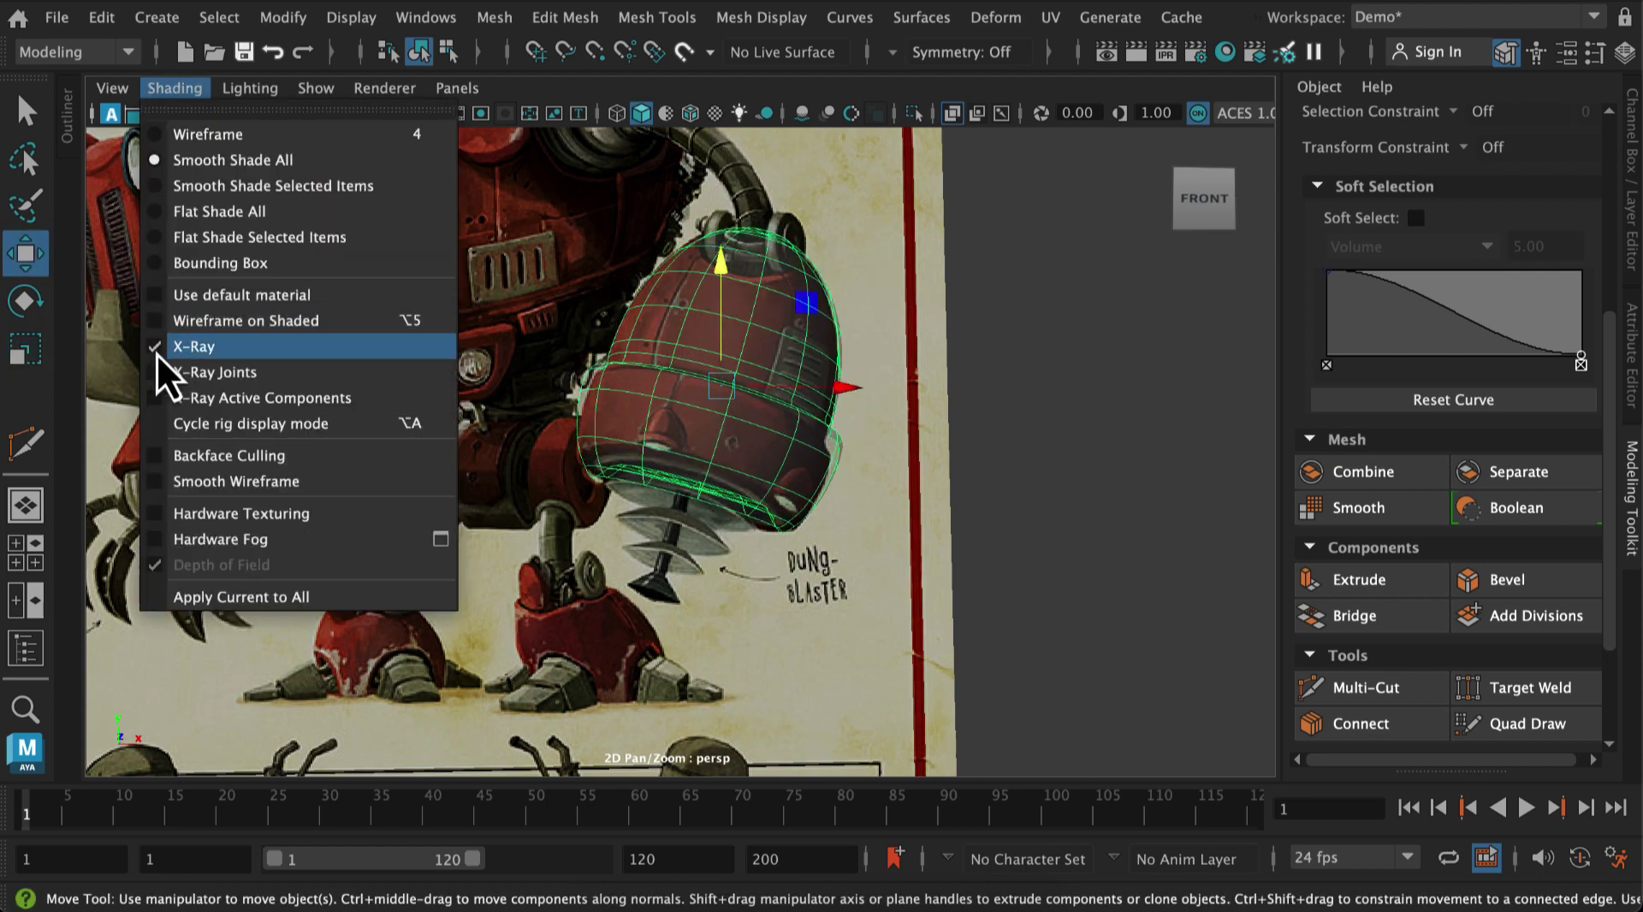
pyautogui.click(156, 352)
pyautogui.click(1632, 211)
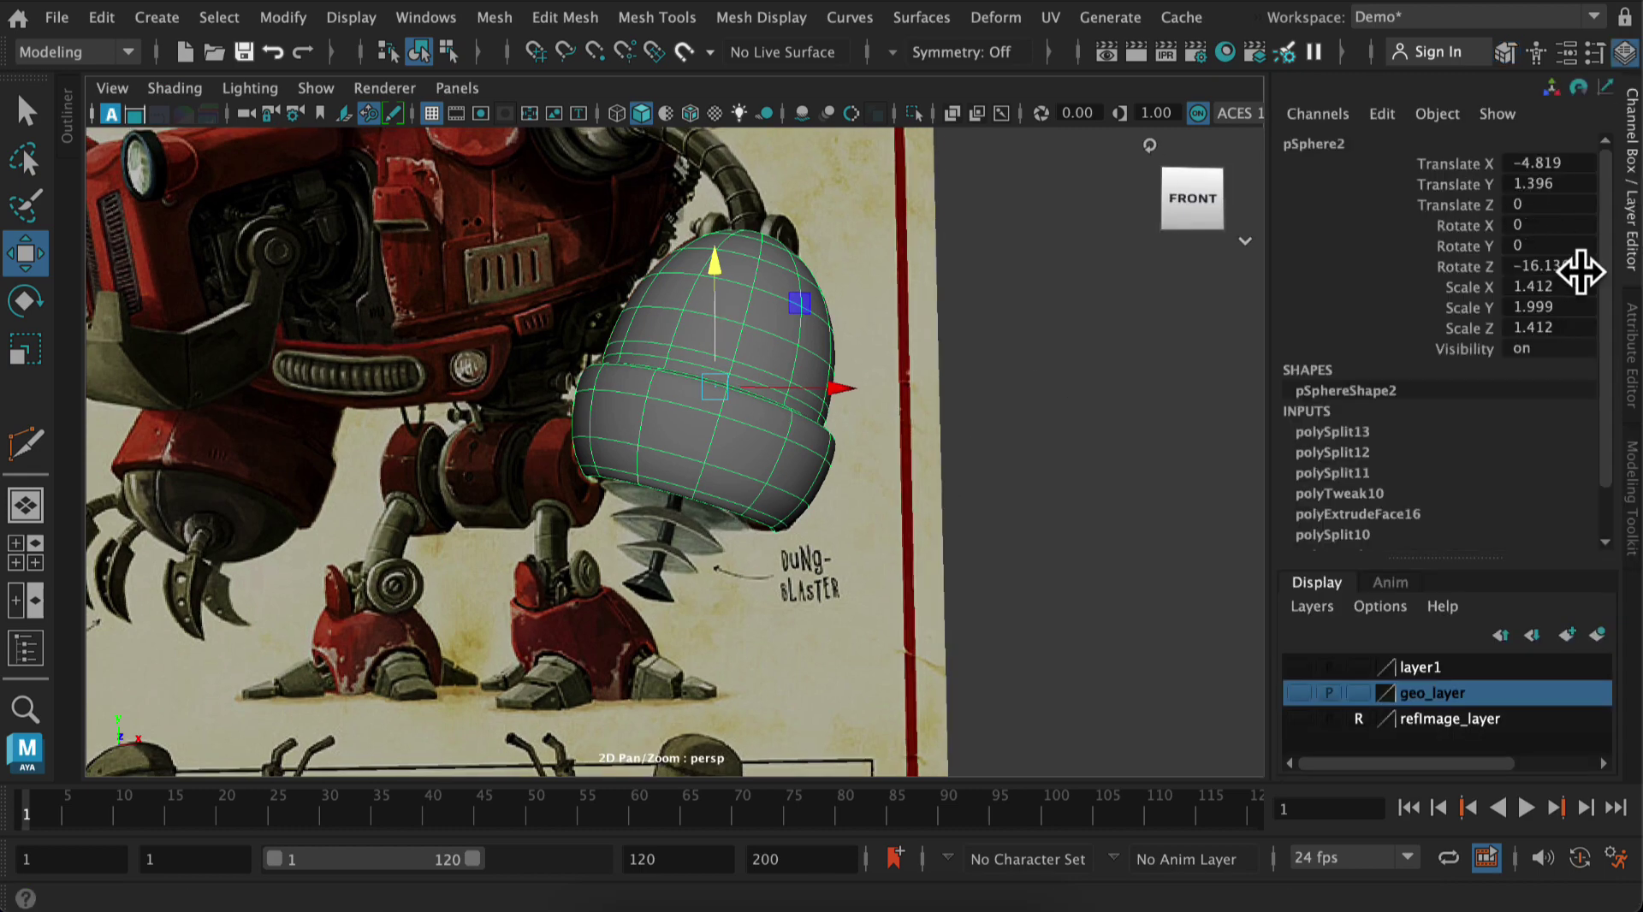
pyautogui.write('0')
pyautogui.press('Return')
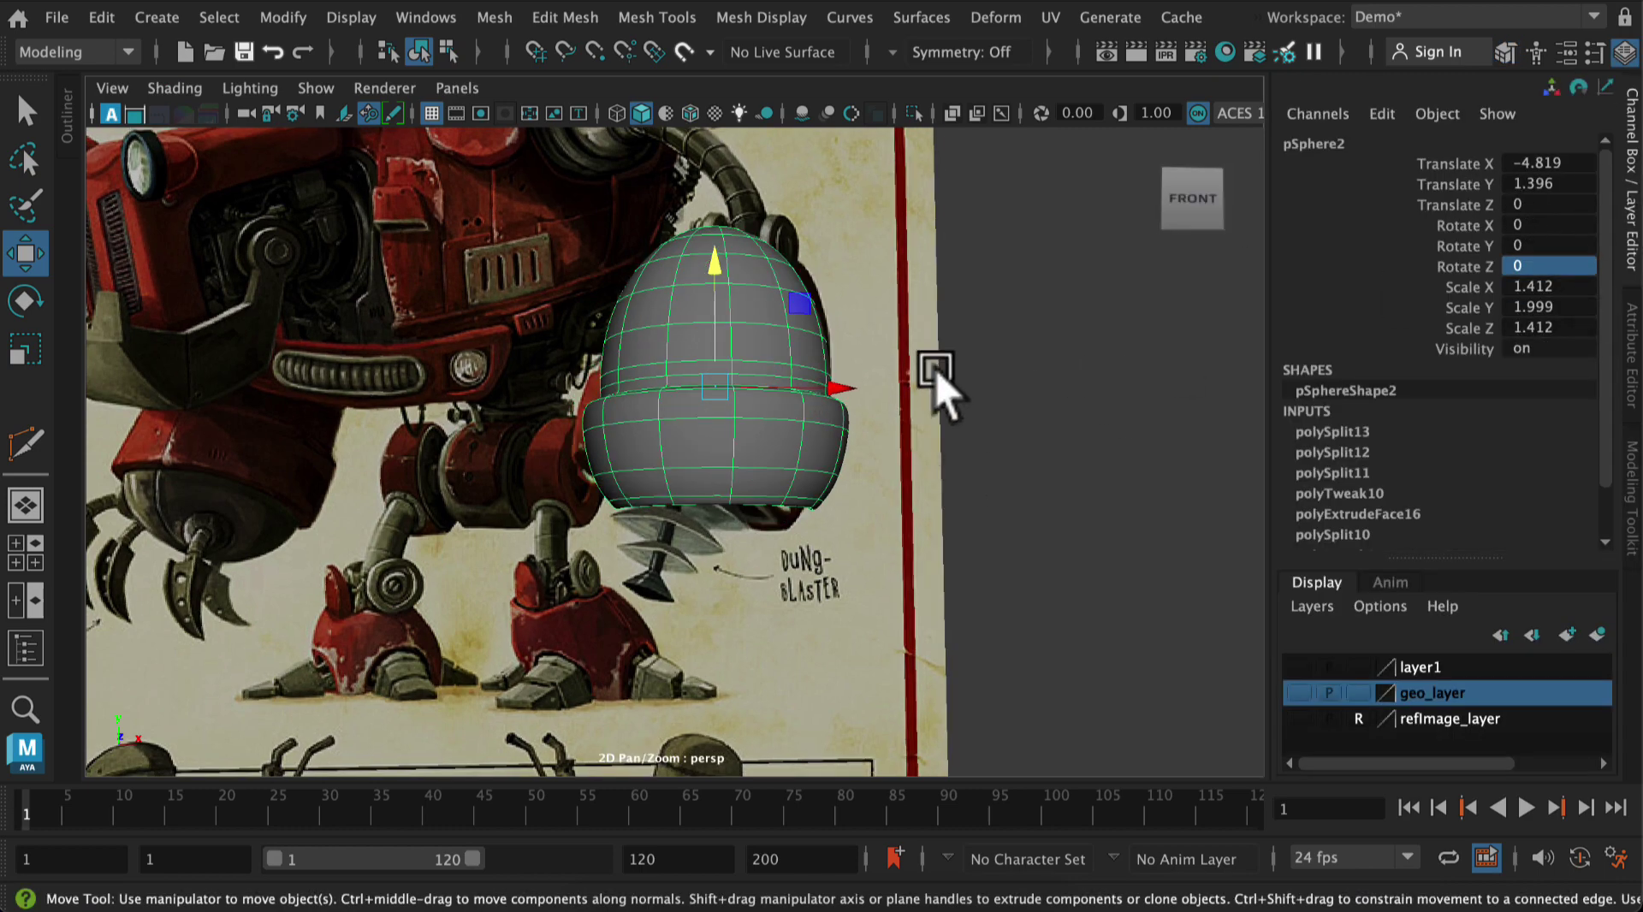
# Move the casing off the poster along X to about 0.527 and keep it selected
pyautogui.scroll(-3, 898, 390)
pyautogui.moveTo(823, 407); pyautogui.dragTo(1350, 397)
pyautogui.click(1037, 569)
pyautogui.click(1024, 441)
# Duplicate the casing as a backup at about X 4.271 and hide the copy through the display layers
pyautogui.click(102, 17)
pyautogui.click(188, 395)
pyautogui.scroll(-3, 943, 501)
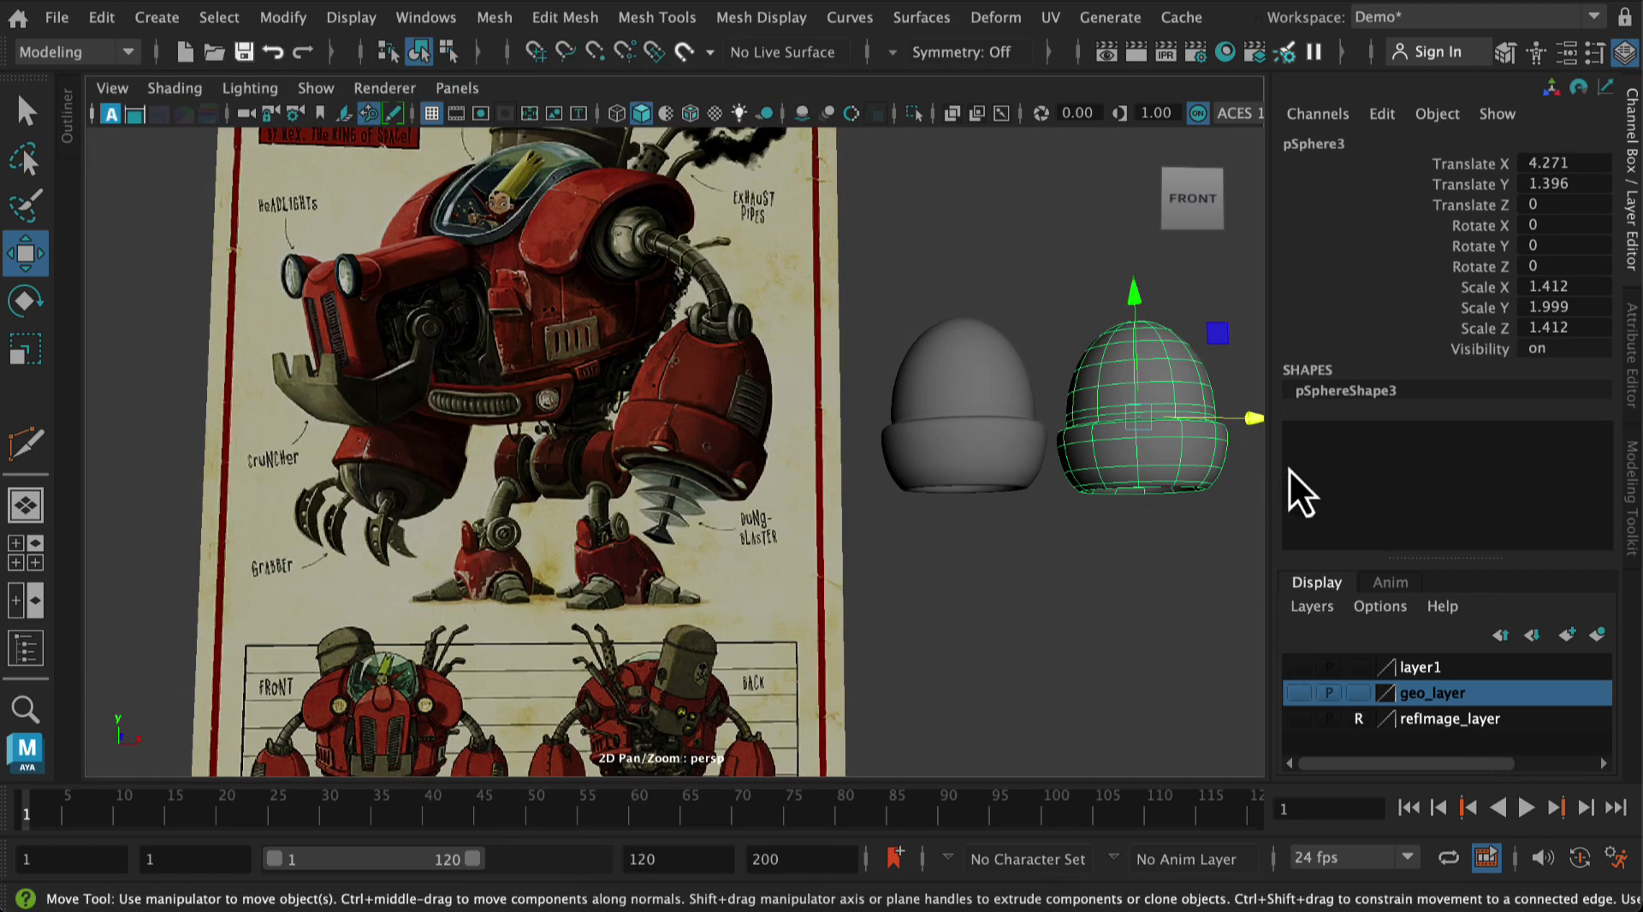
pyautogui.rightClick(1446, 694)
pyautogui.click(1409, 436)
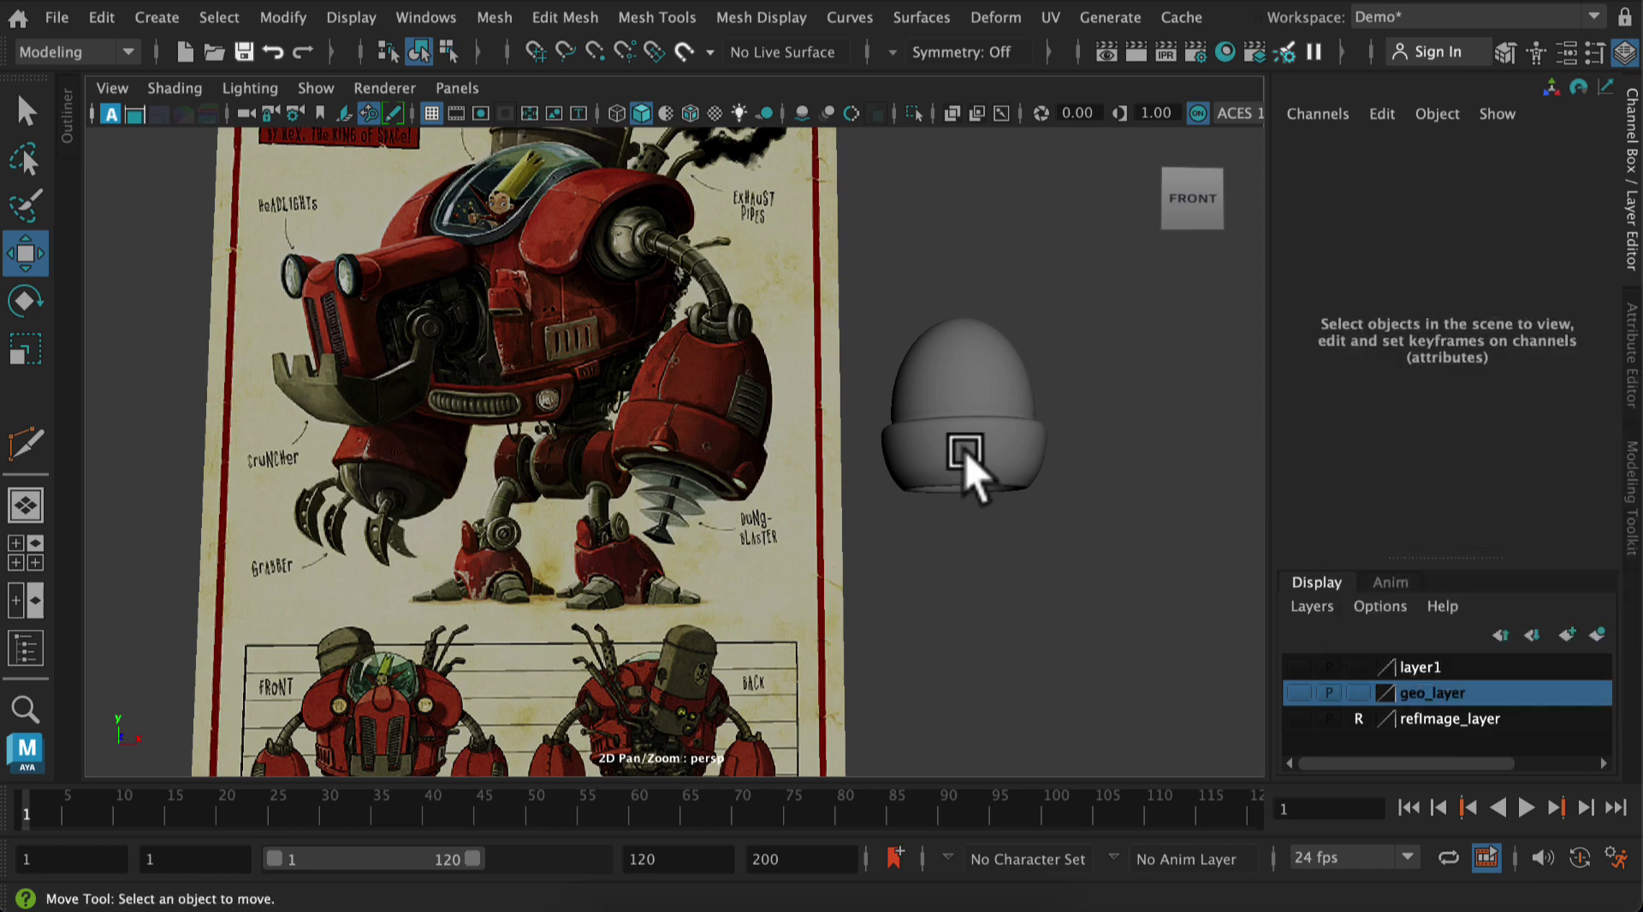
# Frame the remaining casing and select the vertical edge loop running down its front centre
pyautogui.click(968, 447)
pyautogui.press('f')
pyautogui.moveTo(721, 390); pyautogui.dragTo(727, 83, button='right')
pyautogui.click(685, 258)
pyautogui.click(25, 111)
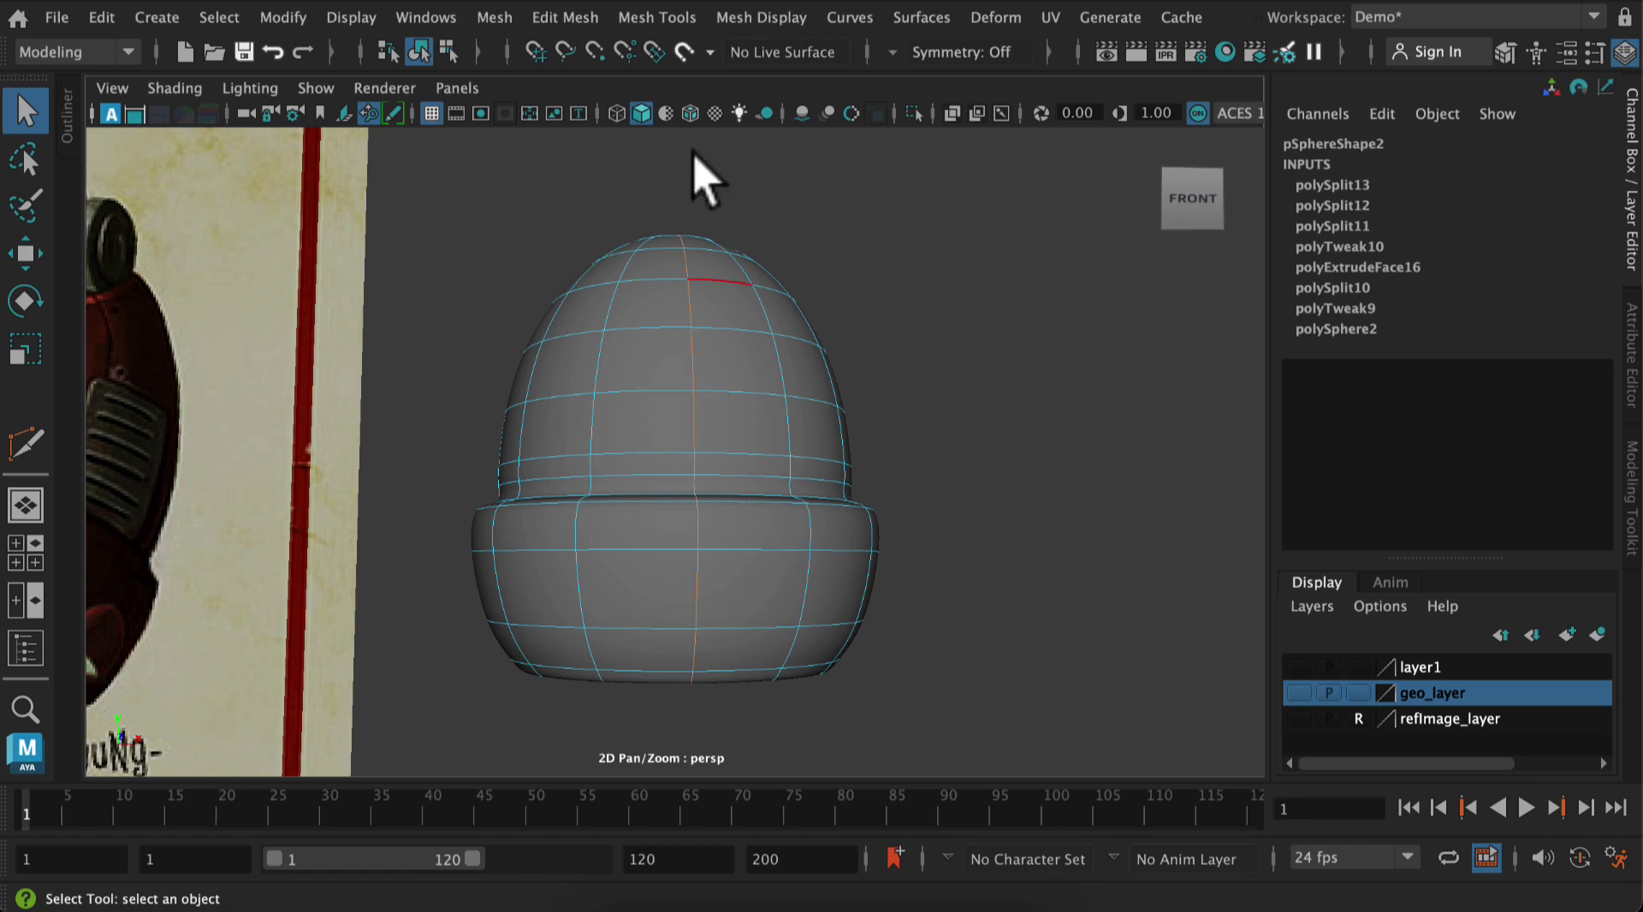
# Activate the Offset Edge Loop tool and turn off the casing's smooth mesh preview
pyautogui.click(565, 17)
pyautogui.moveTo(650, 19)
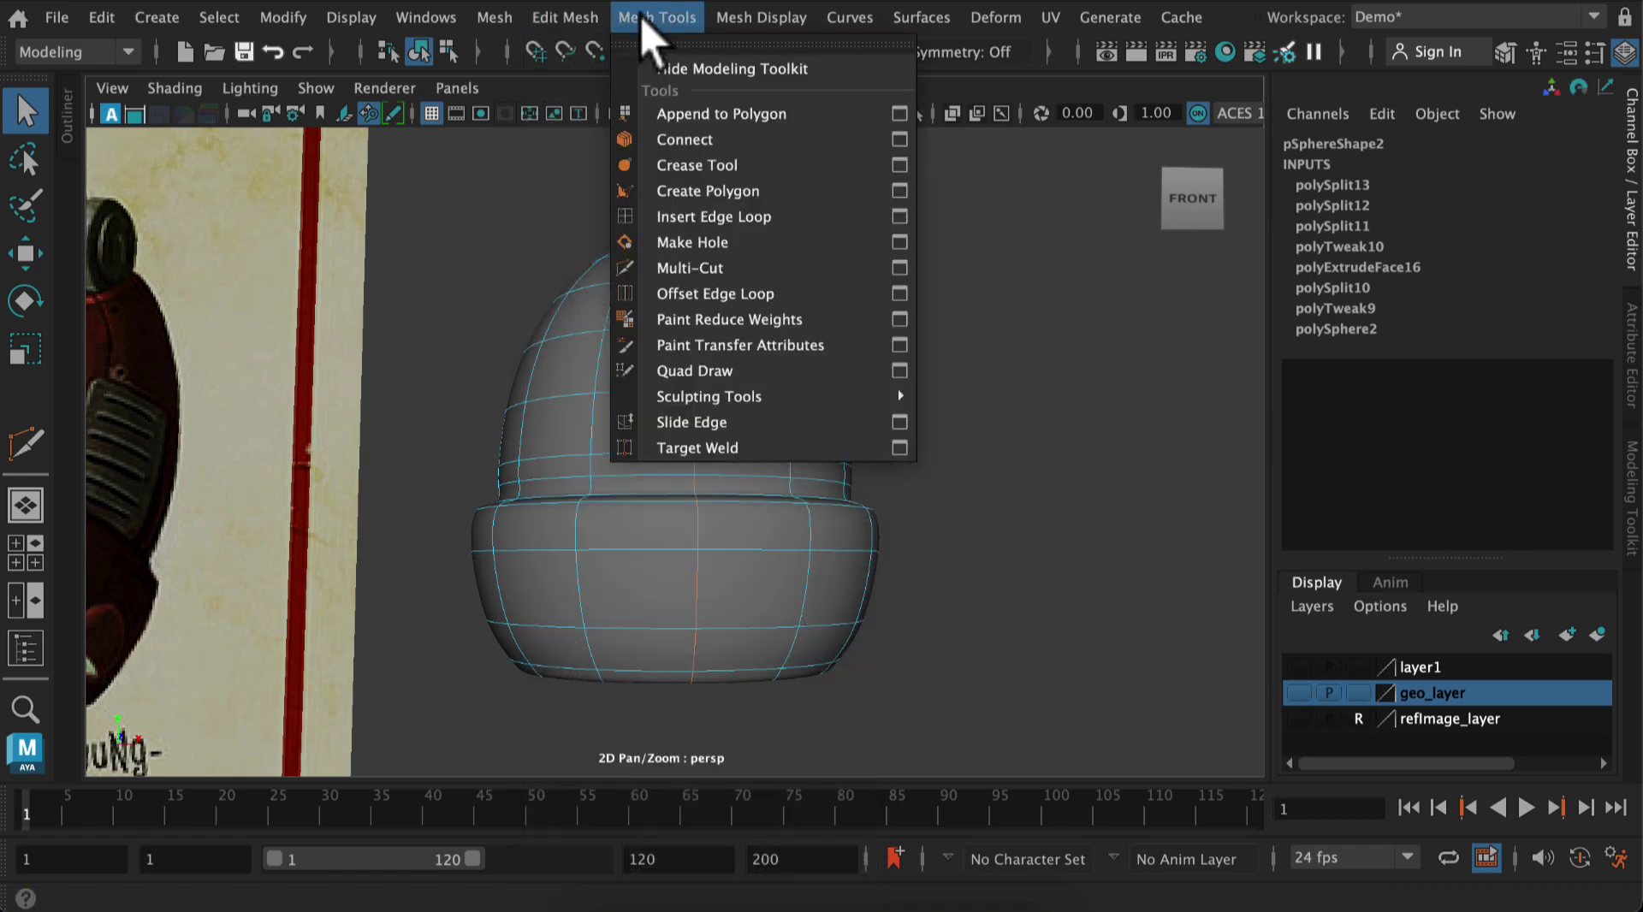
pyautogui.click(692, 294)
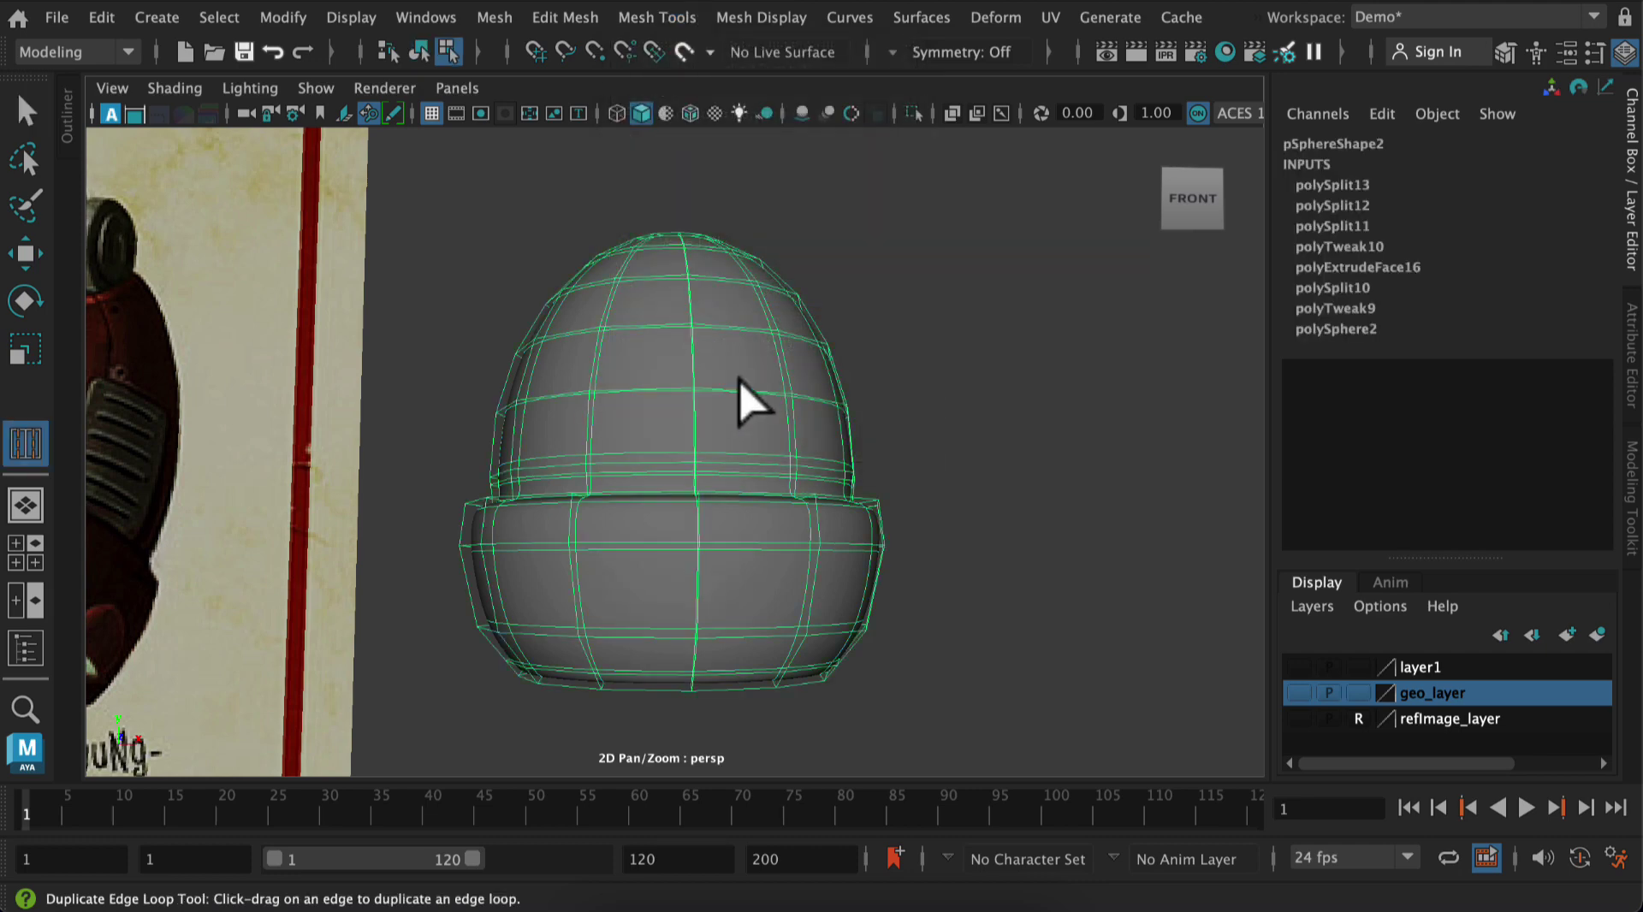
pyautogui.hotkey('ctrl', 'z')
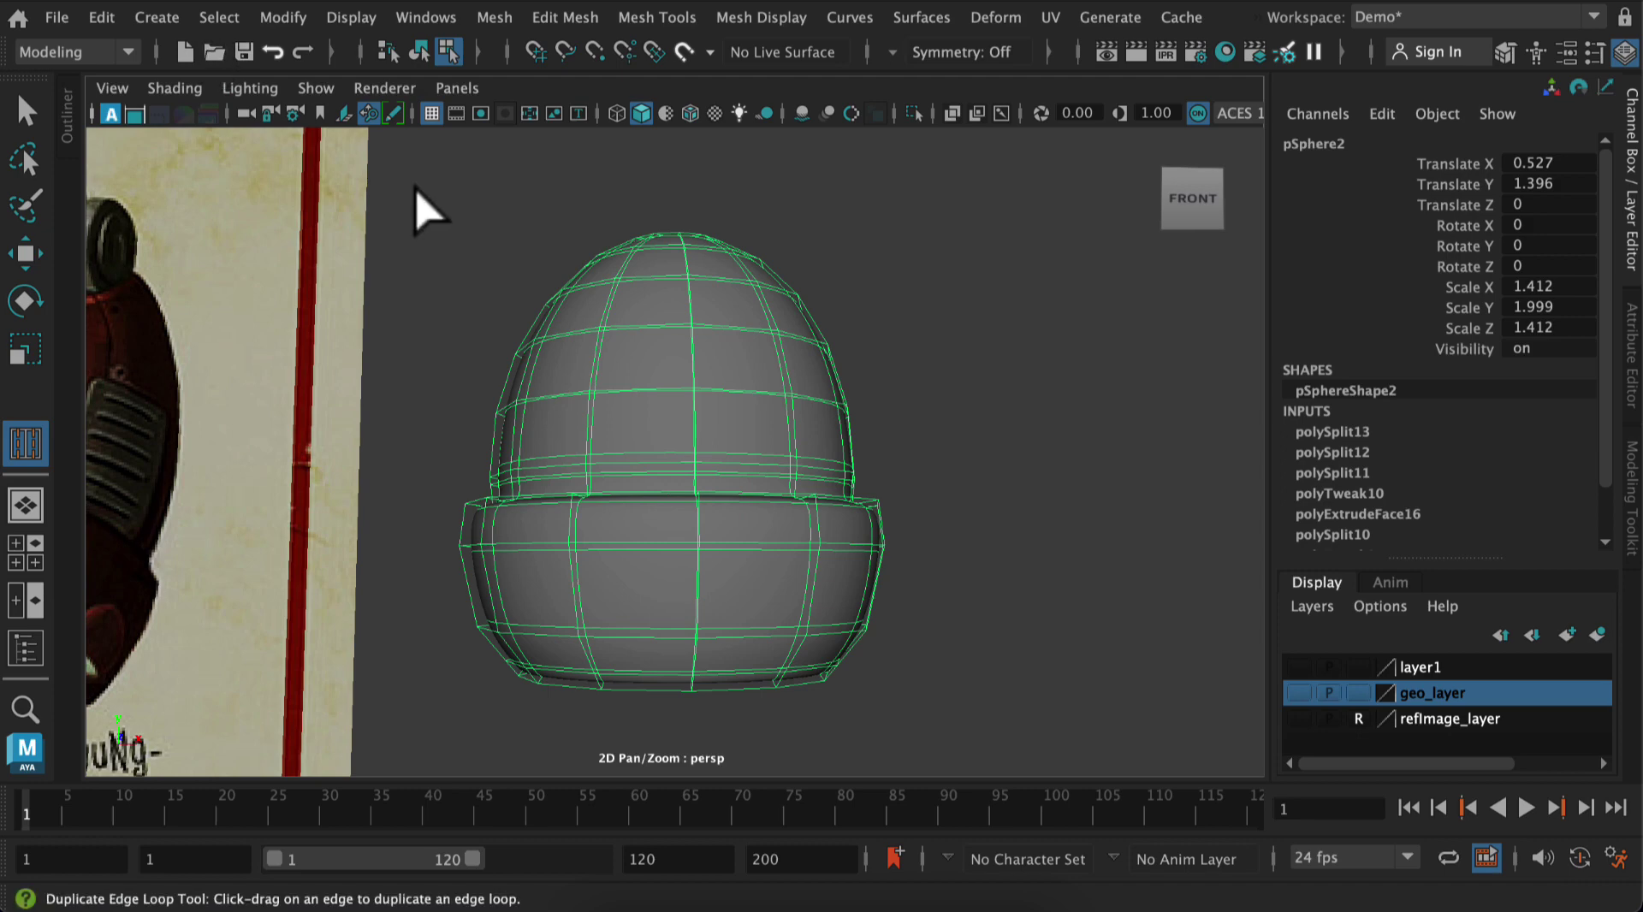
pyautogui.press('1')
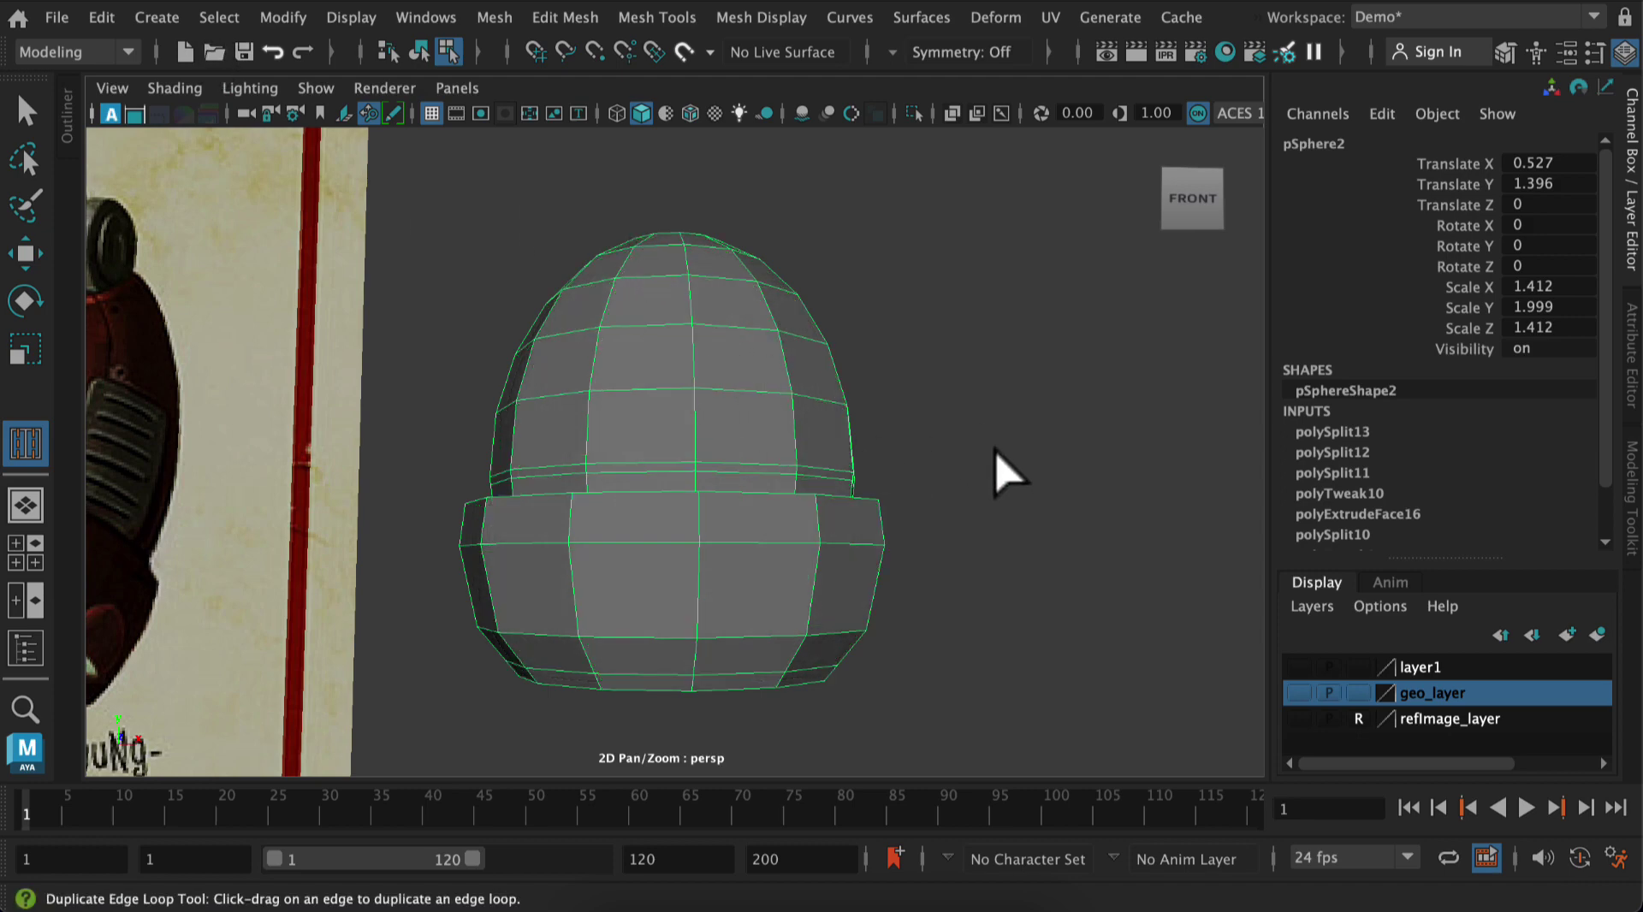
# Try offsetting edge loops on both sides of the central vertical edge loop, then undo the attempts
pyautogui.keyDown('alt'); pyautogui.moveTo(1010, 475); pyautogui.dragTo(990, 480); pyautogui.keyUp('alt')
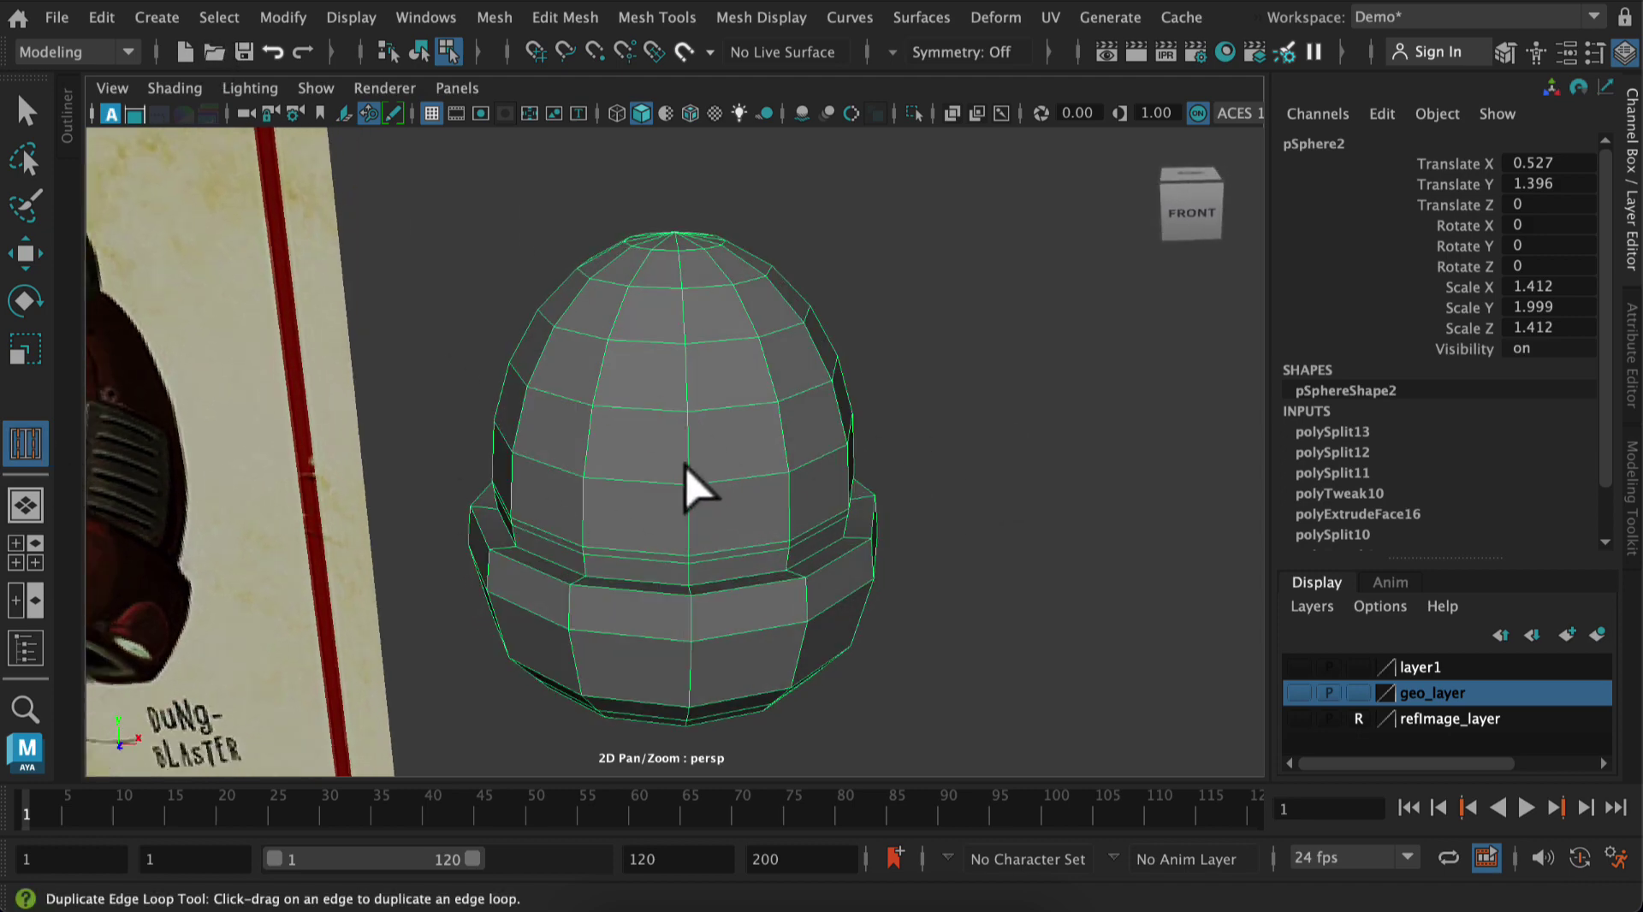
pyautogui.moveTo(684, 463); pyautogui.dragTo(727, 478)
pyautogui.keyDown('alt'); pyautogui.moveTo(925, 514); pyautogui.dragTo(1185, 638, button='right'); pyautogui.keyUp('alt')
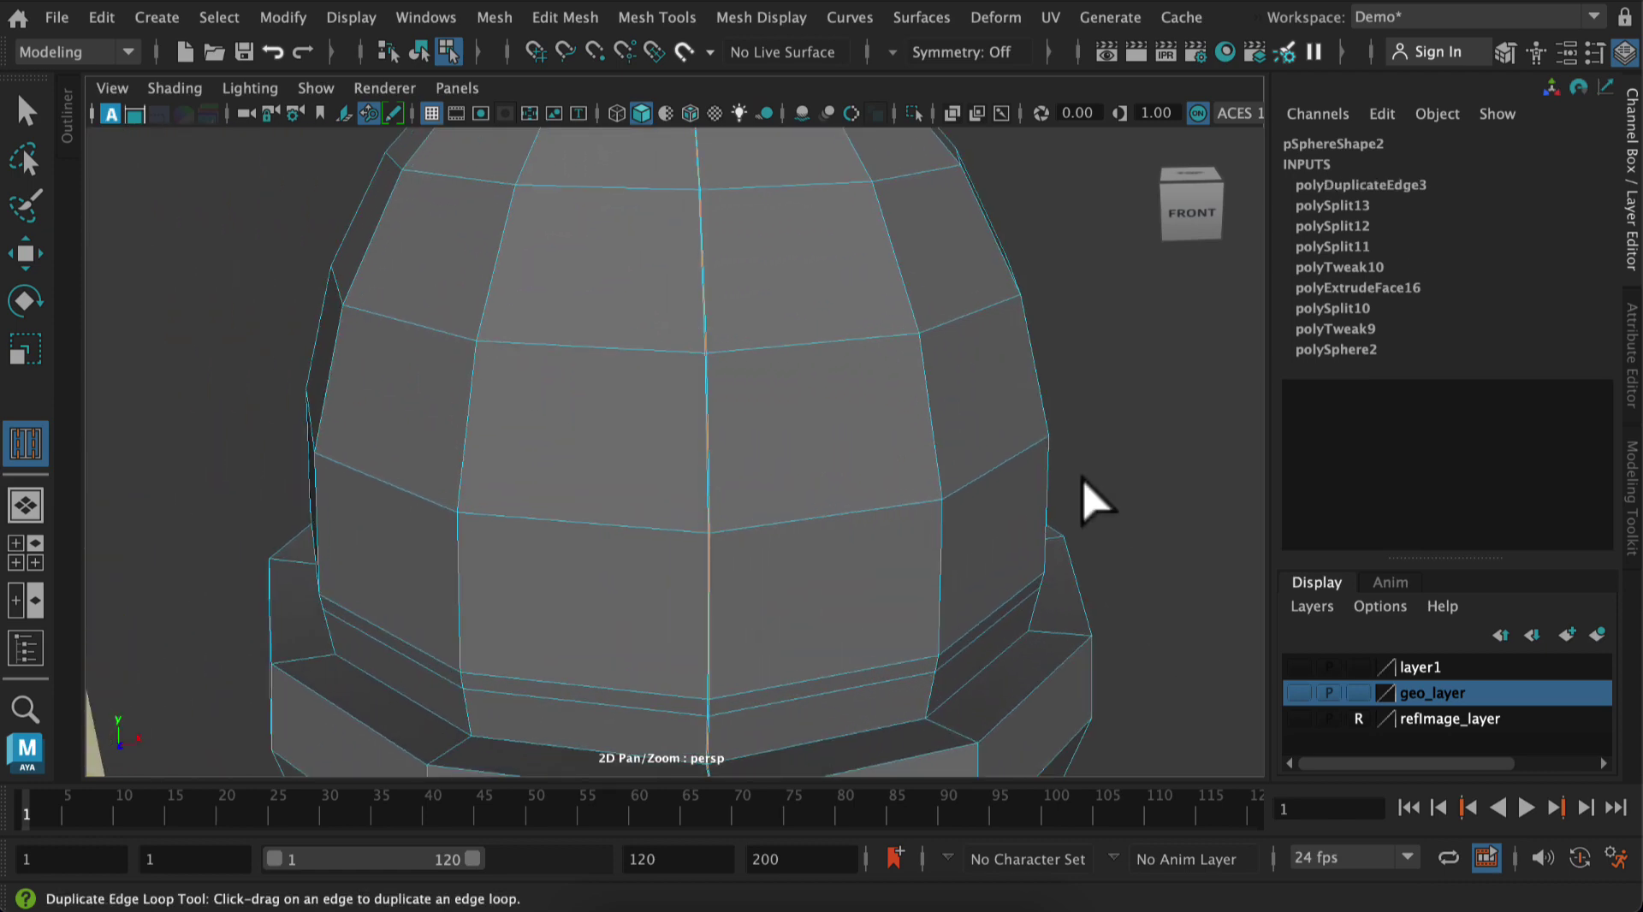
pyautogui.hotkey('ctrl', 'z')
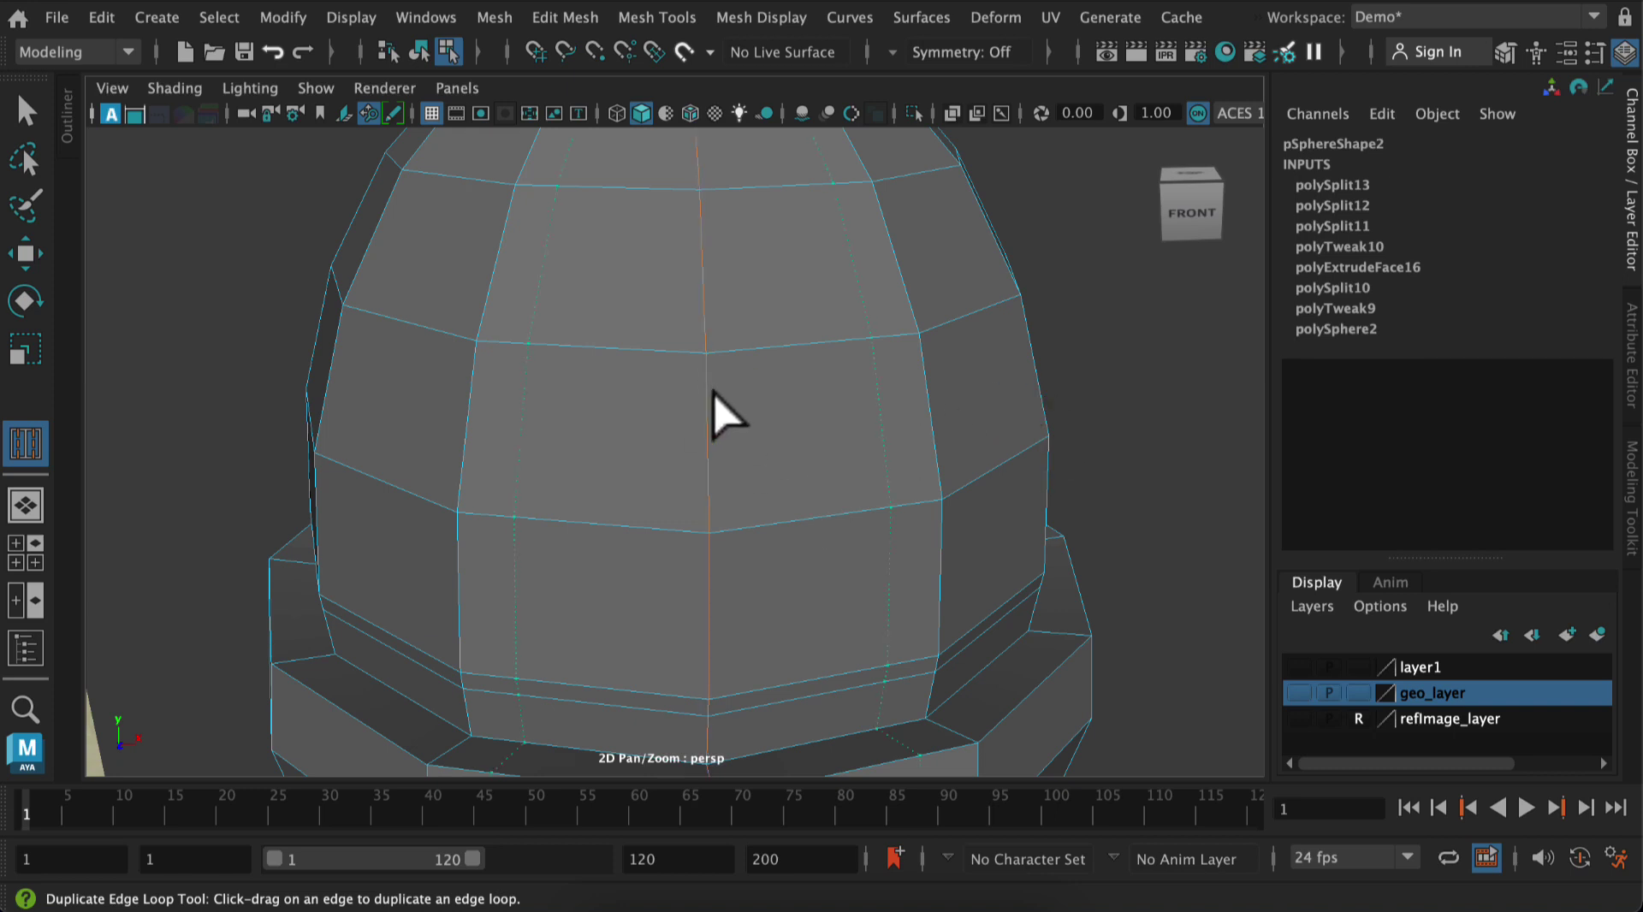
pyautogui.moveTo(713, 391); pyautogui.dragTo(712, 414)
pyautogui.hotkey('ctrl', 'z')
pyautogui.hotkey('ctrl', 'z')
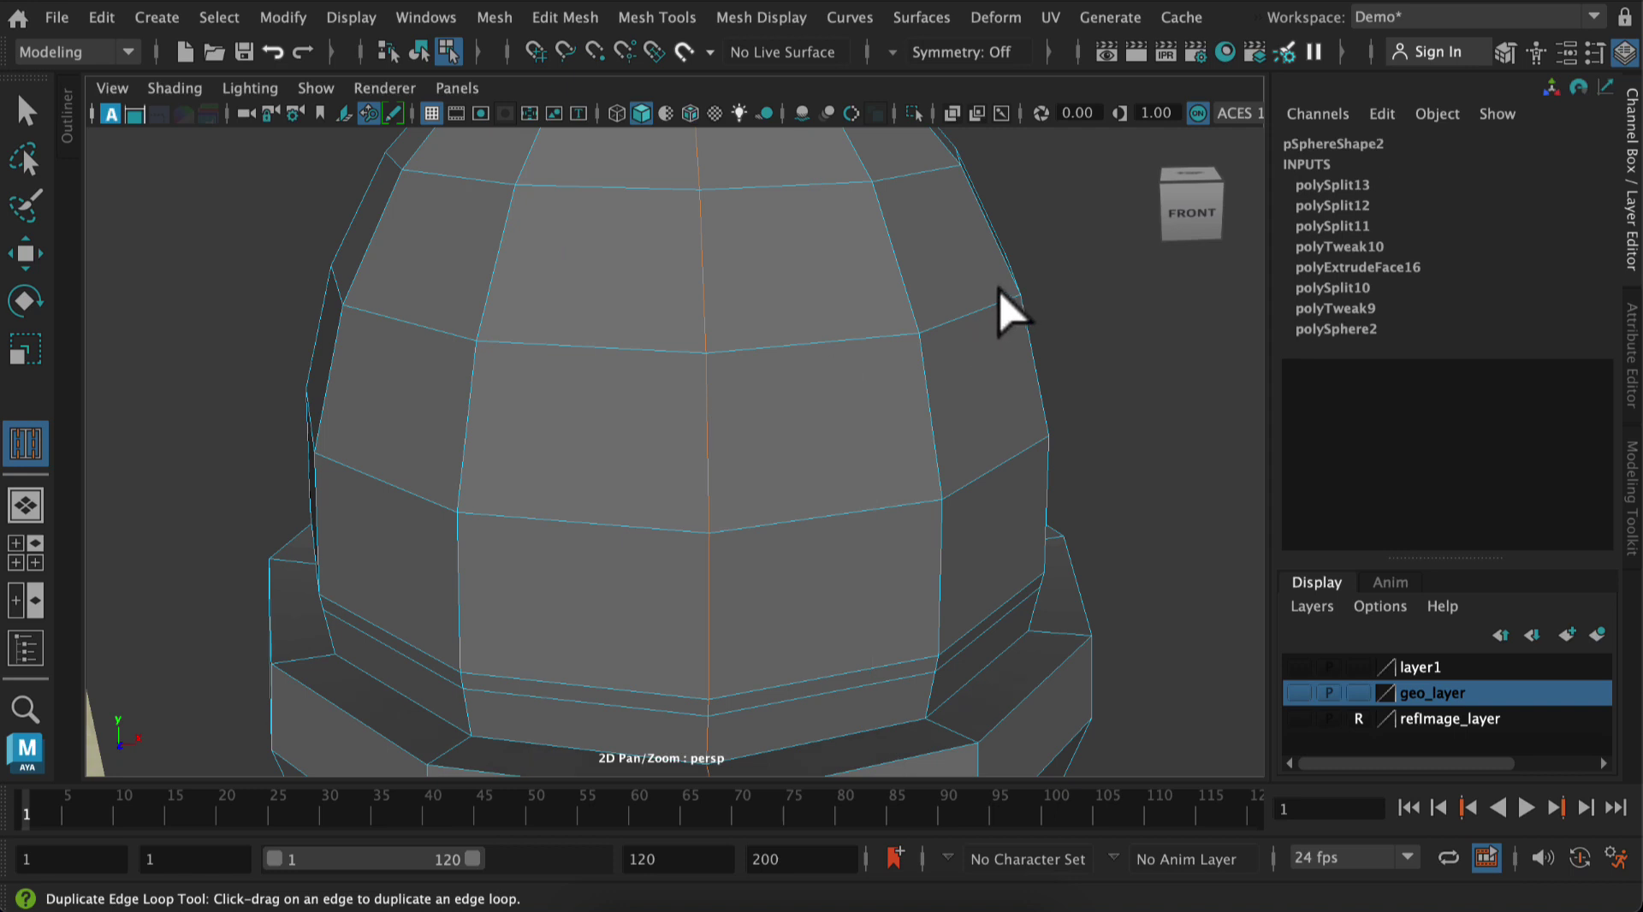
# Reselect the central vertical edges and add offset edge loops closely on both sides of them
pyautogui.click(26, 110)
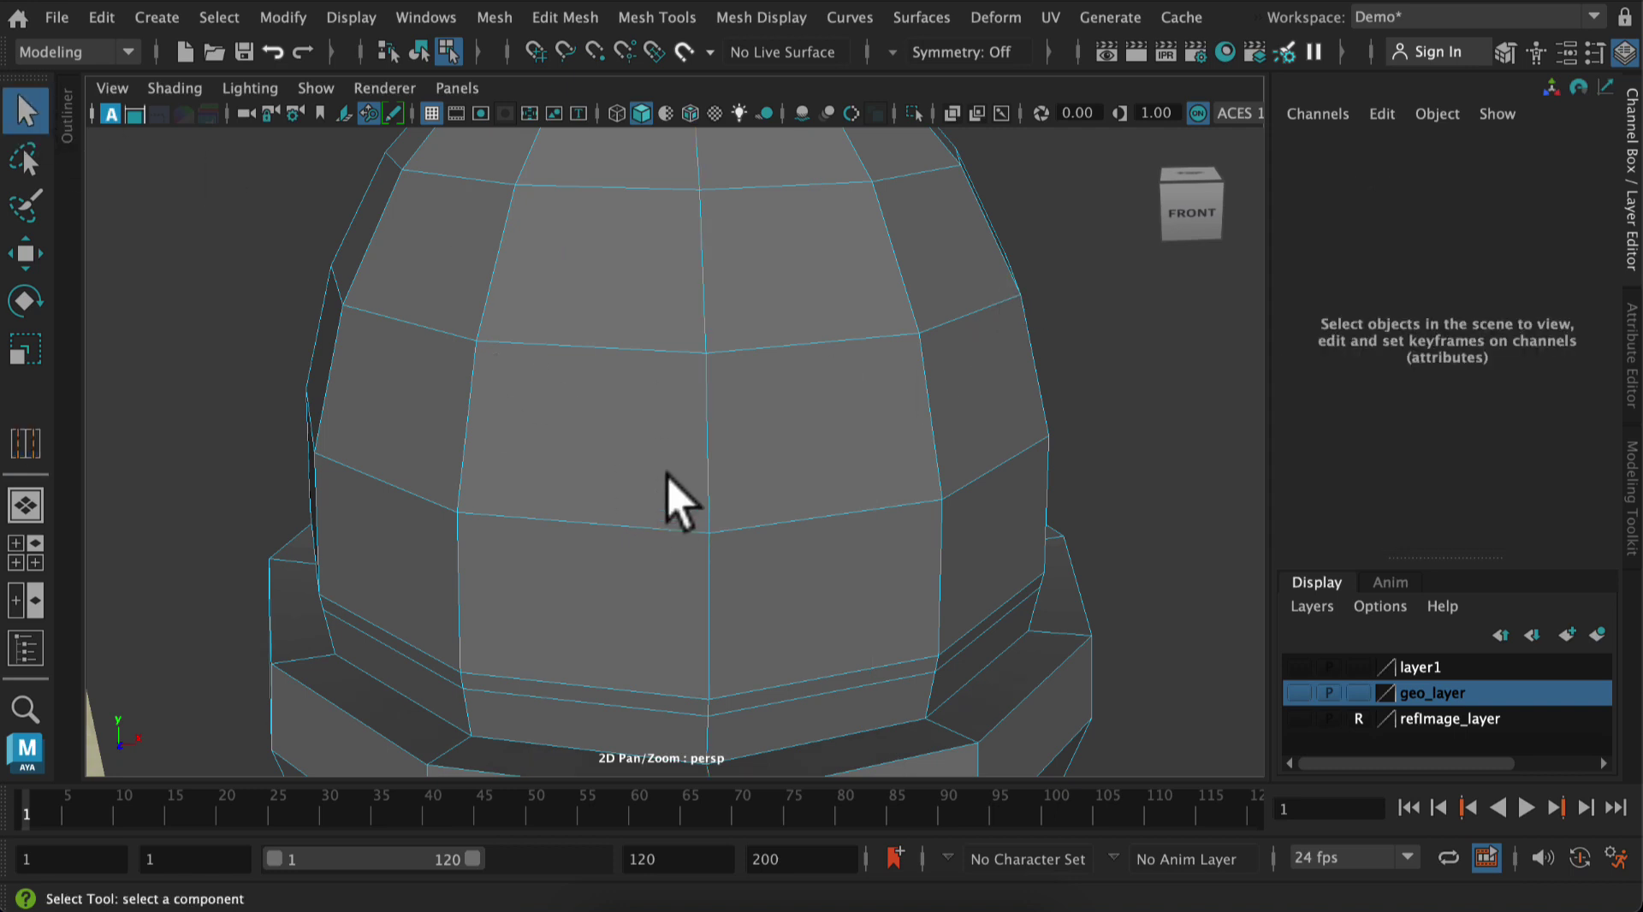
pyautogui.click(704, 452)
pyautogui.click(704, 295)
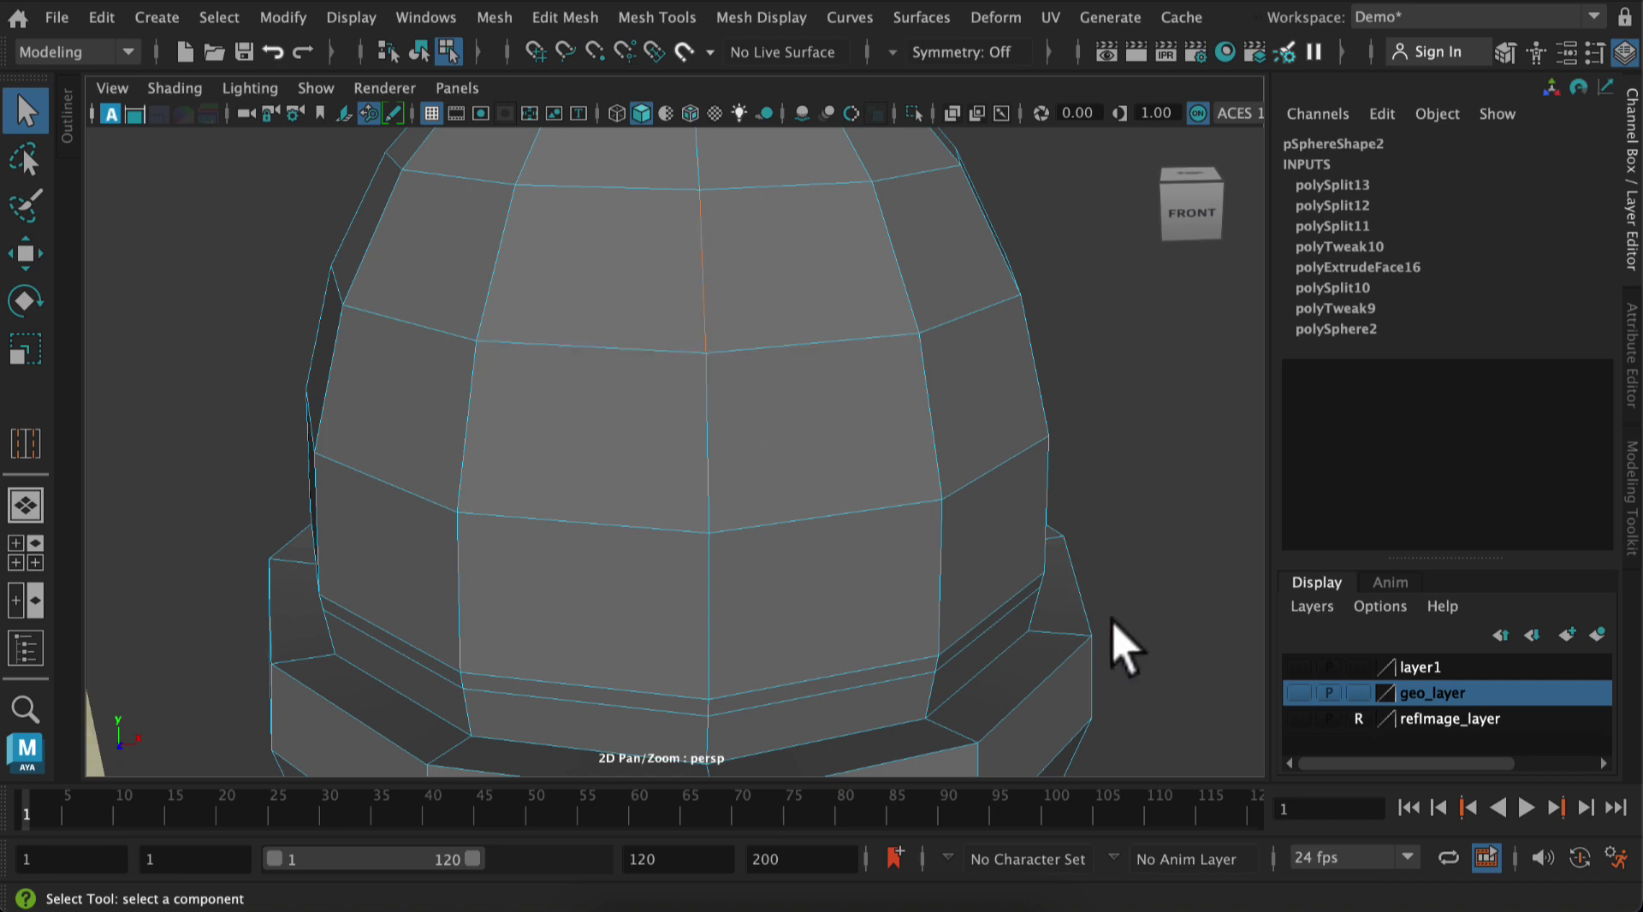
pyautogui.keyDown('alt'); pyautogui.moveTo(1118, 645); pyautogui.dragTo(1108, 594, button='right'); pyautogui.keyUp('alt')
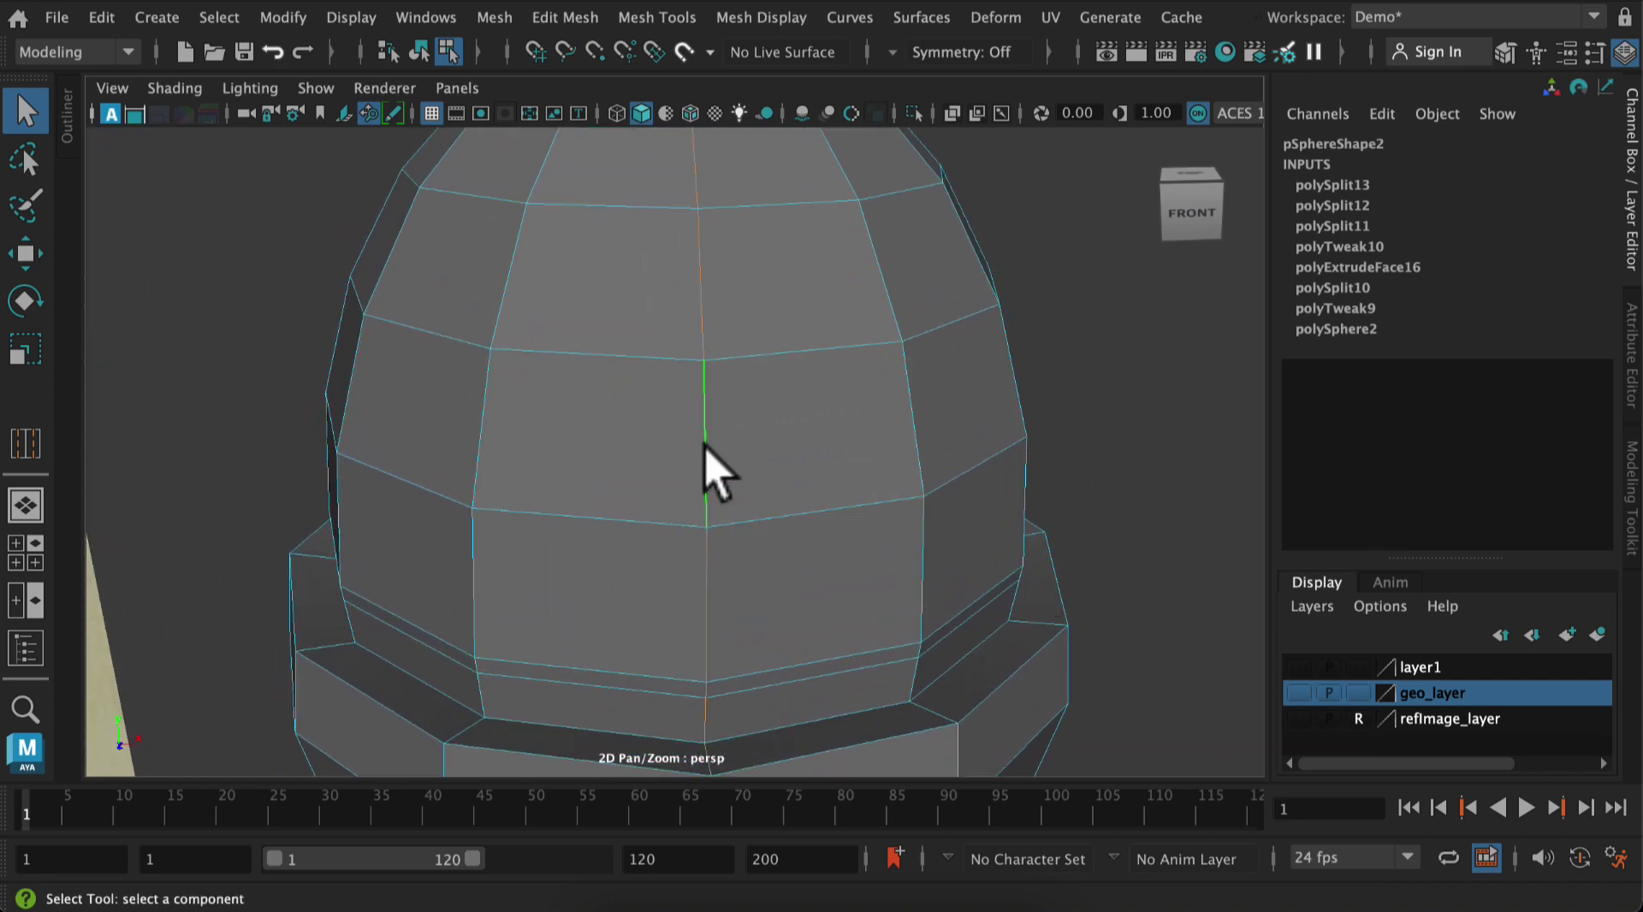
pyautogui.click(26, 443)
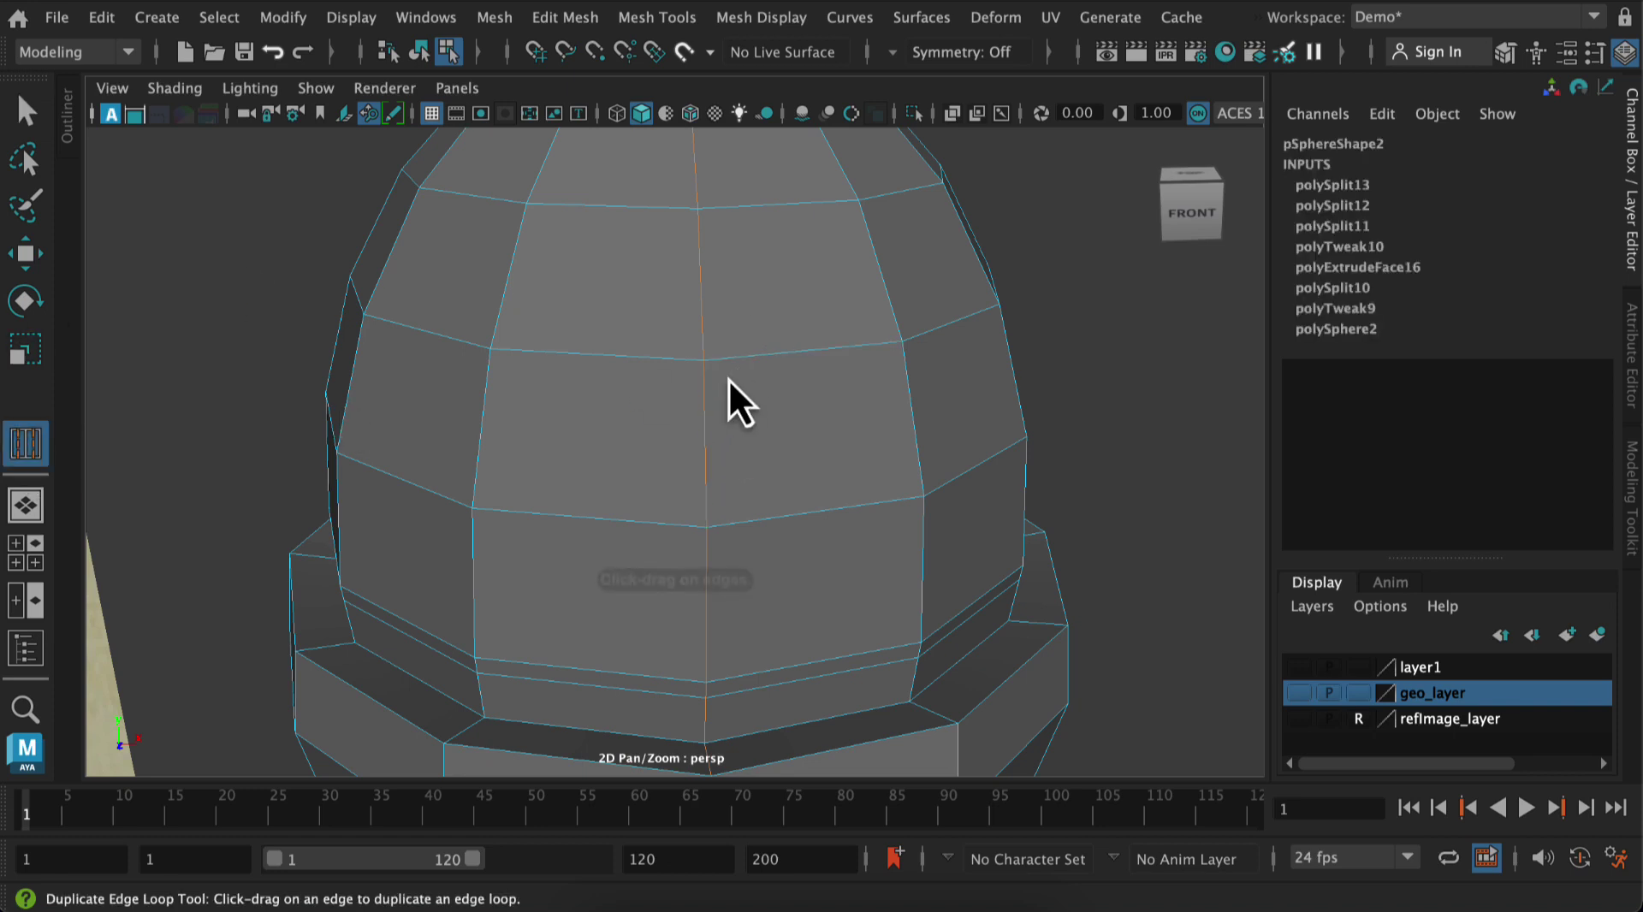
pyautogui.moveTo(702, 384); pyautogui.dragTo(702, 519)
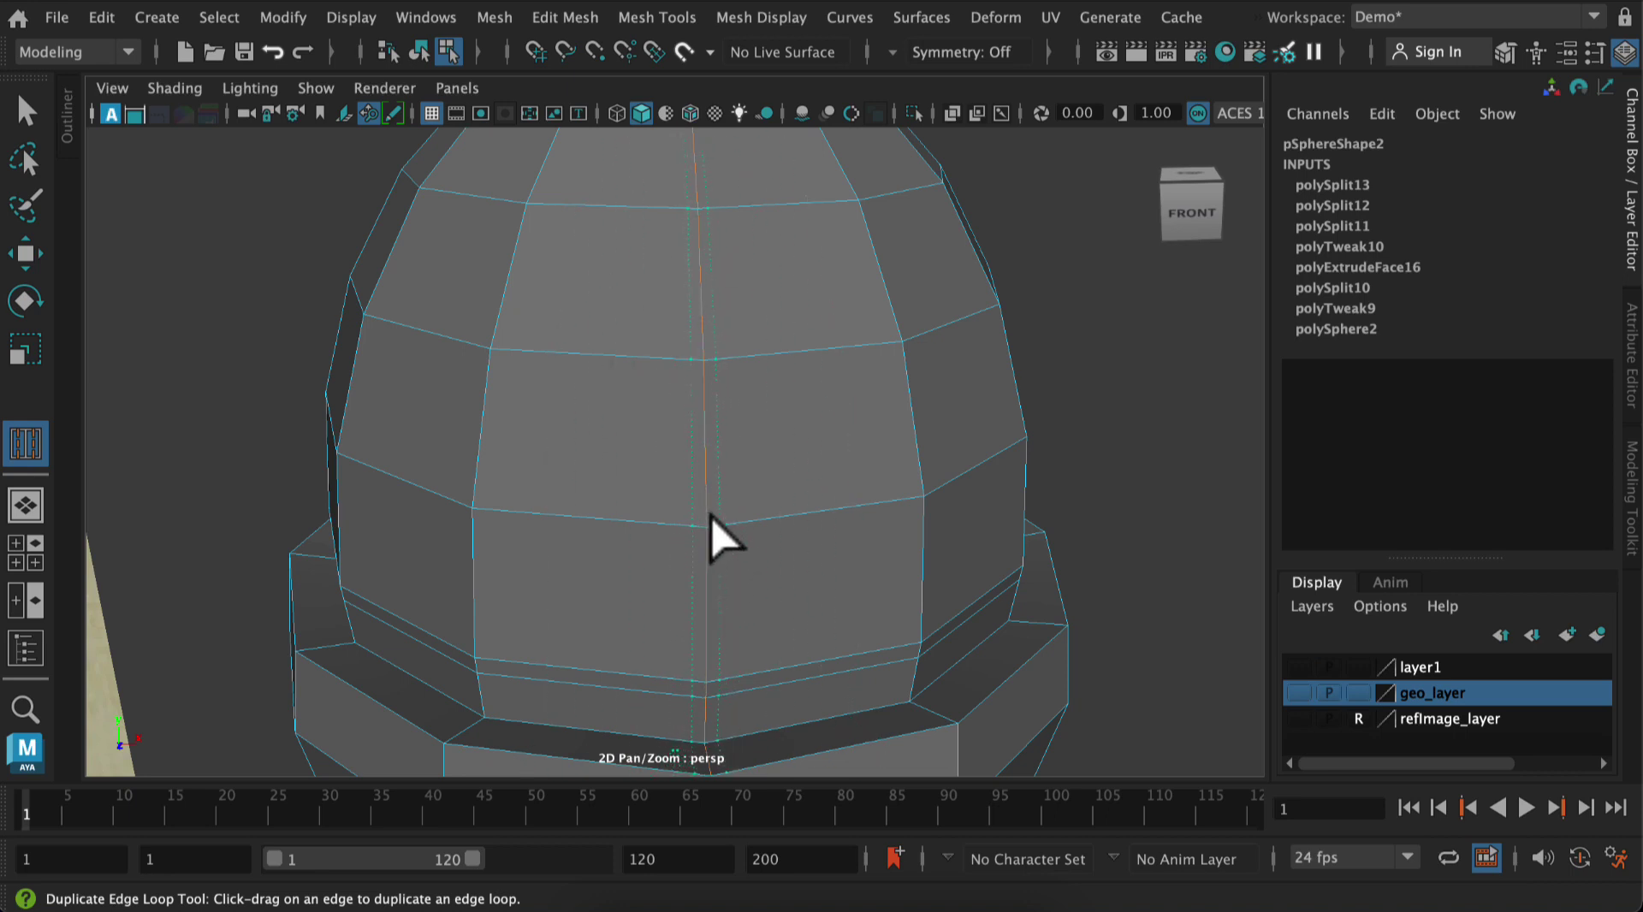
pyautogui.moveTo(713, 519); pyautogui.dragTo(707, 521)
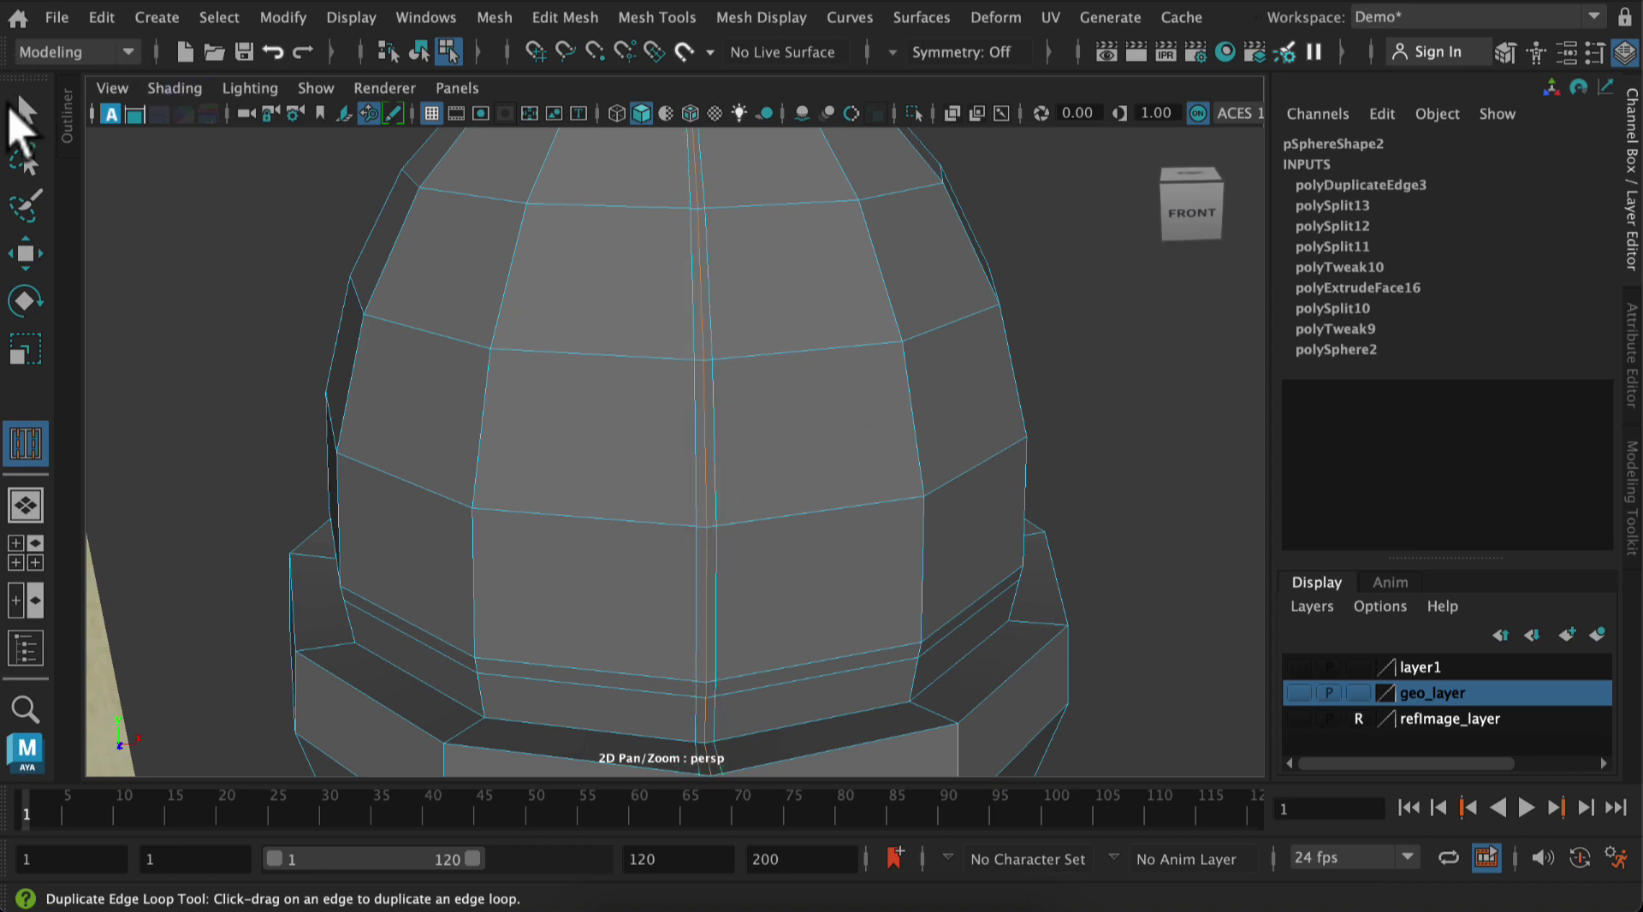
# Switch to face selection and select the narrow faces on both sides of the central edge, from the top pole down the upper dome
pyautogui.press('q')
pyautogui.moveTo(675, 265); pyautogui.dragTo(668, 231, button='right')
pyautogui.click(1042, 374)
pyautogui.keyDown('alt'); pyautogui.moveTo(1043, 377); pyautogui.dragTo(1038, 556, button='middle'); pyautogui.keyUp('alt')
pyautogui.keyDown('alt'); pyautogui.moveTo(787, 342); pyautogui.dragTo(826, 484); pyautogui.keyUp('alt')
pyautogui.keyDown('alt'); pyautogui.moveTo(963, 484); pyautogui.dragTo(1093, 543, button='right'); pyautogui.keyUp('alt')
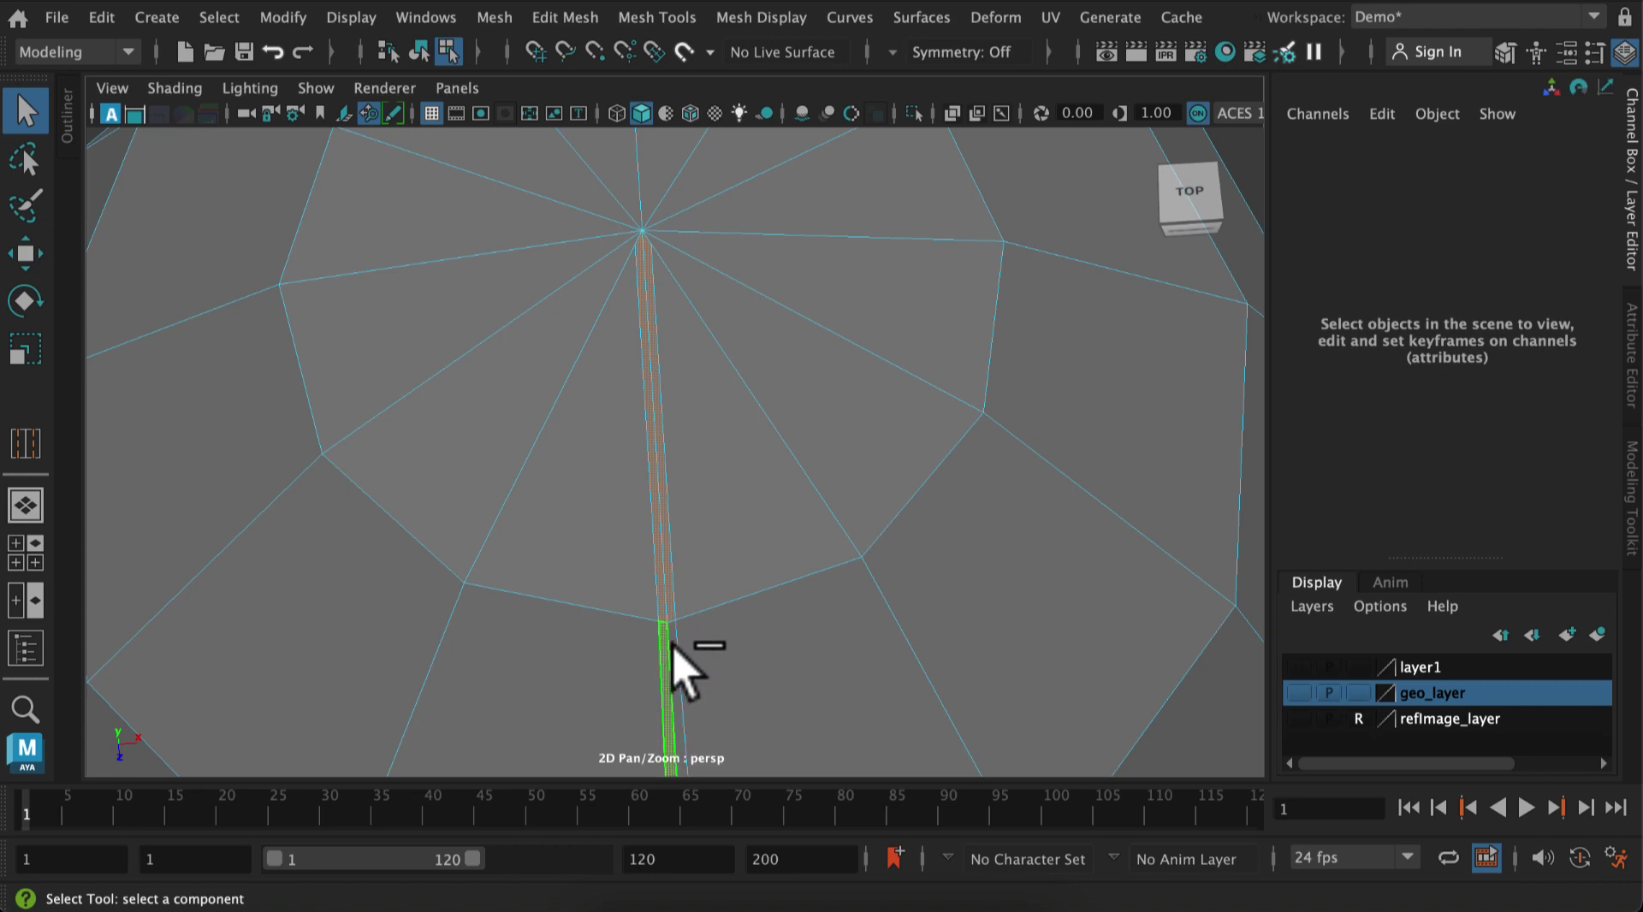
pyautogui.keyDown('alt'); pyautogui.moveTo(1075, 571); pyautogui.dragTo(676, 357); pyautogui.keyUp('alt')
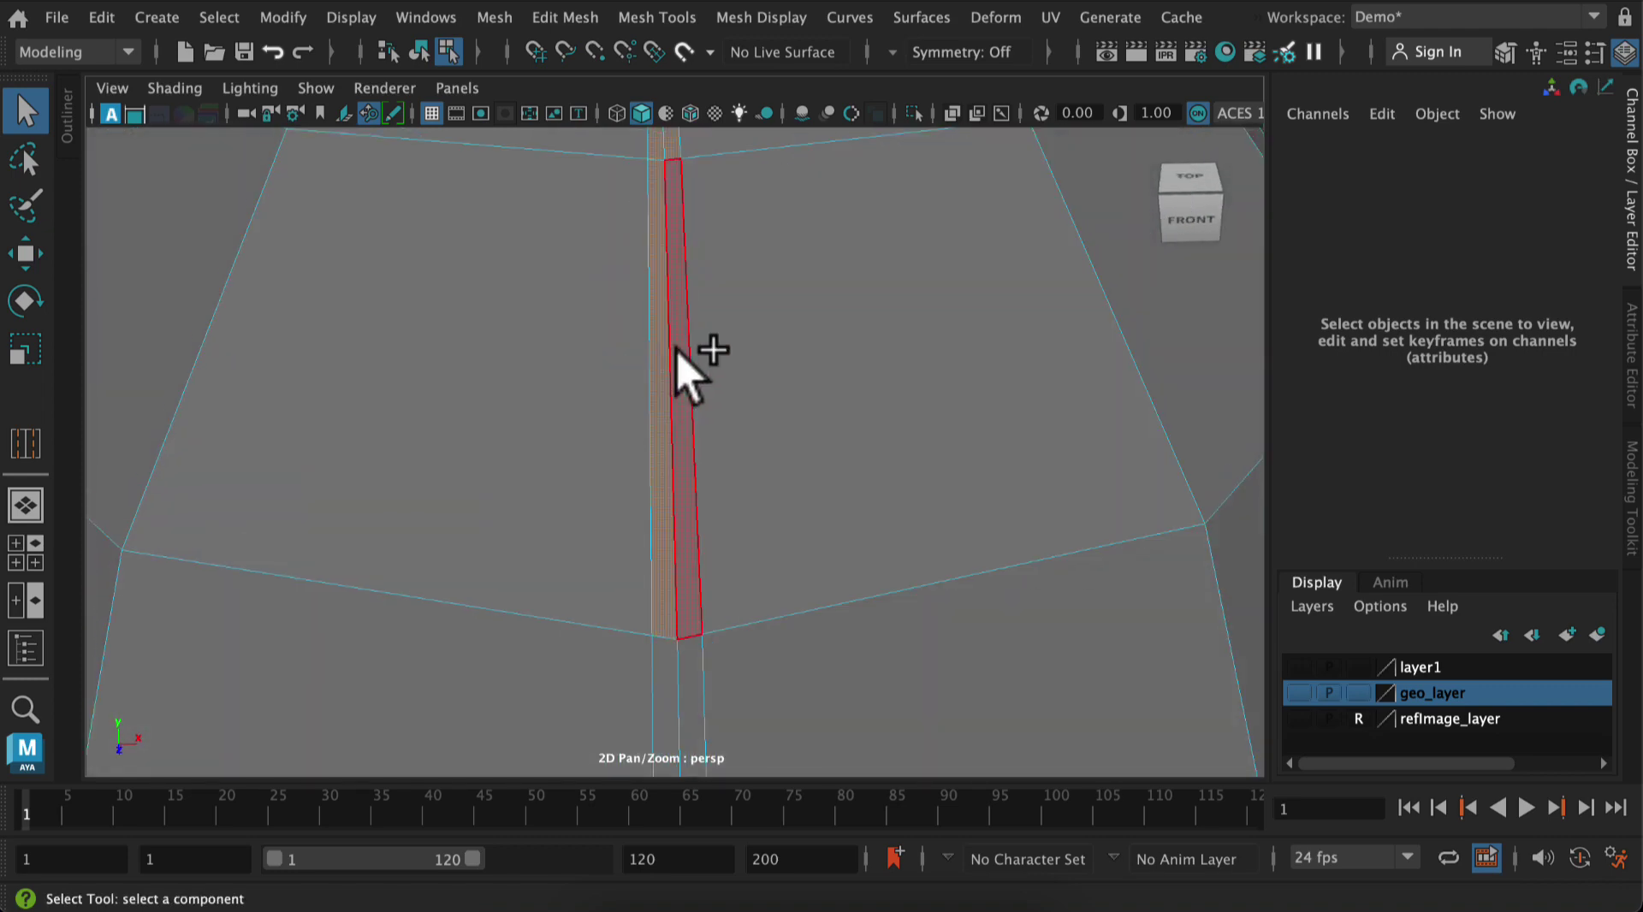
pyautogui.click(676, 351)
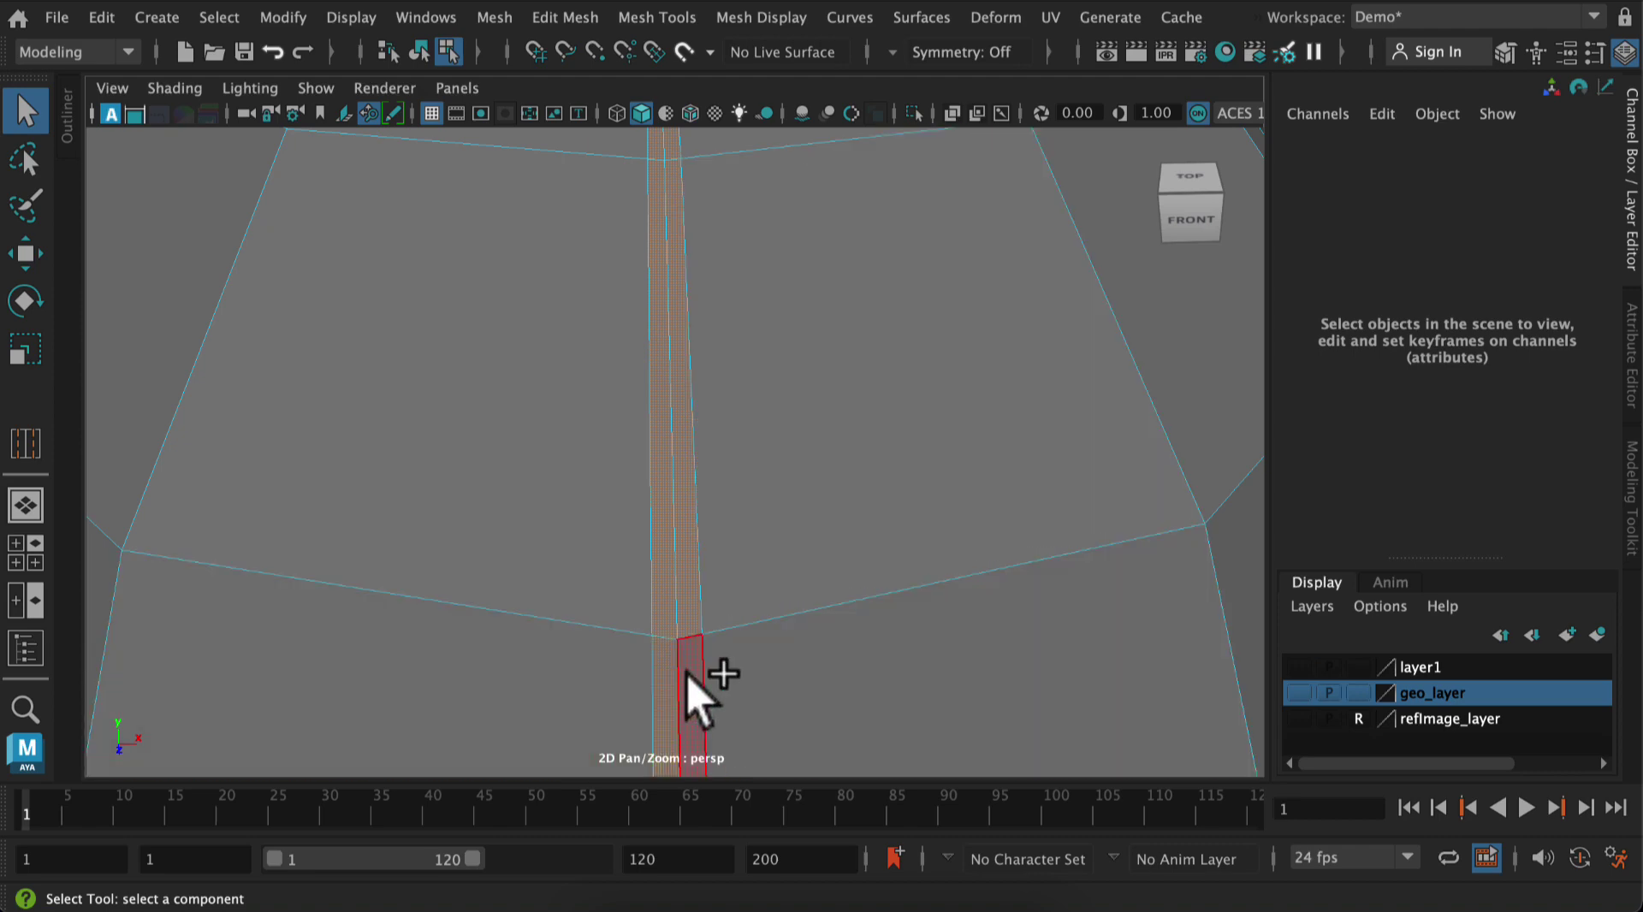
# Extend the selection of narrow central faces down the front of the casing to the thick lower rim
pyautogui.keyDown('alt'); pyautogui.moveTo(947, 660); pyautogui.dragTo(925, 272, button='middle'); pyautogui.keyUp('alt')
pyautogui.keyDown('alt'); pyautogui.moveTo(926, 275); pyautogui.dragTo(860, 231, button='right'); pyautogui.keyUp('alt')
pyautogui.keyDown('ctrl'); pyautogui.keyDown('shift'); pyautogui.click(723, 364); pyautogui.keyUp('shift'); pyautogui.keyUp('ctrl')
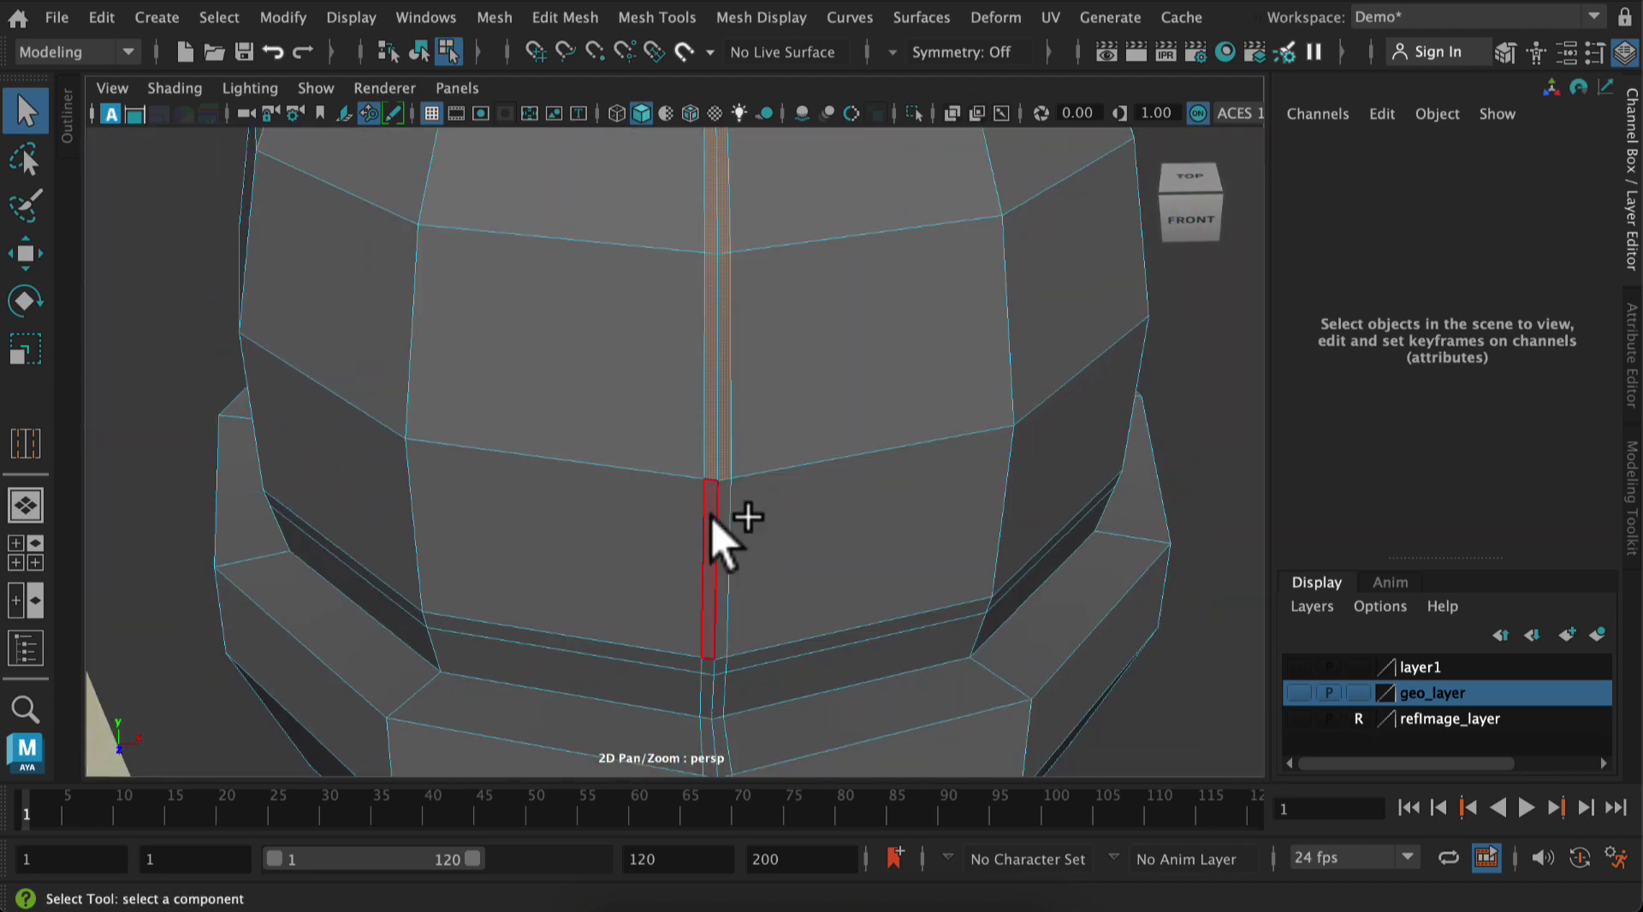
pyautogui.keyDown('ctrl'); pyautogui.keyDown('shift'); pyautogui.click(706, 659); pyautogui.keyUp('shift'); pyautogui.keyUp('ctrl')
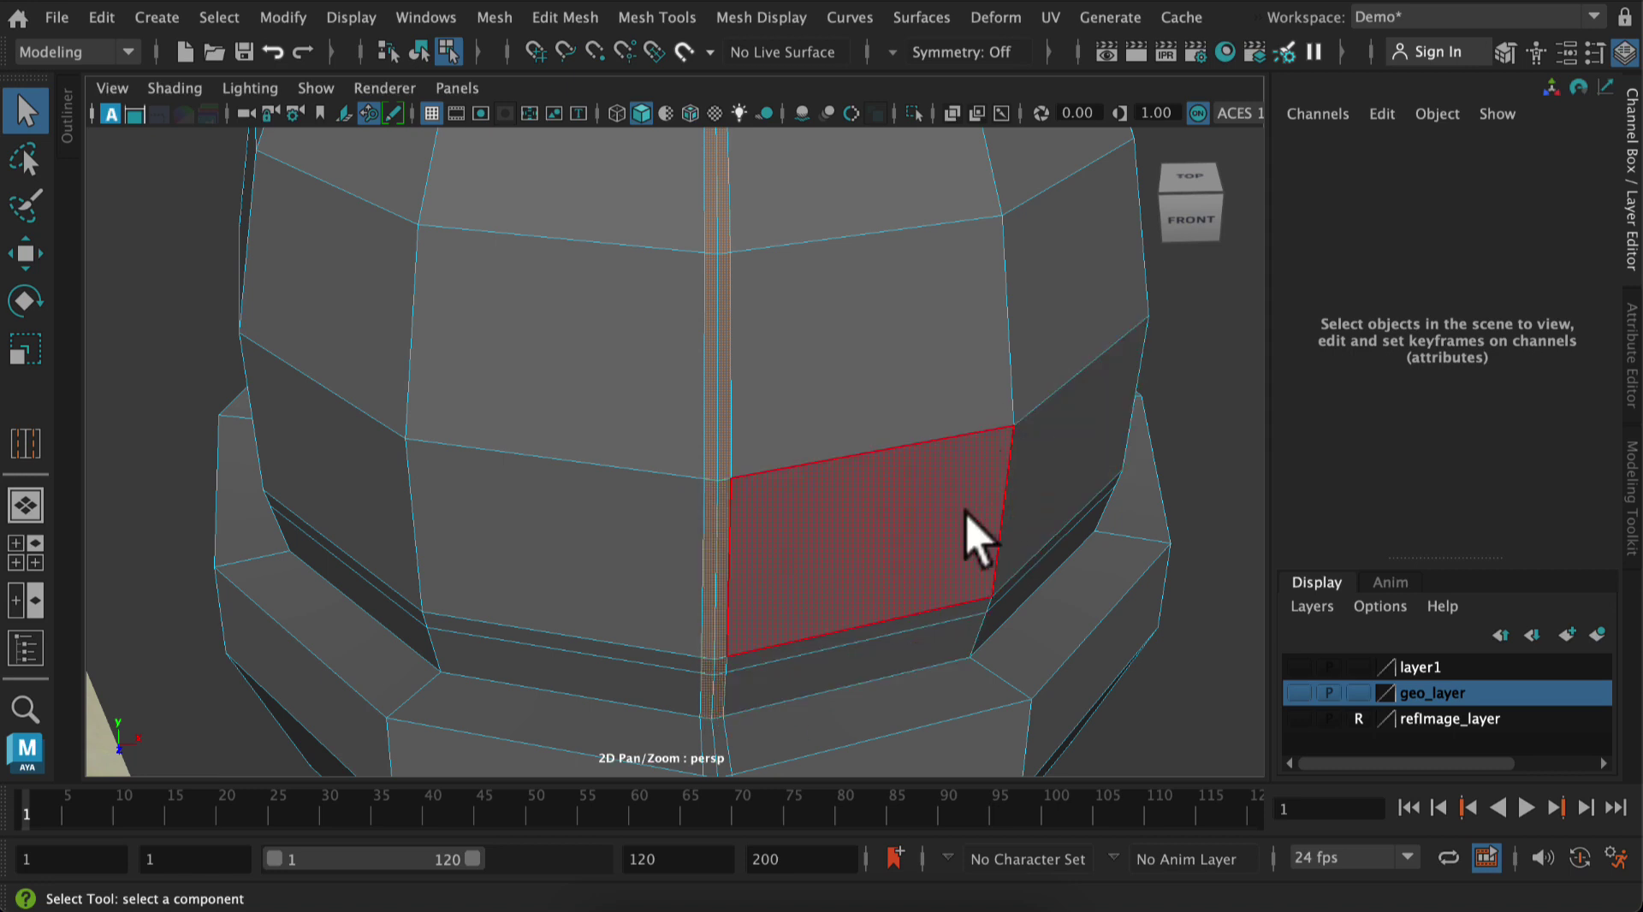
# Extrude the selected seam faces slightly inward, with a Local Translate Z of about -0.011
pyautogui.click(552, 19)
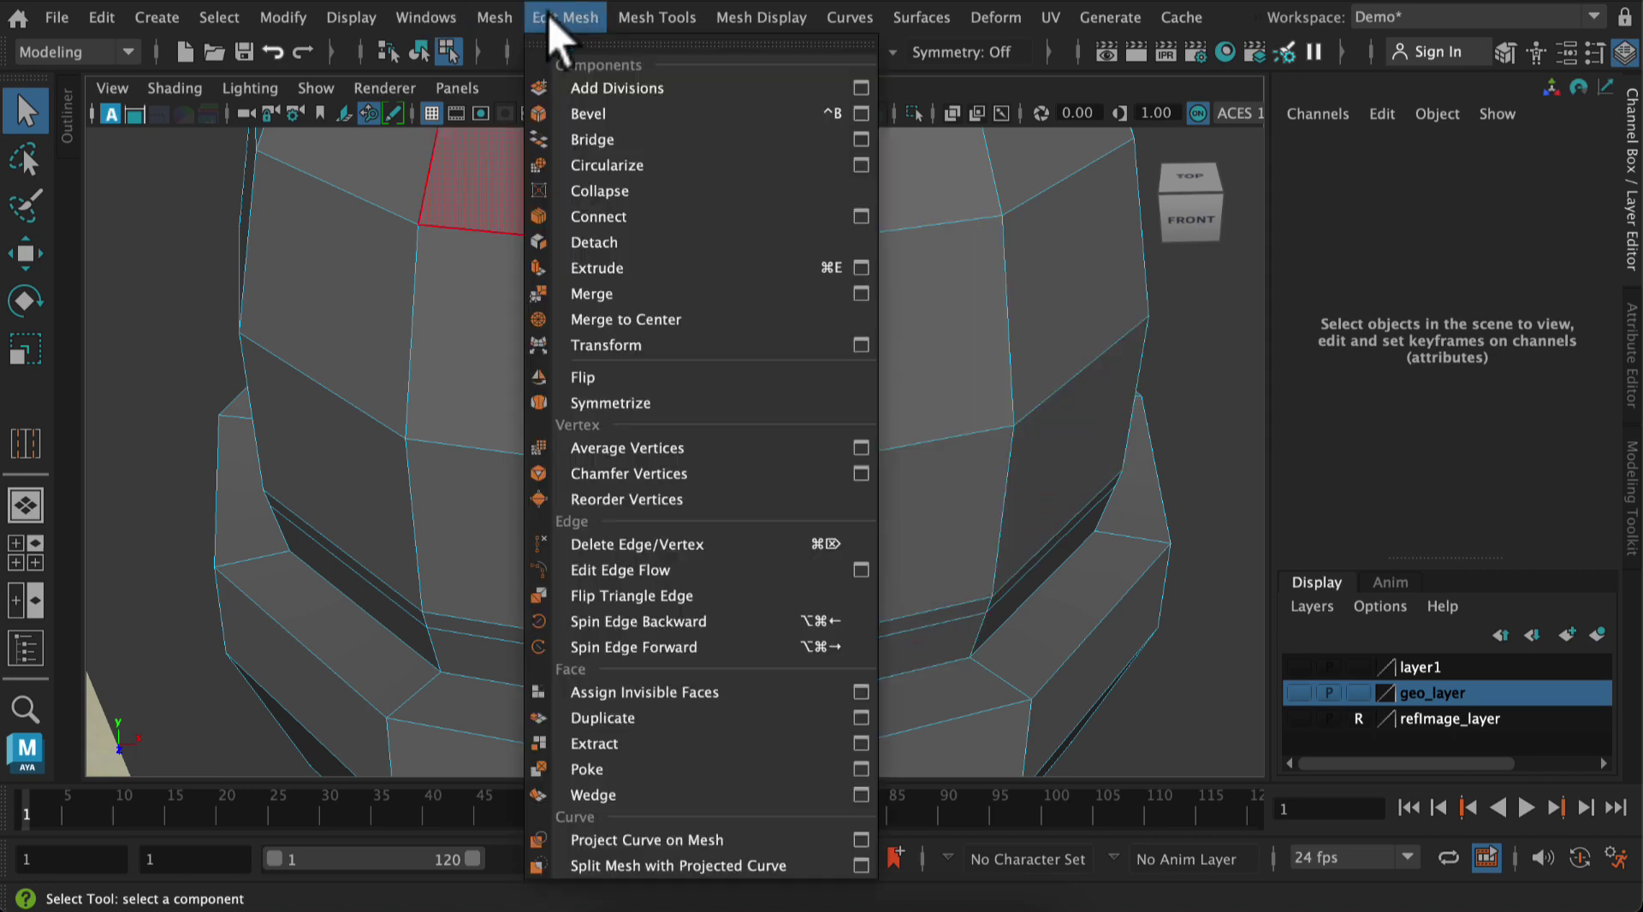
pyautogui.click(591, 268)
pyautogui.keyDown('alt'); pyautogui.moveTo(823, 513); pyautogui.dragTo(916, 487); pyautogui.keyUp('alt')
pyautogui.press('t')
pyautogui.moveTo(1076, 539); pyautogui.dragTo(1081, 531)
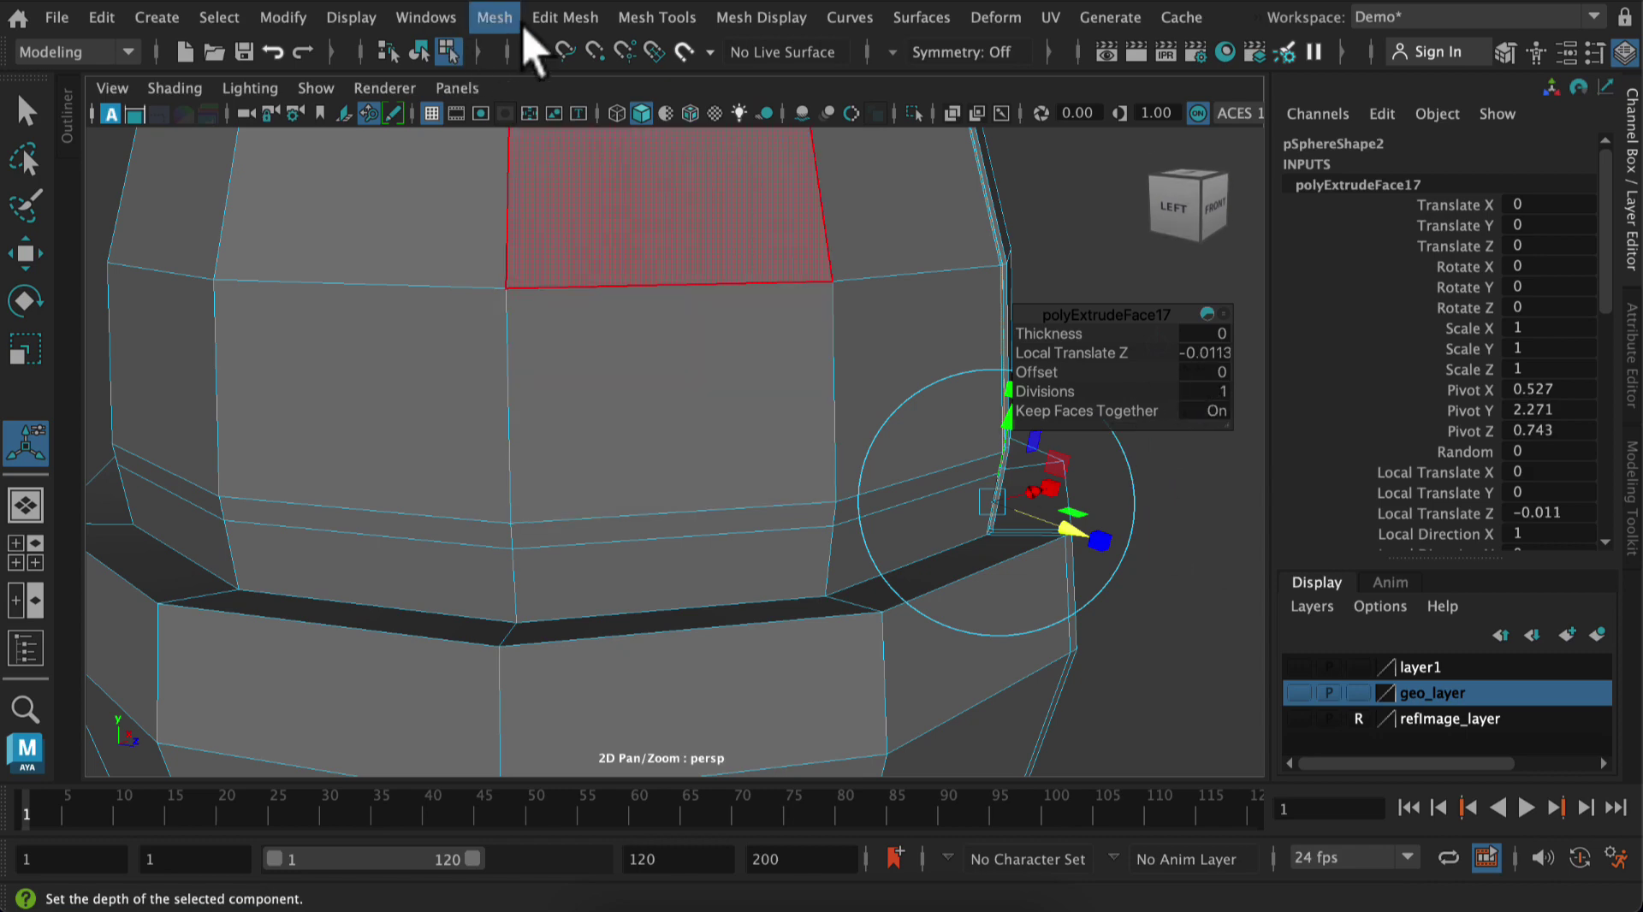
# Extrude the seam faces a second time, pushing them inward to a Local Translate Z of about -0.039, and clear the selection
pyautogui.click(565, 17)
pyautogui.click(618, 269)
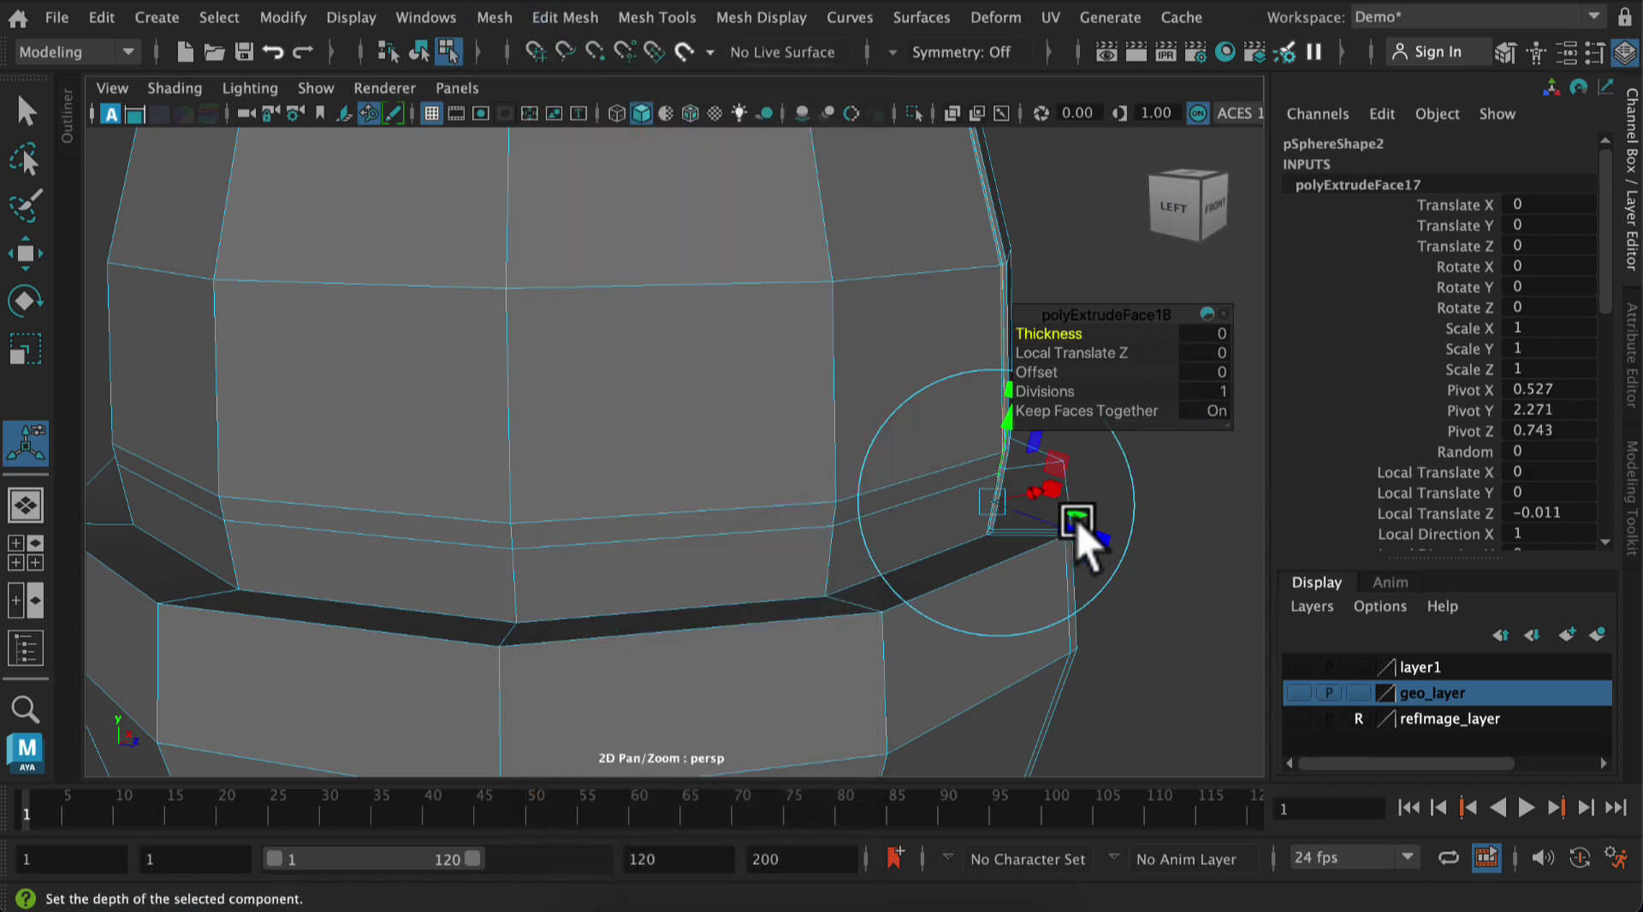
pyautogui.moveTo(1071, 541); pyautogui.dragTo(1049, 538)
pyautogui.keyDown('alt'); pyautogui.moveTo(1151, 570); pyautogui.dragTo(1099, 561); pyautogui.keyUp('alt')
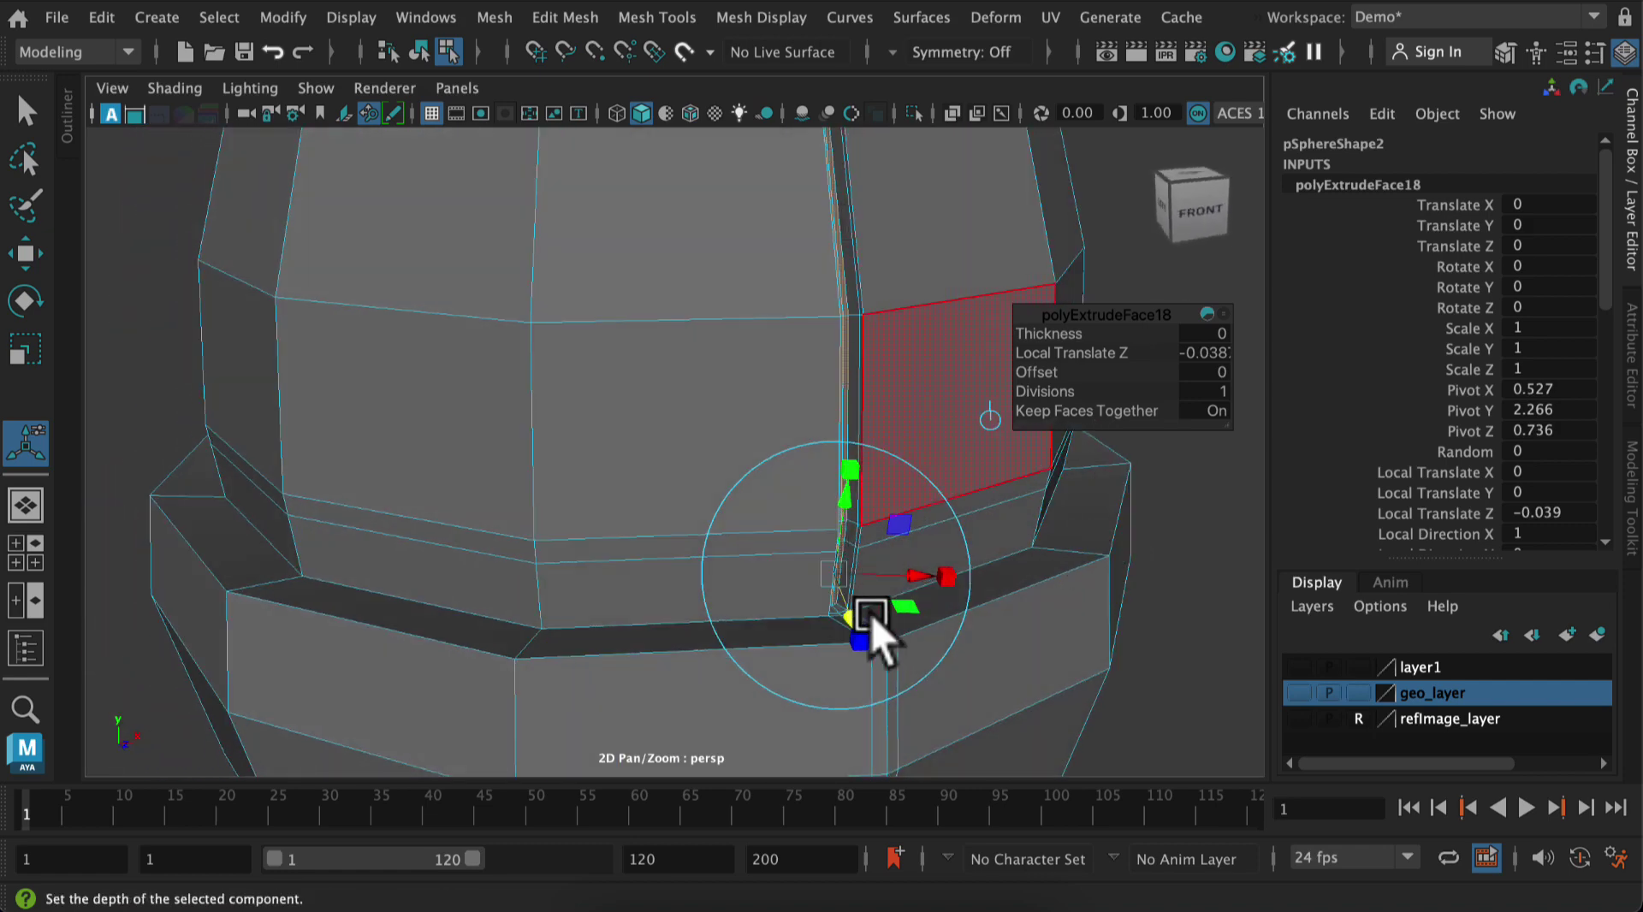
pyautogui.click(1177, 599)
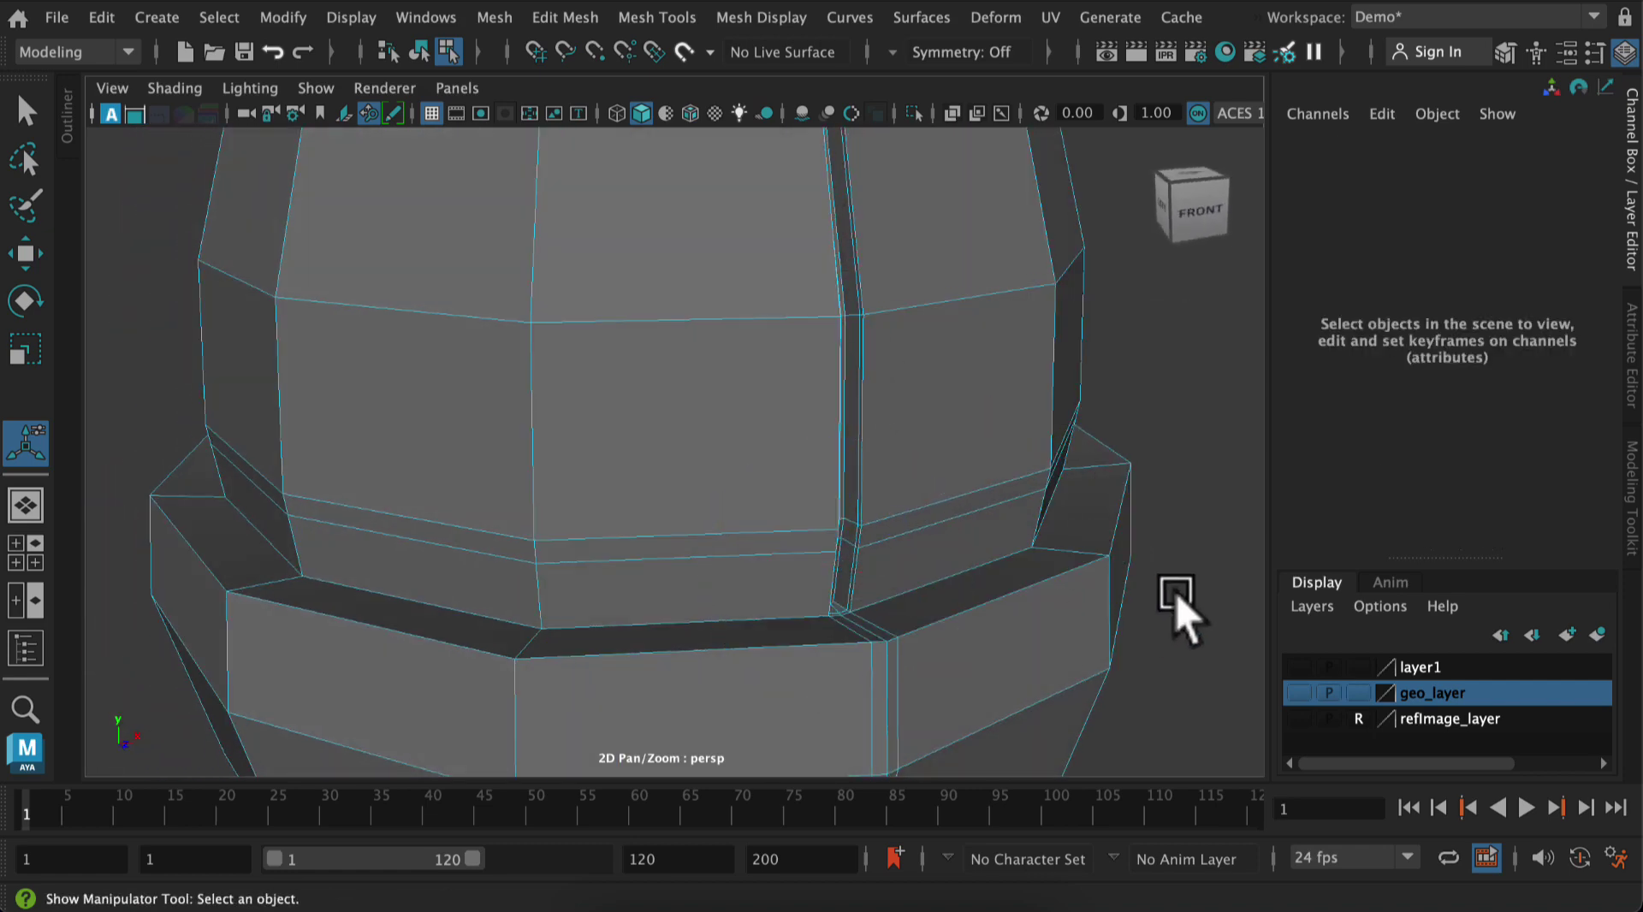
# Turn on the casing's smooth mesh preview and turn off Wireframe on Shaded
pyautogui.keyDown('alt'); pyautogui.moveTo(1177, 599); pyautogui.dragTo(1141, 465, button='right'); pyautogui.keyUp('alt')
pyautogui.press('3')
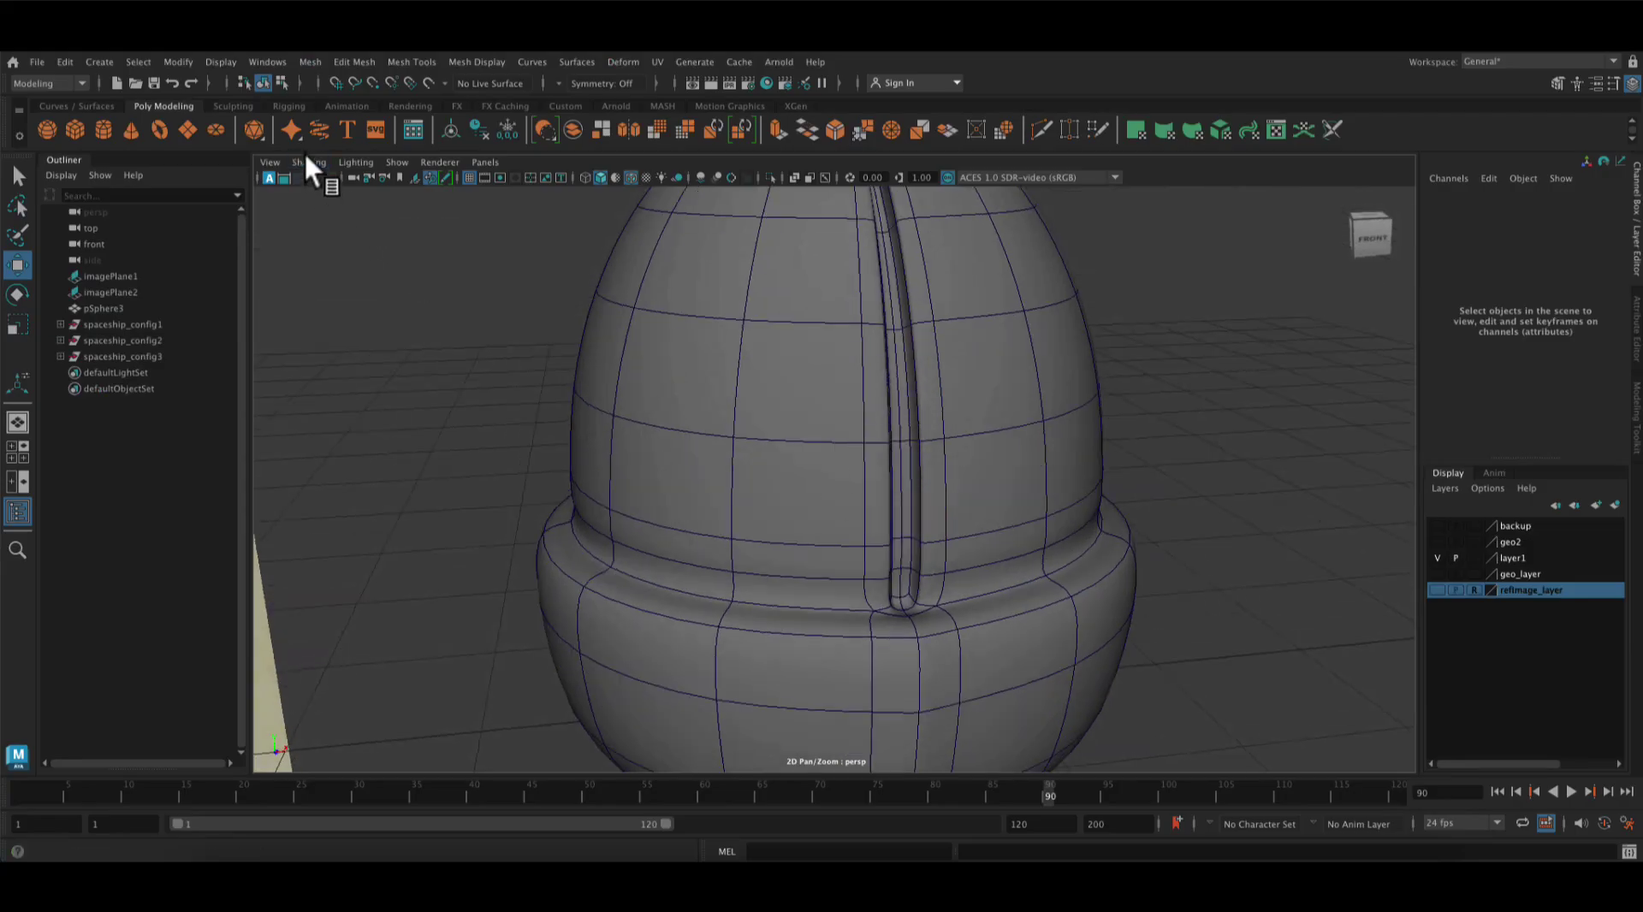
pyautogui.click(309, 162)
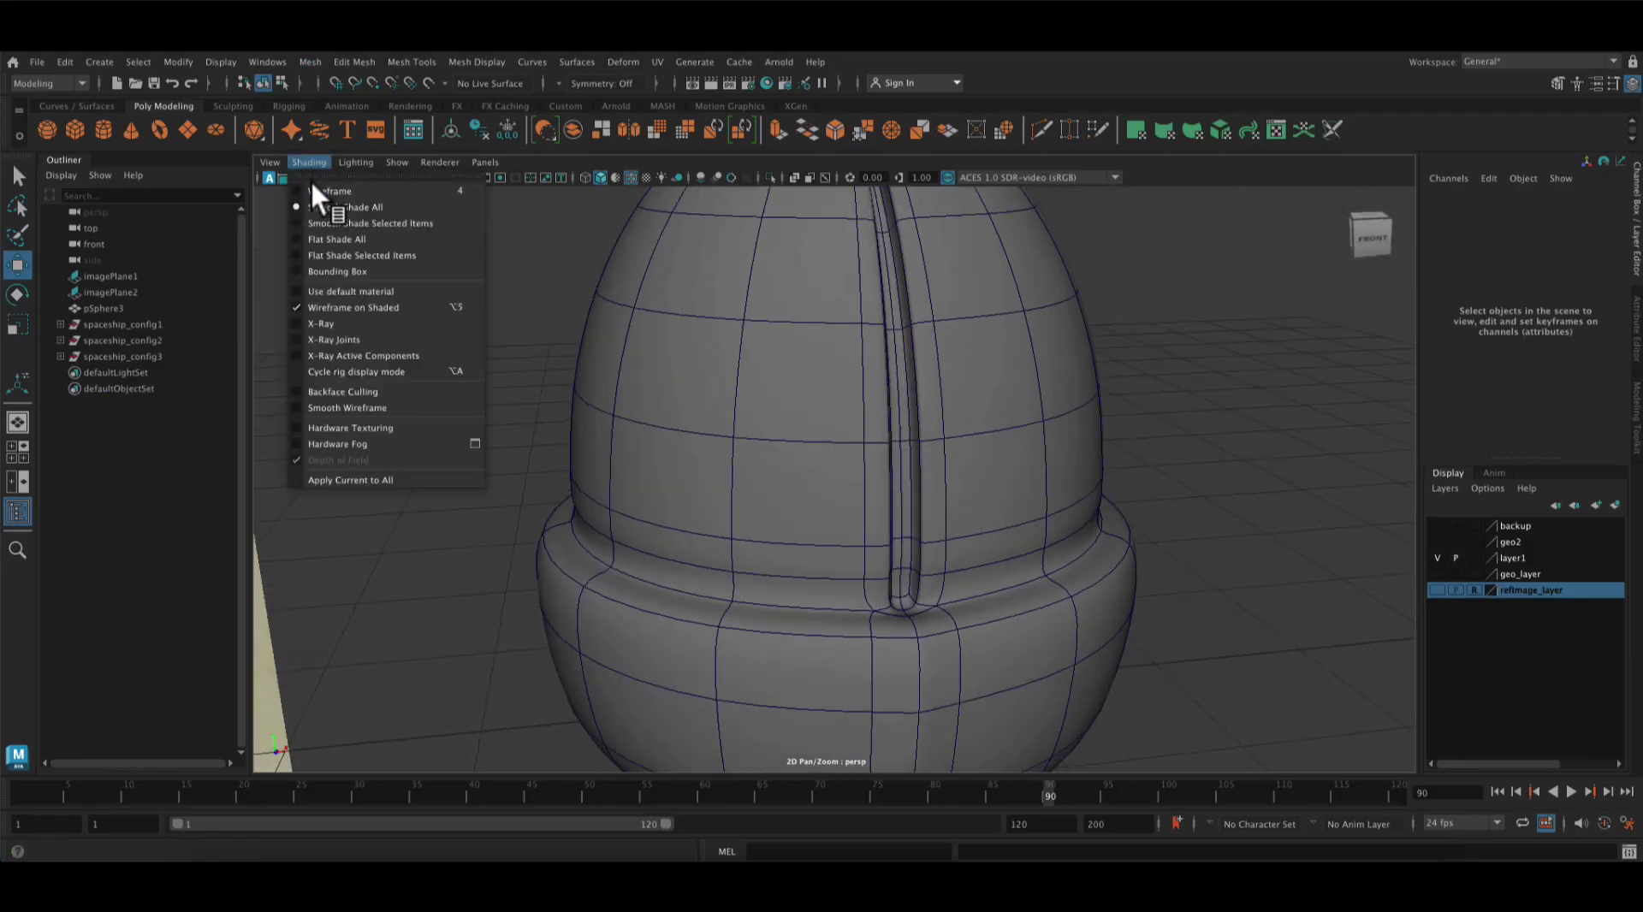
pyautogui.click(332, 309)
# Select the casing, turn off its smooth preview, and Multi-Cut edges from the seam's two bottom corners to the central vertex on the rim
pyautogui.keyDown('alt'); pyautogui.moveTo(1199, 653); pyautogui.dragTo(1116, 568, button='right'); pyautogui.keyUp('alt')
pyautogui.click(946, 568)
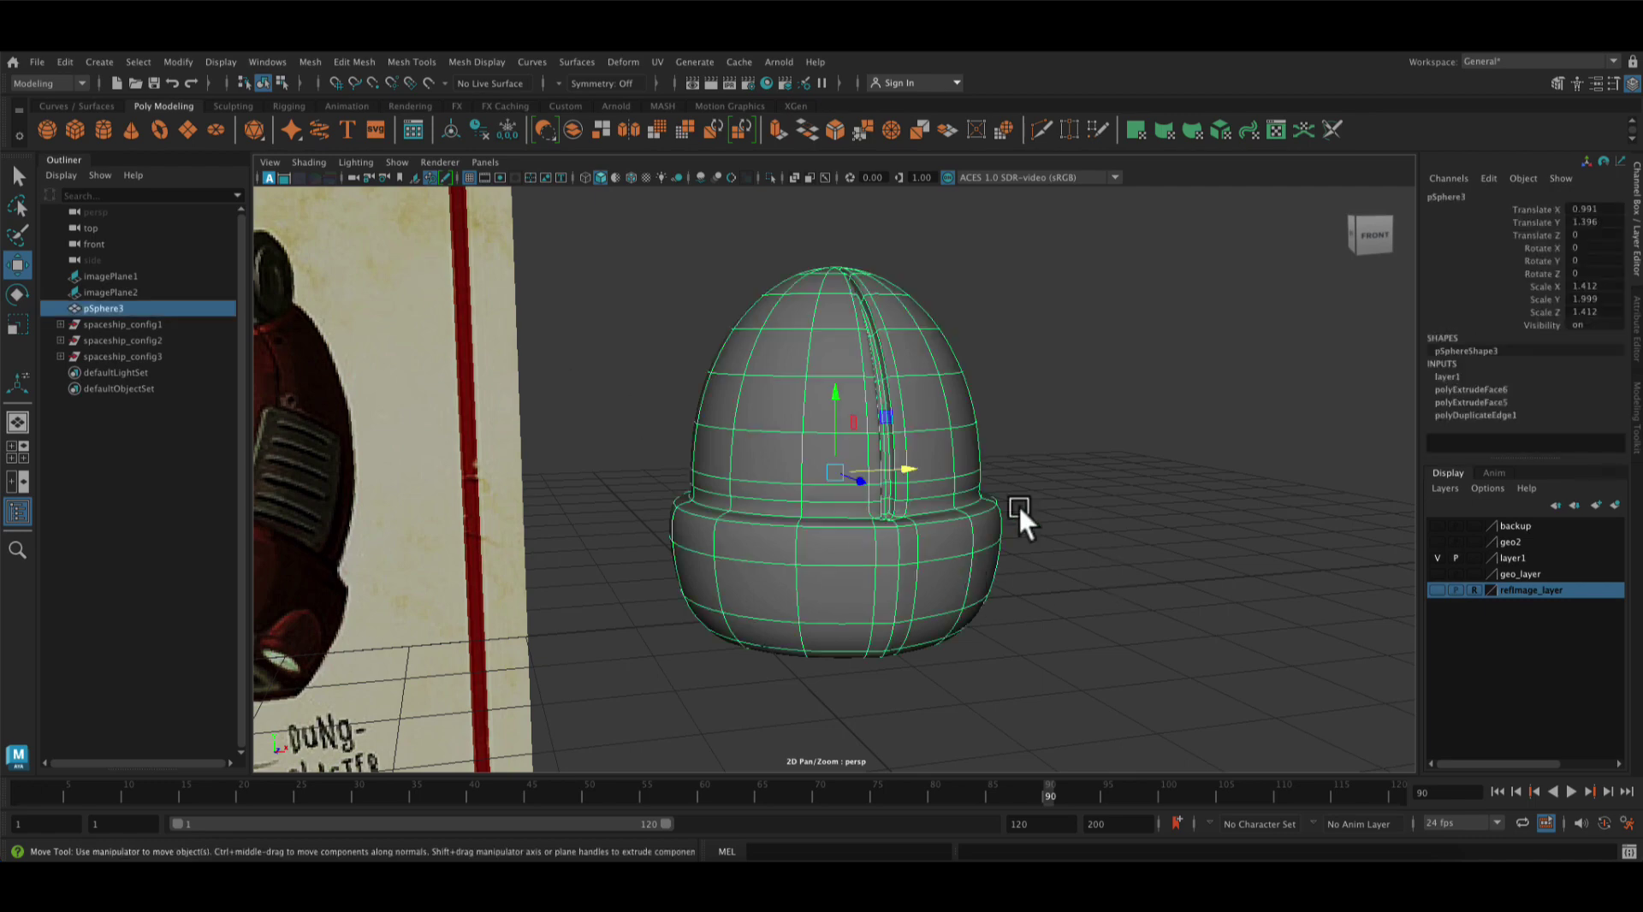
pyautogui.keyDown('alt'); pyautogui.moveTo(1020, 505); pyautogui.dragTo(1159, 700, button='right'); pyautogui.keyUp('alt')
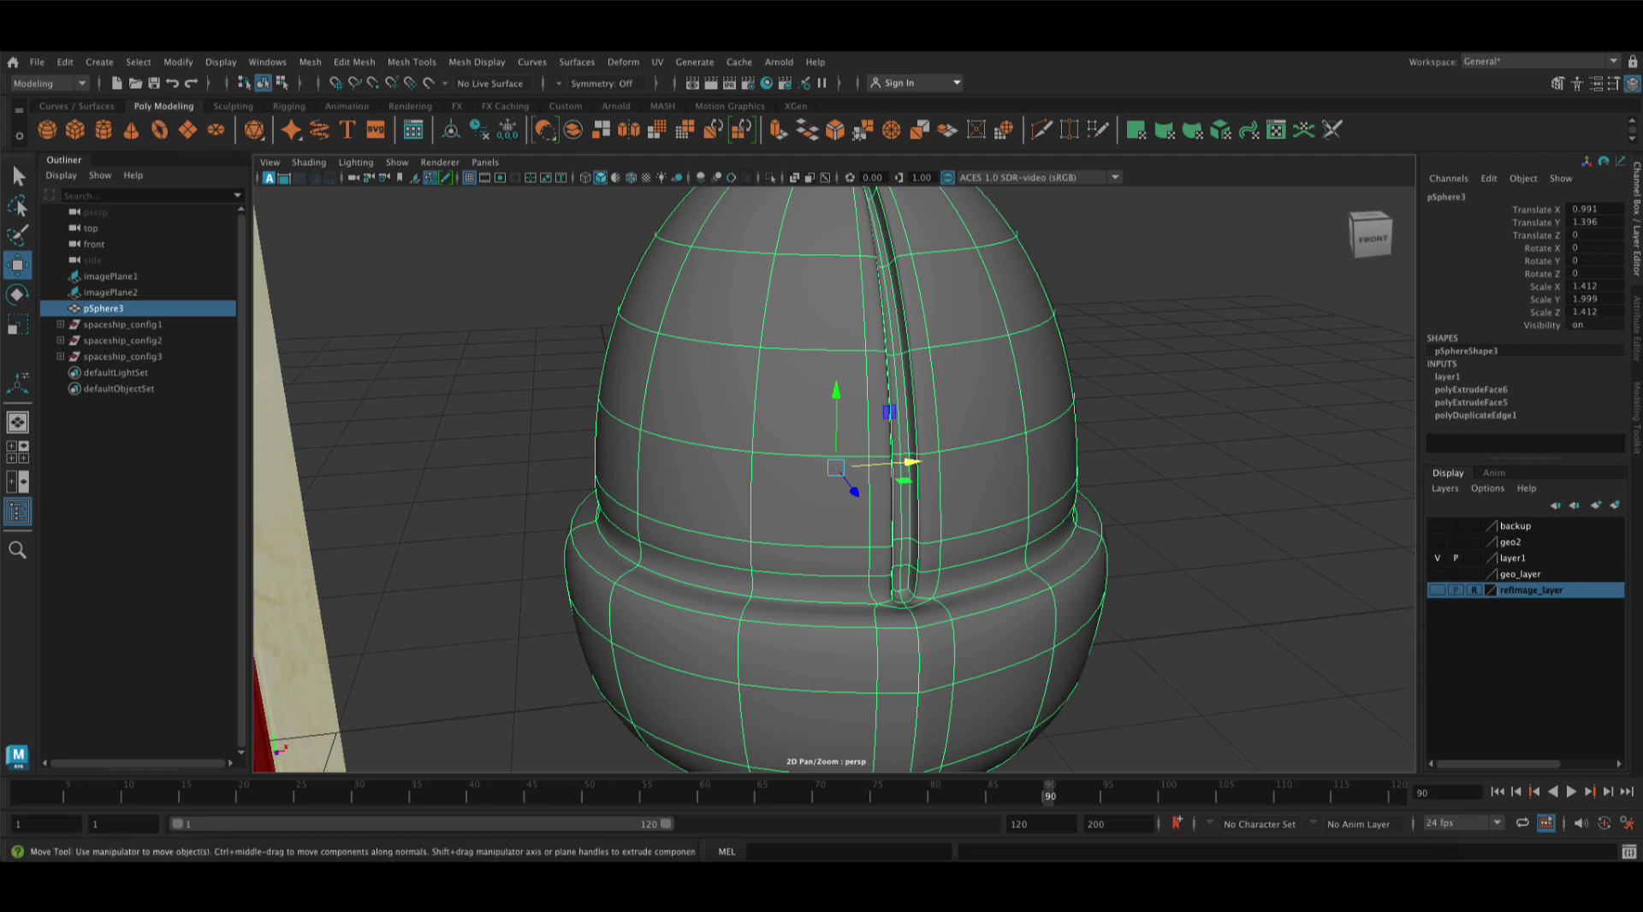
pyautogui.click(1636, 419)
pyautogui.click(1465, 626)
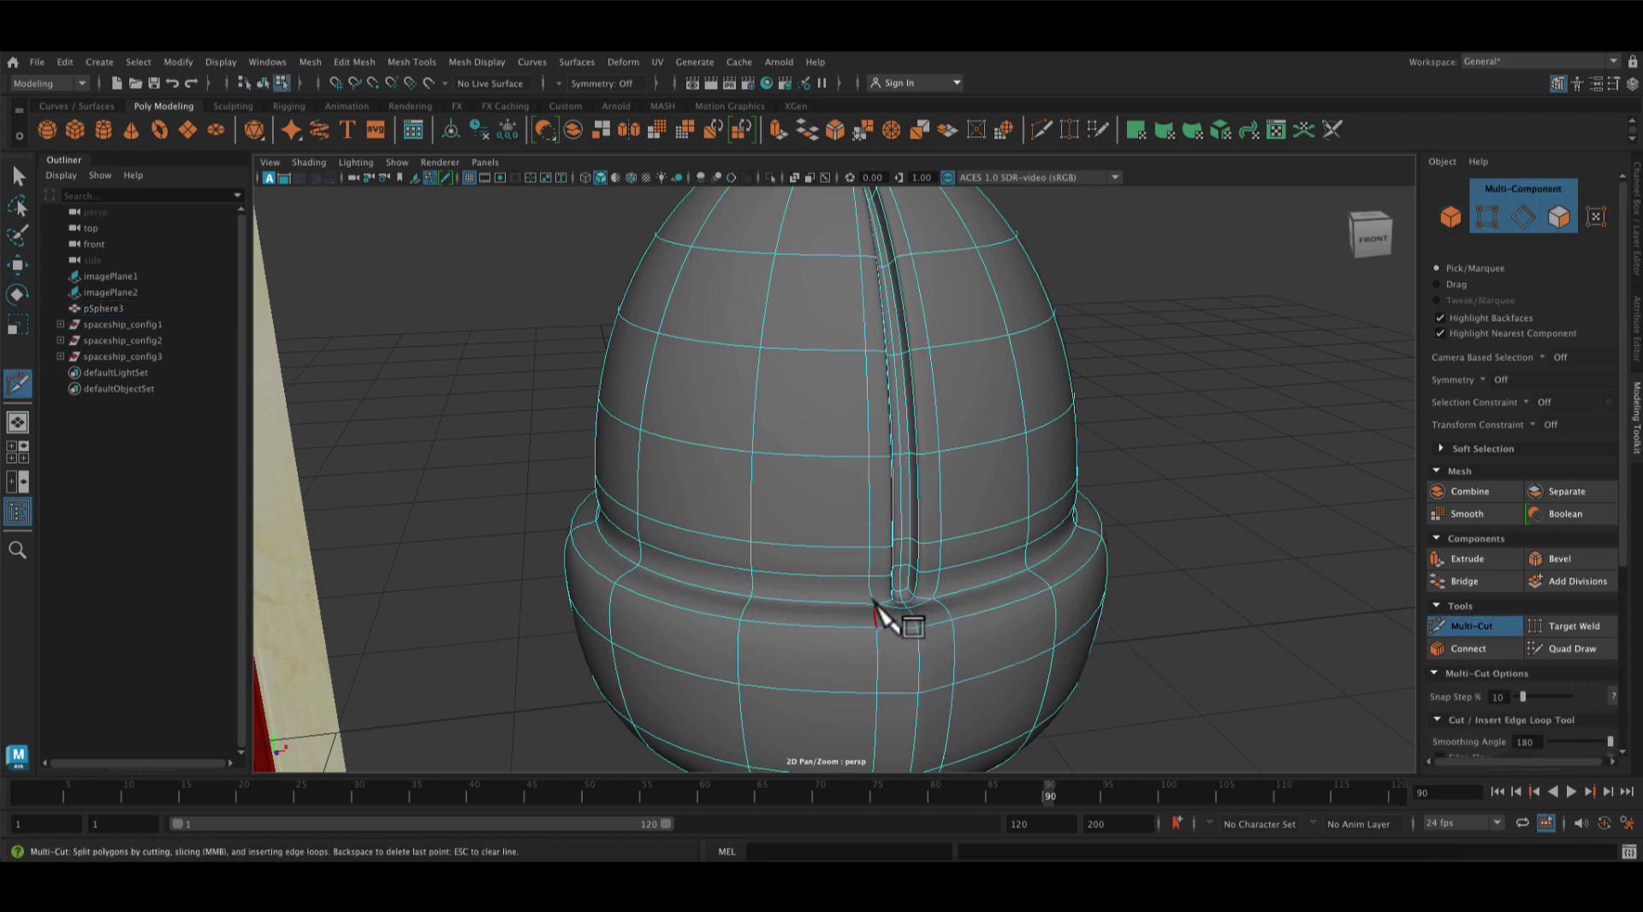
pyautogui.press('1')
pyautogui.keyDown('alt'); pyautogui.moveTo(1009, 660); pyautogui.dragTo(1280, 759, button='right'); pyautogui.keyUp('alt')
pyautogui.keyDown('alt'); pyautogui.moveTo(1288, 774); pyautogui.dragTo(1126, 573); pyautogui.keyUp('alt')
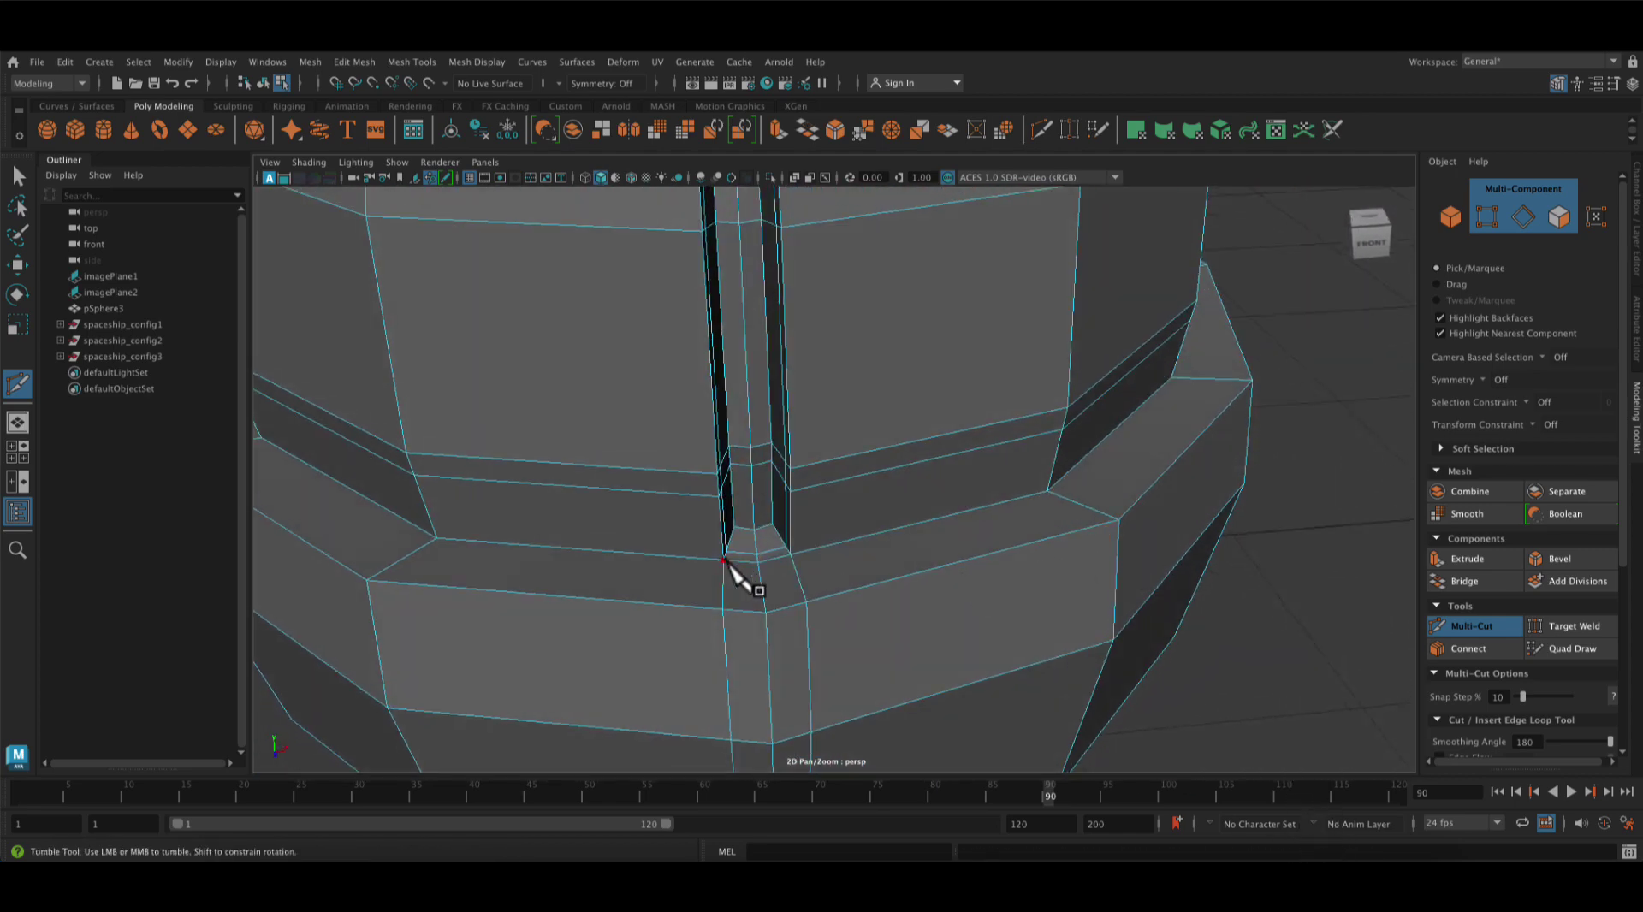
pyautogui.click(724, 560)
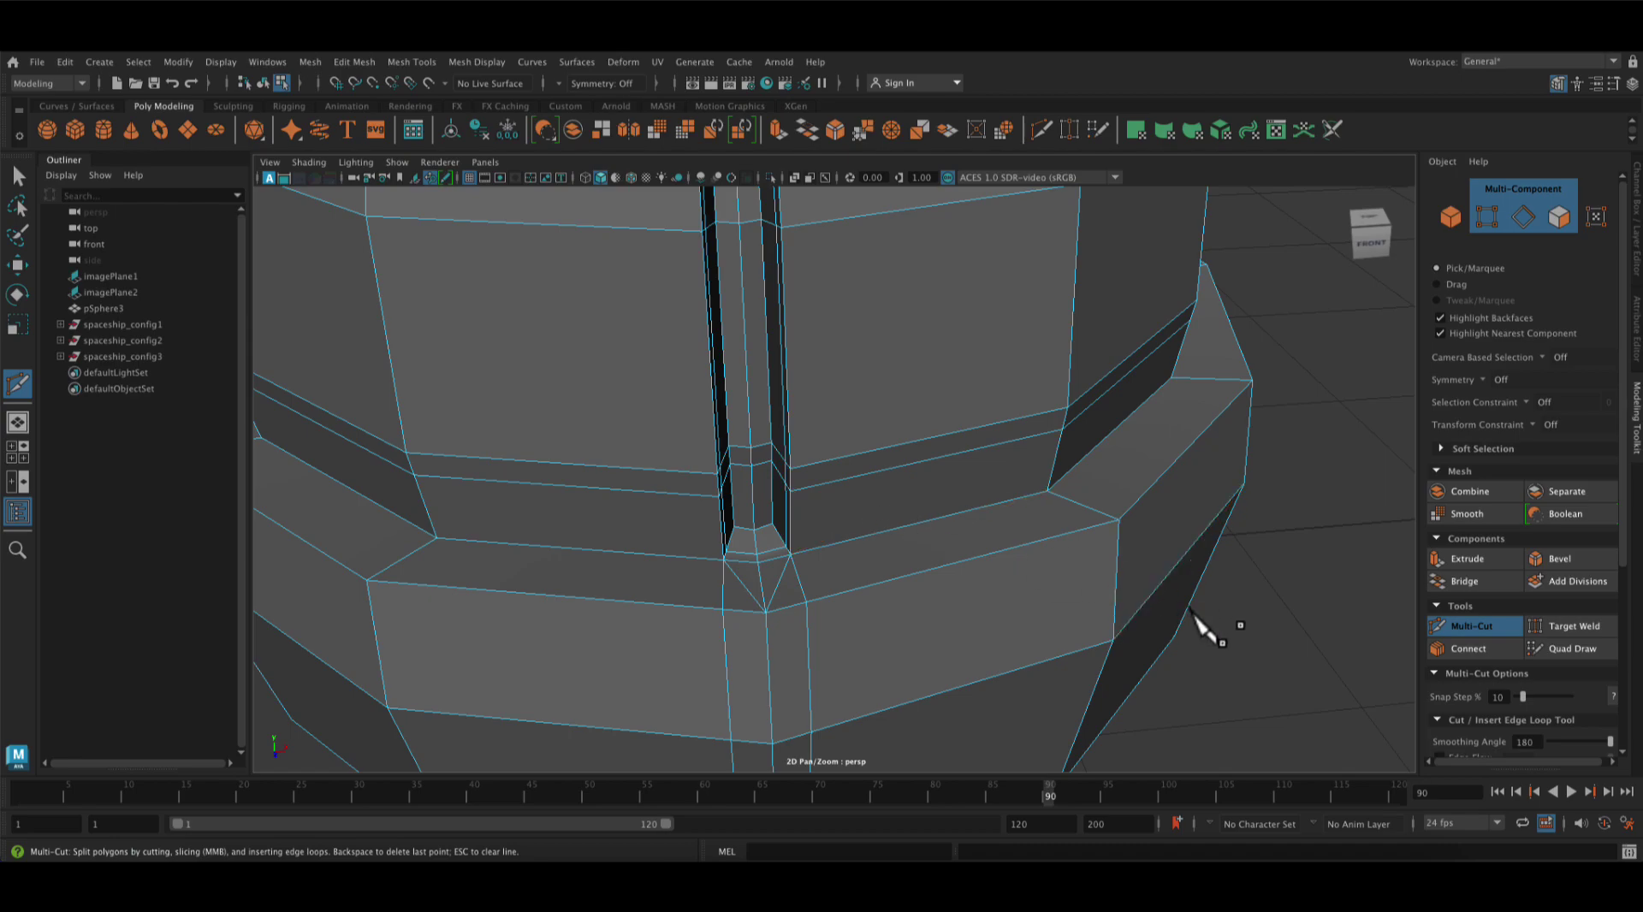
# Select the two extra vertical edge runs flanking the central edge below the seam and delete them
pyautogui.keyDown('alt'); pyautogui.moveTo(1203, 629); pyautogui.dragTo(1147, 397); pyautogui.keyUp('alt')
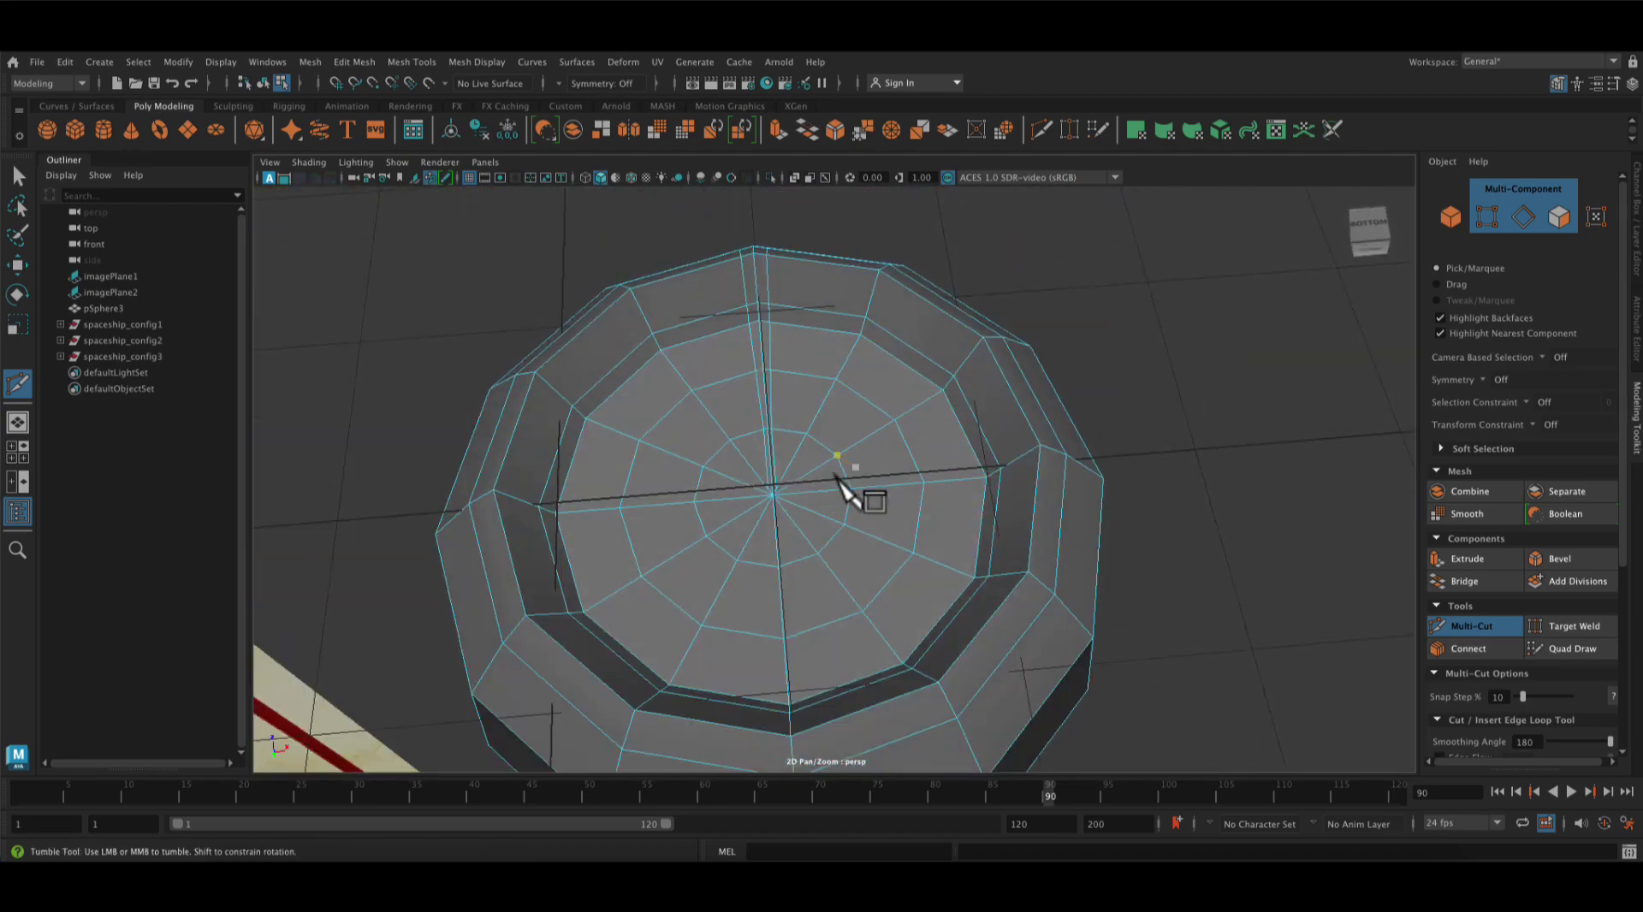
pyautogui.keyDown('alt'); pyautogui.moveTo(771, 355); pyautogui.dragTo(1060, 594); pyautogui.keyUp('alt')
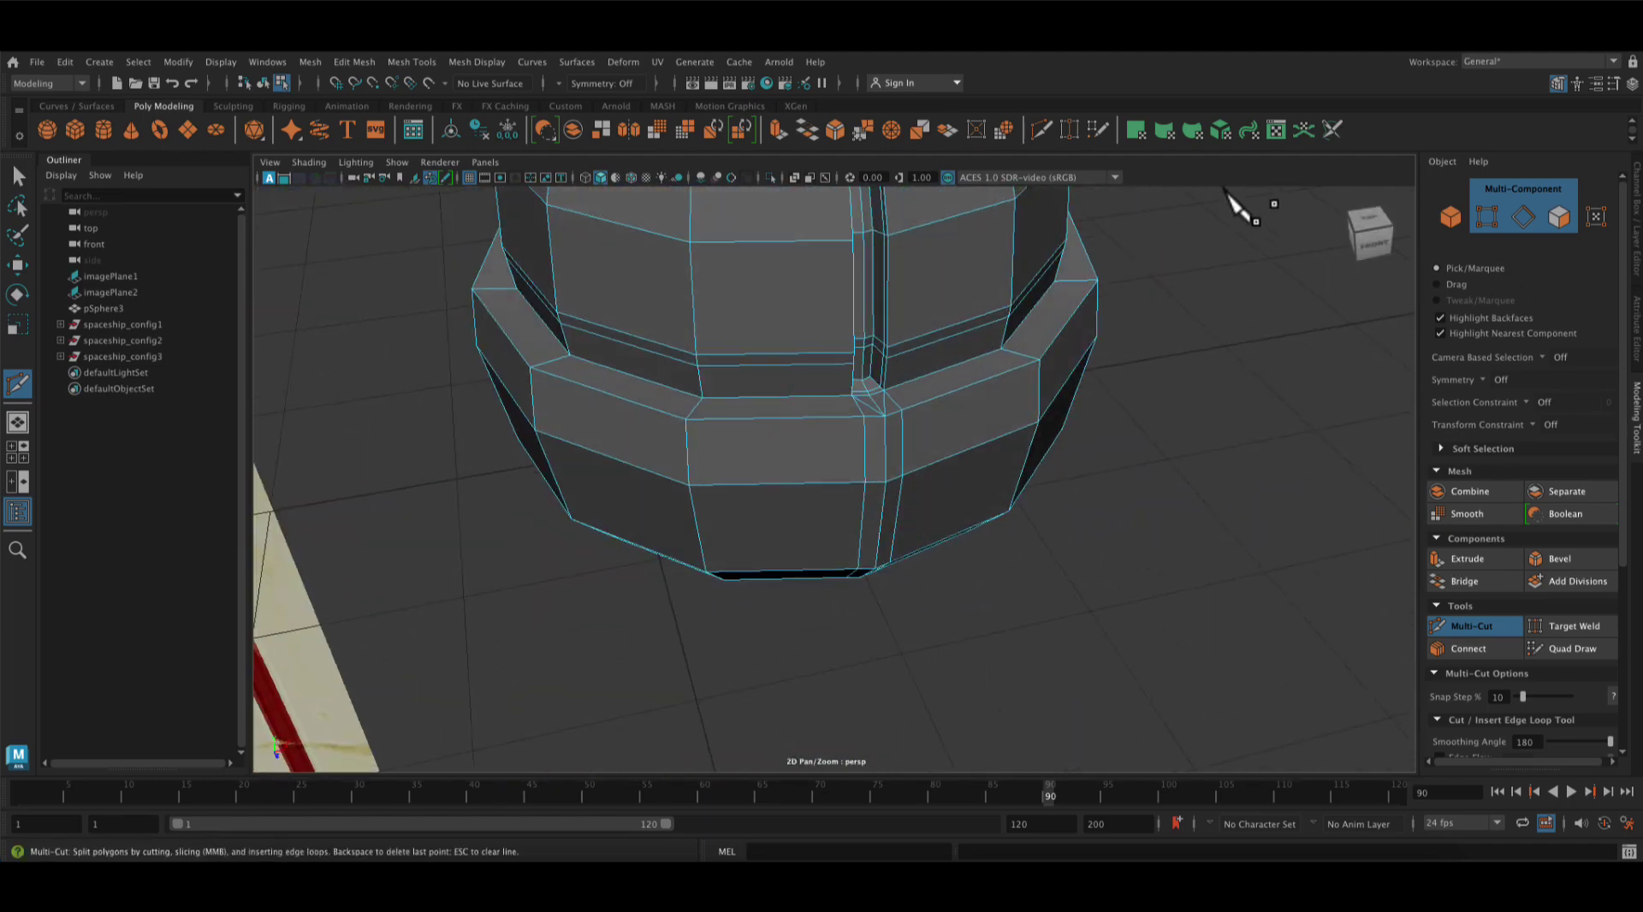
pyautogui.click(18, 176)
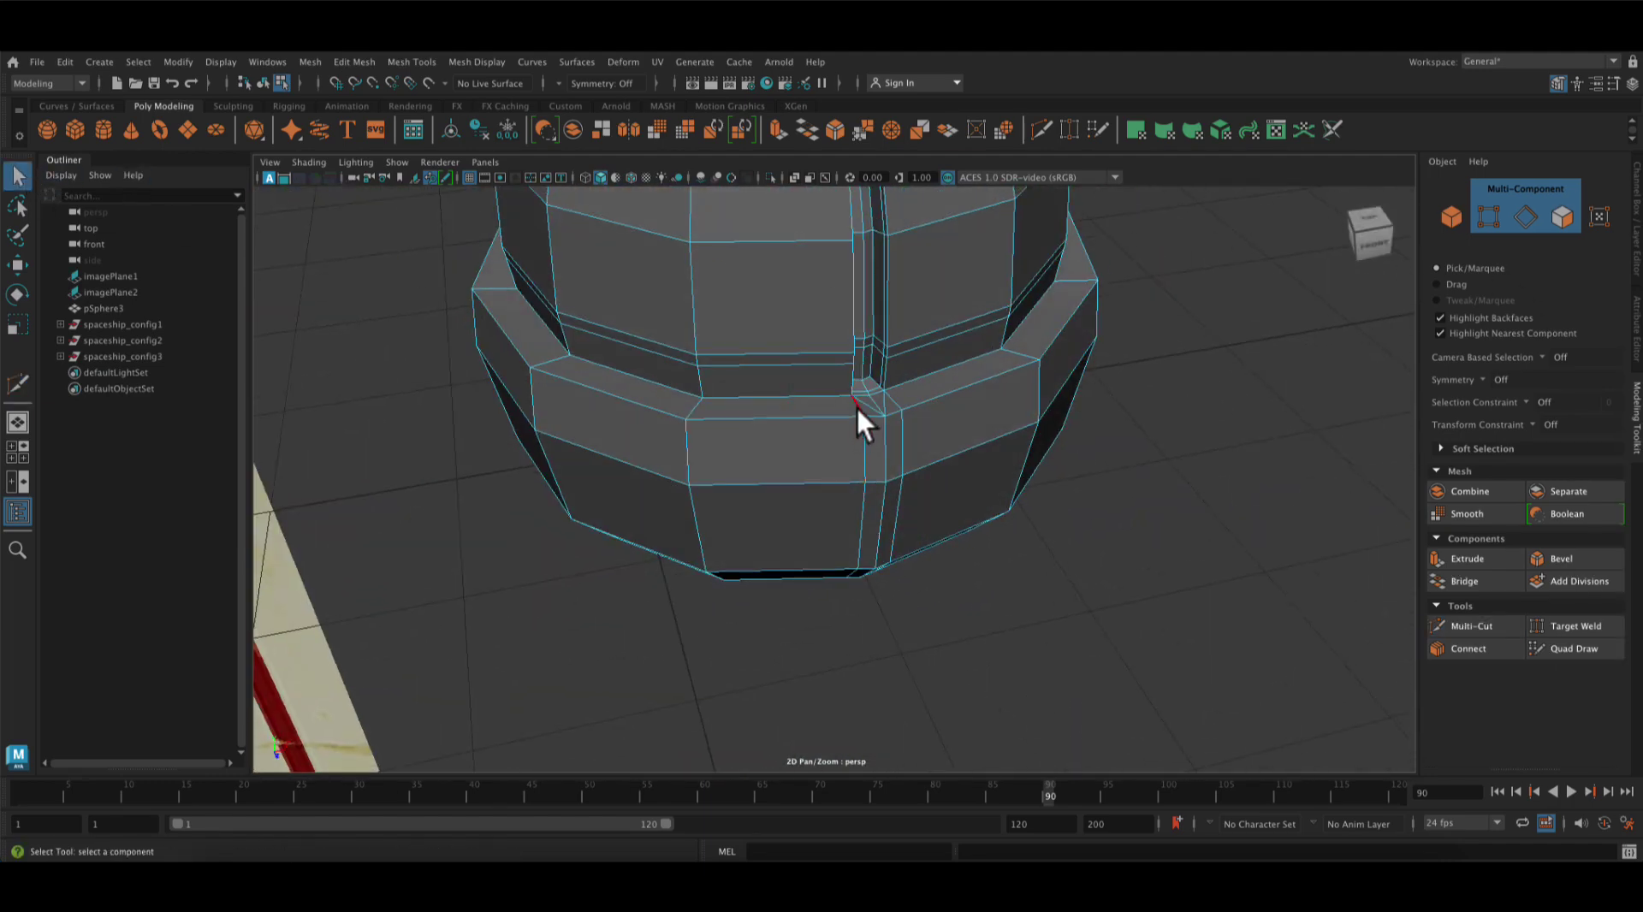
pyautogui.click(863, 433)
pyautogui.doubleClick(864, 431)
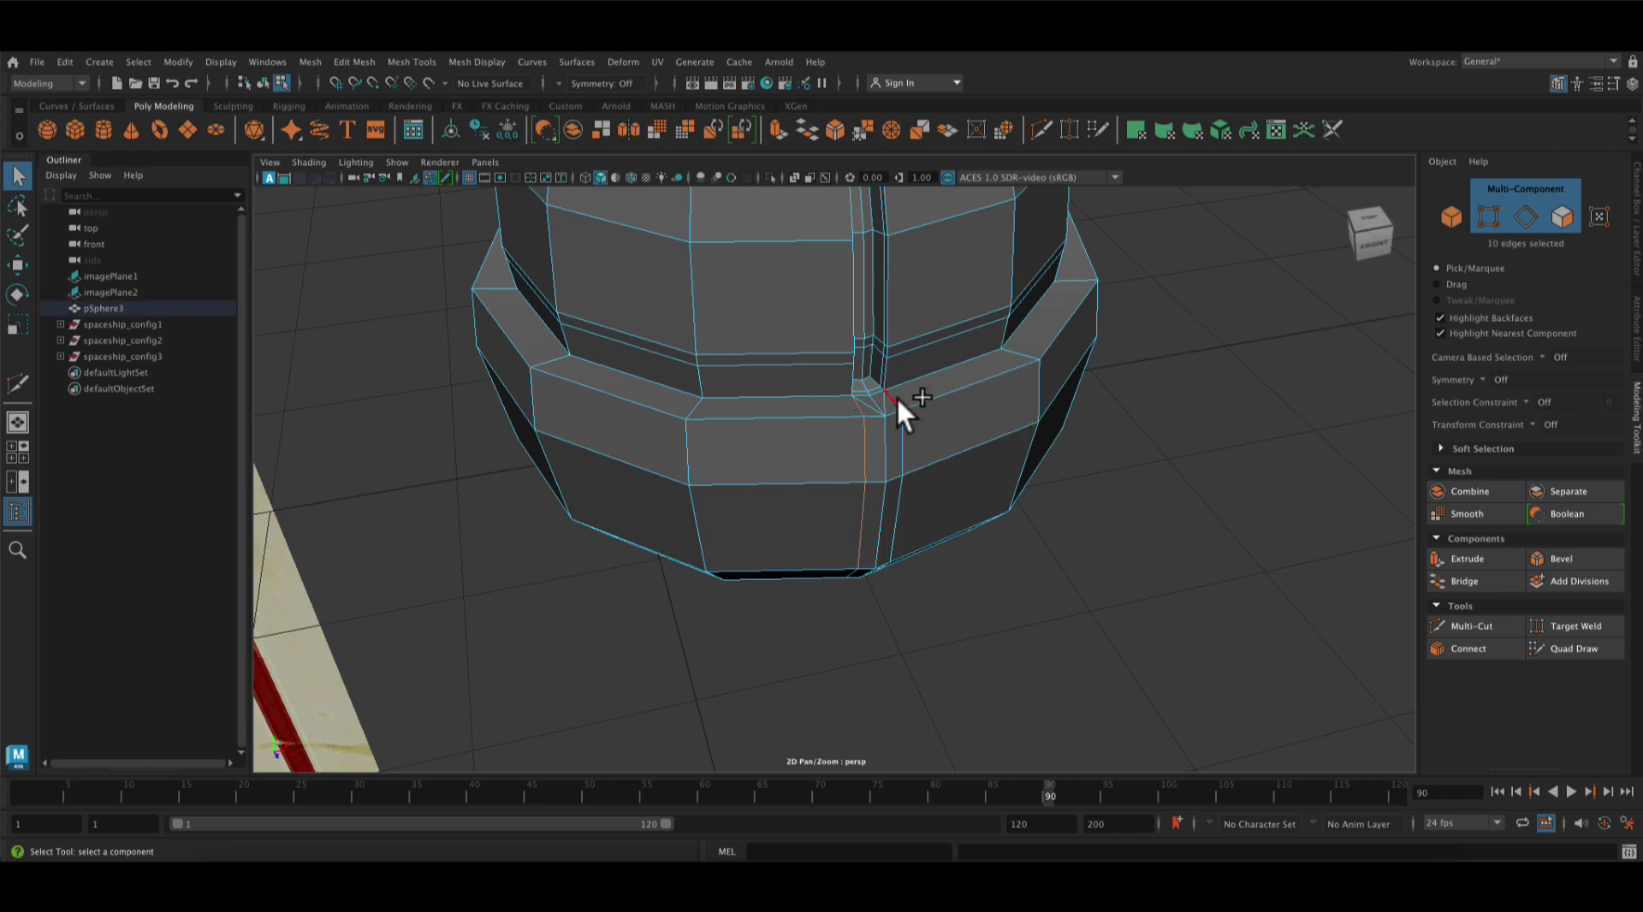
pyautogui.moveTo(1108, 603)
pyautogui.keyDown('alt'); pyautogui.mouseDown()
pyautogui.moveTo(1074, 500)
pyautogui.moveTo(1123, 619)
pyautogui.mouseUp(); pyautogui.keyUp('alt')
pyautogui.press('Delete')
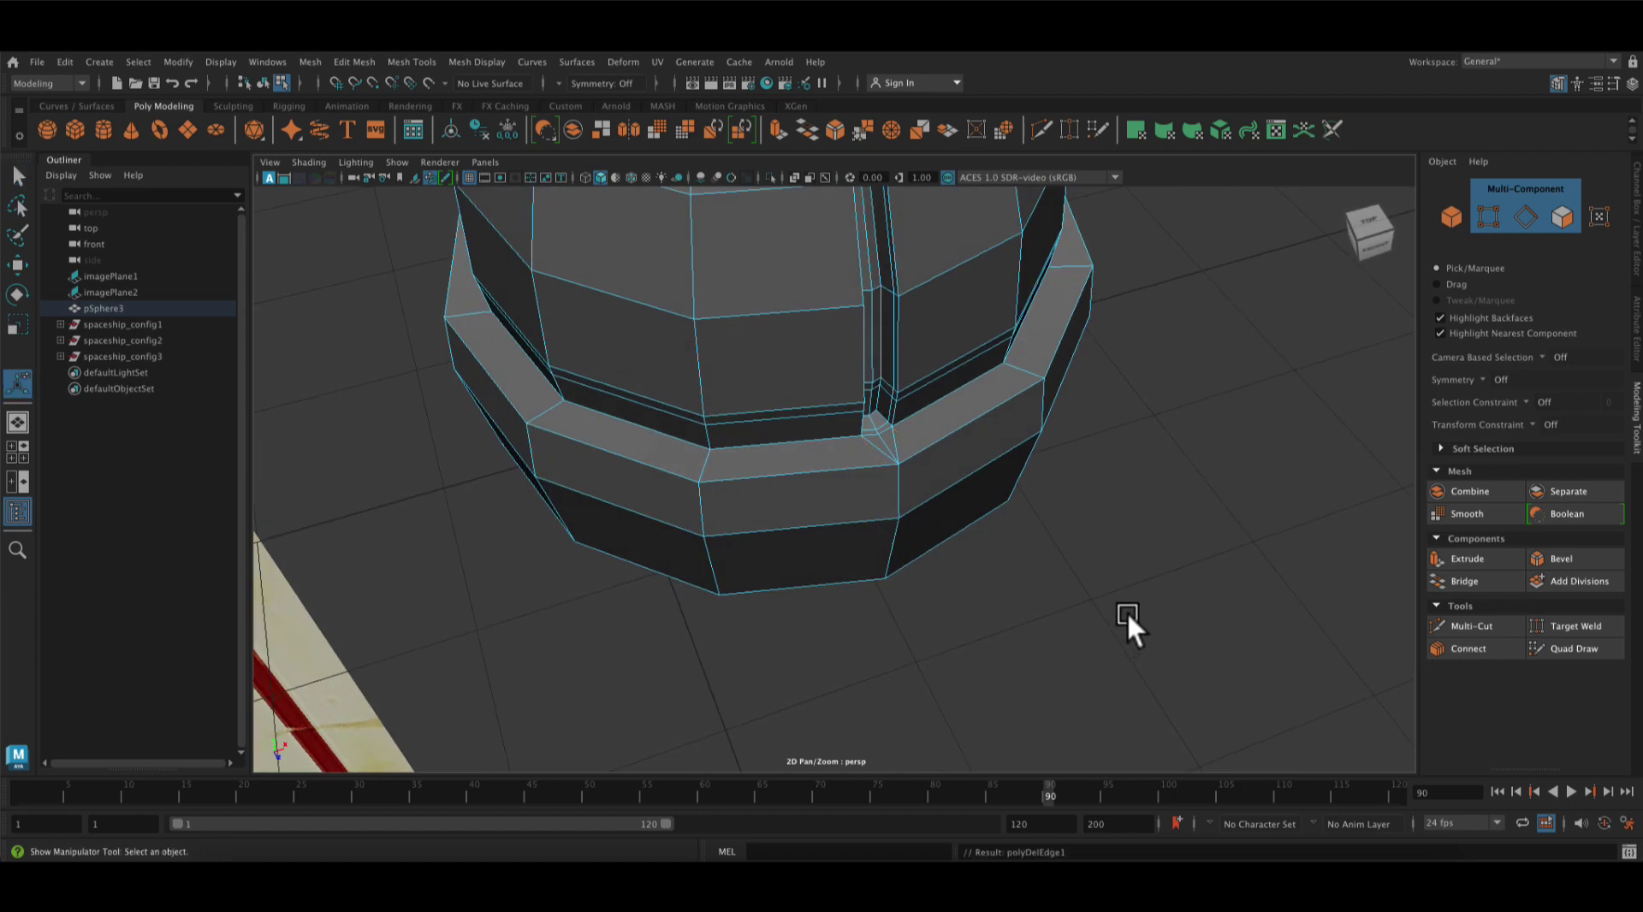
# Turn the casing's smooth mesh preview back on and deselect everything to check the seam
pyautogui.press('3')
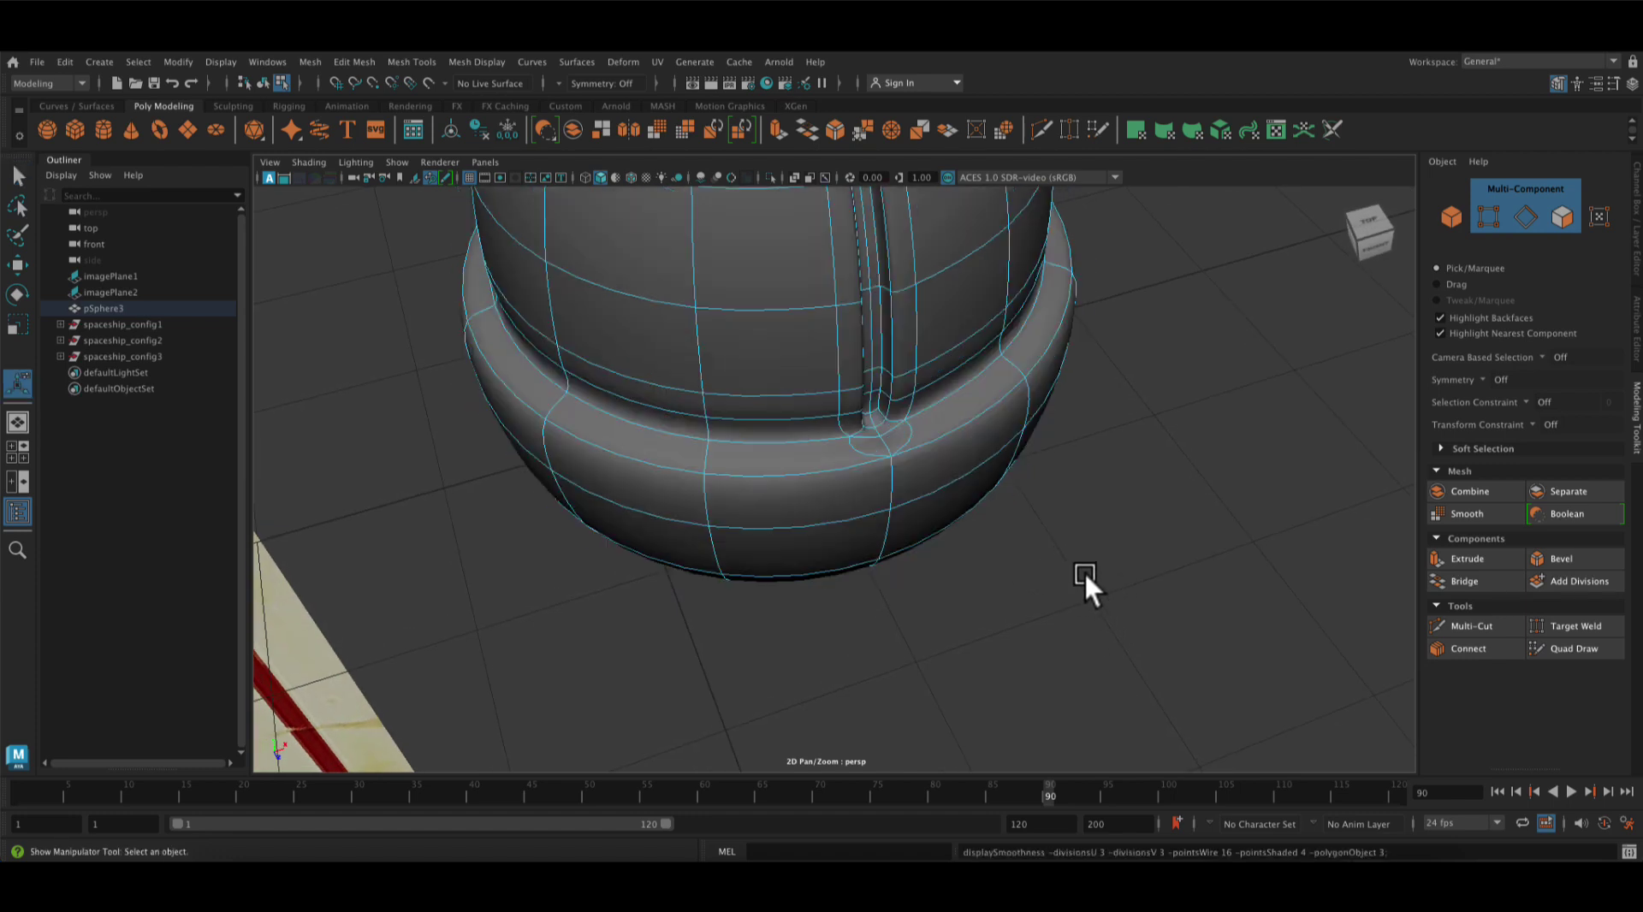
pyautogui.keyDown('alt'); pyautogui.moveTo(1180, 638); pyautogui.dragTo(1172, 587); pyautogui.keyUp('alt')
pyautogui.keyDown('alt'); pyautogui.moveTo(1172, 587); pyautogui.dragTo(1210, 783, button='middle'); pyautogui.keyUp('alt')
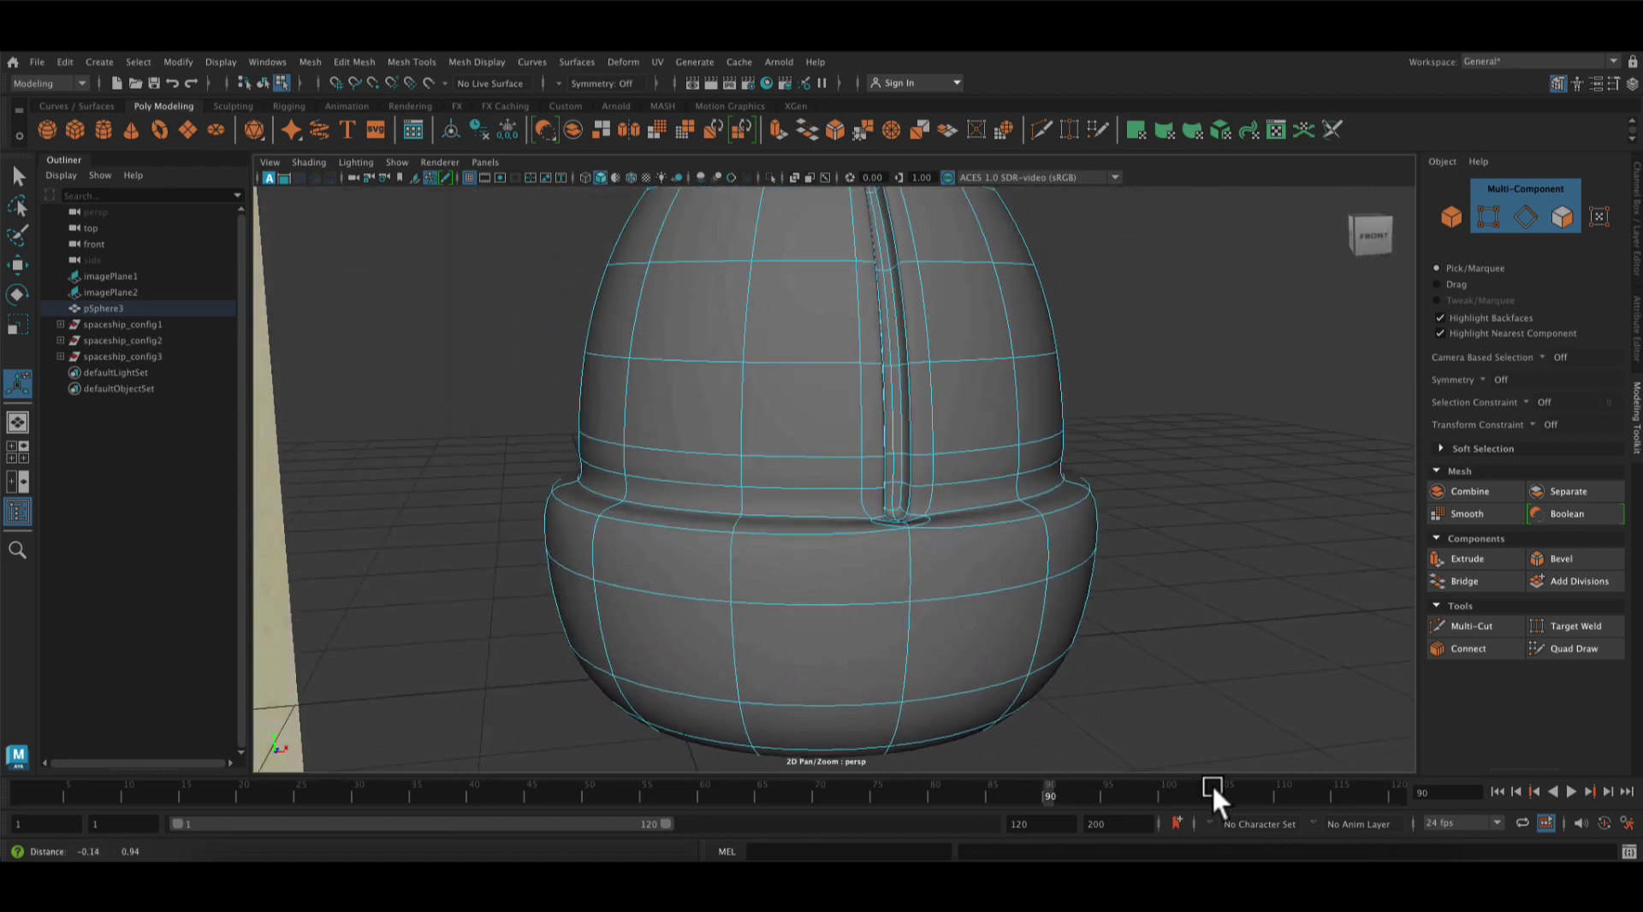
pyautogui.keyDown('alt'); pyautogui.moveTo(1228, 480); pyautogui.dragTo(1179, 467, button='right'); pyautogui.keyUp('alt')
pyautogui.keyDown('alt'); pyautogui.moveTo(1179, 467); pyautogui.dragTo(1181, 547); pyautogui.keyUp('alt')
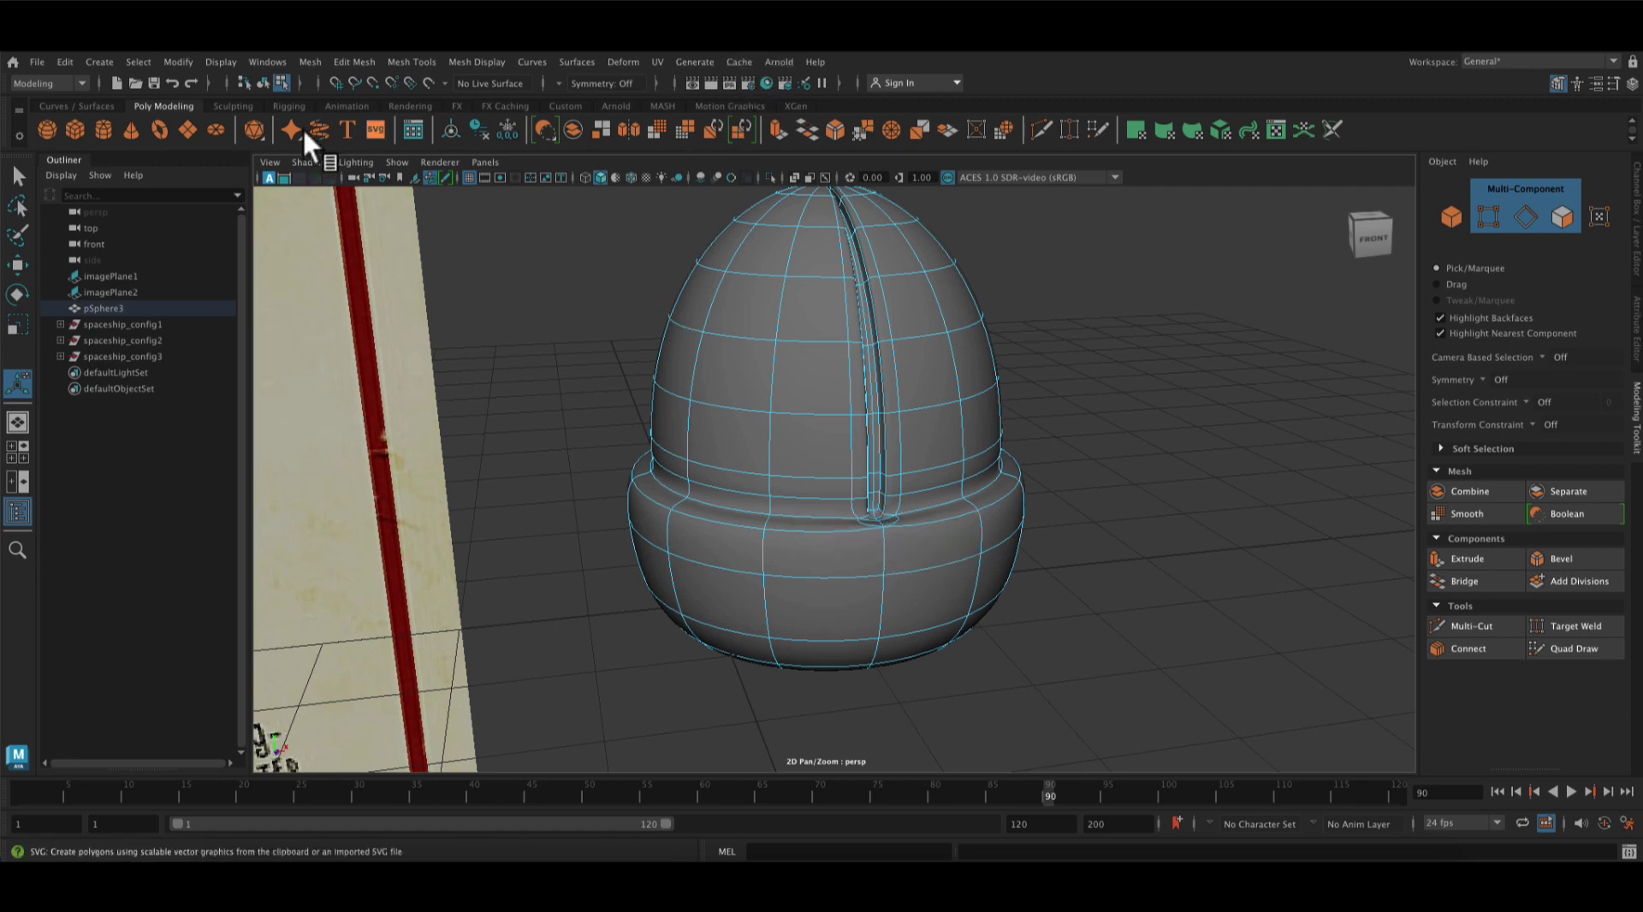
pyautogui.click(142, 61)
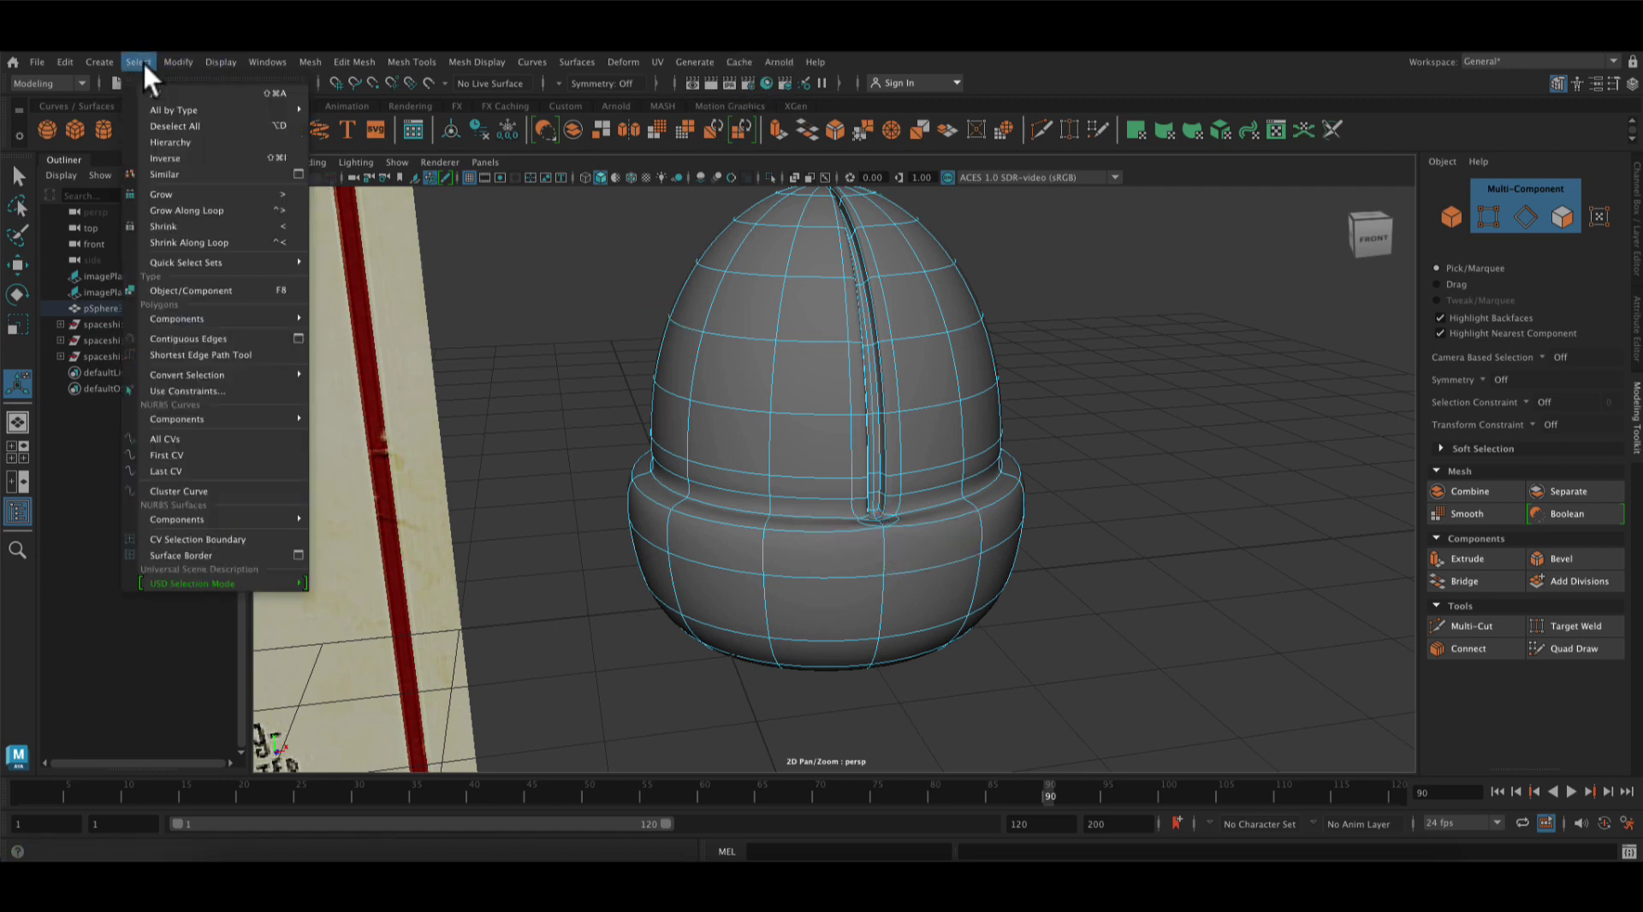
pyautogui.click(161, 123)
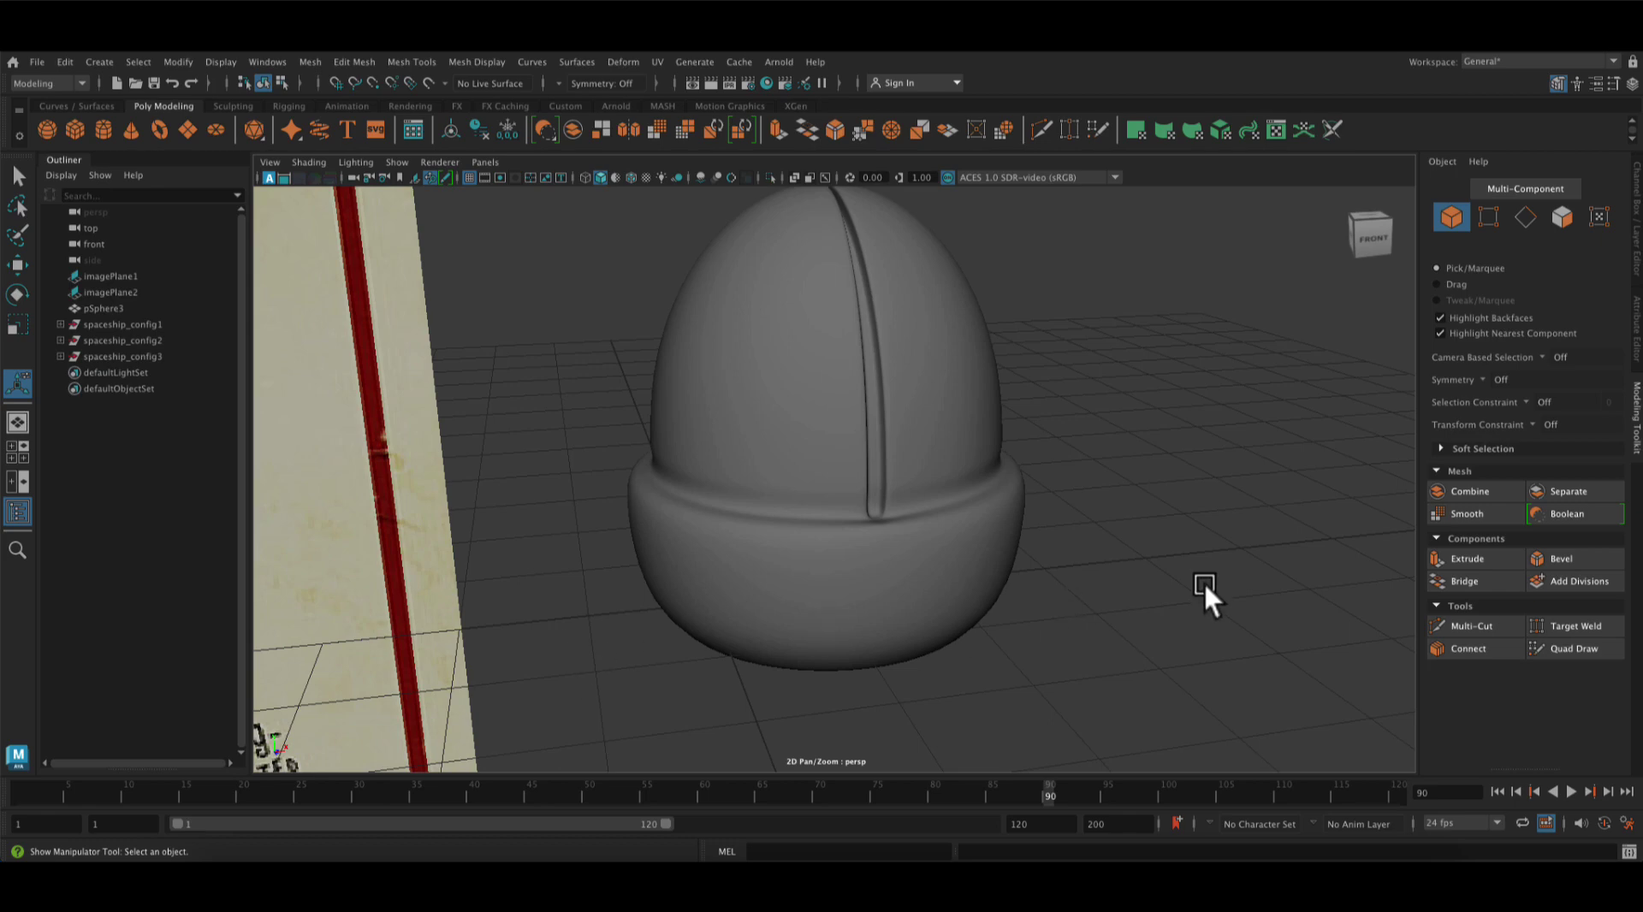
pyautogui.moveTo(1203, 578)
pyautogui.keyDown('alt'); pyautogui.mouseDown()
pyautogui.moveTo(1255, 660)
pyautogui.moveTo(1159, 525)
pyautogui.moveTo(1199, 579)
pyautogui.mouseUp(); pyautogui.keyUp('alt')
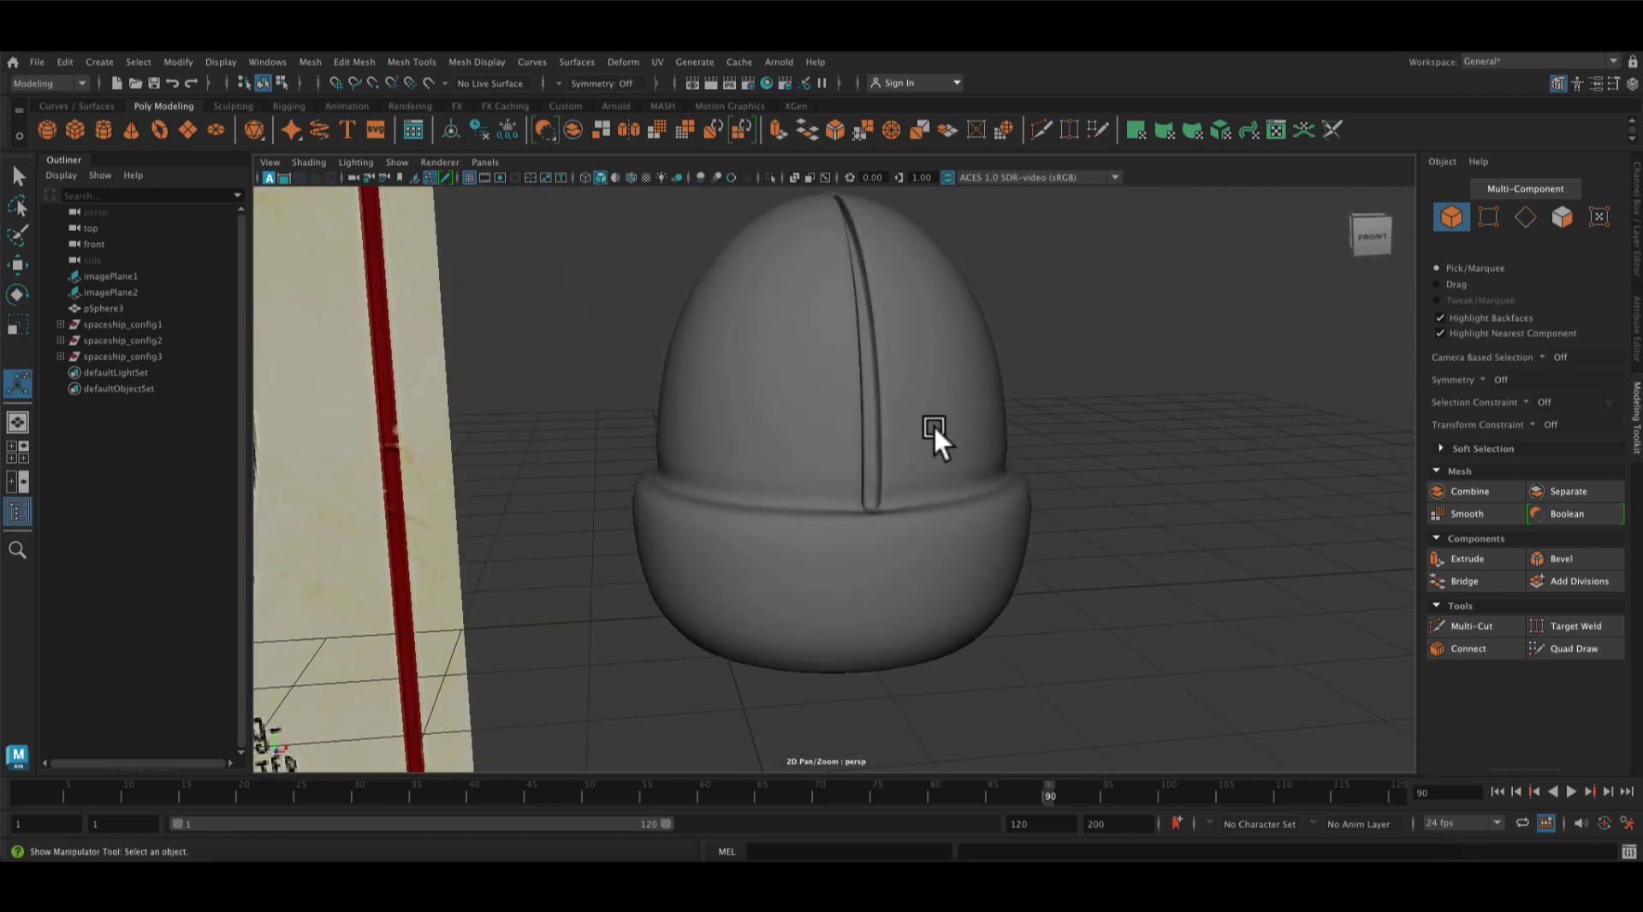
# Select the casing's vertical edge loop next to the front seam and add closely offset edge loops on both sides of it
pyautogui.click(876, 549)
pyautogui.keyDown('alt'); pyautogui.moveTo(1082, 568); pyautogui.dragTo(947, 606); pyautogui.keyUp('alt')
pyautogui.click(14, 171)
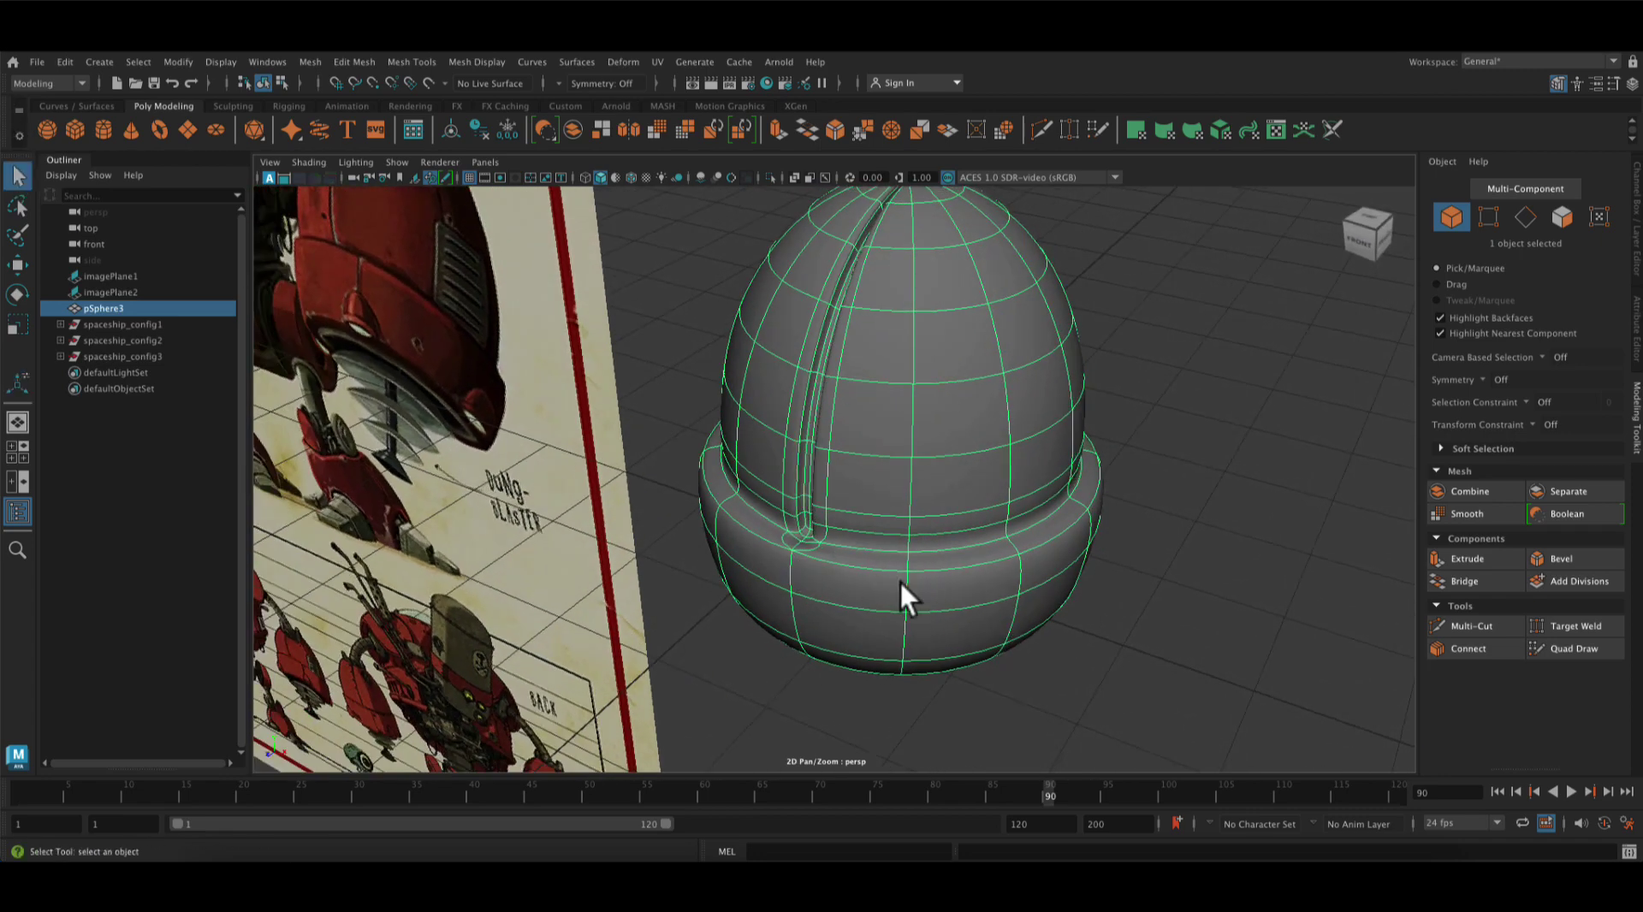
pyautogui.moveTo(902, 582); pyautogui.dragTo(909, 252, button='right')
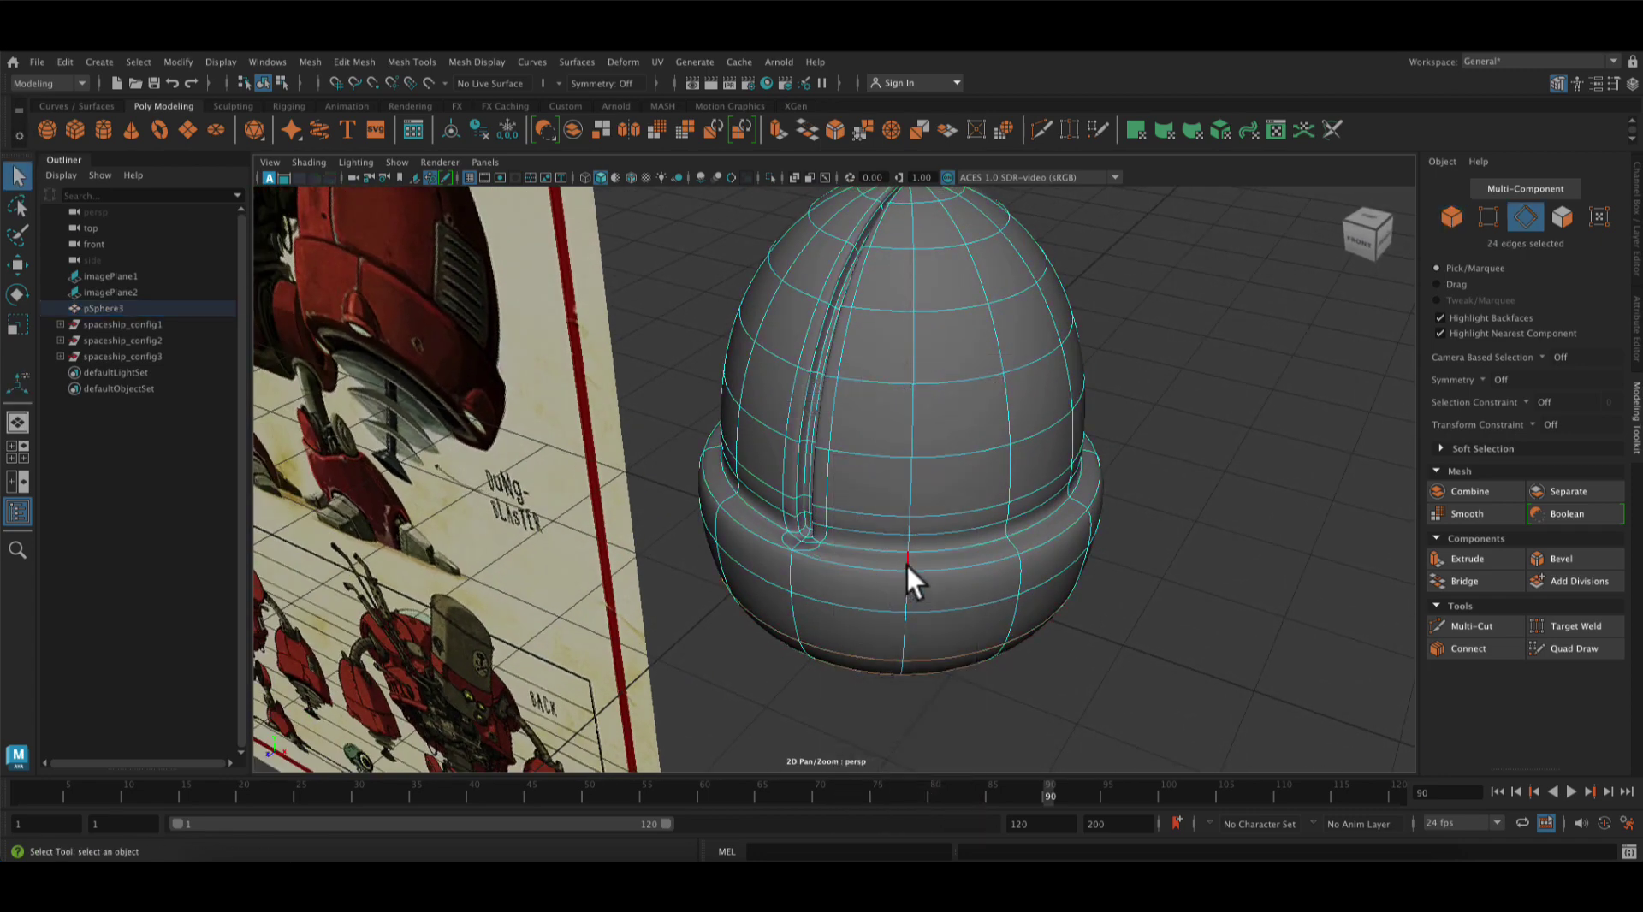
pyautogui.click(460, 65)
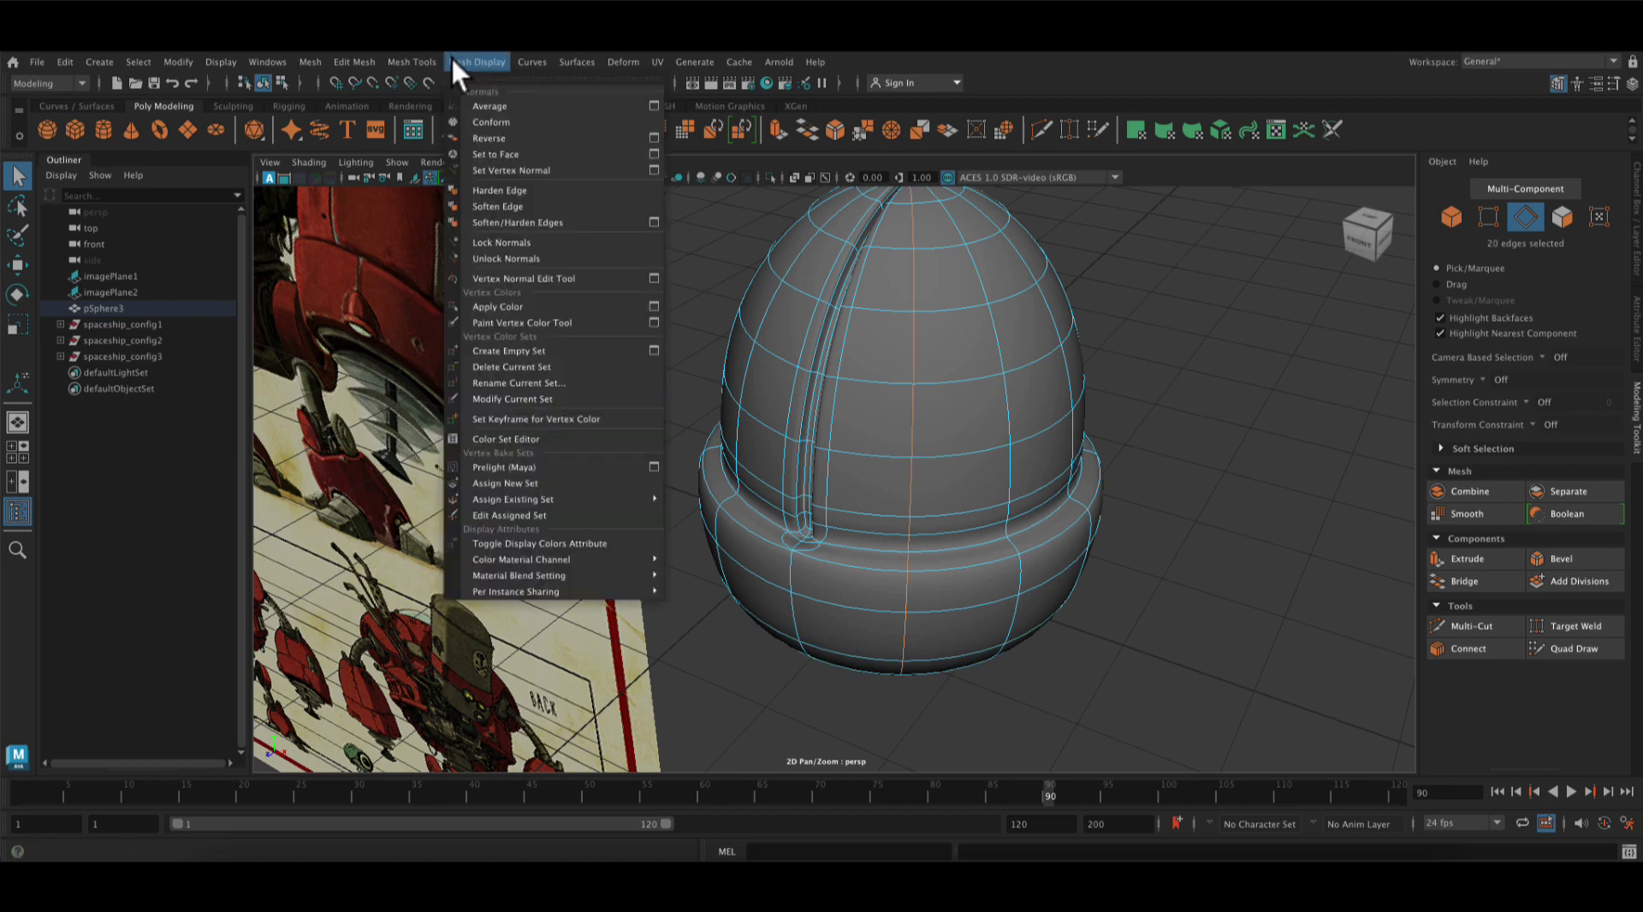
pyautogui.moveTo(428, 64)
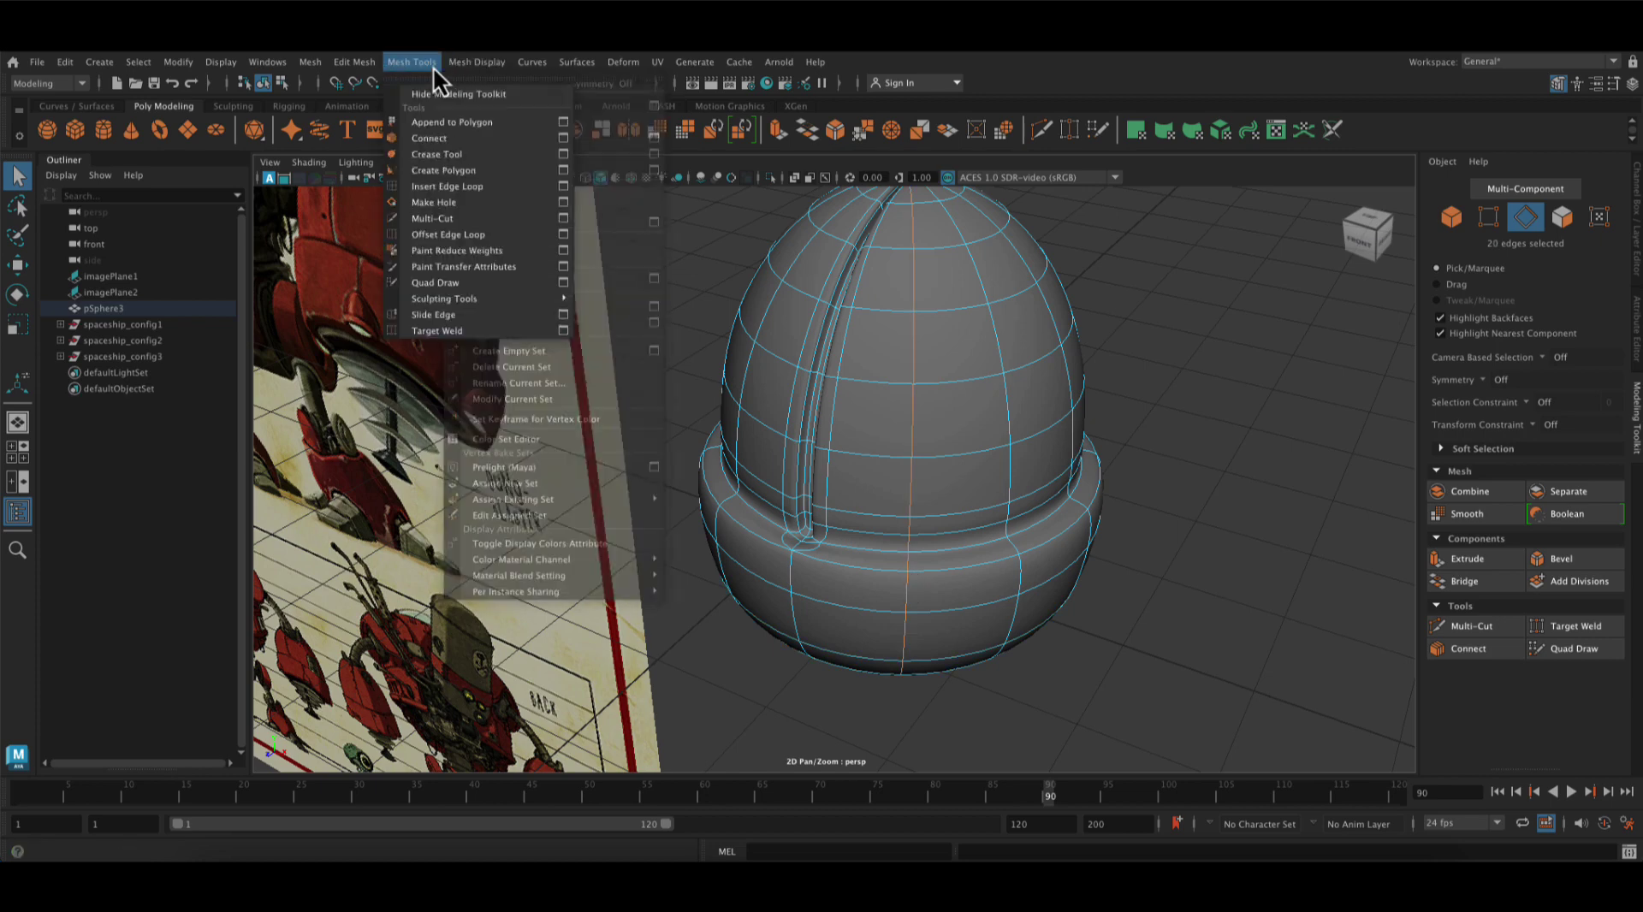
pyautogui.click(443, 233)
pyautogui.moveTo(907, 521); pyautogui.dragTo(867, 526)
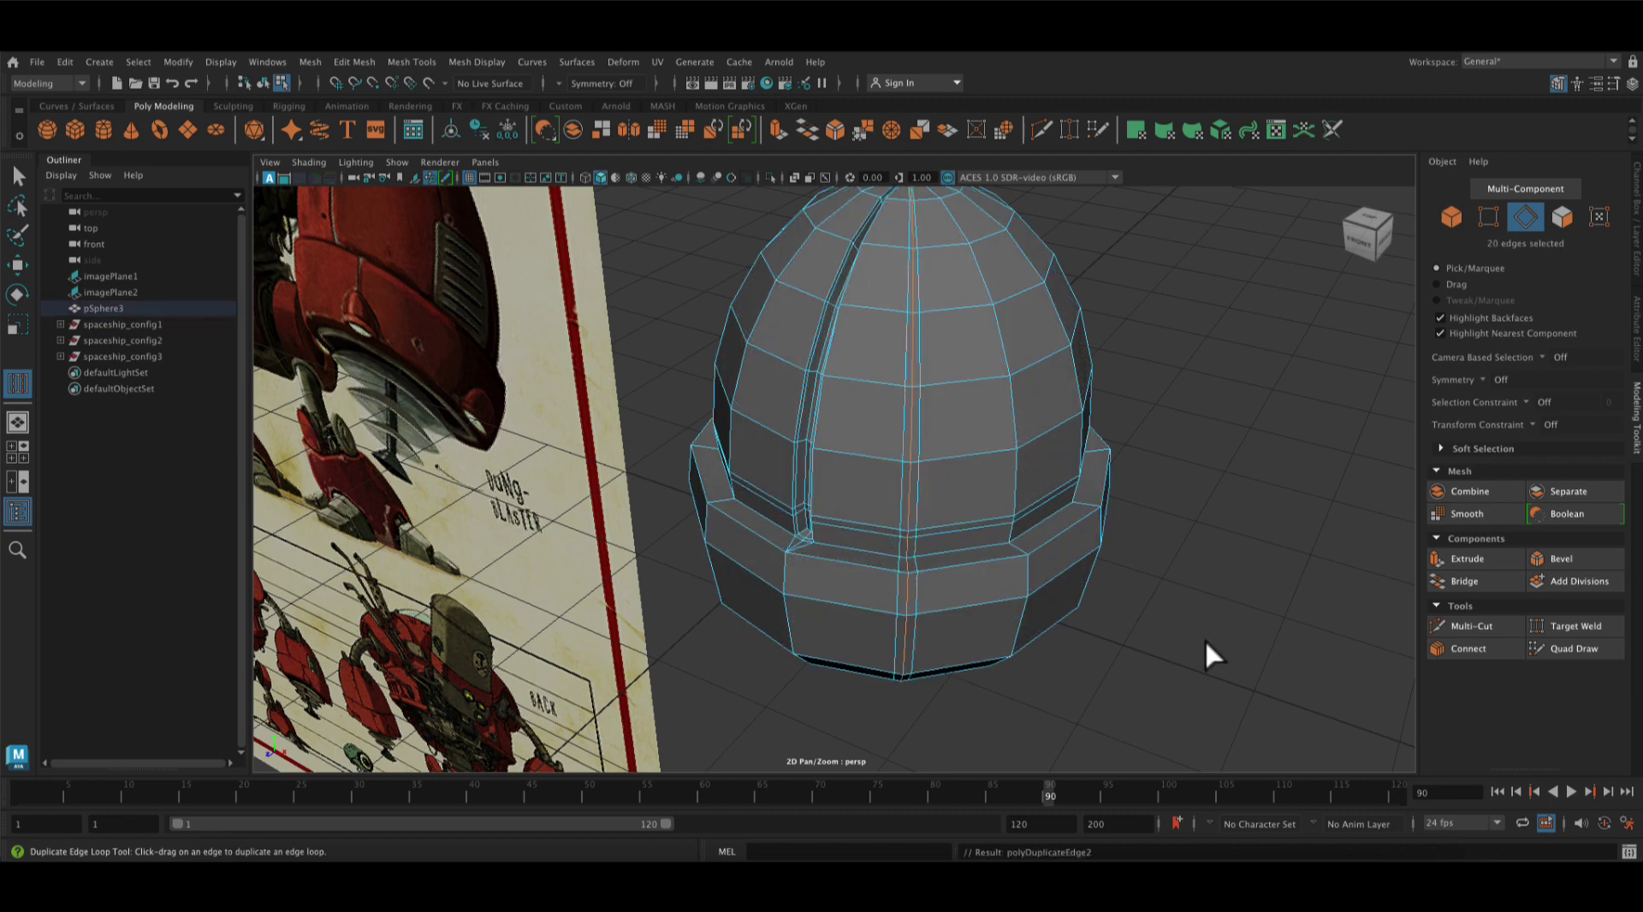
# Select all faces of the narrow vertical strip between the offset edge loops on the rim band, continuing underneath into the opening
pyautogui.keyDown('alt'); pyautogui.moveTo(1205, 639); pyautogui.dragTo(1213, 604); pyautogui.keyUp('alt')
pyautogui.moveTo(991, 356); pyautogui.dragTo(998, 407, button='right')
pyautogui.keyDown('alt'); pyautogui.moveTo(1092, 473); pyautogui.dragTo(921, 556); pyautogui.keyUp('alt')
pyautogui.doubleClick(922, 557)
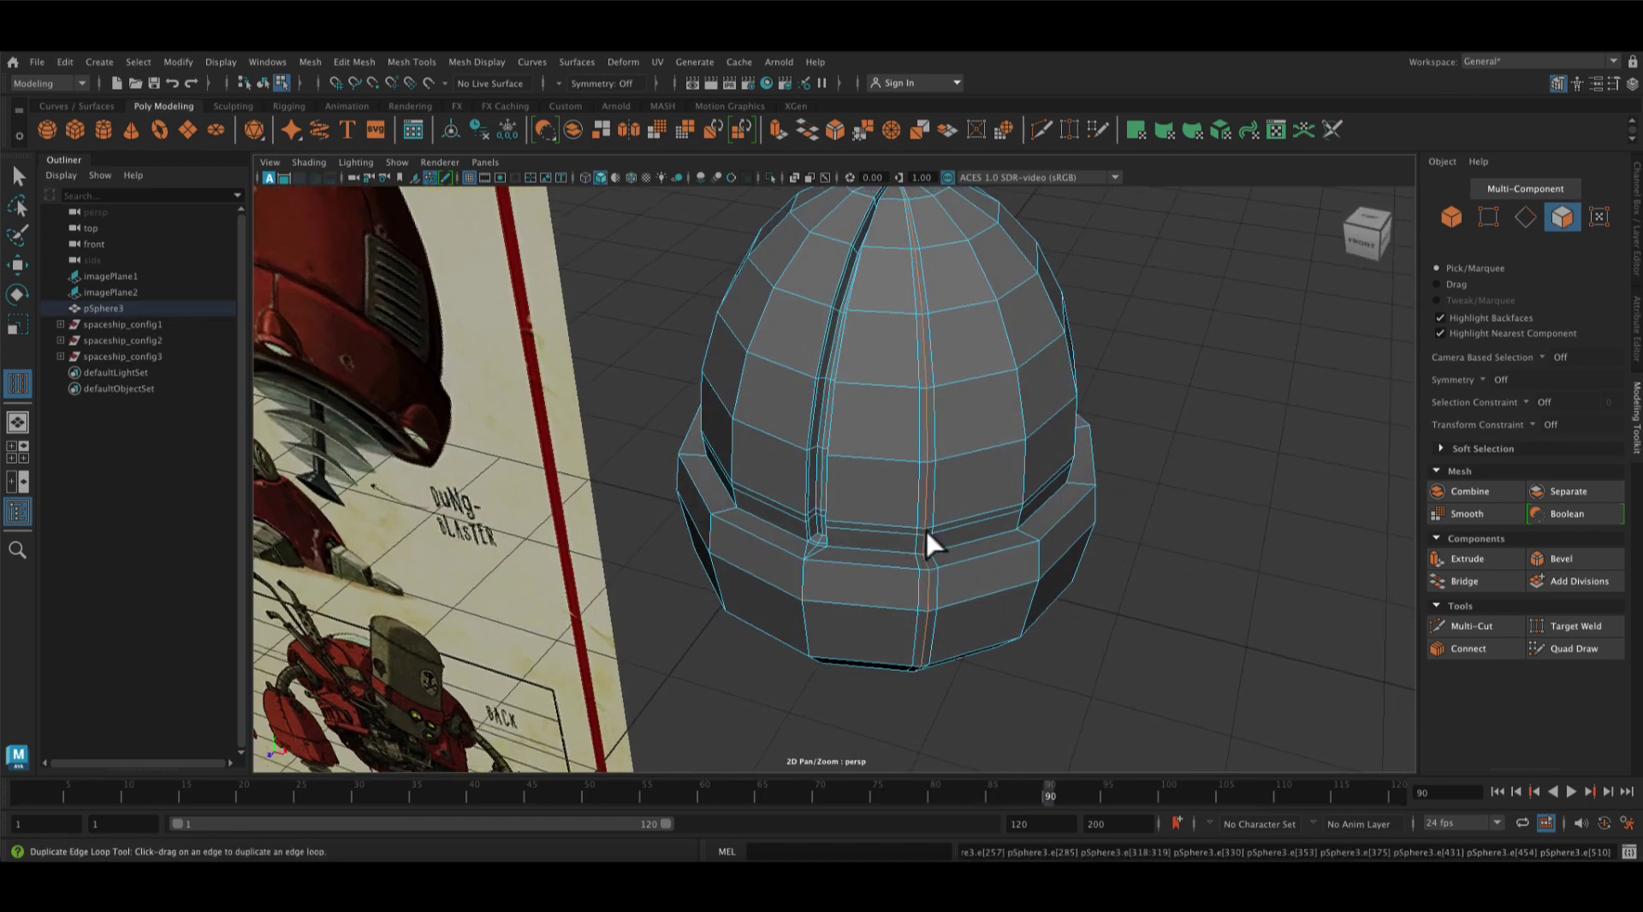
pyautogui.click(23, 180)
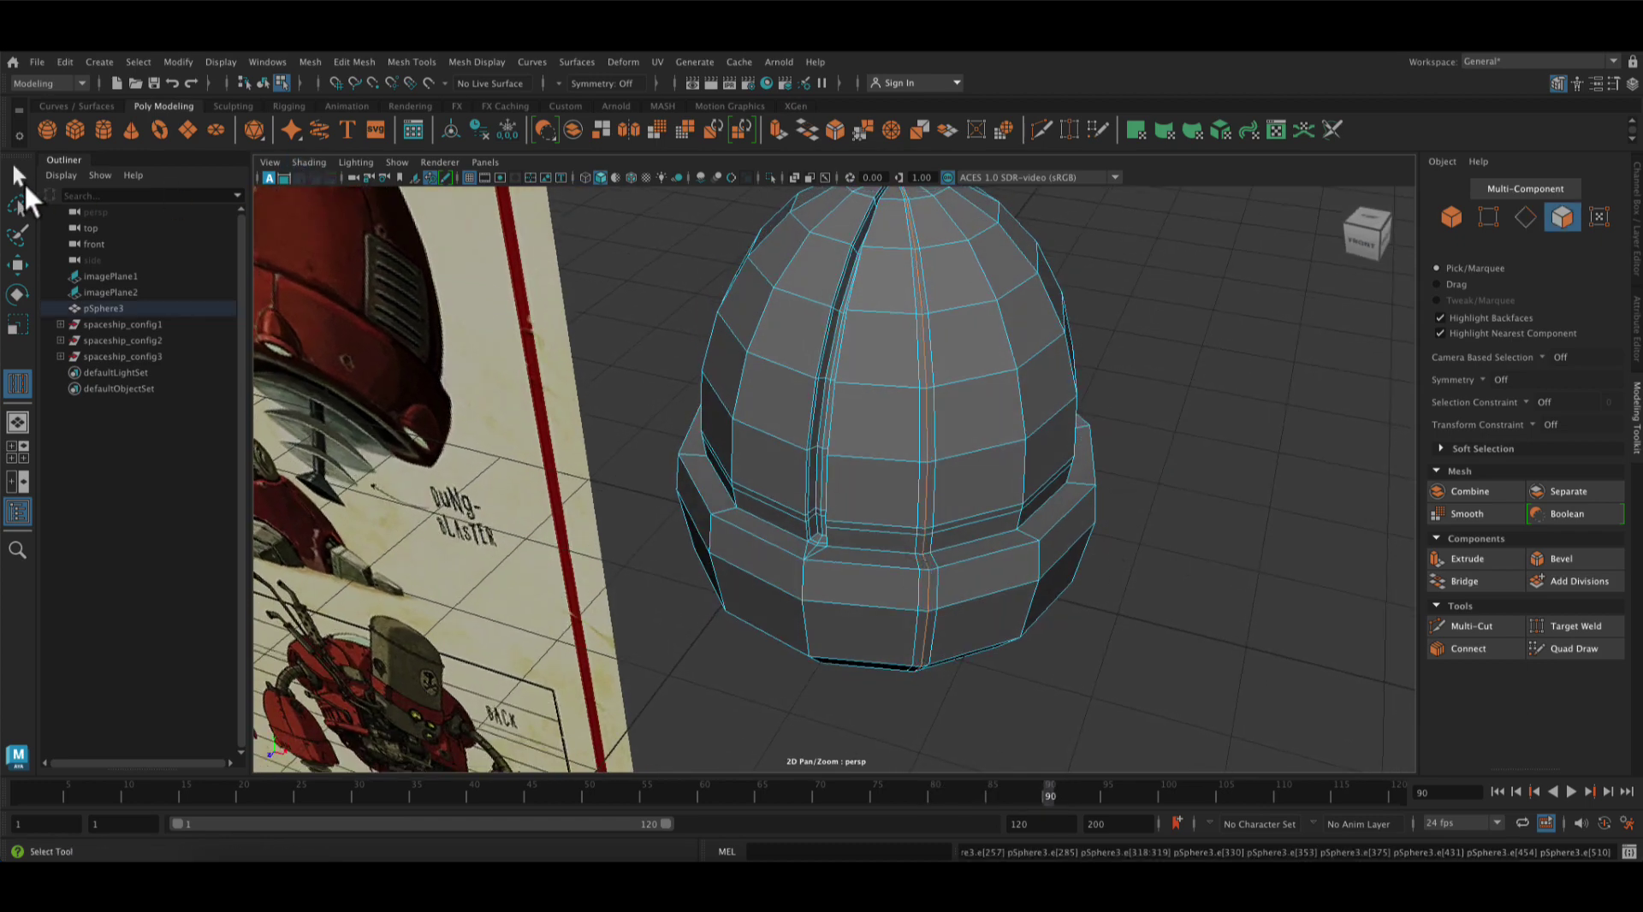
pyautogui.click(922, 558)
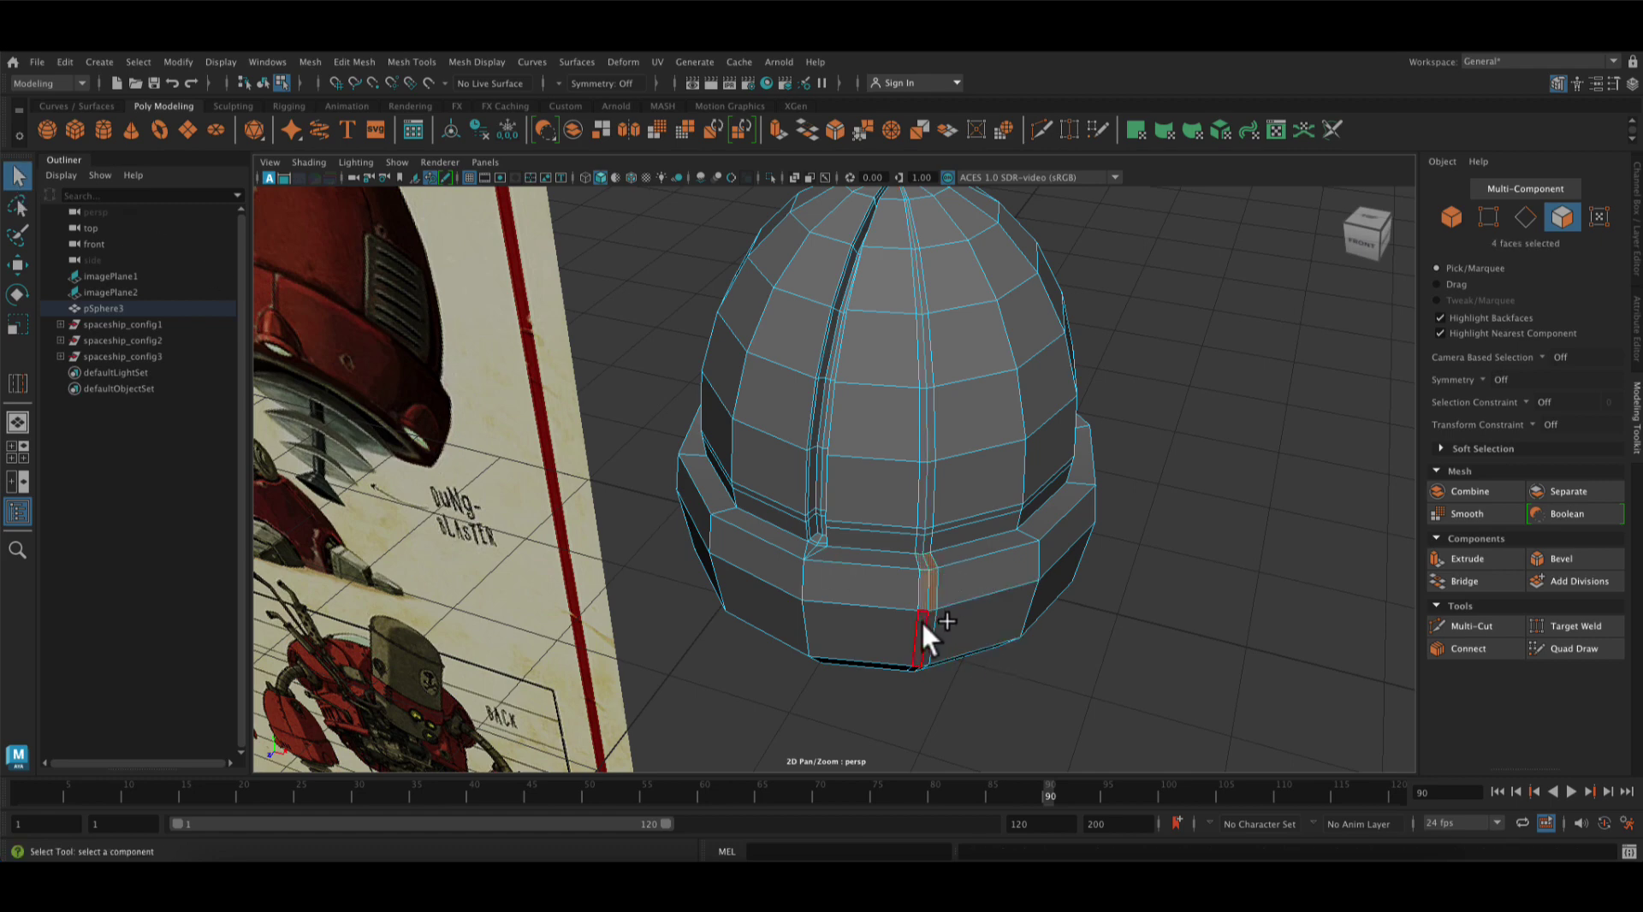
pyautogui.keyDown('alt'); pyautogui.moveTo(1137, 695); pyautogui.dragTo(1131, 590); pyautogui.keyUp('alt')
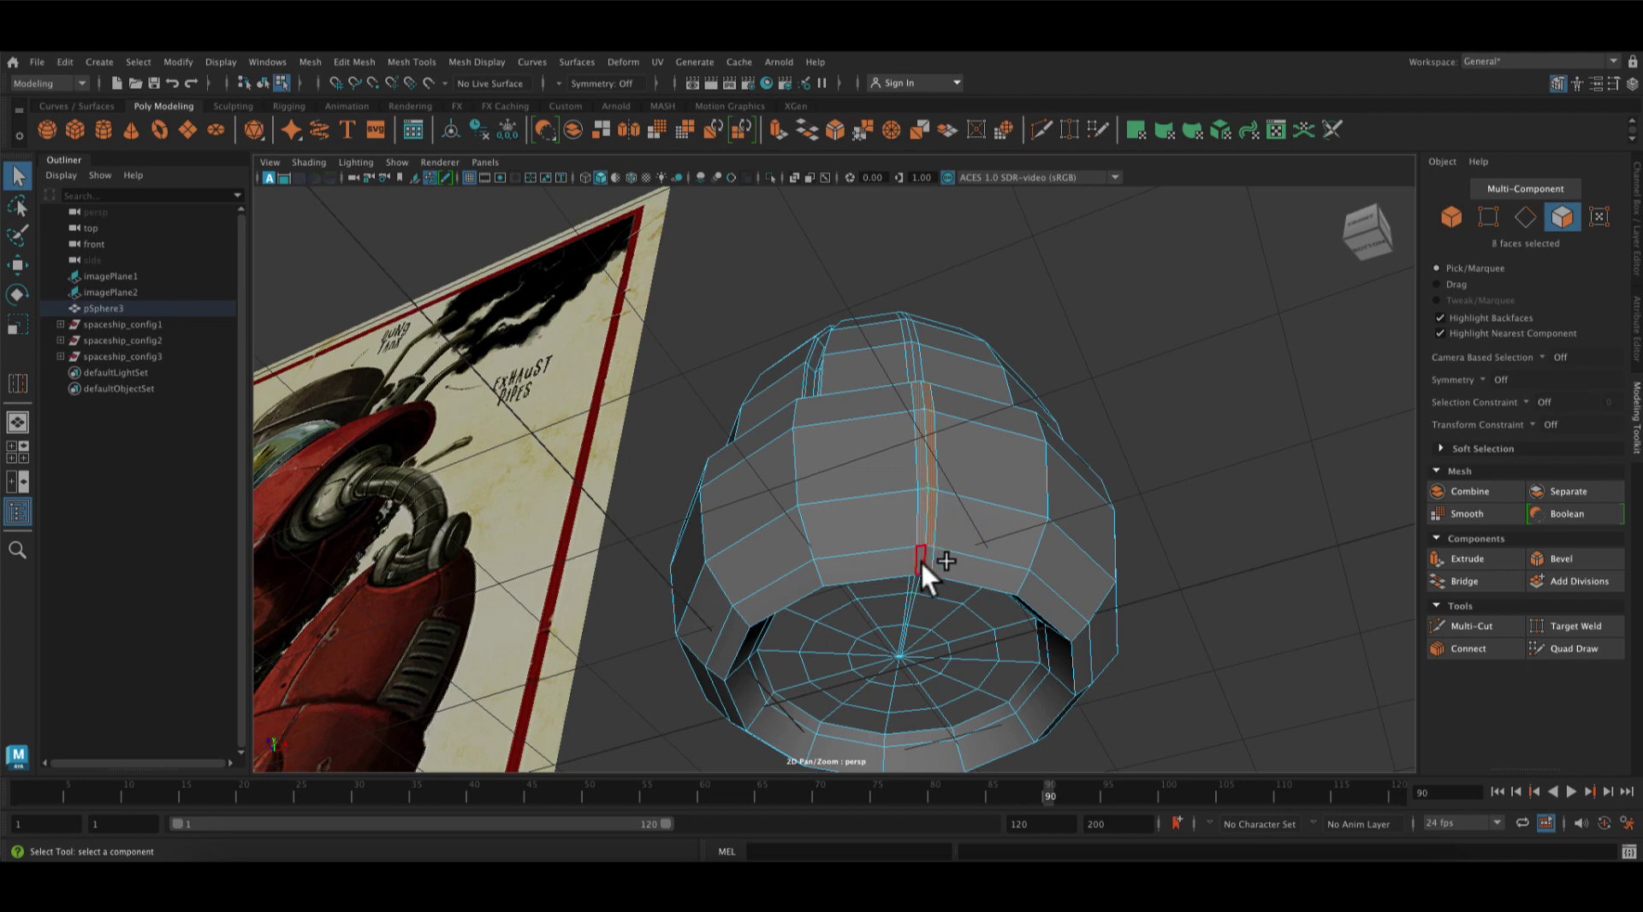
pyautogui.keyDown('alt'); pyautogui.moveTo(1239, 656); pyautogui.dragTo(1217, 595); pyautogui.keyUp('alt')
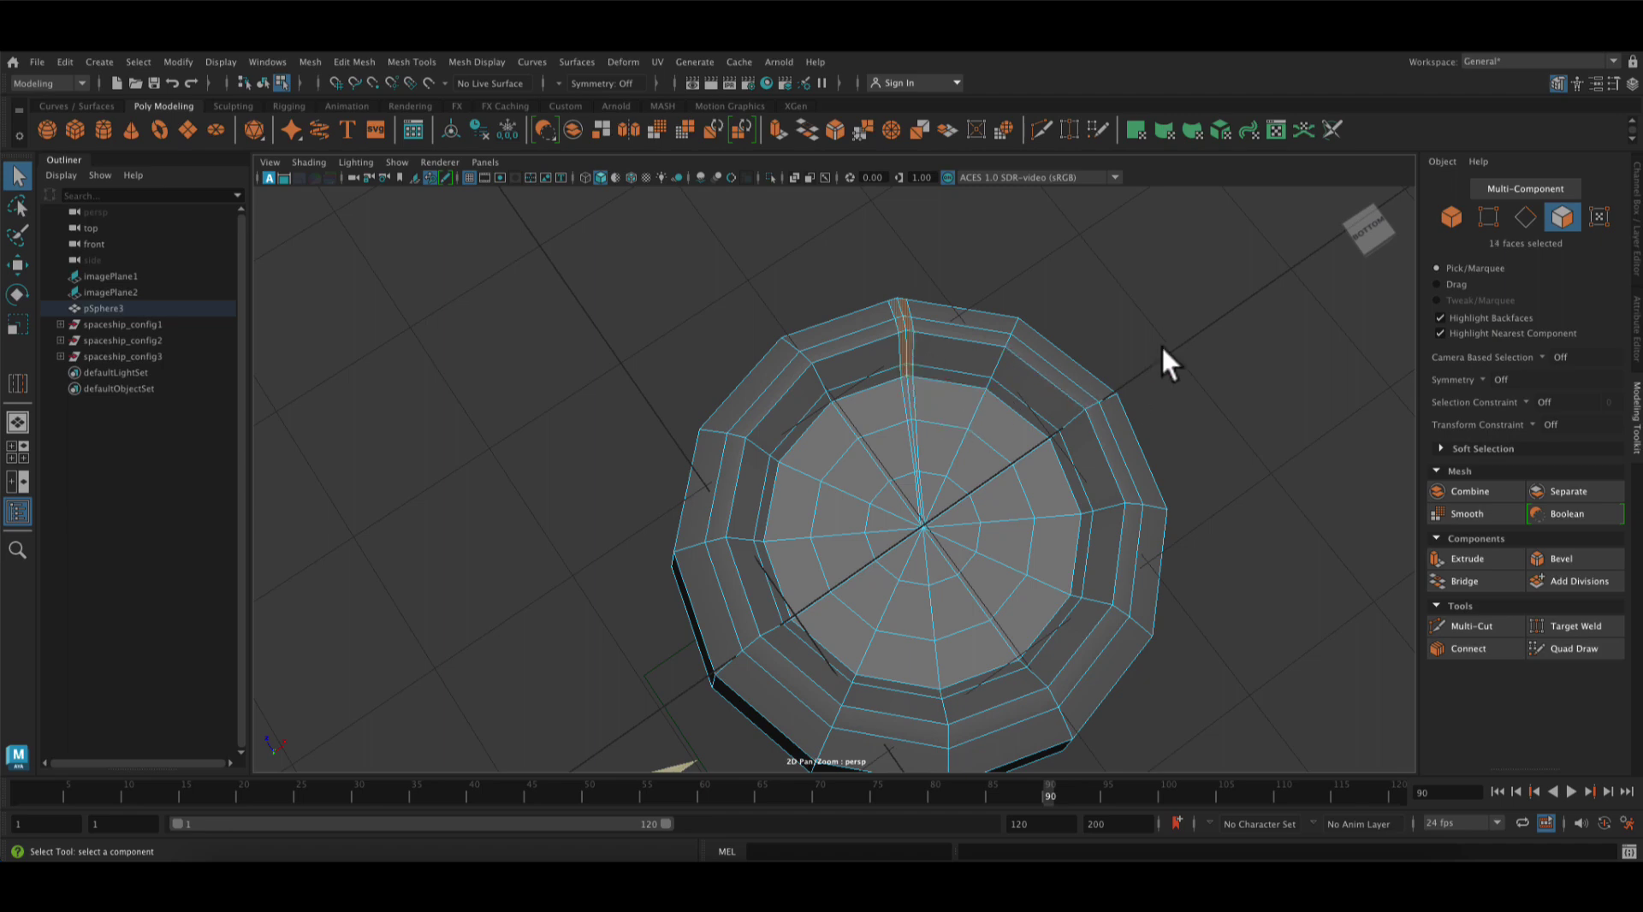
pyautogui.keyDown('alt'); pyautogui.moveTo(1162, 335); pyautogui.dragTo(1109, 520); pyautogui.keyUp('alt')
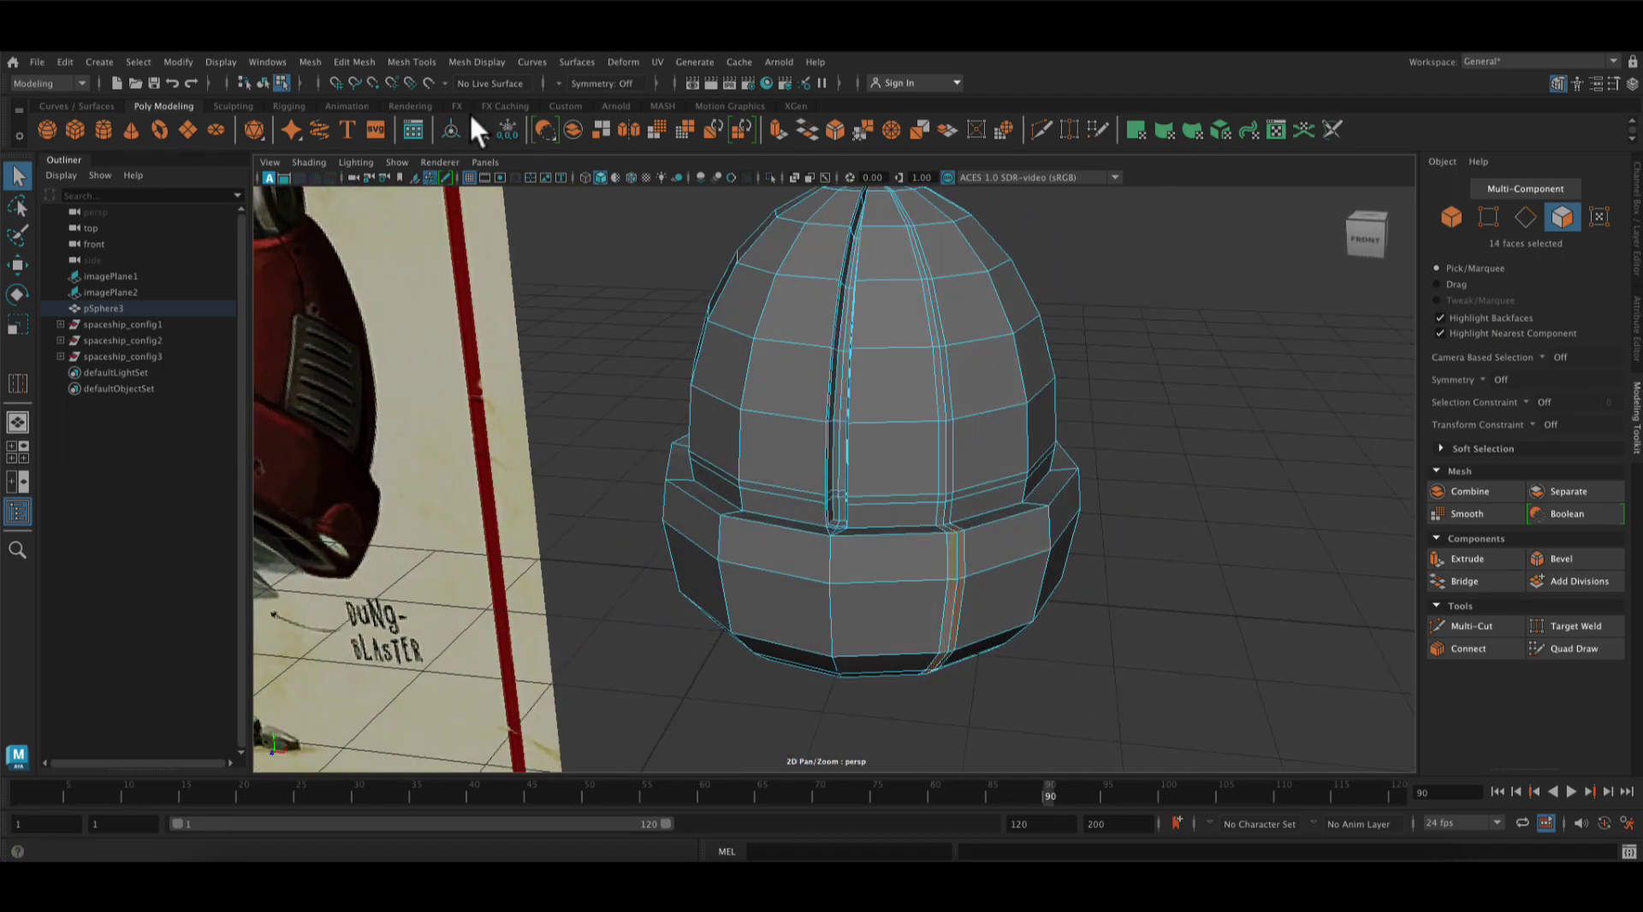
# Extrude the selected rim strip faces inward with a Local Translate Z of -0.061
pyautogui.click(364, 60)
pyautogui.click(459, 256)
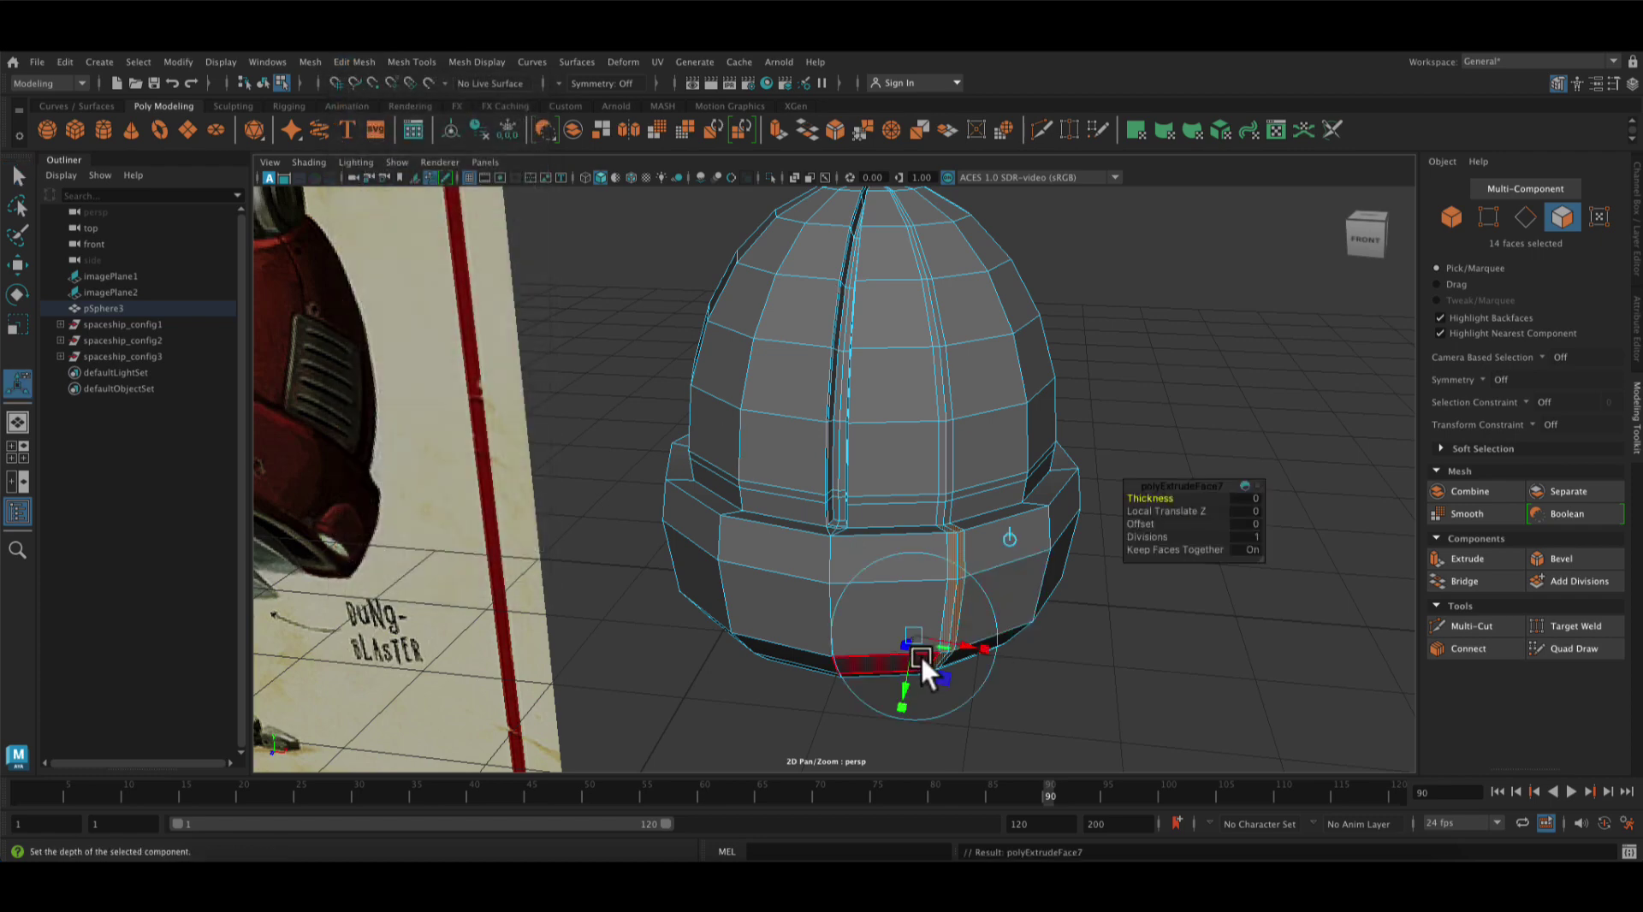
pyautogui.keyDown('alt'); pyautogui.moveTo(1126, 703); pyautogui.dragTo(1199, 692); pyautogui.keyUp('alt')
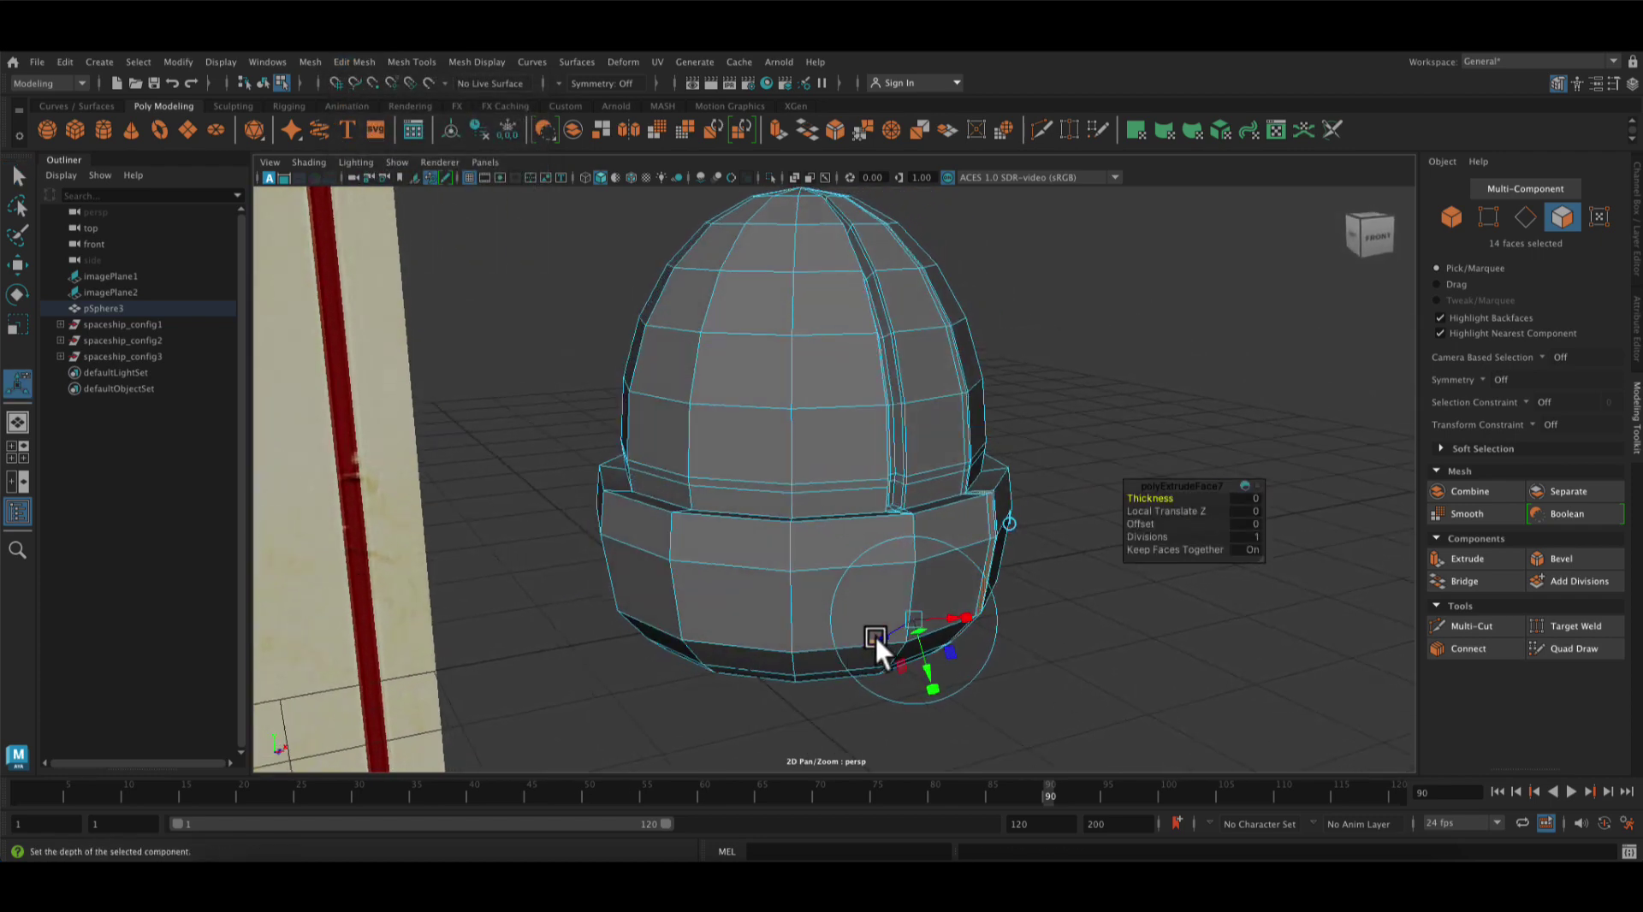
pyautogui.moveTo(879, 635); pyautogui.dragTo(890, 633)
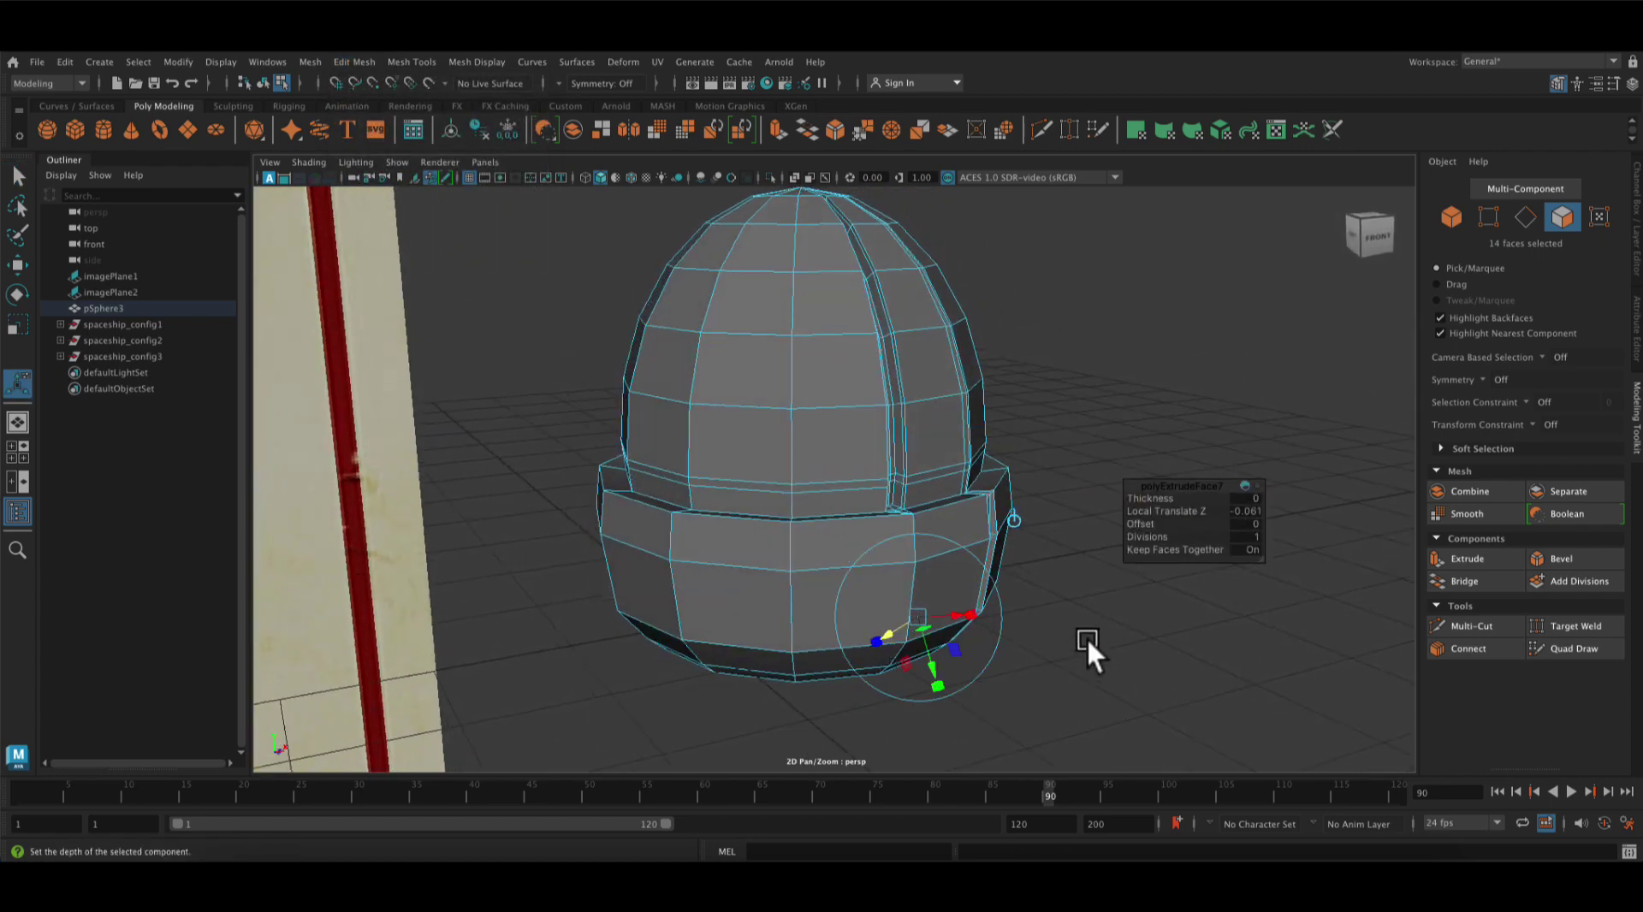
# Extrude the same strip faces inward a second time to deepen the recessed rim seam, and return to the Select tool
pyautogui.keyDown('alt'); pyautogui.moveTo(1086, 635); pyautogui.dragTo(924, 676); pyautogui.keyUp('alt')
pyautogui.click(359, 62)
pyautogui.click(374, 218)
pyautogui.keyDown('alt'); pyautogui.moveTo(934, 742); pyautogui.dragTo(1191, 669); pyautogui.keyUp('alt')
pyautogui.moveTo(875, 670); pyautogui.dragTo(886, 670)
pyautogui.keyDown('alt'); pyautogui.moveTo(1168, 656); pyautogui.dragTo(1050, 715); pyautogui.keyUp('alt')
pyautogui.click(15, 175)
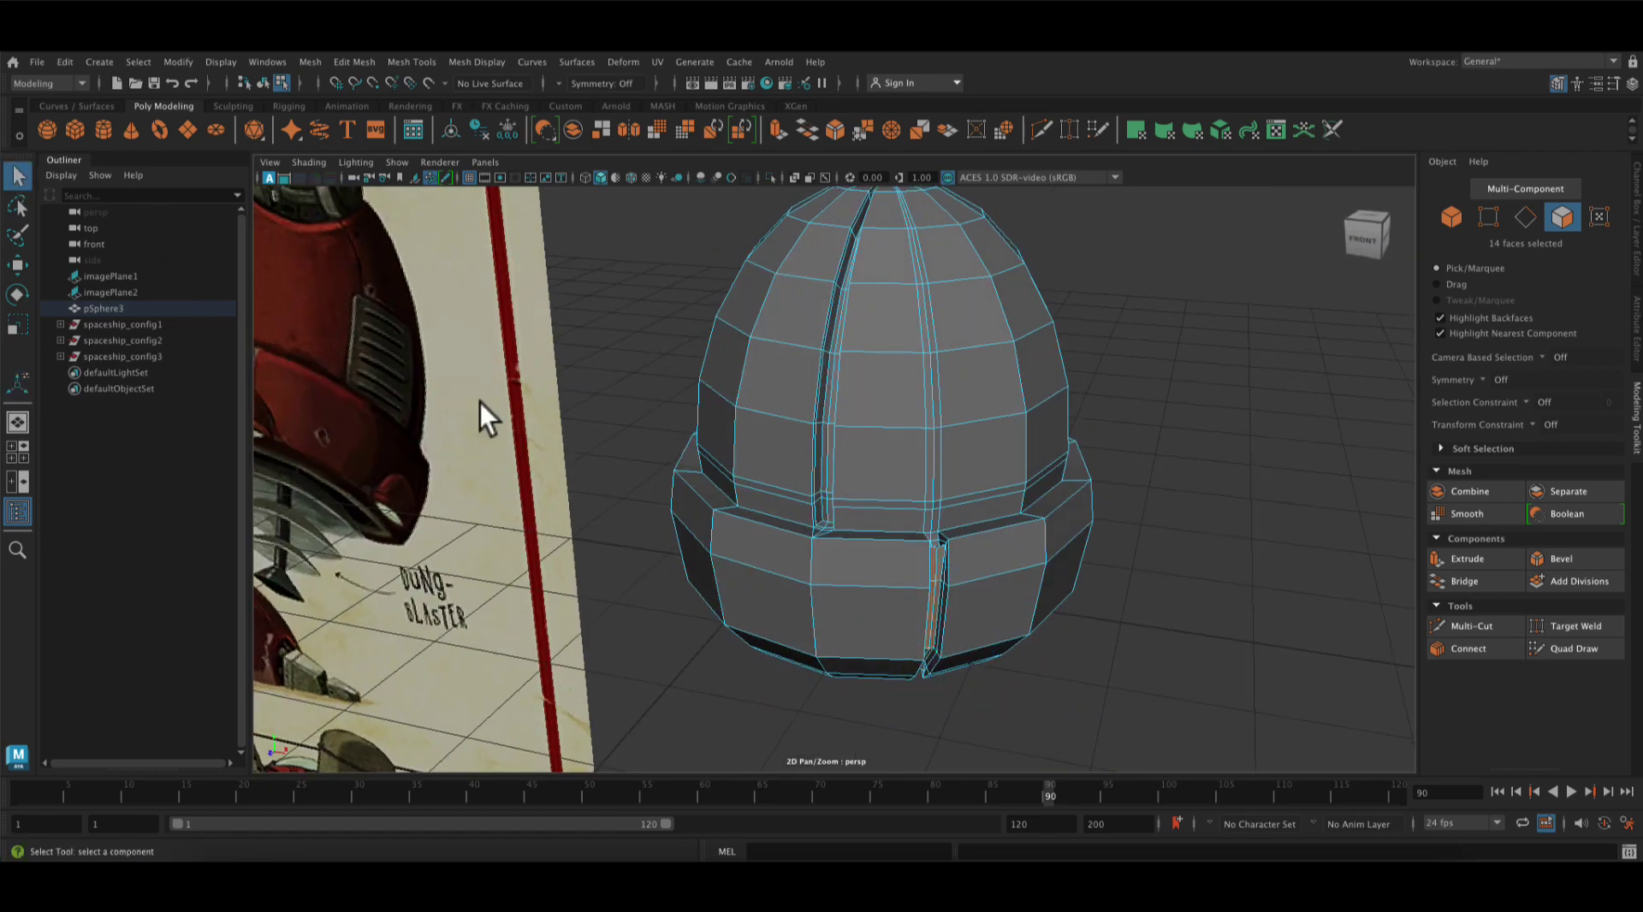
# Switch the casing to object mode with smooth mesh preview and inspect the upper end of the new rim seam
pyautogui.click(600, 334)
pyautogui.moveTo(876, 426); pyautogui.dragTo(937, 351, button='right')
pyautogui.keyDown('alt'); pyautogui.moveTo(1088, 589); pyautogui.dragTo(1043, 581); pyautogui.keyUp('alt')
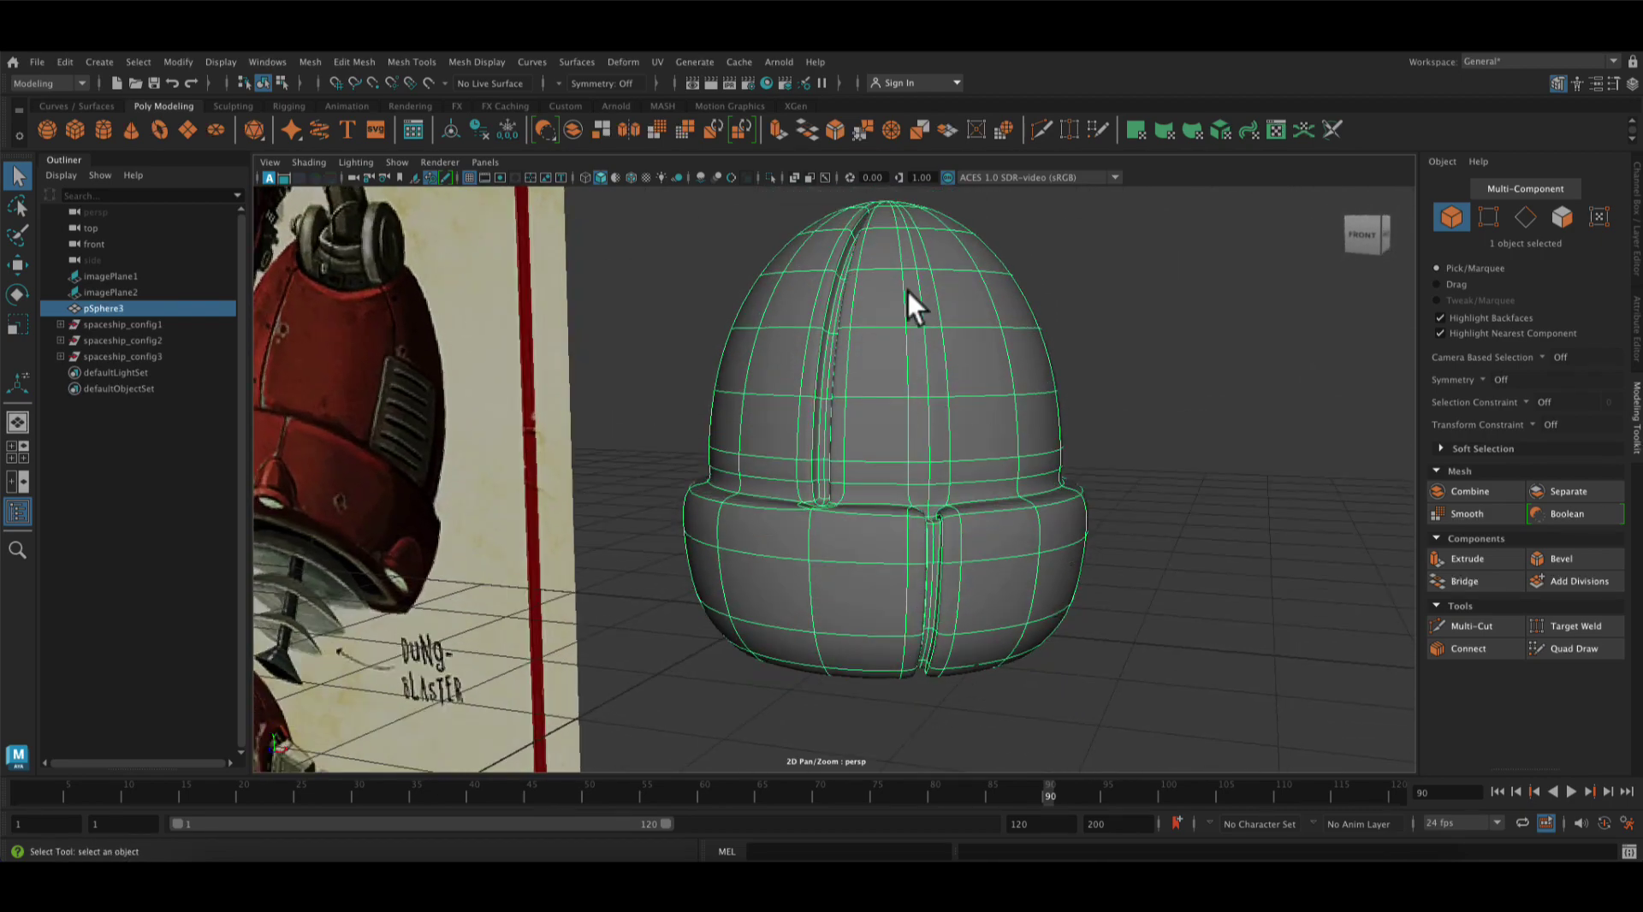
pyautogui.keyDown('alt'); pyautogui.moveTo(960, 368); pyautogui.dragTo(945, 592); pyautogui.keyUp('alt')
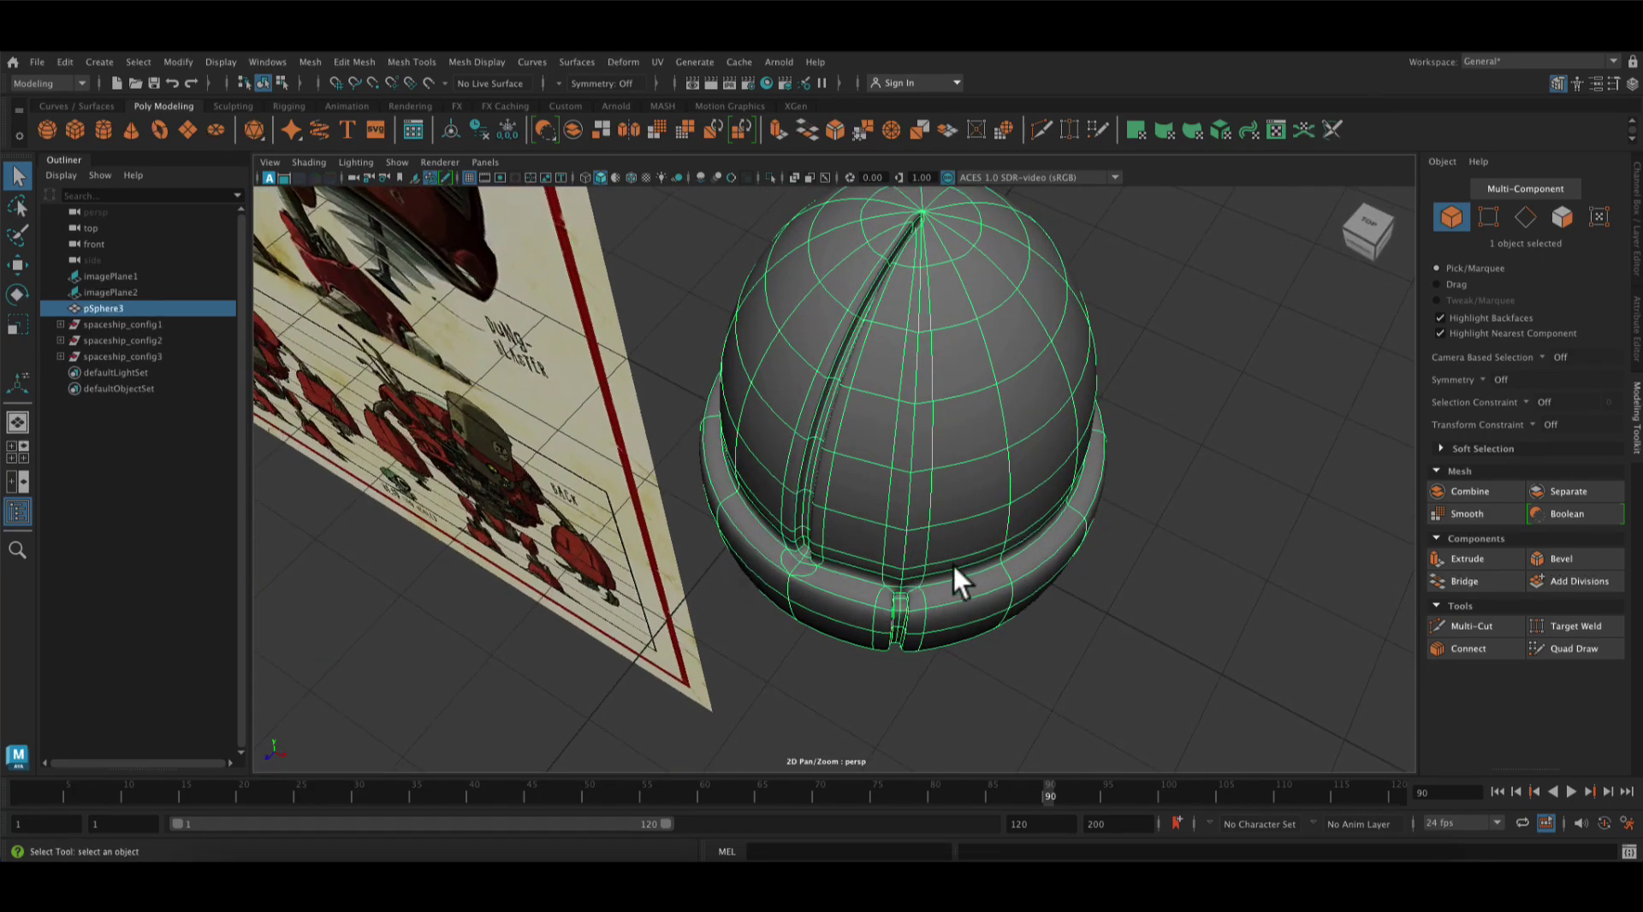
pyautogui.scroll(10, 953, 563)
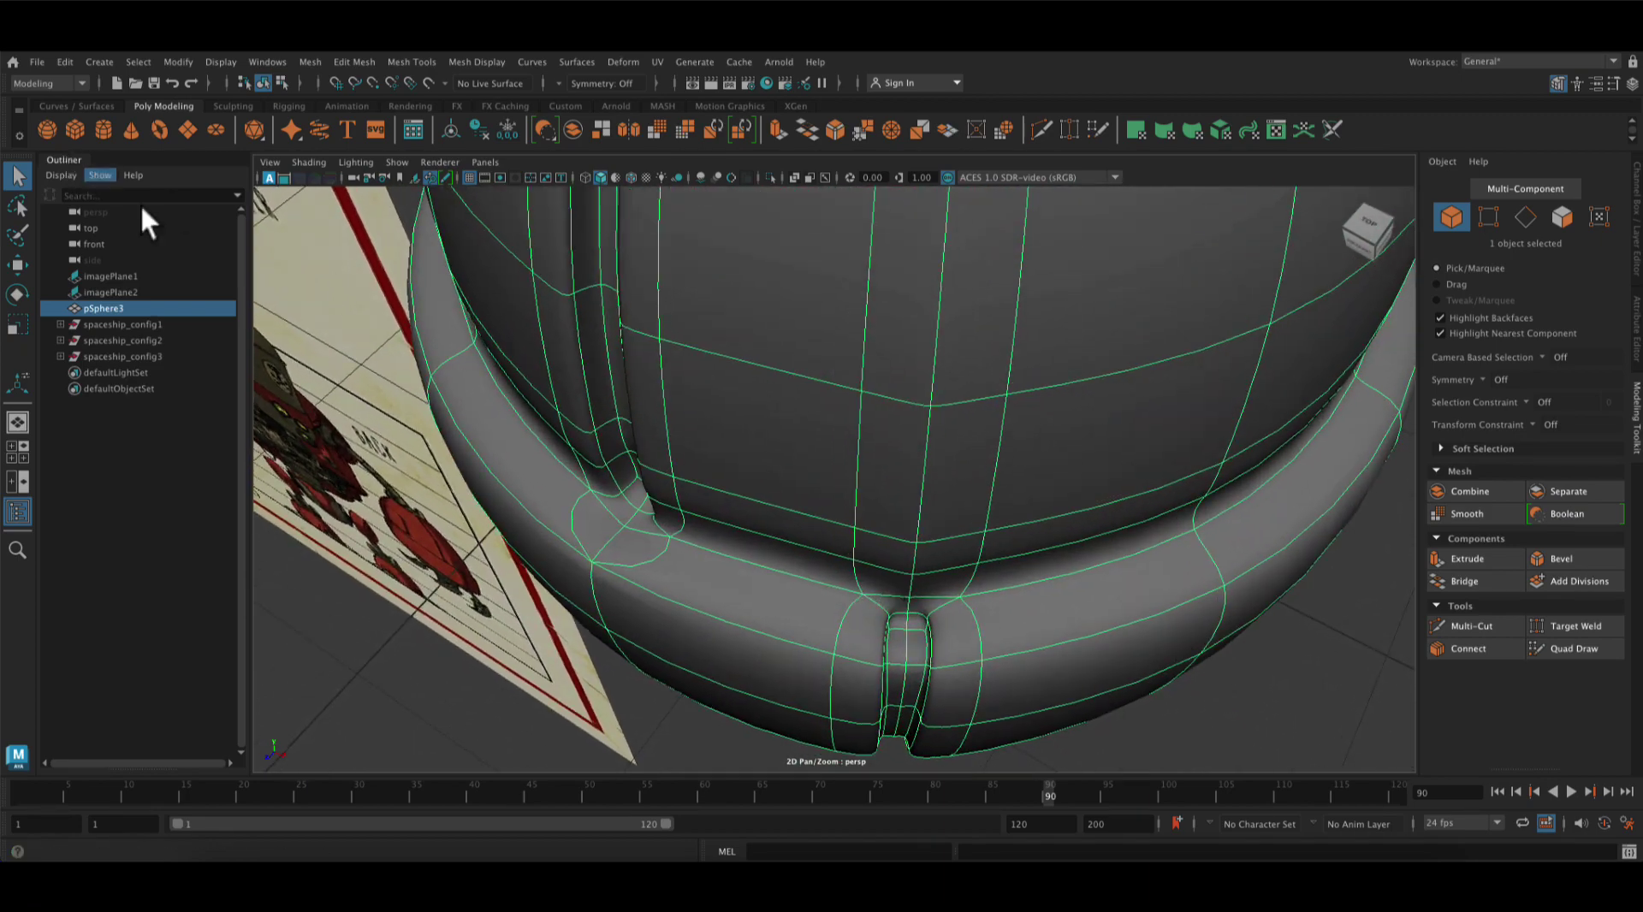
# Turn off the smooth preview and Multi-Cut edges from the rim seam's upper corners to the central vertex above it
pyautogui.press('1')
pyautogui.keyDown('alt'); pyautogui.moveTo(928, 557); pyautogui.dragTo(1132, 627); pyautogui.keyUp('alt')
pyautogui.keyDown('alt'); pyautogui.moveTo(1132, 627); pyautogui.dragTo(1366, 738, button='right'); pyautogui.keyUp('alt')
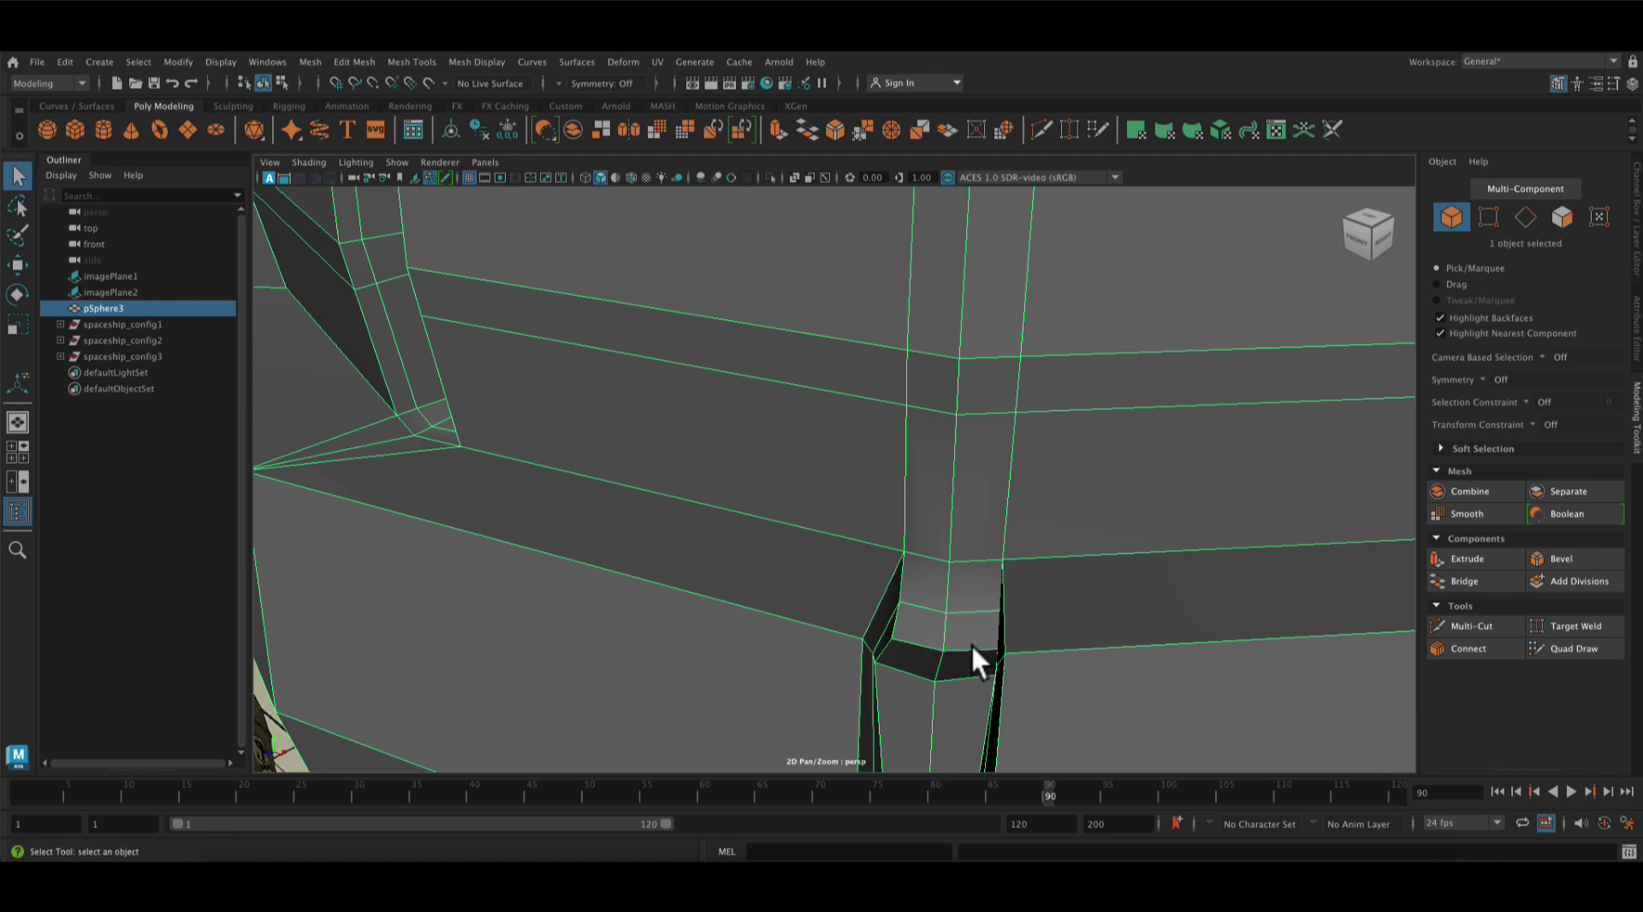
pyautogui.moveTo(974, 386); pyautogui.dragTo(1053, 321, button='right')
pyautogui.moveTo(974, 389); pyautogui.dragTo(974, 346, button='right')
pyautogui.click(1472, 625)
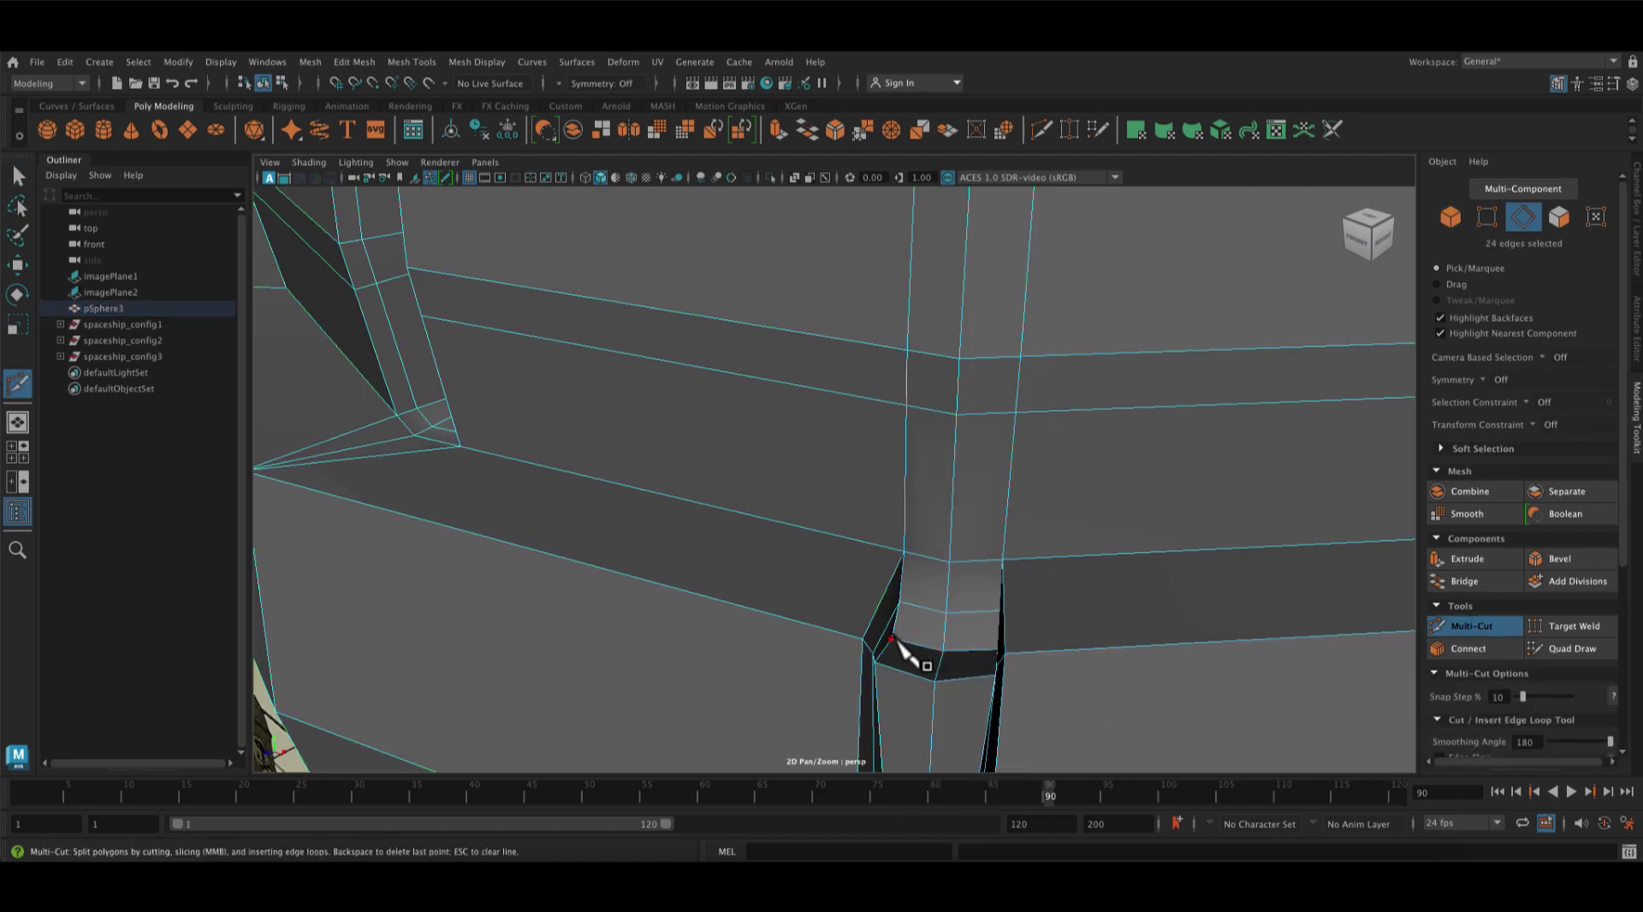
pyautogui.click(949, 561)
pyautogui.keyDown('alt'); pyautogui.moveTo(952, 563); pyautogui.dragTo(1087, 552); pyautogui.keyUp('alt')
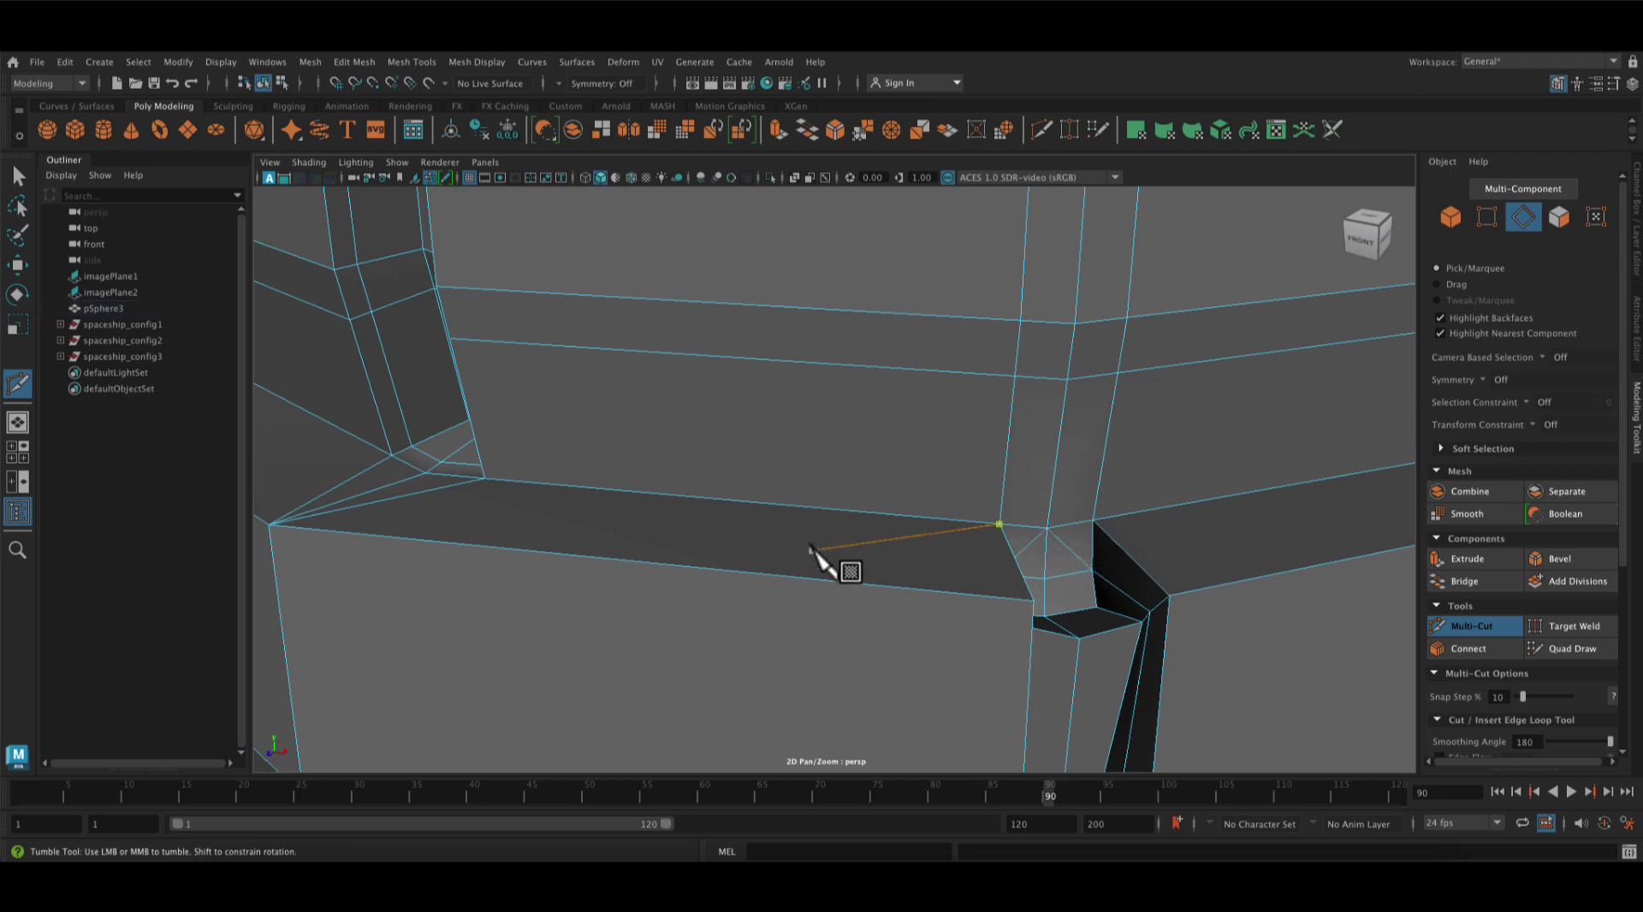
pyautogui.click(17, 176)
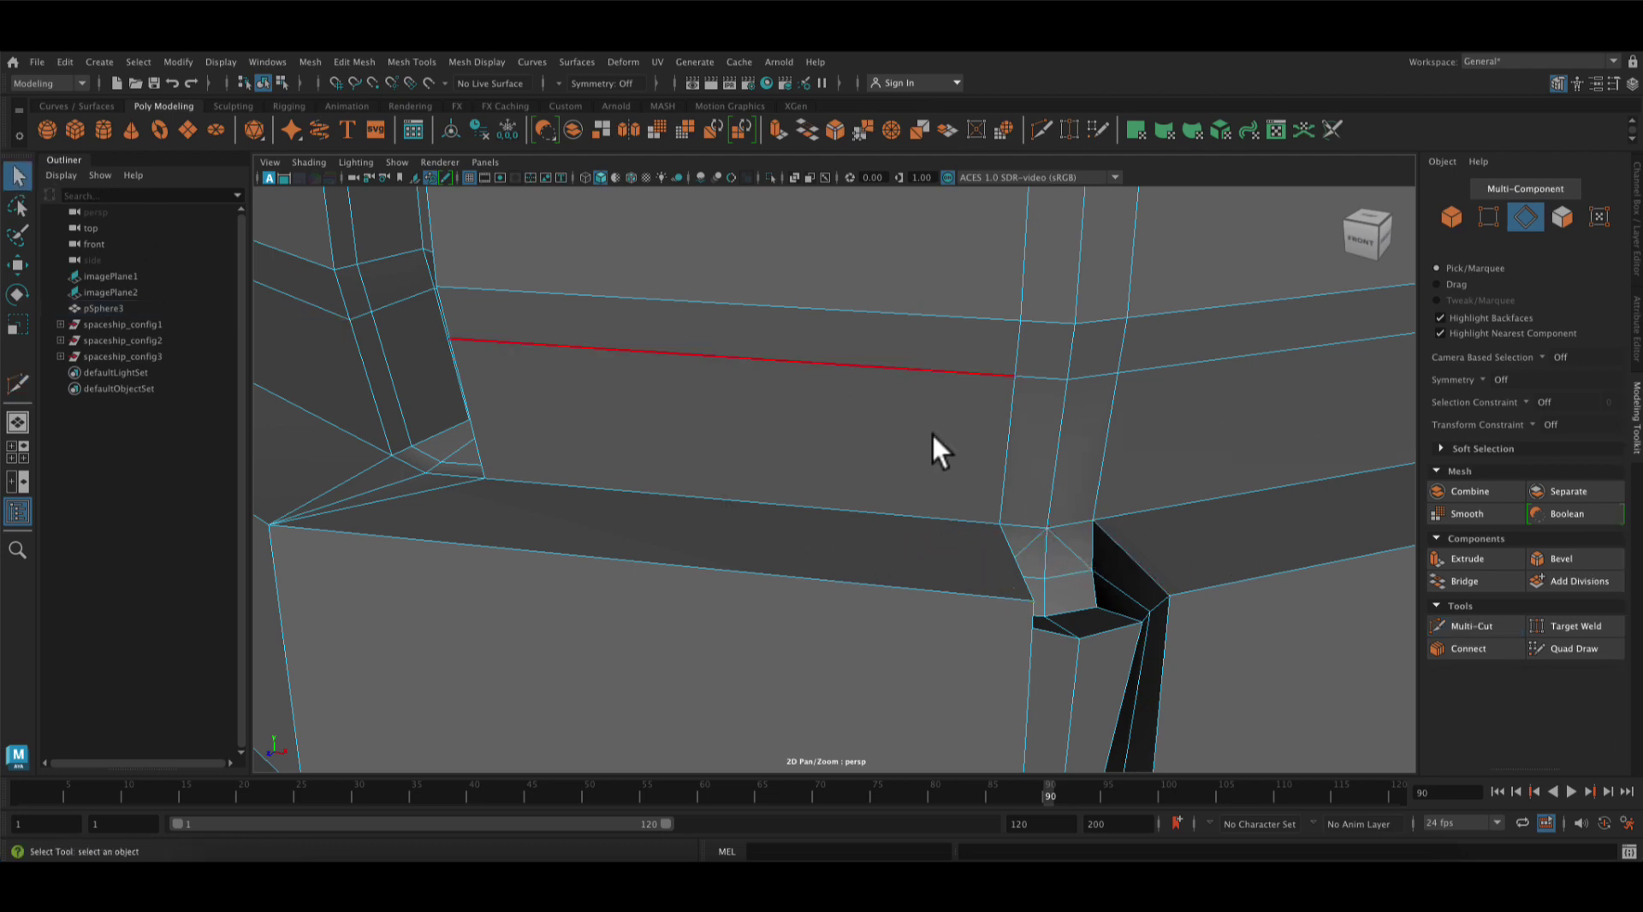
# Select the two vertical edge runs flanking the central edge above the rim seam and delete them
pyautogui.doubleClick(1003, 465)
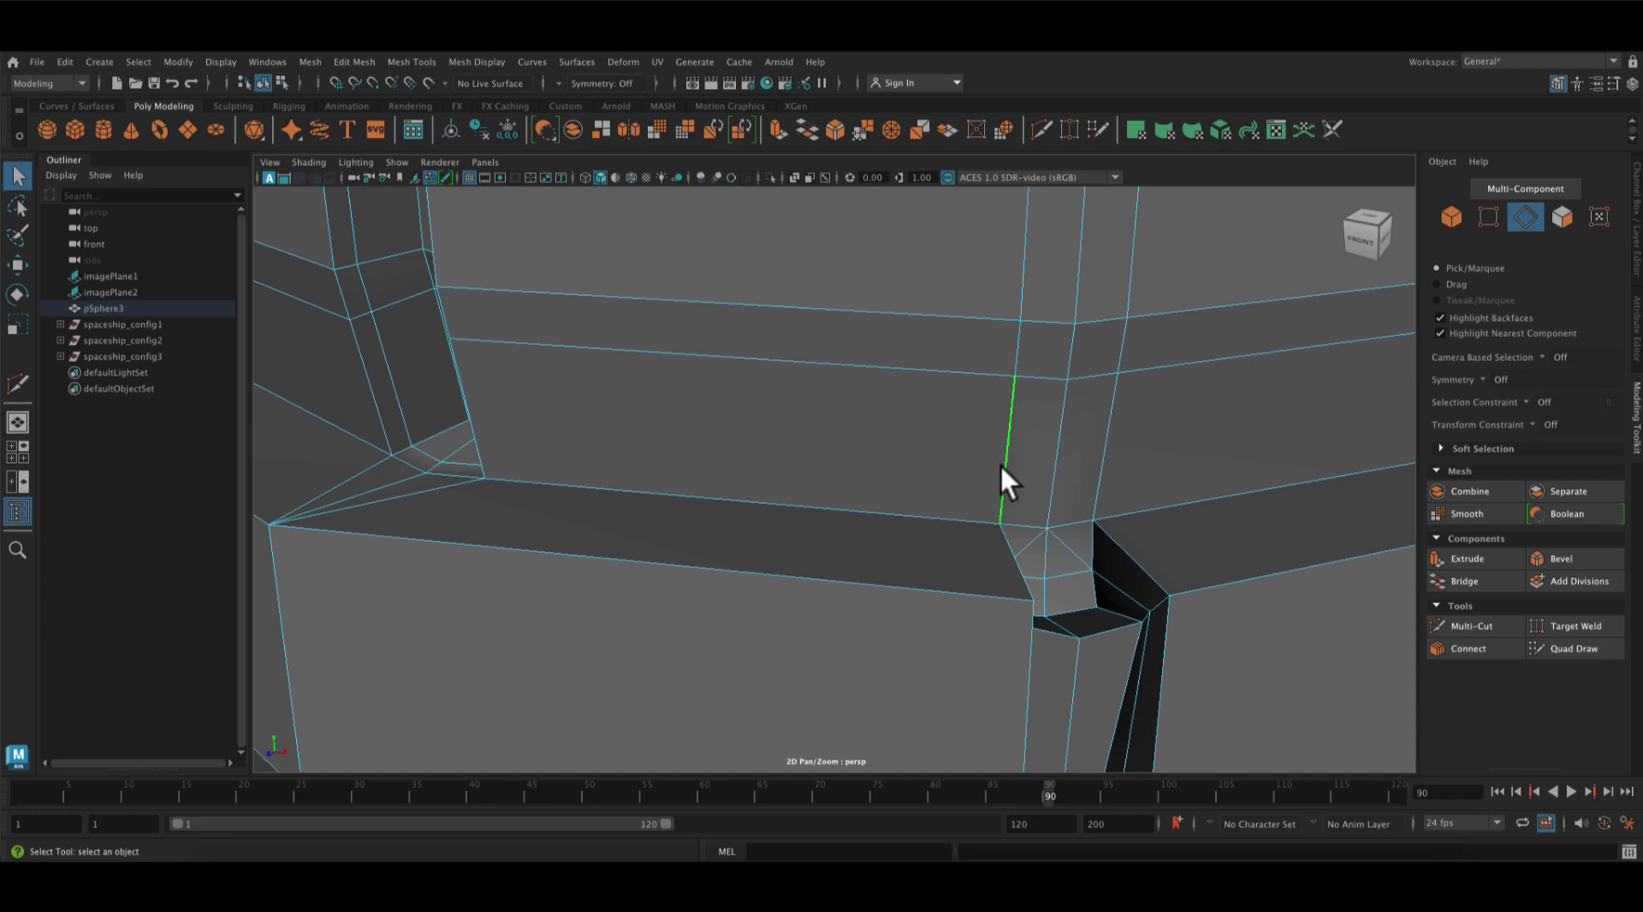
pyautogui.keyDown('shift'); pyautogui.doubleClick(1099, 476); pyautogui.keyUp('shift')
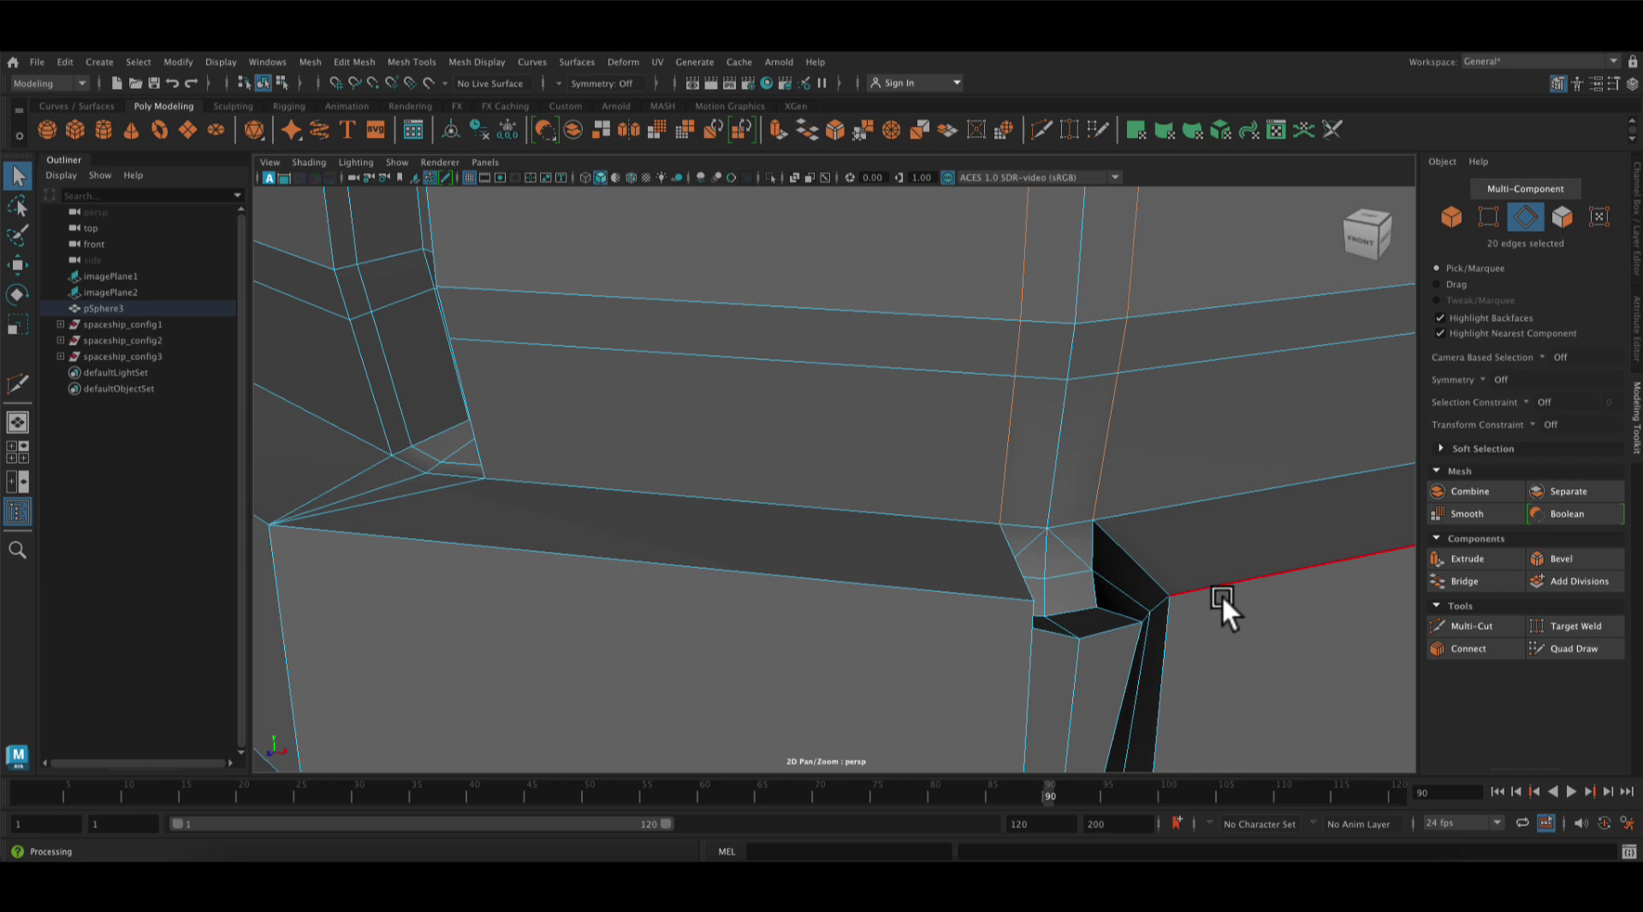
pyautogui.hotkey('ctrl', 'Delete')
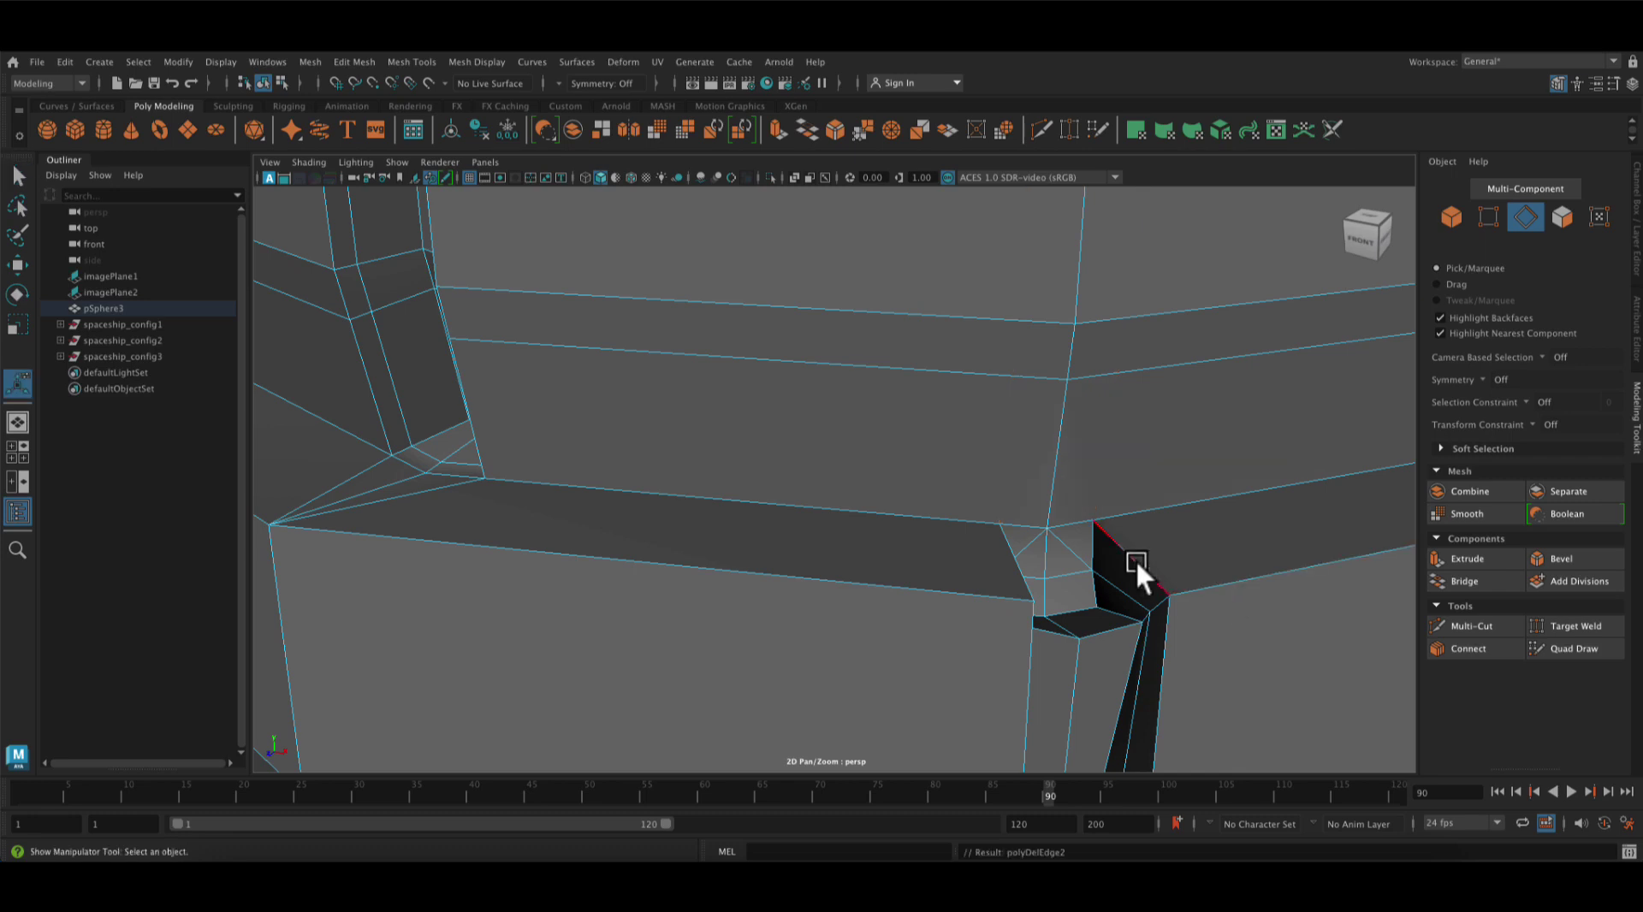
# Turn on the casing's smooth mesh preview and deselect everything to check how the rim seam meets the dome
pyautogui.press('3')
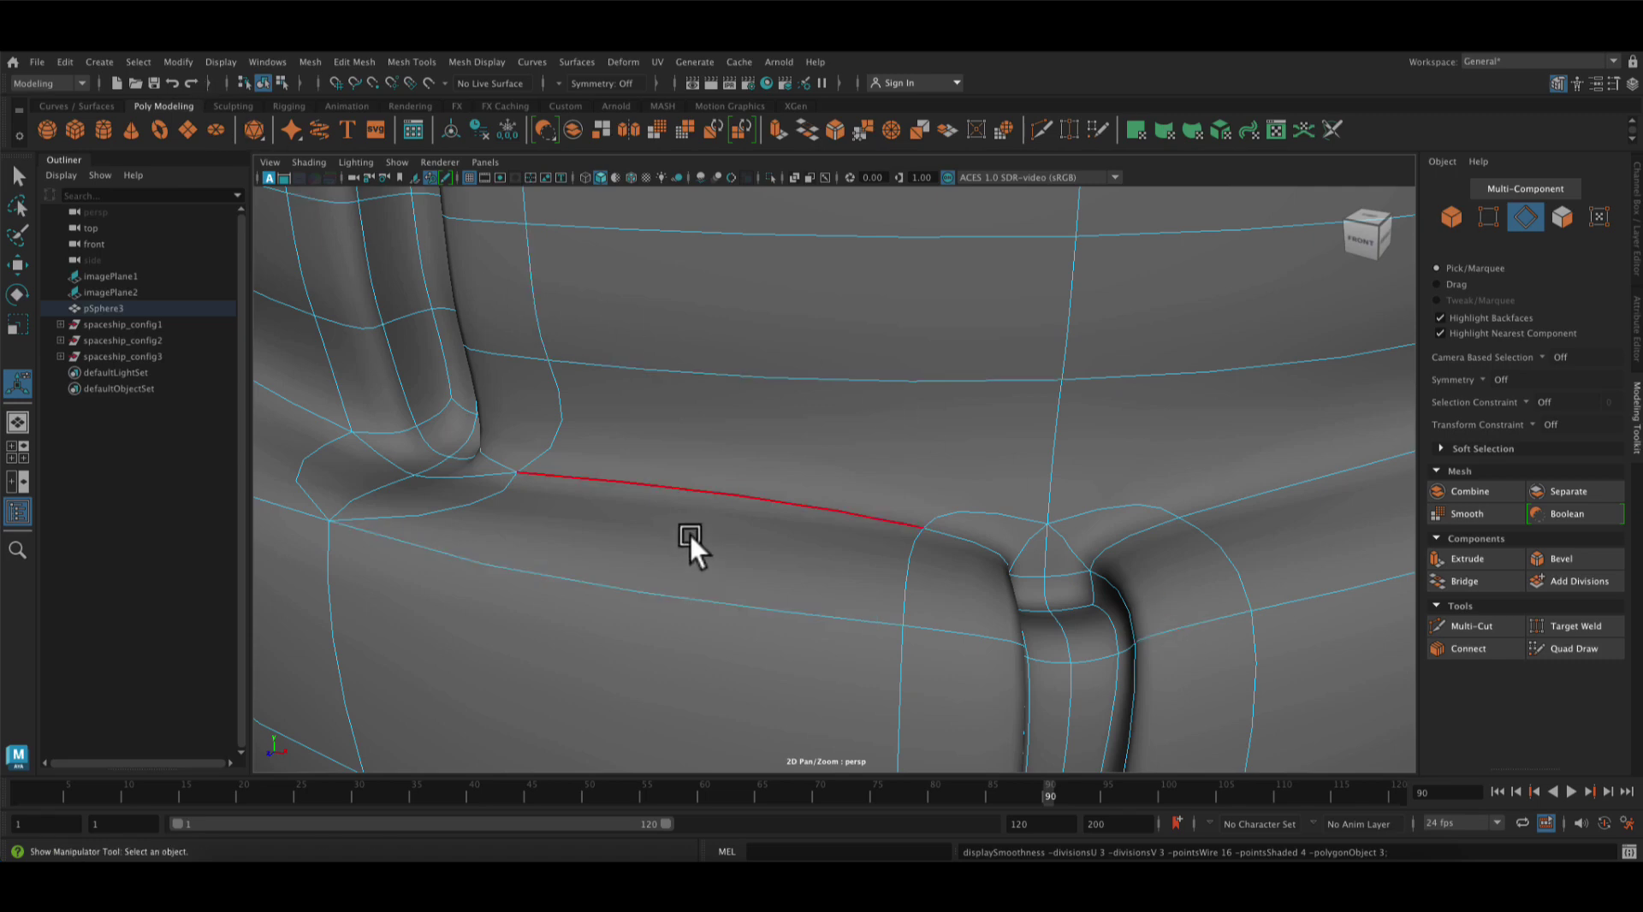
pyautogui.keyDown('alt'); pyautogui.moveTo(690, 533); pyautogui.dragTo(346, 74, button='right'); pyautogui.keyUp('alt')
pyautogui.keyDown('alt'); pyautogui.moveTo(454, 349); pyautogui.dragTo(548, 284); pyautogui.keyUp('alt')
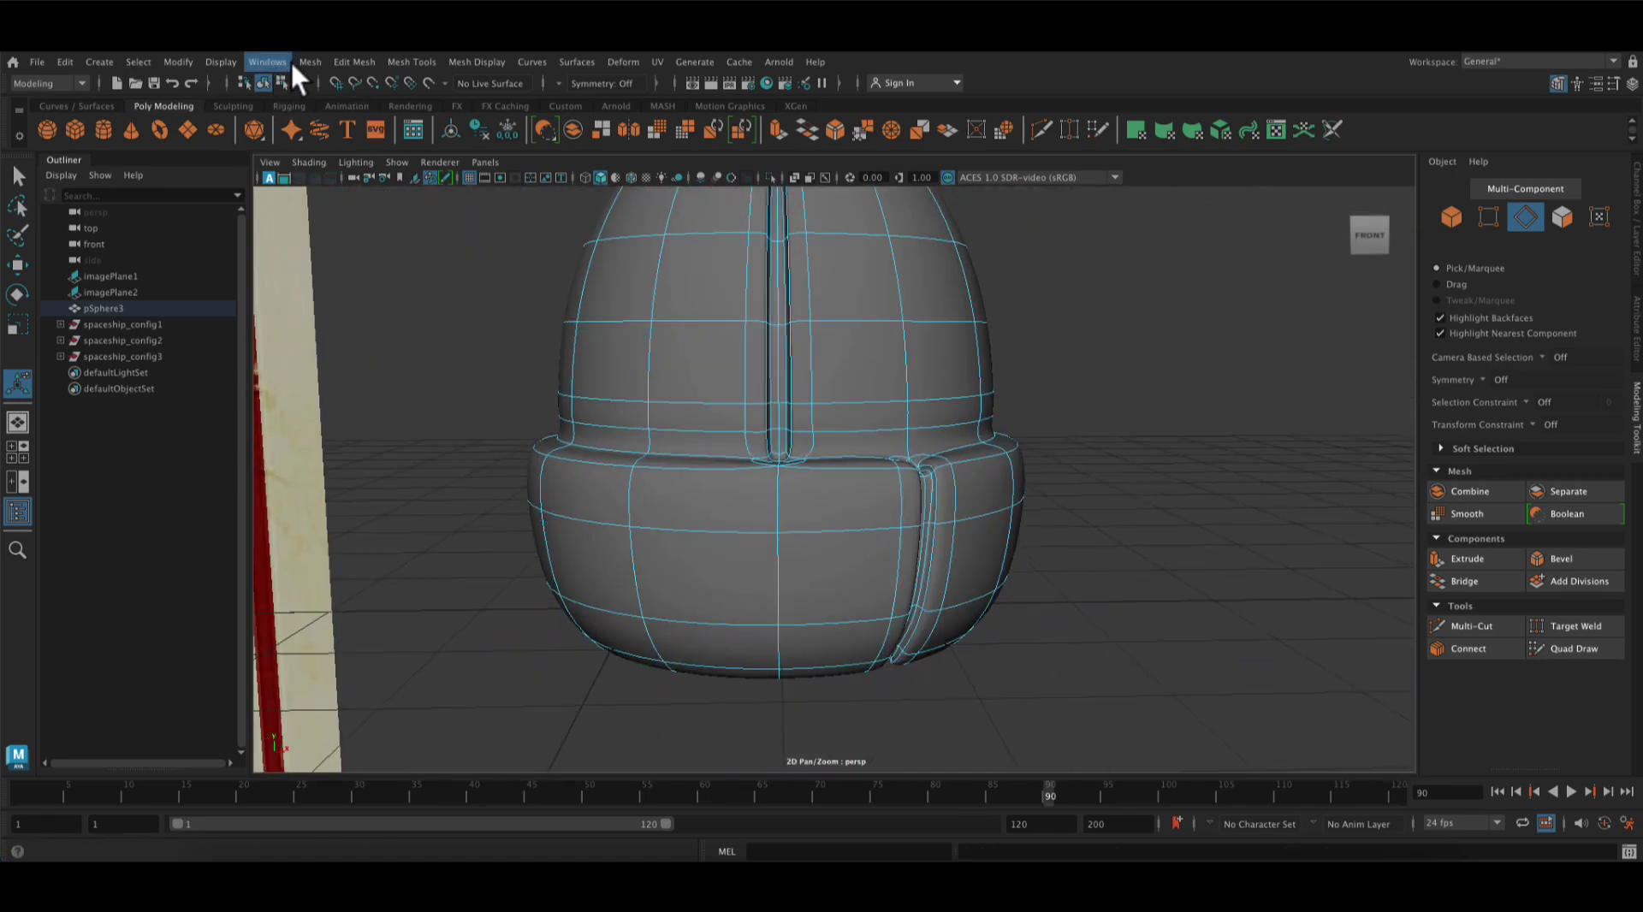
pyautogui.click(175, 62)
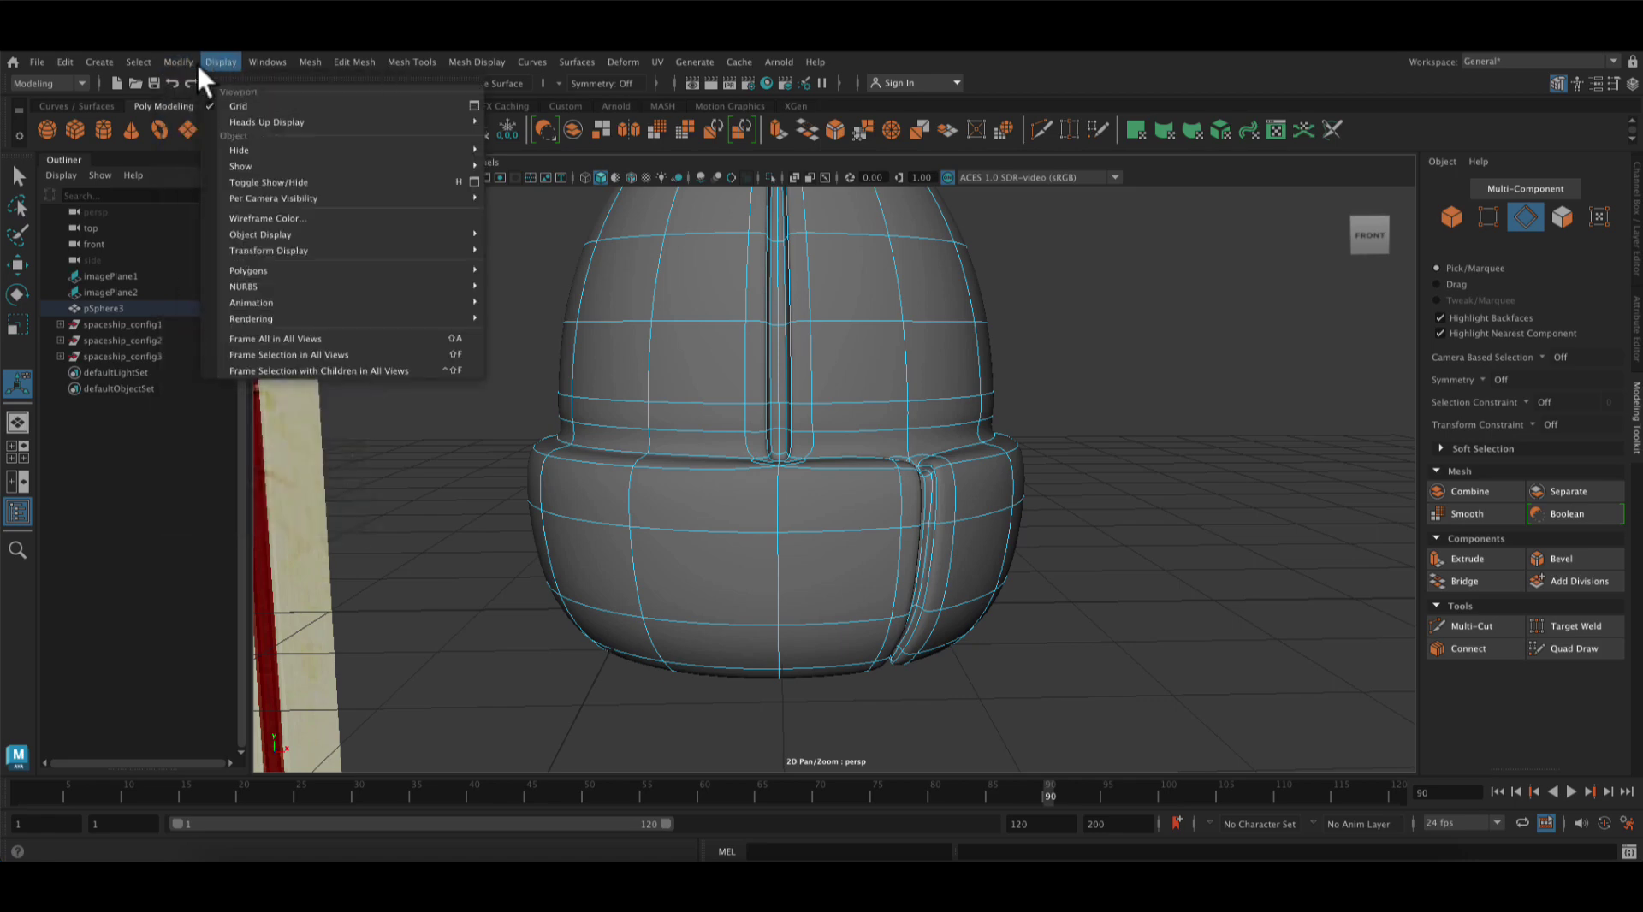
pyautogui.click(184, 127)
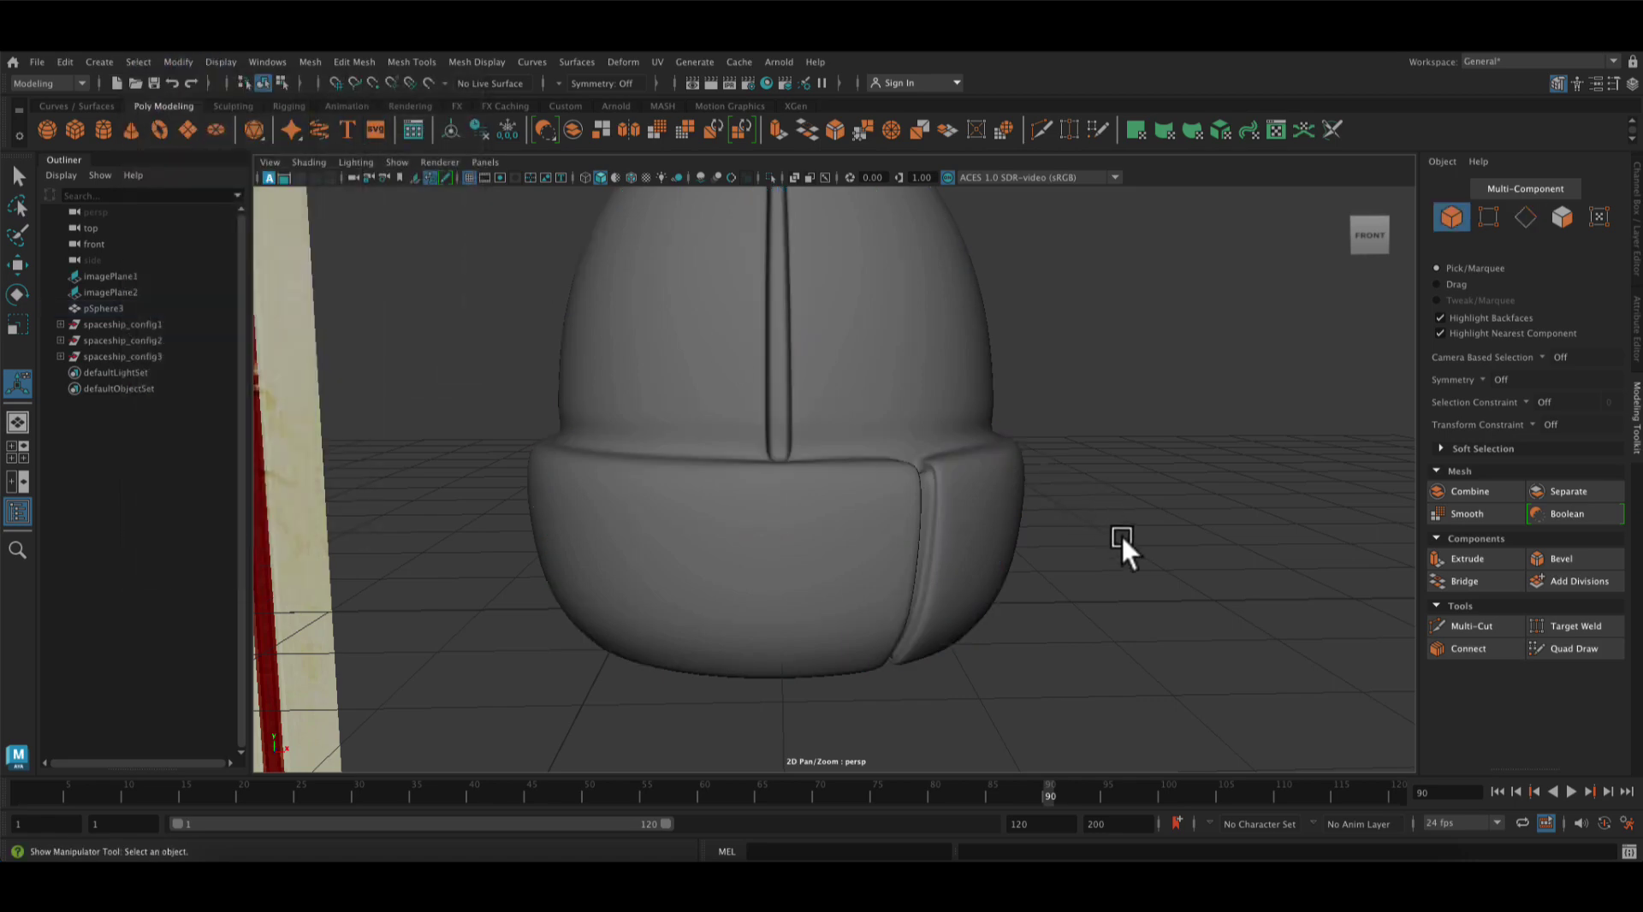
pyautogui.keyDown('alt'); pyautogui.moveTo(1122, 535); pyautogui.dragTo(1020, 602); pyautogui.keyUp('alt')
pyautogui.keyDown('alt'); pyautogui.moveTo(852, 447); pyautogui.dragTo(1196, 695, button='right'); pyautogui.keyUp('alt')
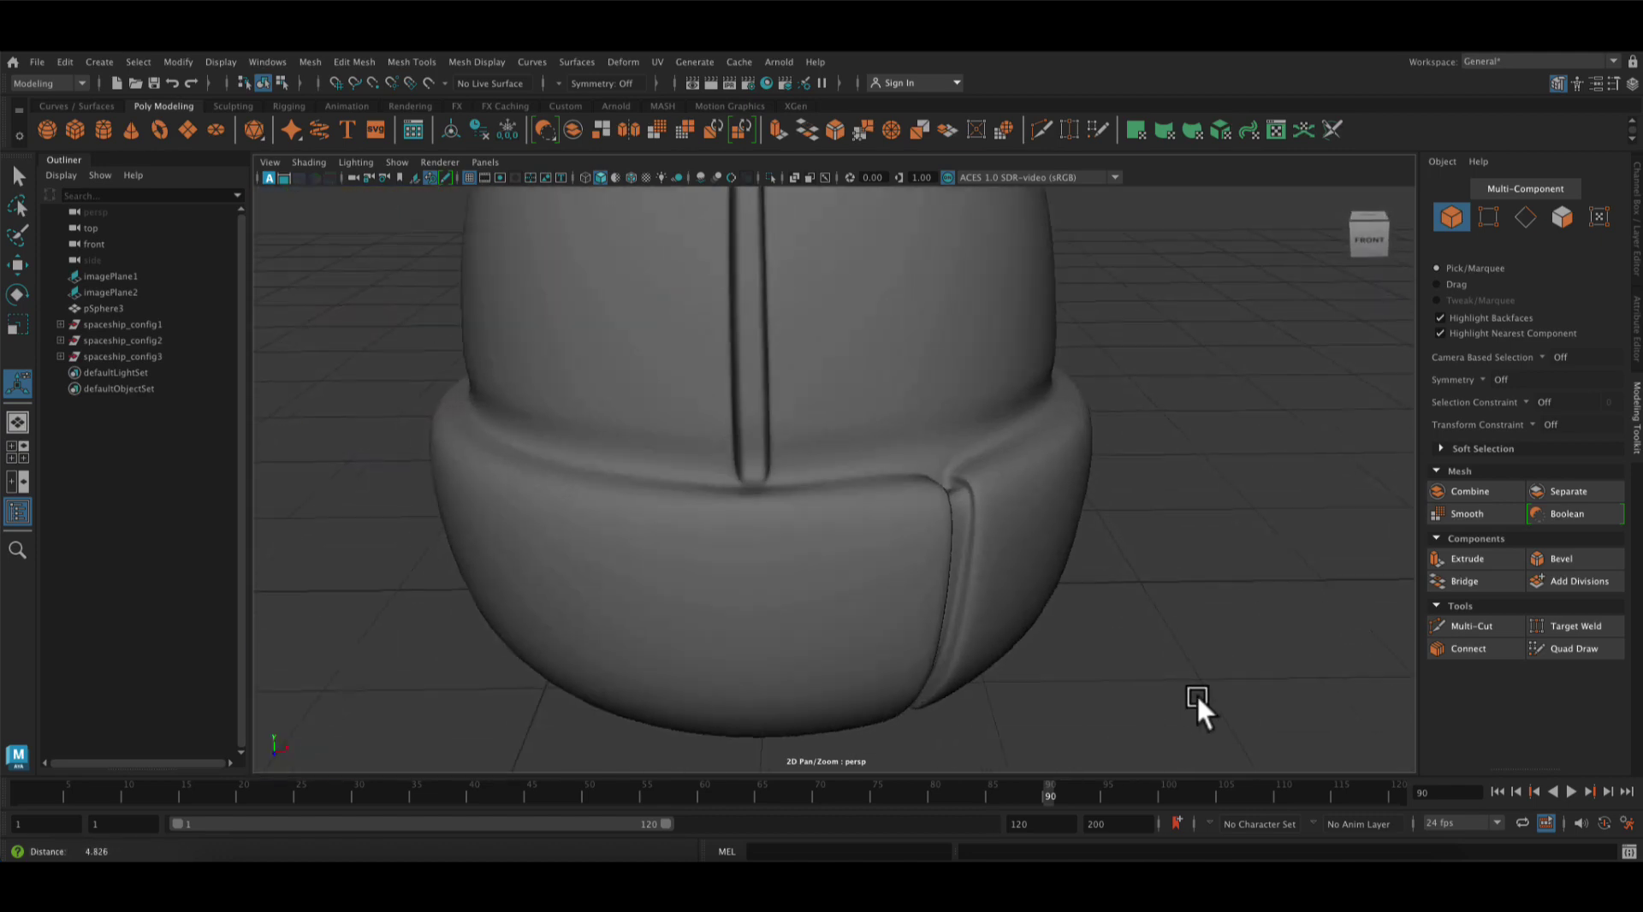
pyautogui.keyDown('alt'); pyautogui.moveTo(1197, 695); pyautogui.dragTo(1129, 652); pyautogui.keyUp('alt')
# Select the casing, turn off its smooth preview, and Multi-Cut edges from the rim seam's two top corners to the central edge vertex above
pyautogui.click(956, 527)
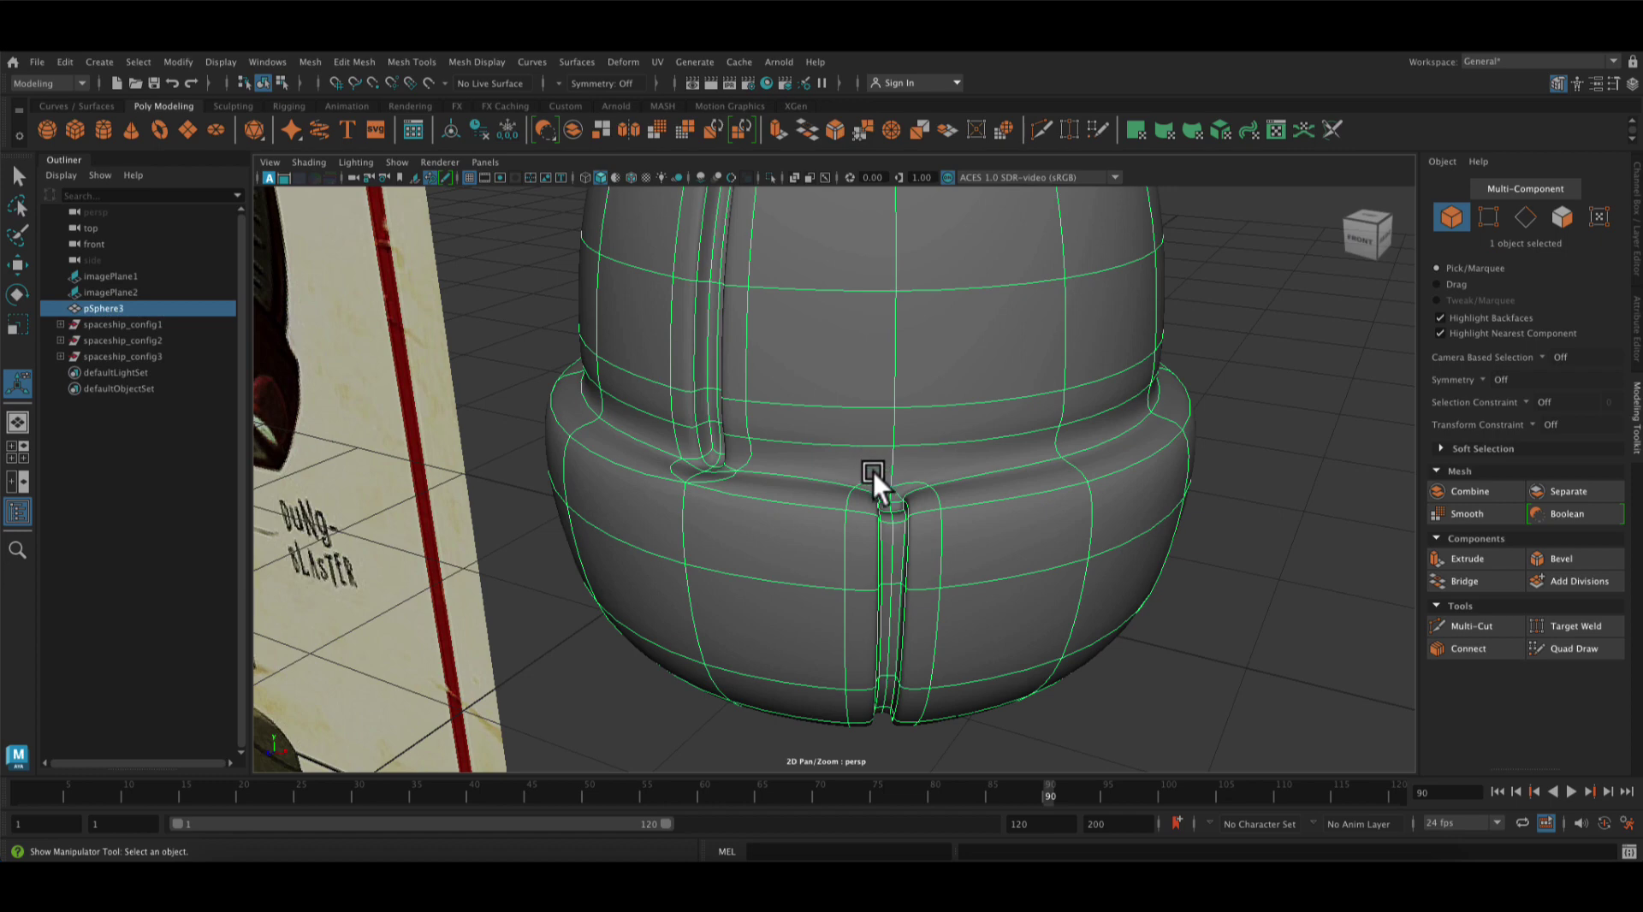
pyautogui.press('1')
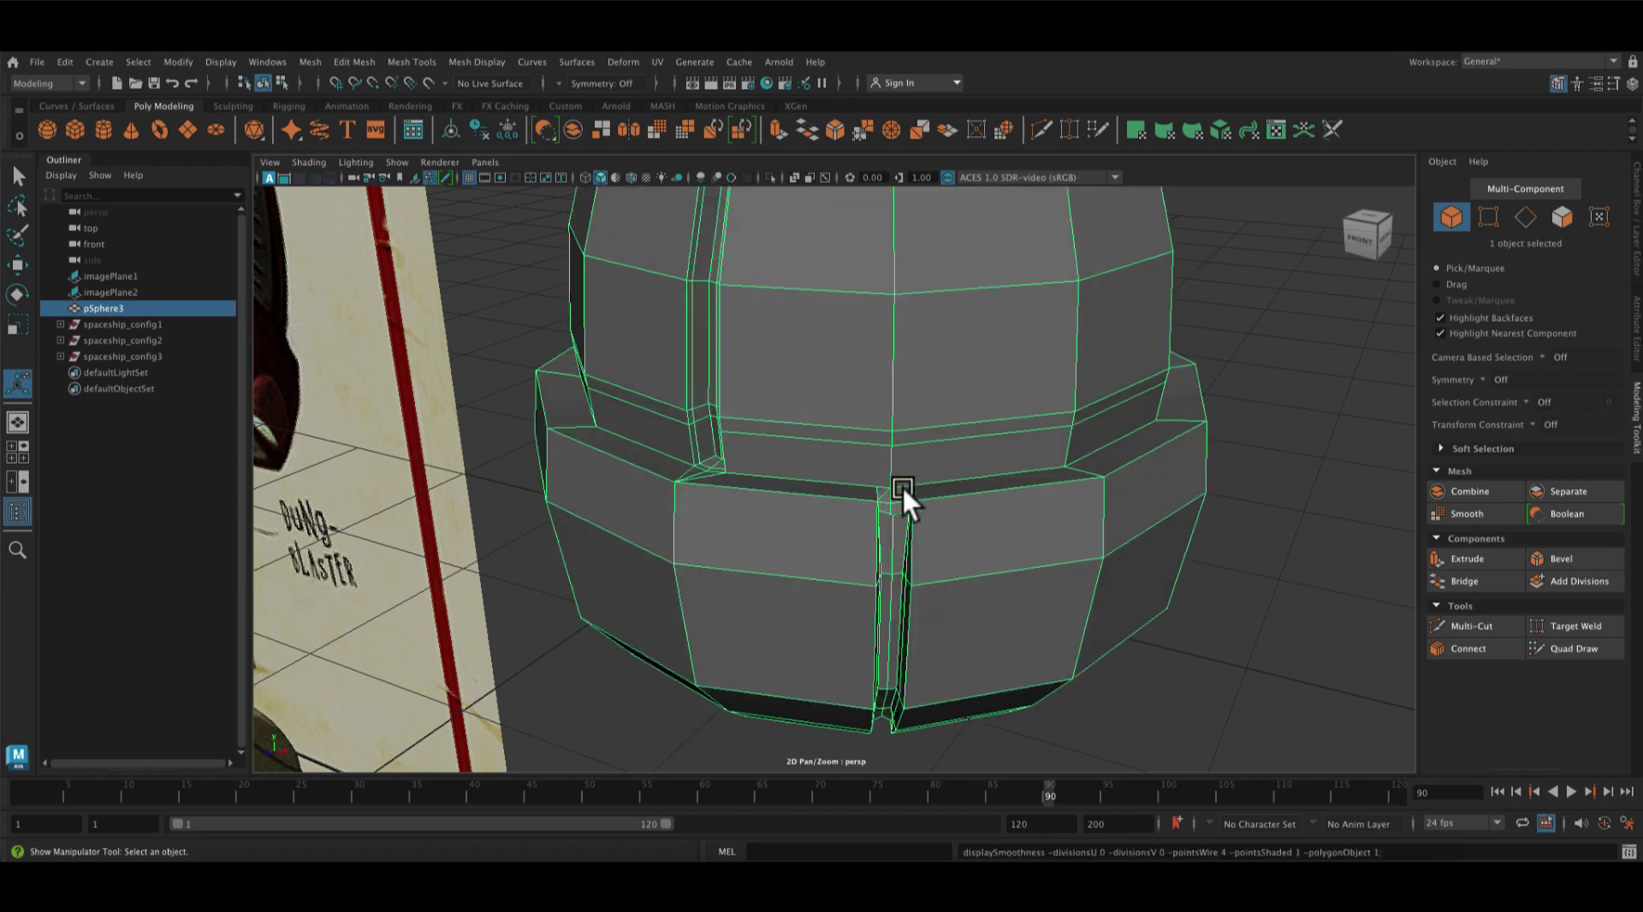
pyautogui.keyDown('alt'); pyautogui.moveTo(881, 476); pyautogui.dragTo(1044, 603, button='right'); pyautogui.keyUp('alt')
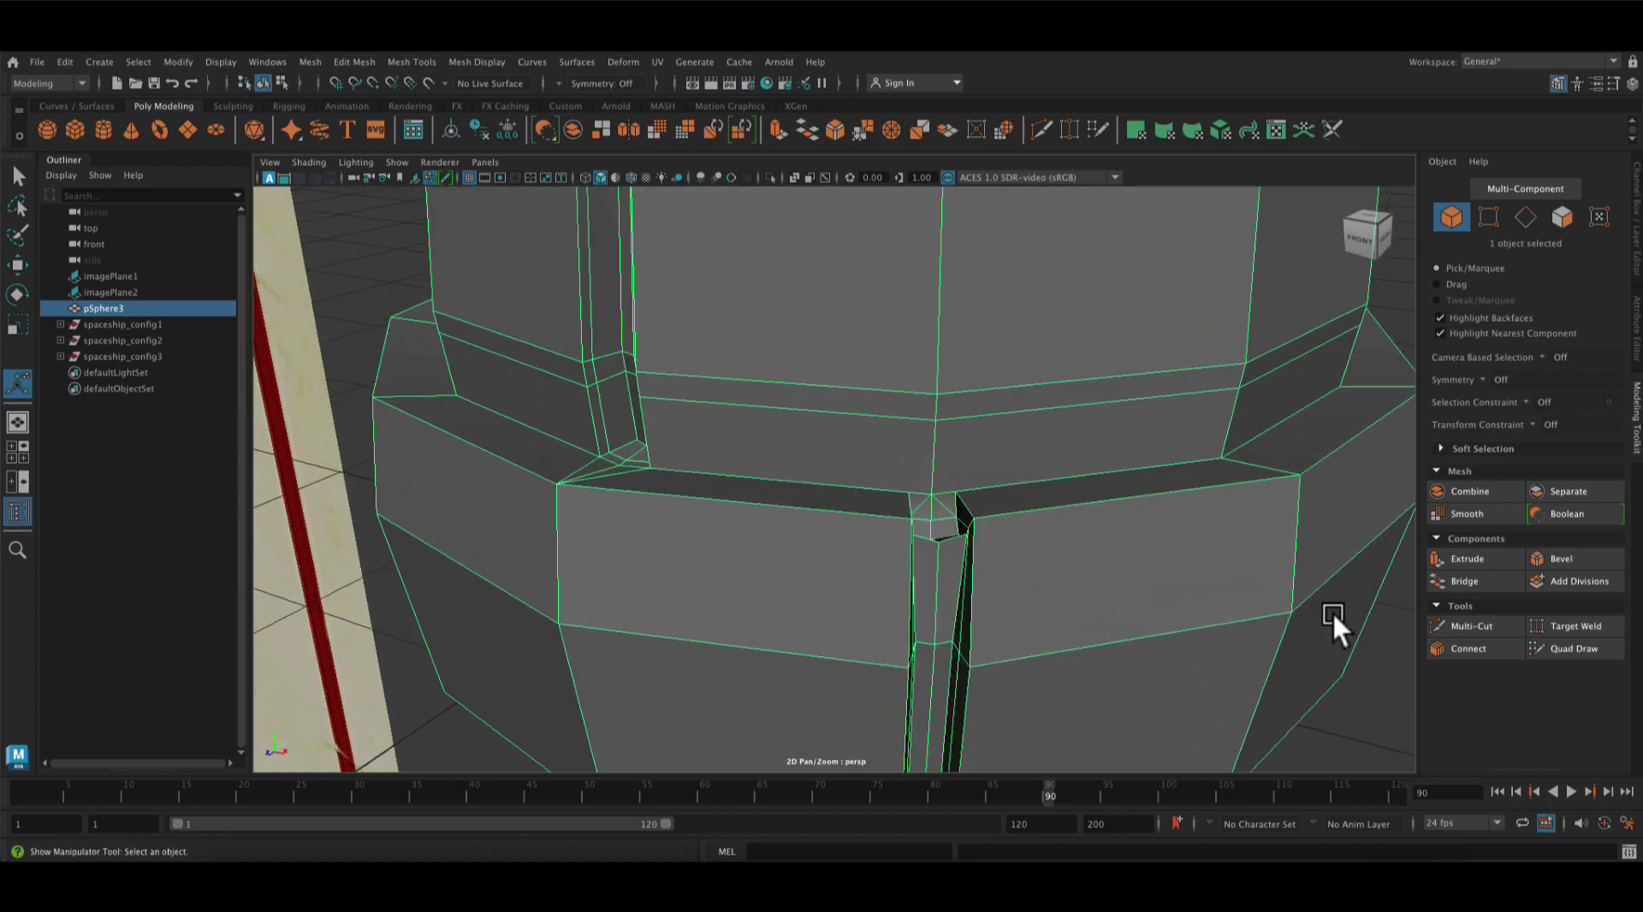
pyautogui.click(1446, 627)
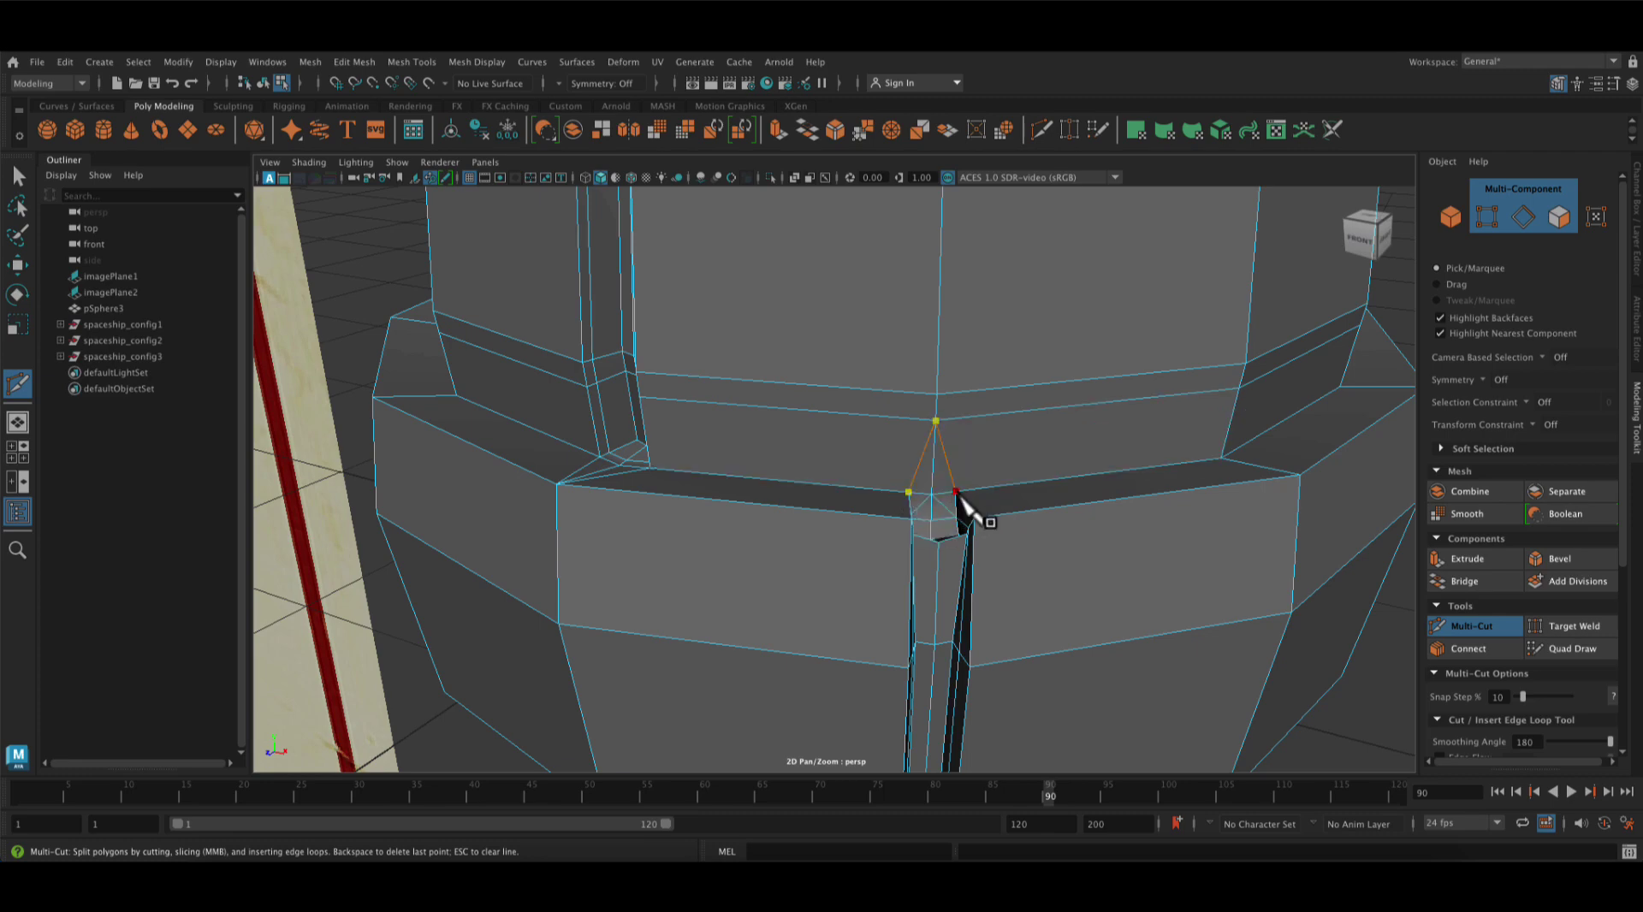
pyautogui.keyDown('alt'); pyautogui.moveTo(1141, 485); pyautogui.dragTo(1020, 275, button='right'); pyautogui.keyUp('alt')
pyautogui.keyDown('alt'); pyautogui.moveTo(1019, 275); pyautogui.dragTo(1140, 505); pyautogui.keyUp('alt')
# Turn on the casing's smooth mesh preview, deselect everything, and compare both seams with the poster
pyautogui.press('3')
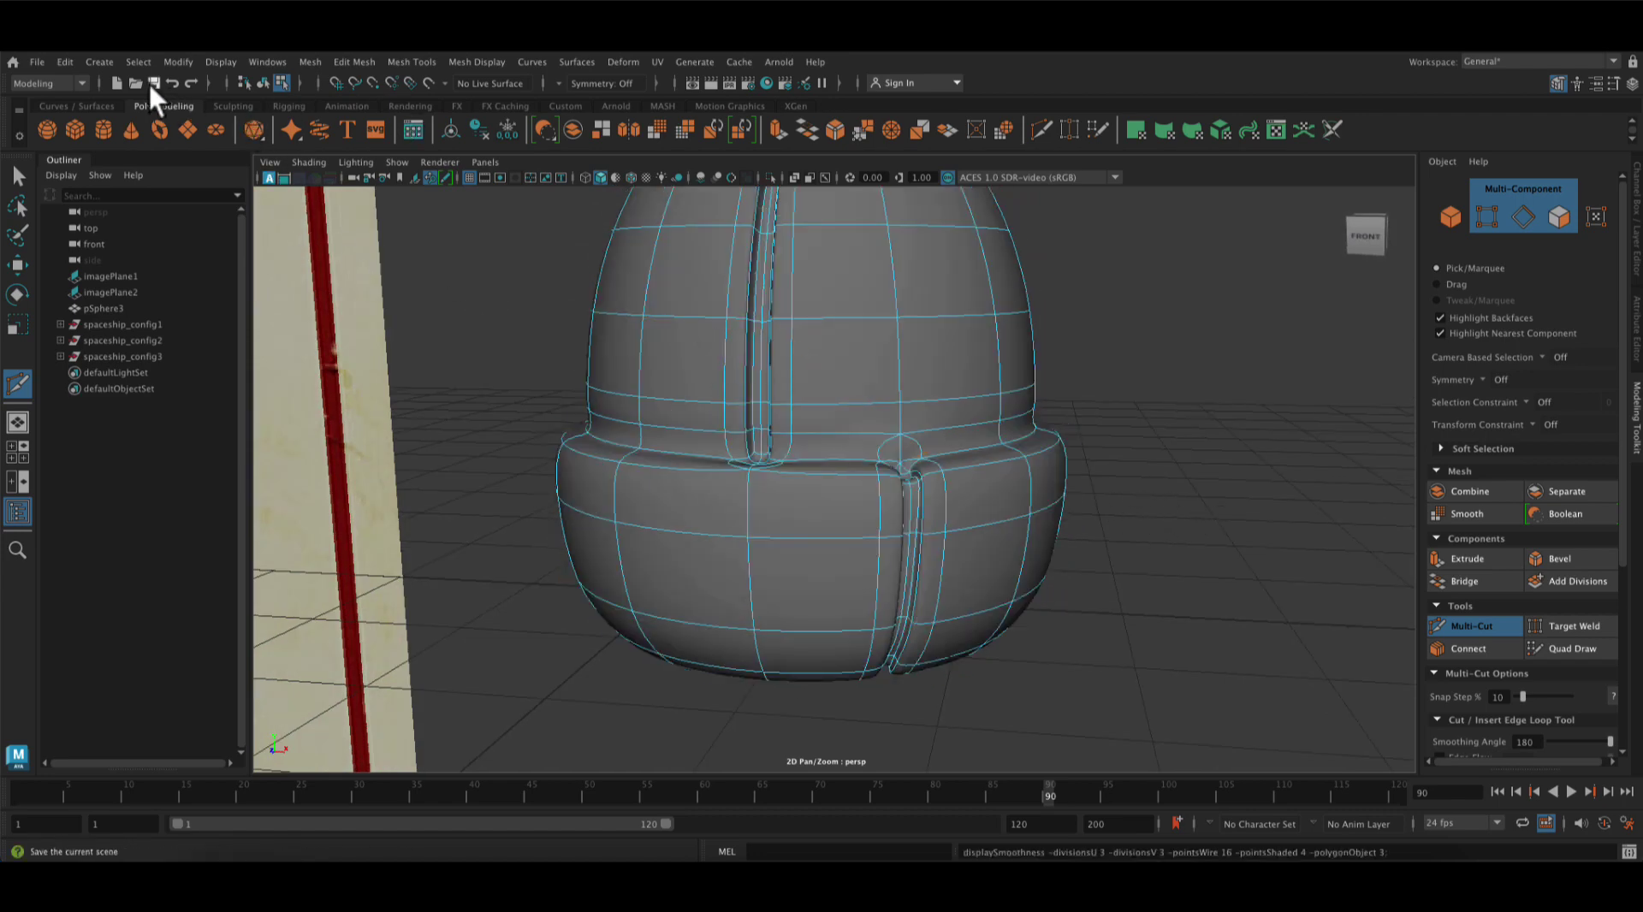
pyautogui.click(136, 60)
pyautogui.click(155, 125)
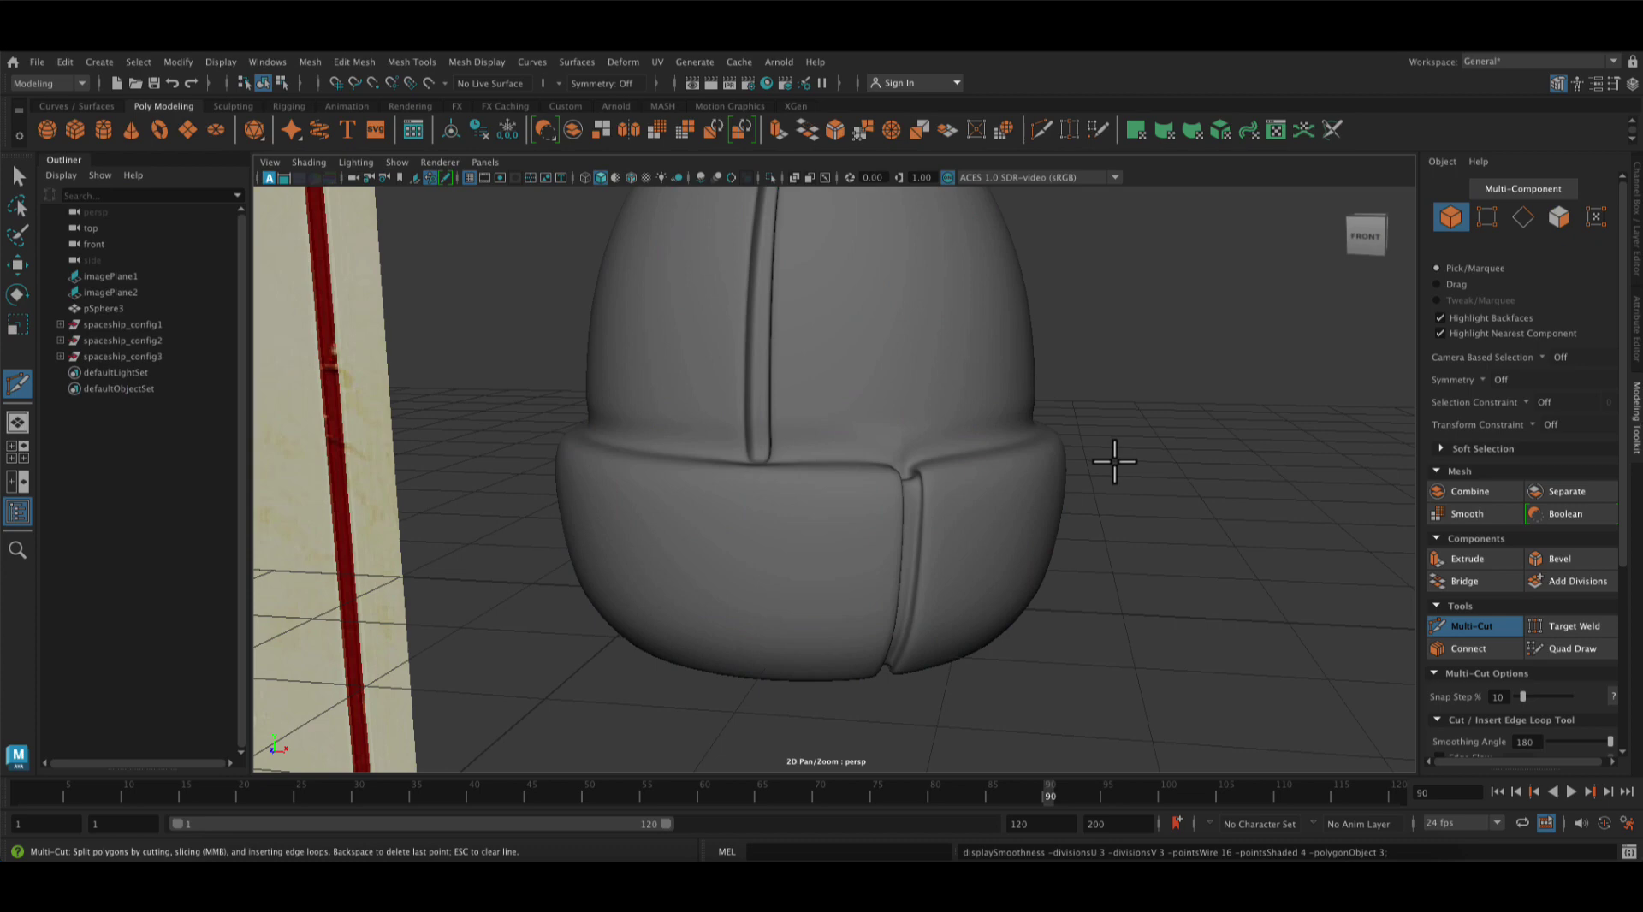
pyautogui.moveTo(1168, 552)
pyautogui.keyDown('alt'); pyautogui.mouseDown()
pyautogui.moveTo(965, 558)
pyautogui.moveTo(1148, 551)
pyautogui.mouseUp(); pyautogui.keyUp('alt')
pyautogui.keyDown('alt'); pyautogui.moveTo(1149, 550); pyautogui.dragTo(1128, 488, button='right'); pyautogui.keyUp('alt')
pyautogui.keyDown('alt'); pyautogui.moveTo(1128, 488); pyautogui.dragTo(932, 594); pyautogui.keyUp('alt')
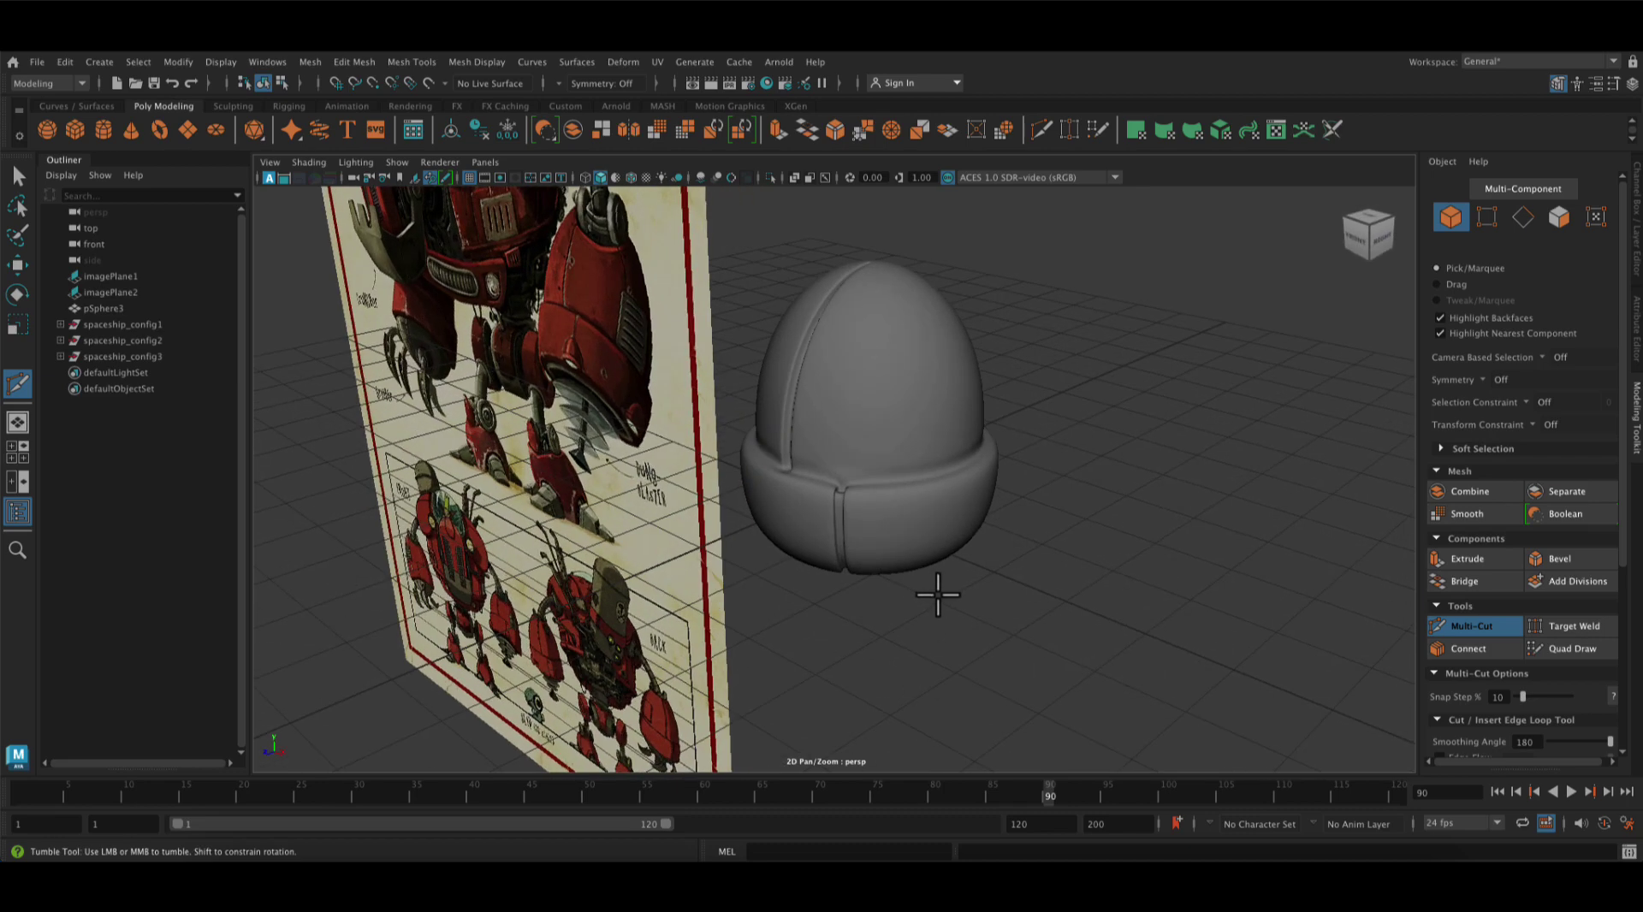
# Undo the last selection changes and deselect everything again
pyautogui.hotkey('ctrl', 'z')
pyautogui.hotkey('ctrl', 'z')
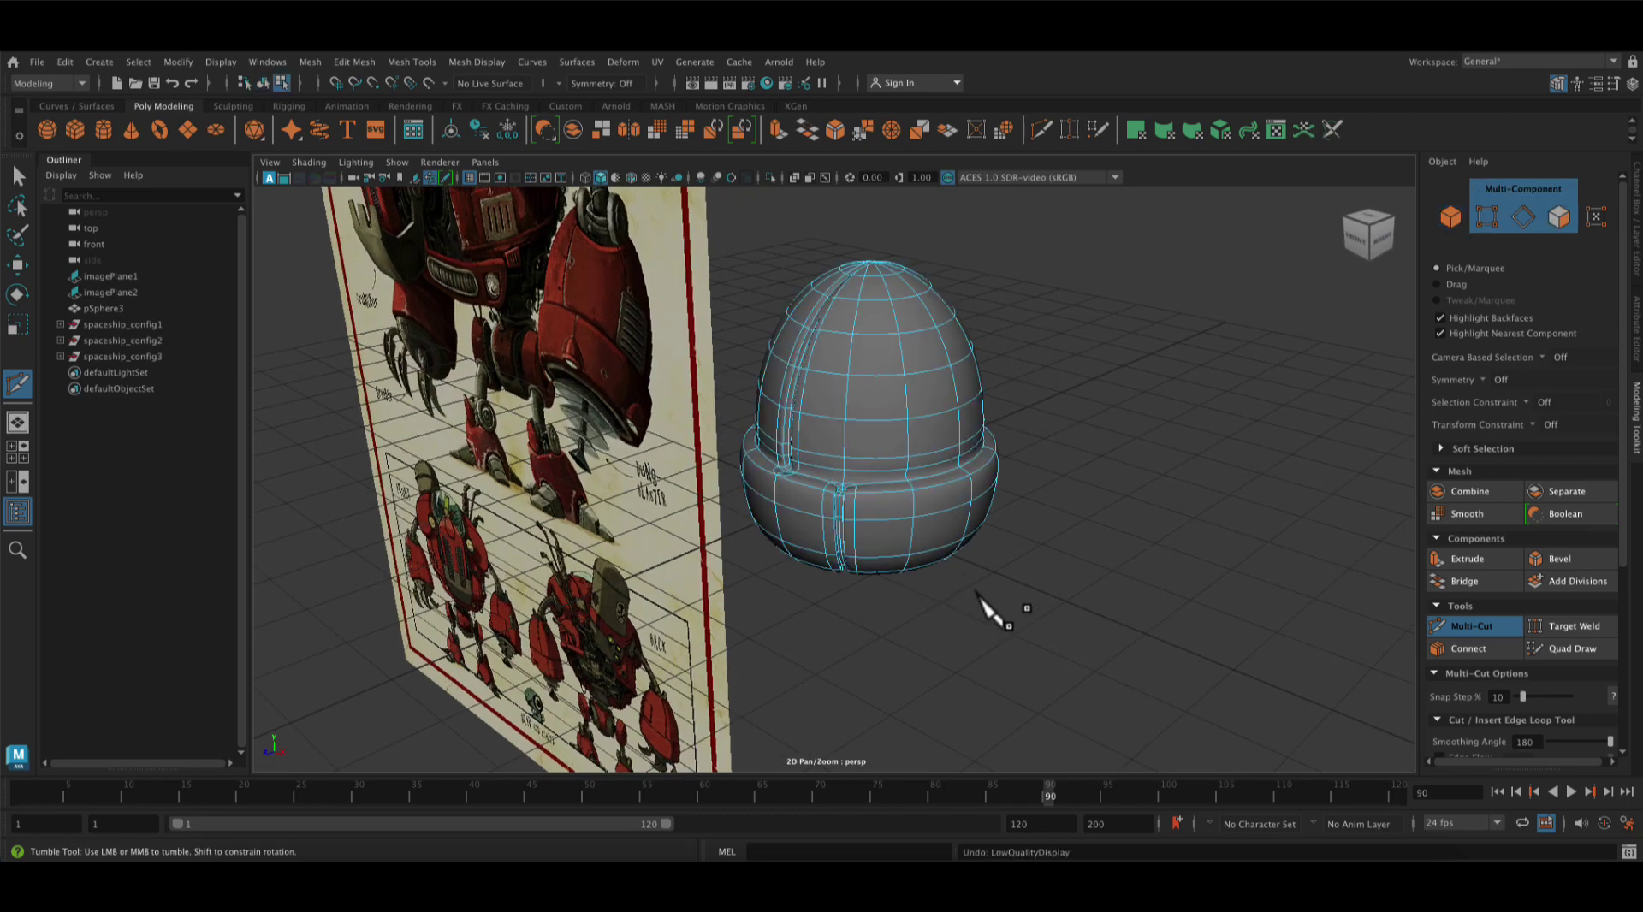
pyautogui.click(146, 66)
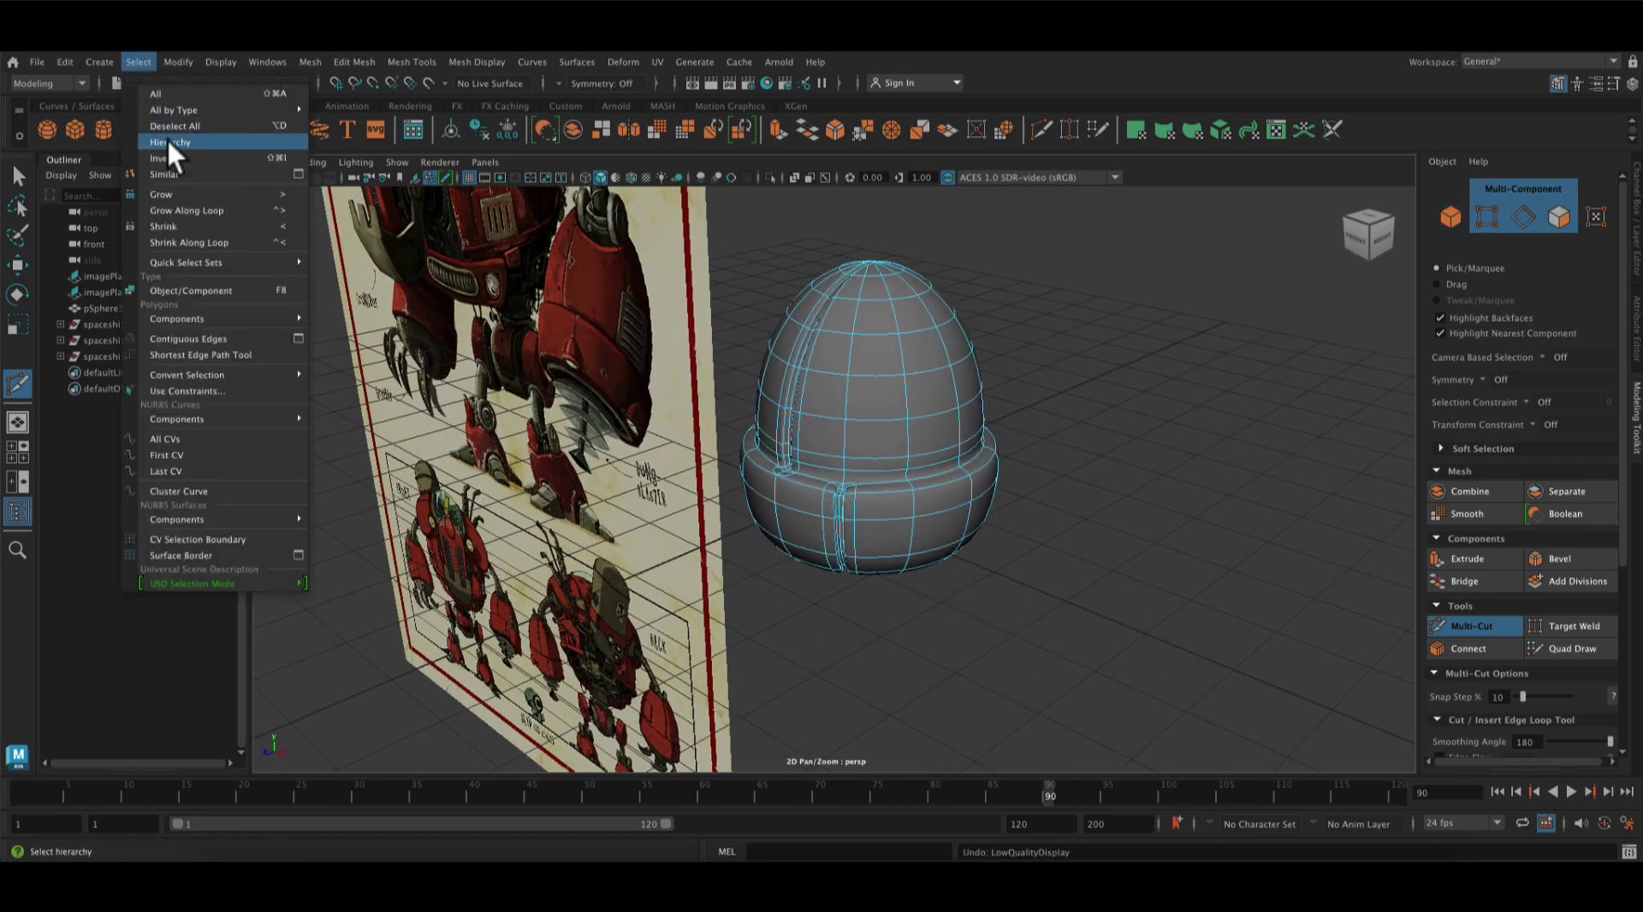
pyautogui.click(163, 122)
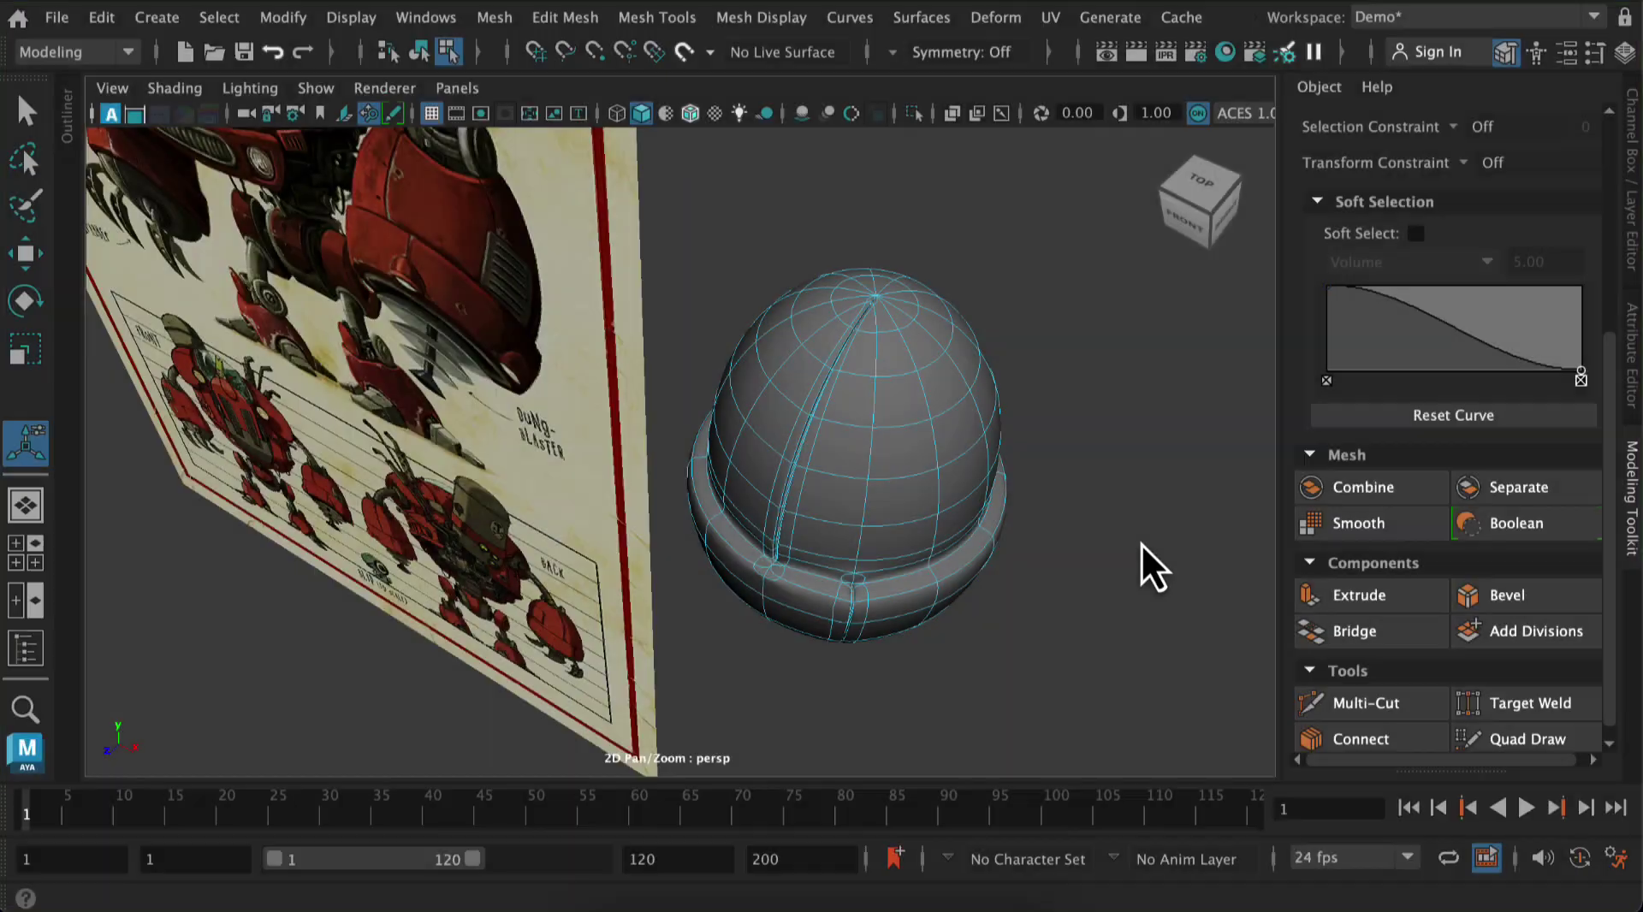
# Return the casing to object mode and add it to the hidden geo_layer display layer
pyautogui.keyDown('alt'); pyautogui.moveTo(1145, 556); pyautogui.dragTo(1174, 469); pyautogui.keyUp('alt')
pyautogui.click(1635, 477)
pyautogui.click(1628, 219)
pyautogui.rightClick(1417, 695)
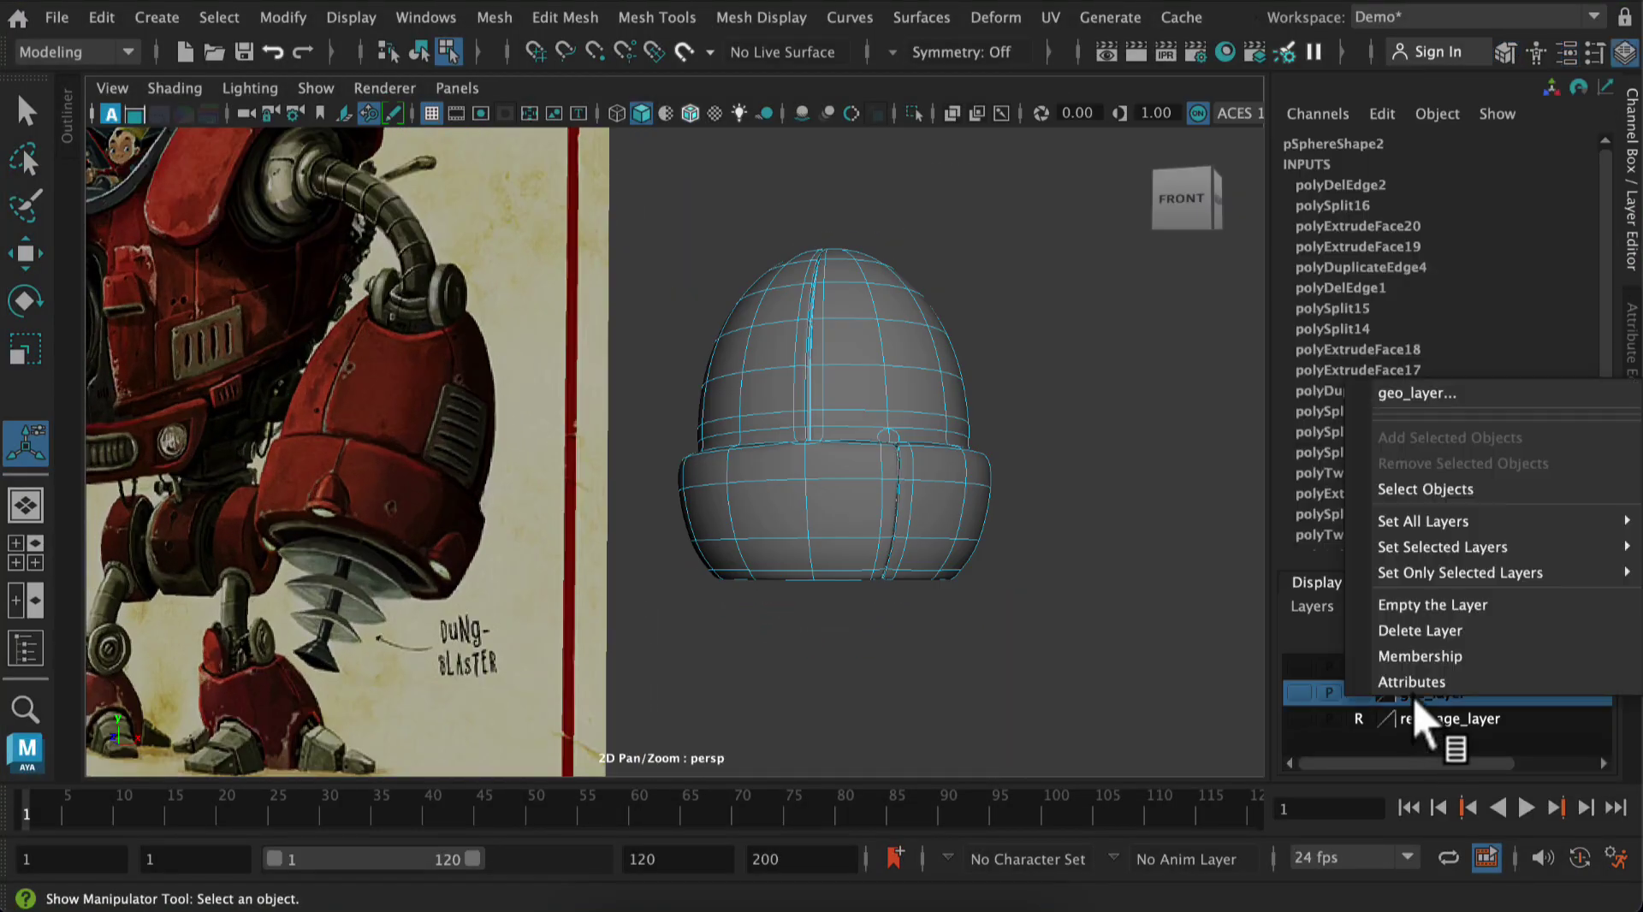
pyautogui.click(942, 416)
pyautogui.moveTo(941, 417); pyautogui.dragTo(1078, 104, button='right')
pyautogui.rightClick(1439, 689)
pyautogui.click(1408, 421)
# Add the poster image plane to the hidden refImage_layer and clear the selection
pyautogui.click(564, 386)
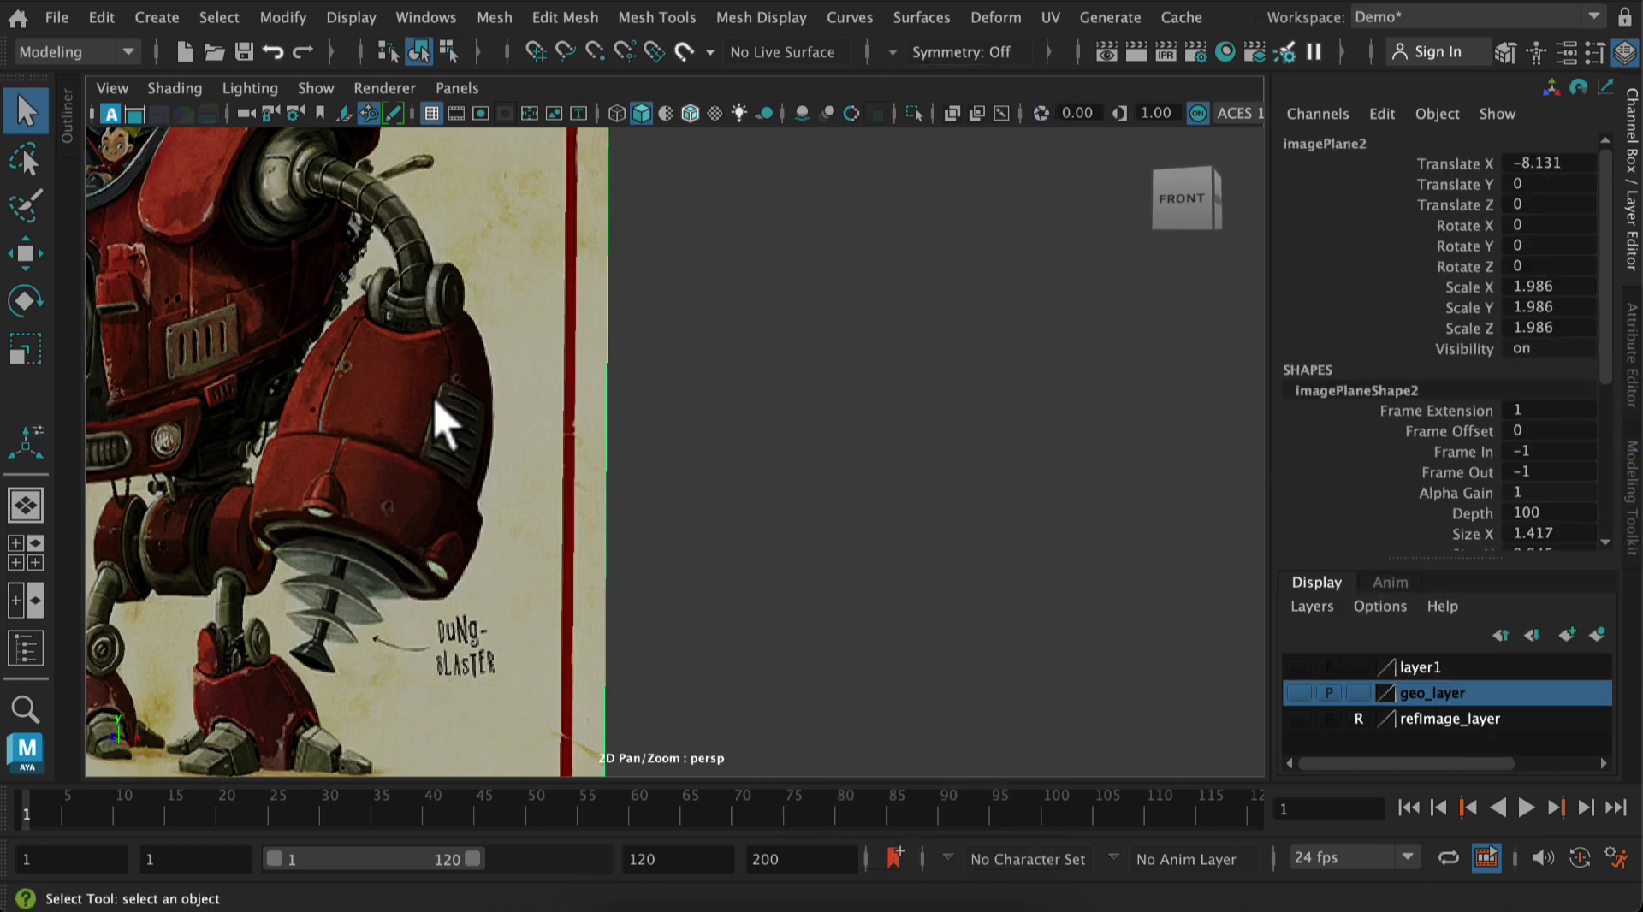
pyautogui.rightClick(1494, 722)
pyautogui.click(1466, 466)
pyautogui.click(915, 441)
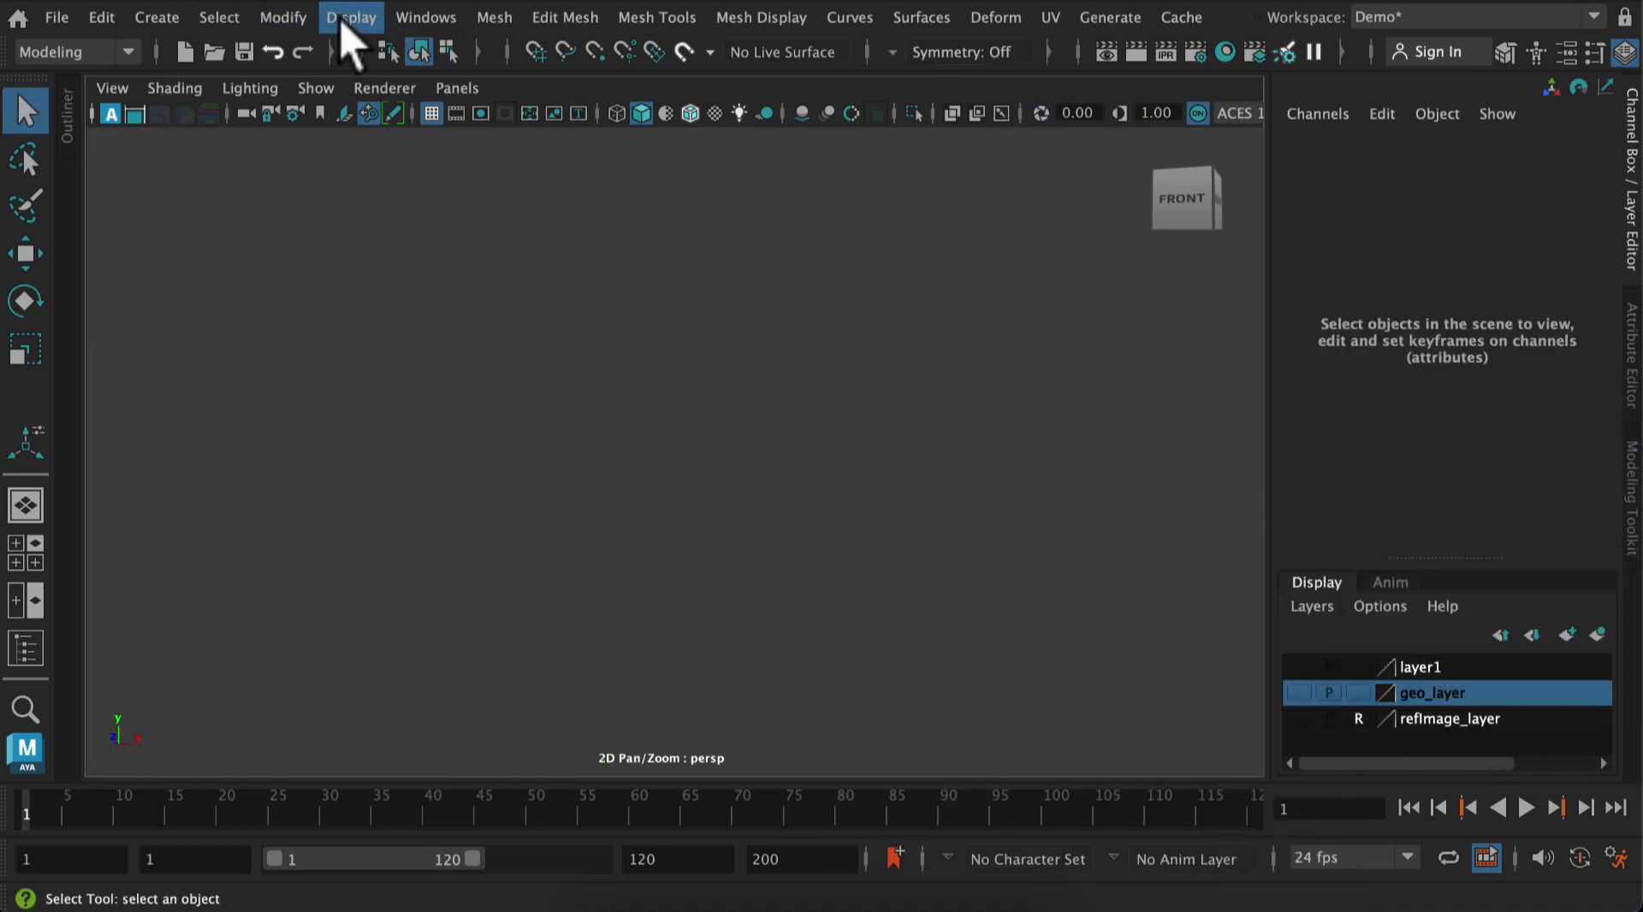
# Create a new polygon sphere at the origin
pyautogui.click(176, 17)
pyautogui.moveTo(403, 114)
pyautogui.click(589, 119)
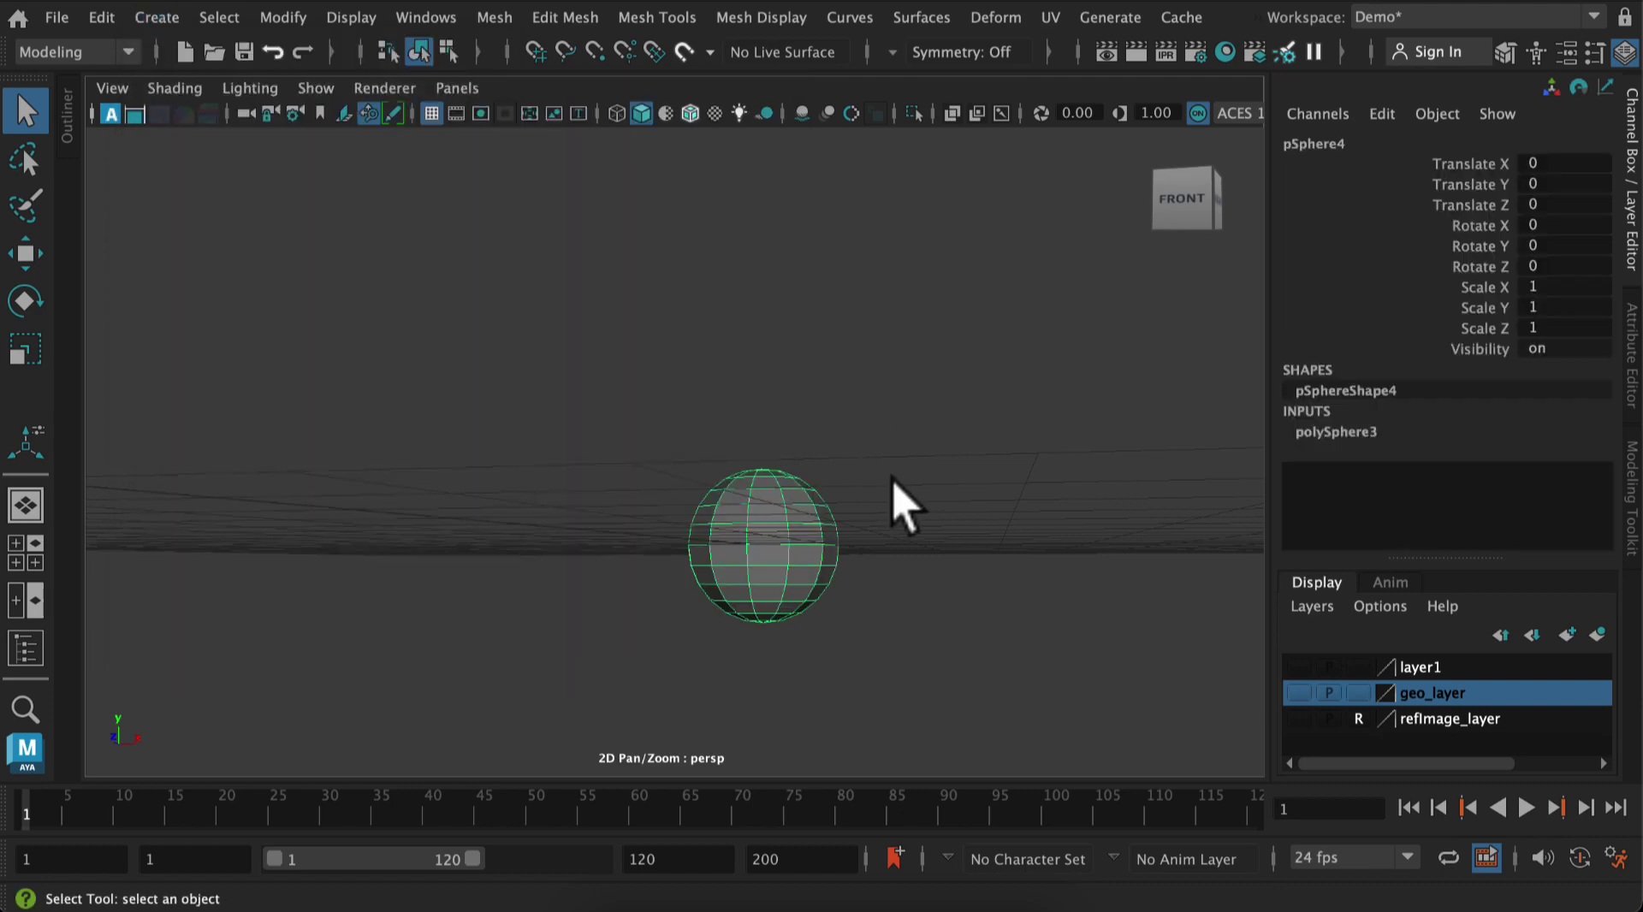
# Select the new sphere's upper cap faces and extrude them inward with a Local Translate Z of -0.05
pyautogui.keyDown('alt'); pyautogui.moveTo(898, 528); pyautogui.dragTo(1144, 700); pyautogui.keyUp('alt')
pyautogui.moveTo(906, 165); pyautogui.dragTo(910, 242, button='right')
pyautogui.keyDown('alt'); pyautogui.moveTo(1064, 546); pyautogui.dragTo(1066, 492); pyautogui.keyUp('alt')
pyautogui.moveTo(625, 555); pyautogui.dragTo(627, 554)
pyautogui.keyDown('alt'); pyautogui.moveTo(1061, 548); pyautogui.dragTo(668, 570); pyautogui.keyUp('alt')
pyautogui.moveTo(856, 548)
pyautogui.keyDown('alt'); pyautogui.mouseDown()
pyautogui.moveTo(865, 649)
pyautogui.moveTo(865, 548)
pyautogui.mouseUp(); pyautogui.keyUp('alt')
pyautogui.click(565, 17)
pyautogui.click(599, 272)
pyautogui.moveTo(1114, 560); pyautogui.dragTo(1087, 556)
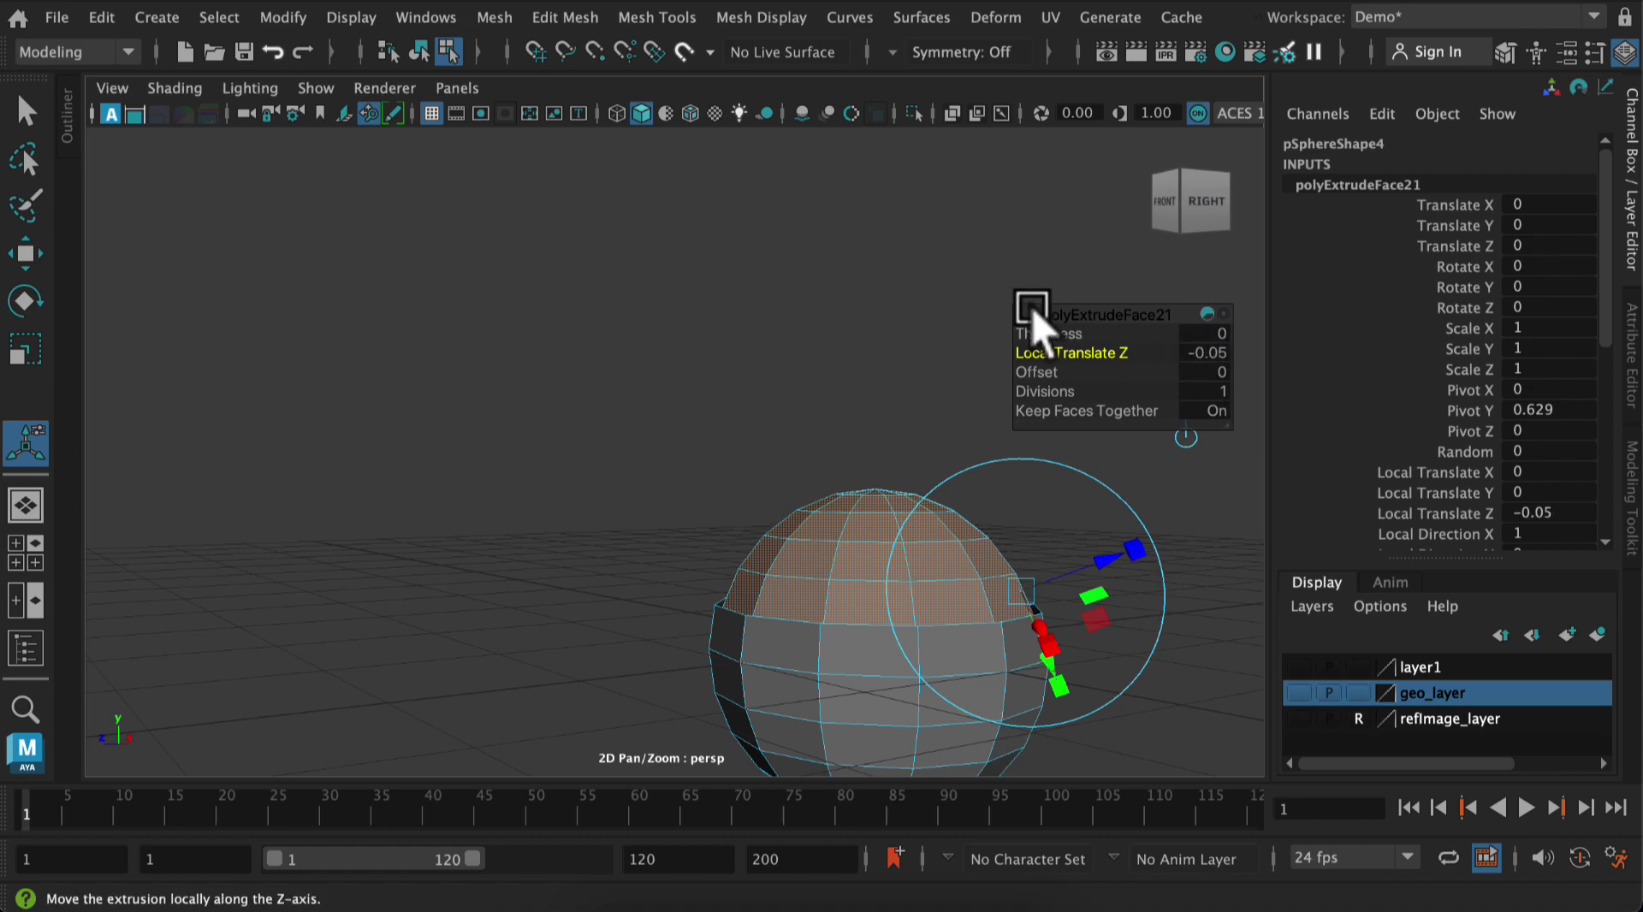
# Extrude the sphere's recessed cap faces a second time to shape the dome inside the rim
pyautogui.keyDown('alt'); pyautogui.moveTo(988, 419); pyautogui.dragTo(989, 522); pyautogui.keyUp('alt')
pyautogui.click(565, 17)
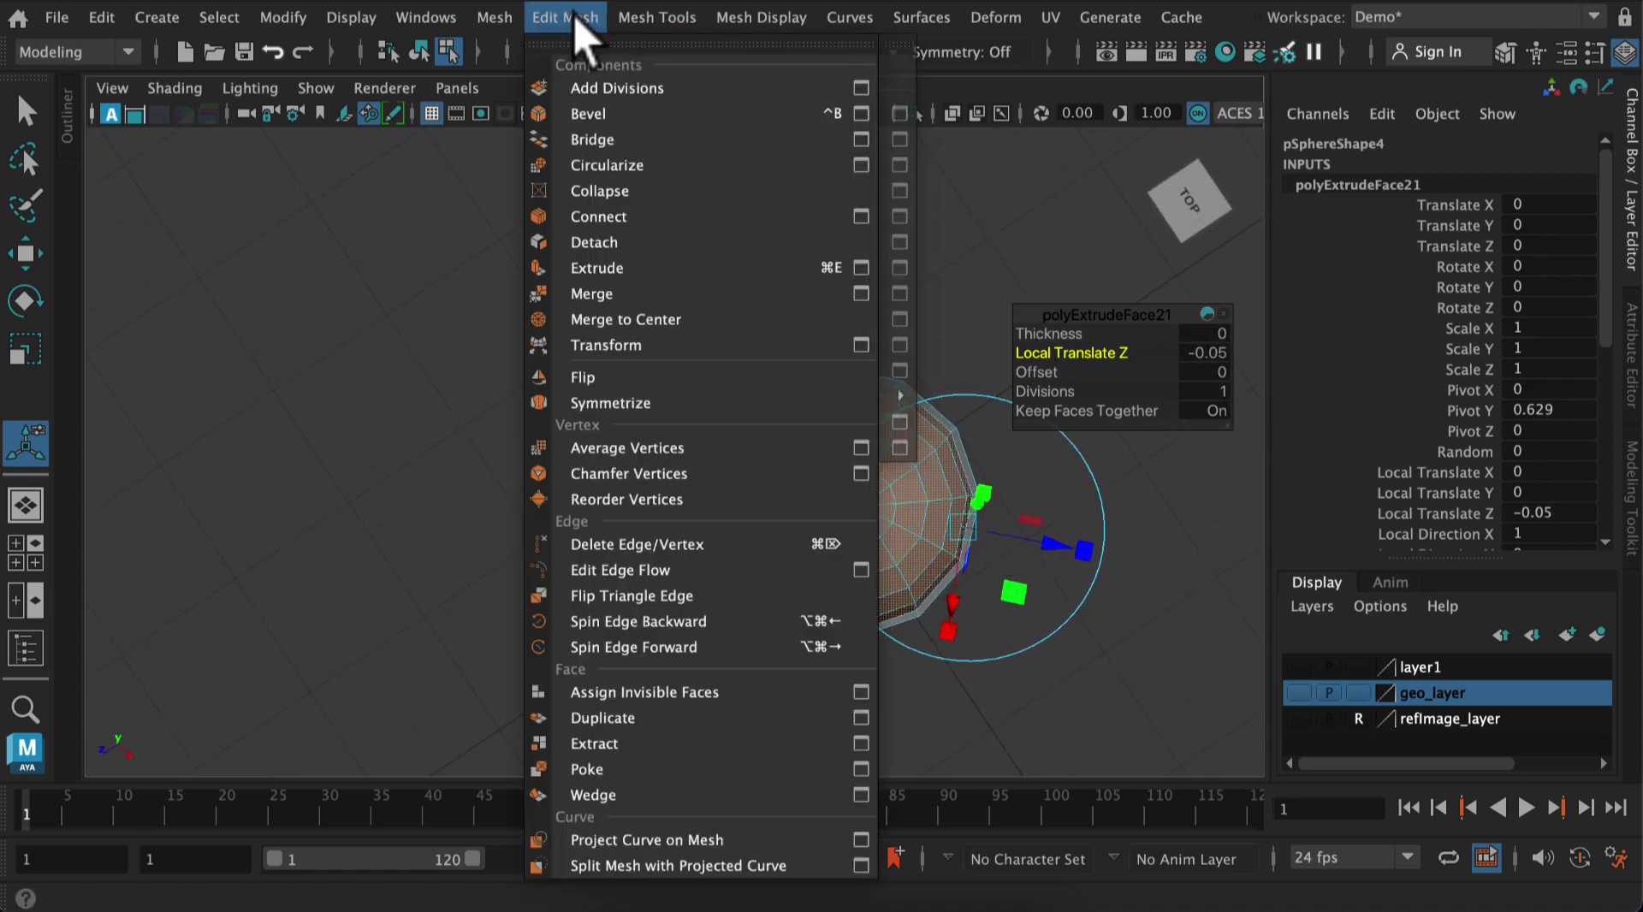
pyautogui.click(603, 267)
pyautogui.moveTo(1054, 546); pyautogui.dragTo(1051, 543)
pyautogui.keyDown('alt'); pyautogui.moveTo(1215, 633); pyautogui.dragTo(1369, 727, button='right'); pyautogui.keyUp('alt')
pyautogui.keyDown('alt'); pyautogui.moveTo(616, 261); pyautogui.dragTo(355, 201, button='middle'); pyautogui.keyUp('alt')
pyautogui.keyDown('alt'); pyautogui.moveTo(1143, 616); pyautogui.dragTo(1151, 411); pyautogui.keyUp('alt')
pyautogui.keyDown('alt'); pyautogui.moveTo(1147, 505); pyautogui.dragTo(1165, 346, button='middle'); pyautogui.keyUp('alt')
# Select the upper part of the sphere's inner dome, adjust its scale, and clear the selection
pyautogui.click(972, 183)
pyautogui.keyDown('alt'); pyautogui.moveTo(855, 366); pyautogui.dragTo(1016, 454); pyautogui.keyUp('alt')
pyautogui.moveTo(862, 293); pyautogui.dragTo(548, 454)
pyautogui.press('w')
pyautogui.press('r')
pyautogui.moveTo(697, 293); pyautogui.dragTo(701, 328)
pyautogui.press('w')
pyautogui.keyDown('alt'); pyautogui.moveTo(1133, 539); pyautogui.dragTo(1061, 652); pyautogui.keyUp('alt')
pyautogui.click(1067, 500)
pyautogui.moveTo(1123, 581)
pyautogui.keyDown('alt'); pyautogui.mouseDown()
pyautogui.moveTo(1127, 521)
pyautogui.moveTo(1106, 580)
pyautogui.mouseUp(); pyautogui.keyUp('alt')
# Select the band of faces around the sphere just below the rim and extrude it
pyautogui.click(163, 90)
pyautogui.click(236, 17)
pyautogui.click(246, 17)
pyautogui.click(270, 125)
pyautogui.keyDown('alt'); pyautogui.moveTo(1021, 438); pyautogui.dragTo(1073, 421); pyautogui.keyUp('alt')
pyautogui.keyDown('alt'); pyautogui.moveTo(903, 525); pyautogui.dragTo(858, 483); pyautogui.keyUp('alt')
pyautogui.moveTo(854, 483); pyautogui.dragTo(839, 233, button='right')
pyautogui.click(717, 519)
pyautogui.keyDown('shift'); pyautogui.doubleClick(875, 524); pyautogui.keyUp('shift')
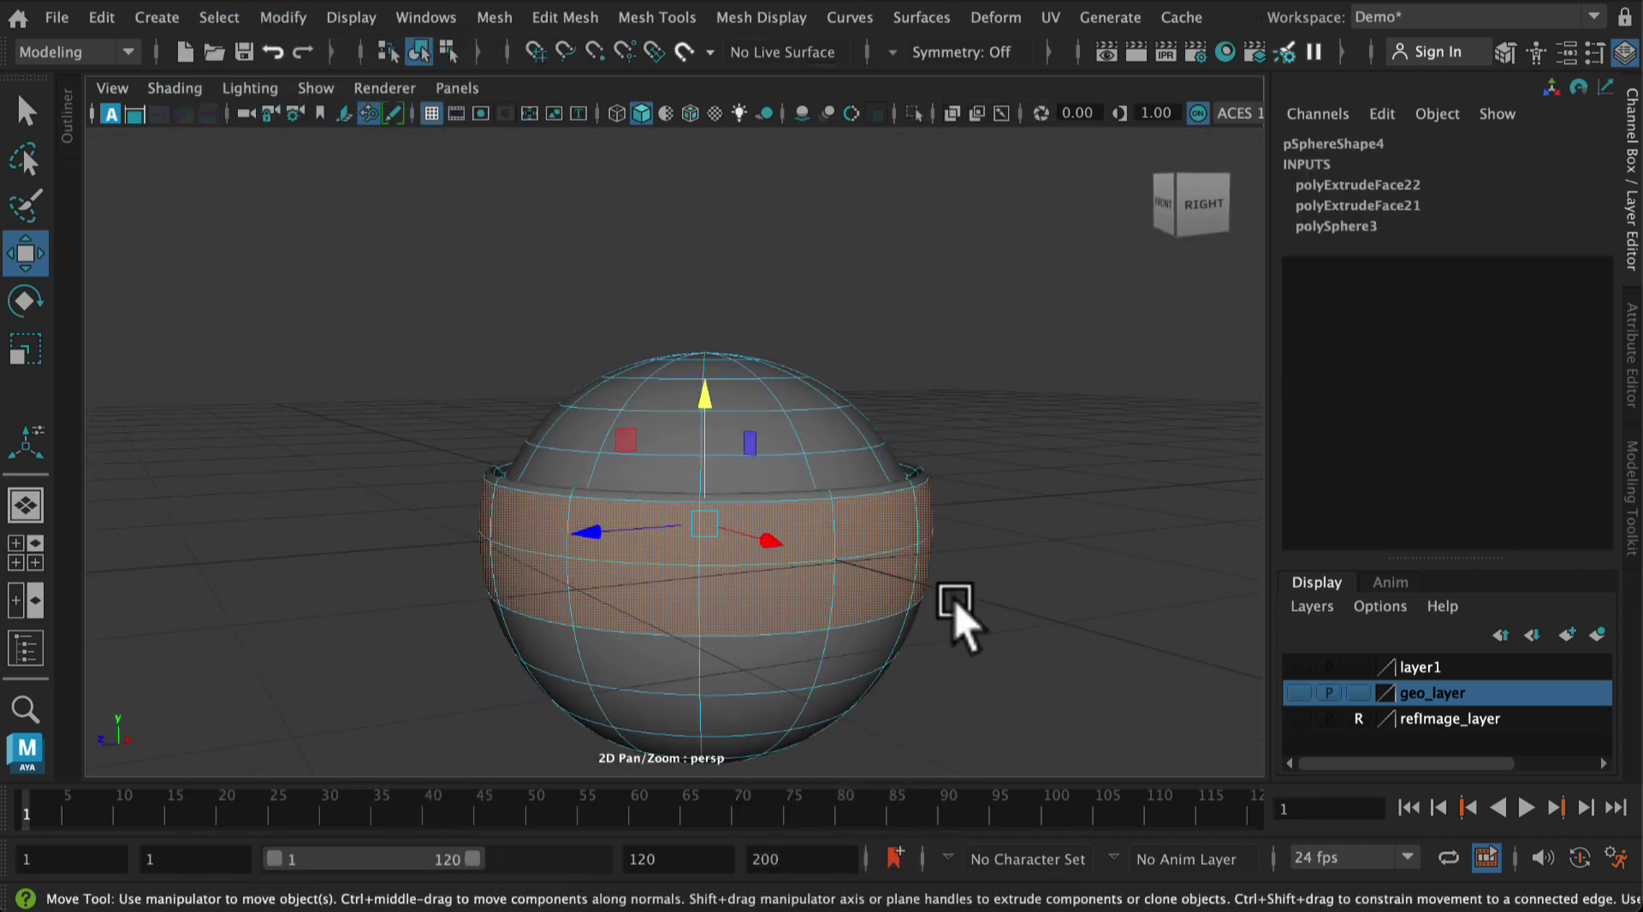
pyautogui.keyDown('alt'); pyautogui.moveTo(953, 616); pyautogui.dragTo(1038, 657); pyautogui.keyUp('alt')
pyautogui.hotkey('ctrl', 'e')
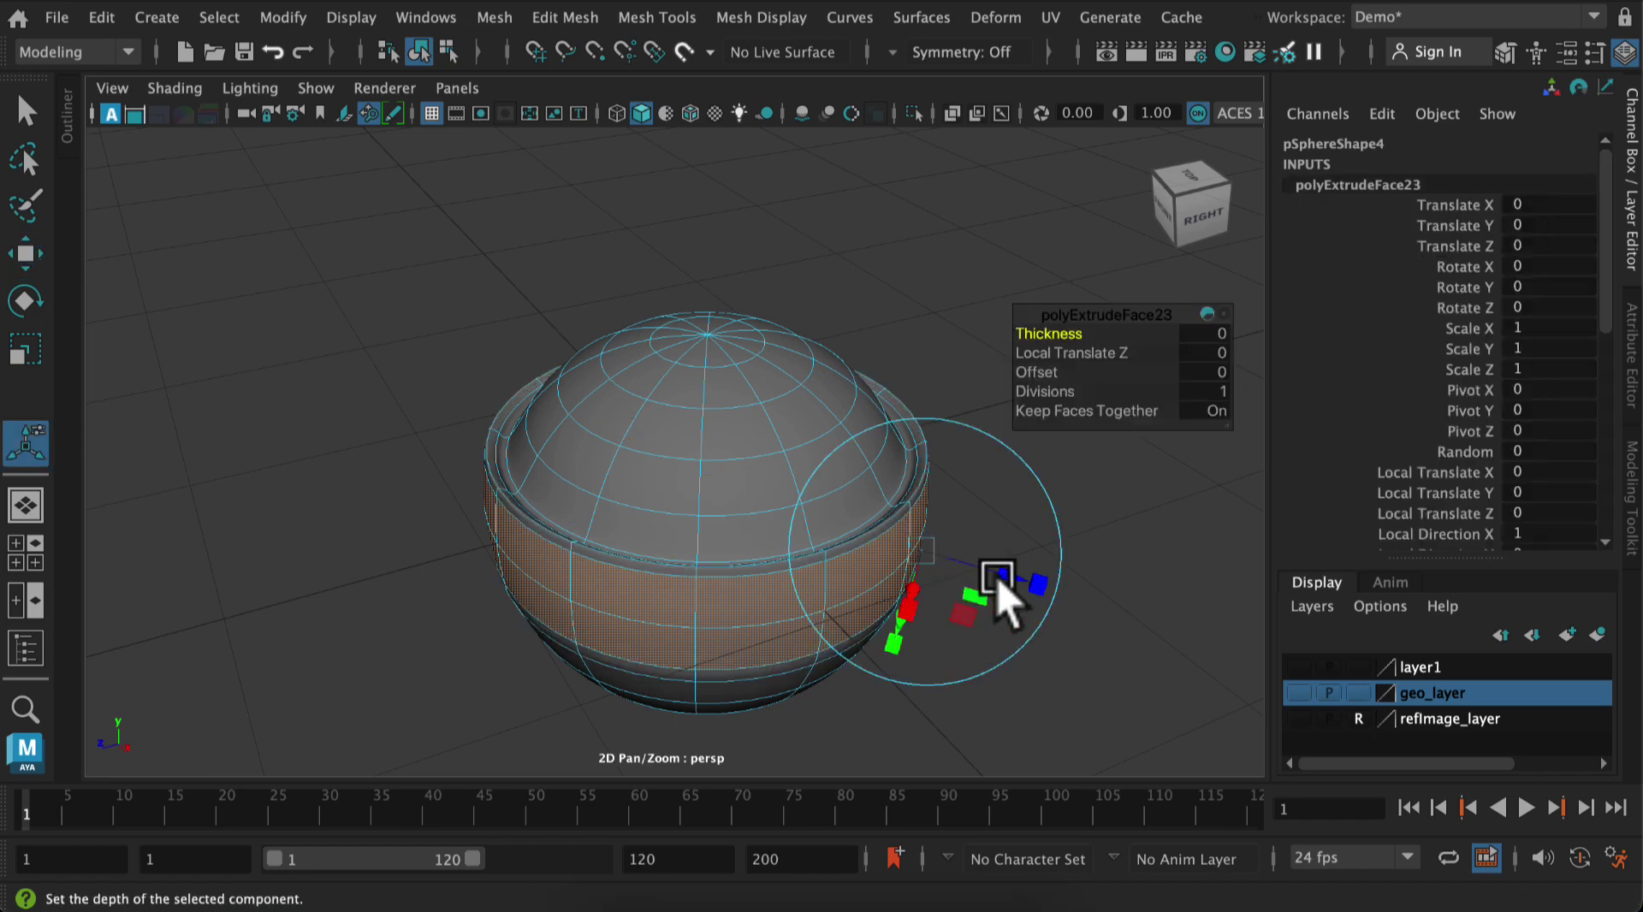
pyautogui.moveTo(993, 587); pyautogui.dragTo(1132, 646)
# Extrude the band of faces again, scale it slightly, and clear the selection
pyautogui.click(603, 43)
pyautogui.click(616, 264)
pyautogui.press('r')
pyautogui.moveTo(686, 412); pyautogui.dragTo(682, 421)
pyautogui.click(990, 617)
# Show layer1 and geo_layer so the casings and the spaceship are displayed together
pyautogui.keyDown('alt'); pyautogui.moveTo(752, 604); pyautogui.dragTo(821, 633); pyautogui.keyUp('alt')
pyautogui.click(1305, 672)
pyautogui.keyDown('alt'); pyautogui.moveTo(993, 342); pyautogui.dragTo(810, 146, button='right'); pyautogui.keyUp('alt')
pyautogui.keyDown('alt'); pyautogui.moveTo(811, 147); pyautogui.dragTo(767, 487); pyautogui.keyUp('alt')
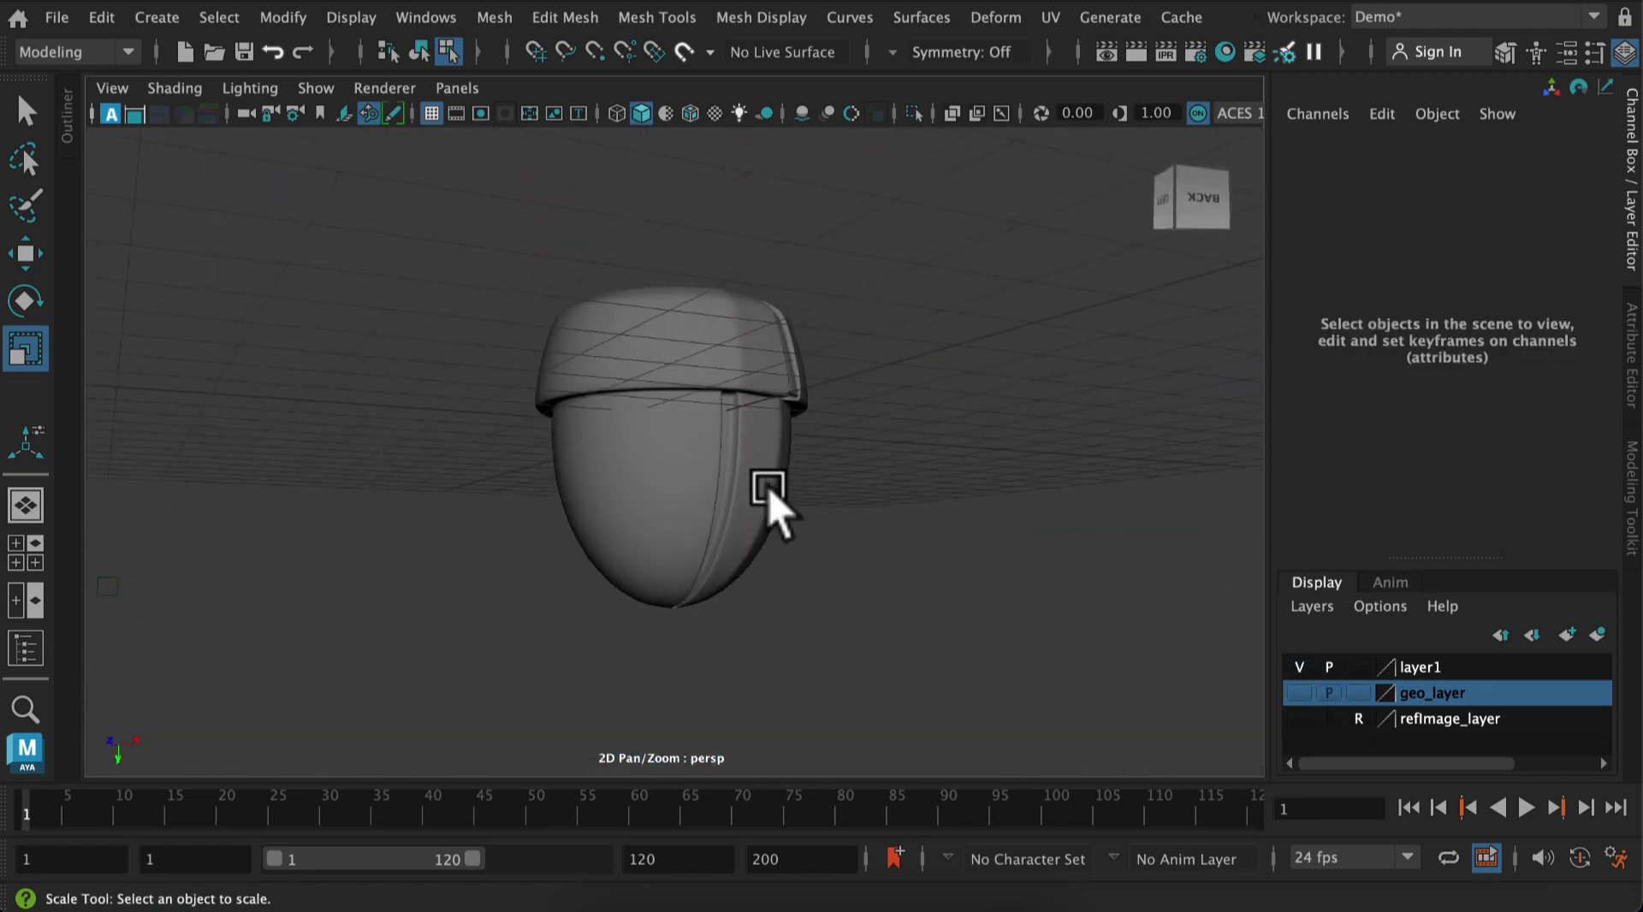
pyautogui.moveTo(767, 487); pyautogui.dragTo(791, 452, button='right')
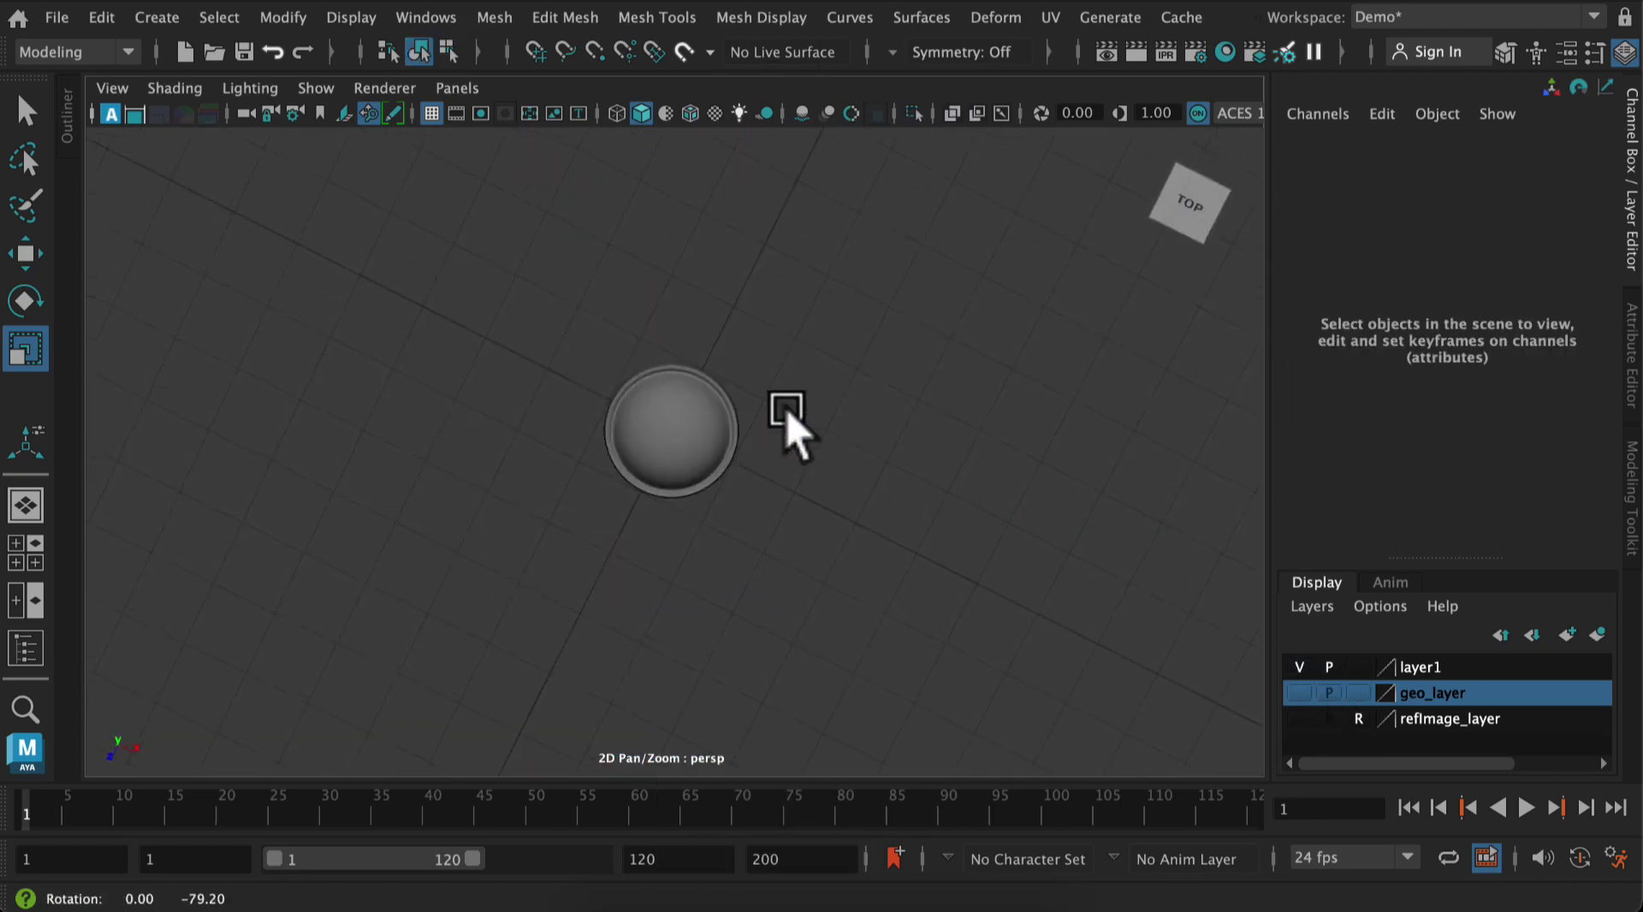
pyautogui.click(1299, 693)
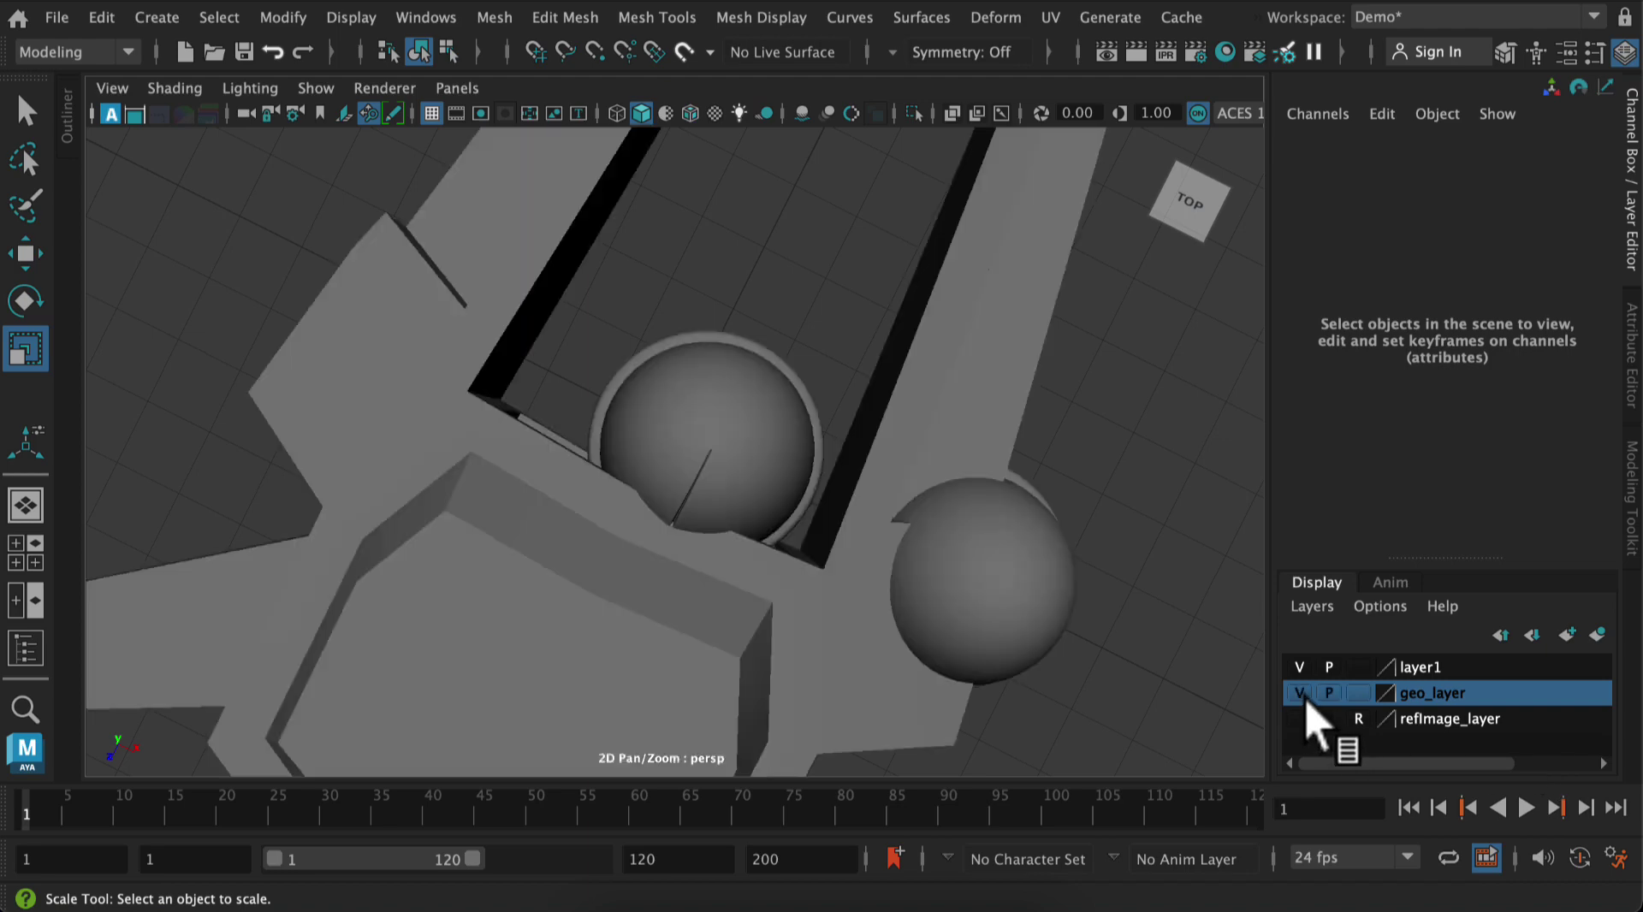
# Select the casing inside the ship's hull, lift it out, rotate it to -96.406 on X, and move it towards the rear
pyautogui.keyDown('alt'); pyautogui.moveTo(1113, 514); pyautogui.dragTo(1065, 471); pyautogui.keyUp('alt')
pyautogui.click(1053, 476)
pyautogui.click(734, 286)
pyautogui.press('w')
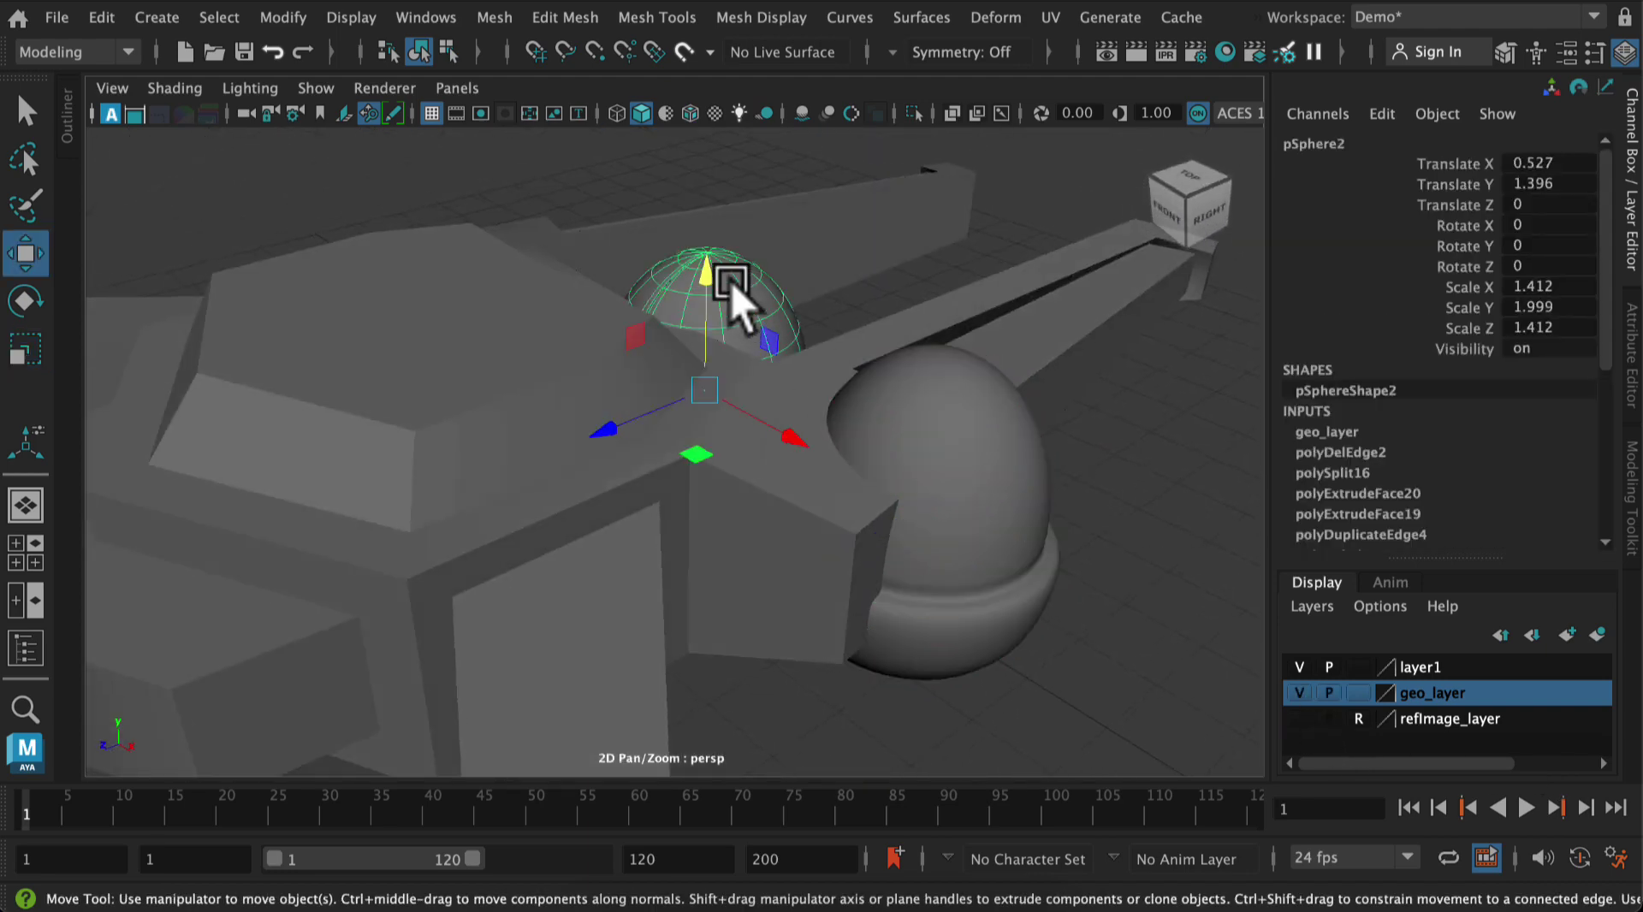
pyautogui.moveTo(734, 294); pyautogui.dragTo(788, 268)
pyautogui.keyDown('alt'); pyautogui.moveTo(1104, 543); pyautogui.dragTo(882, 265); pyautogui.keyUp('alt')
pyautogui.press('e')
pyautogui.press('w')
pyautogui.moveTo(660, 337); pyautogui.dragTo(737, 697)
# Position the rotated casing centrally behind the ship's hull as a rear engine
pyautogui.keyDown('alt'); pyautogui.moveTo(737, 697); pyautogui.dragTo(970, 505, button='right'); pyautogui.keyUp('alt')
pyautogui.keyDown('alt'); pyautogui.moveTo(1095, 497); pyautogui.dragTo(1027, 505); pyautogui.keyUp('alt')
pyautogui.moveTo(943, 284)
pyautogui.mouseDown()
pyautogui.moveTo(949, 334)
pyautogui.moveTo(945, 310)
pyautogui.mouseUp()
pyautogui.keyDown('alt'); pyautogui.moveTo(1034, 589); pyautogui.dragTo(950, 672); pyautogui.keyUp('alt')
pyautogui.keyDown('alt'); pyautogui.moveTo(950, 659); pyautogui.dragTo(957, 513, button='middle'); pyautogui.keyUp('alt')
pyautogui.keyDown('alt'); pyautogui.moveTo(958, 512); pyautogui.dragTo(1014, 548, button='right'); pyautogui.keyUp('alt')
pyautogui.moveTo(809, 734); pyautogui.dragTo(781, 727)
pyautogui.keyDown('alt'); pyautogui.moveTo(881, 675); pyautogui.dragTo(935, 577, button='middle'); pyautogui.keyUp('alt')
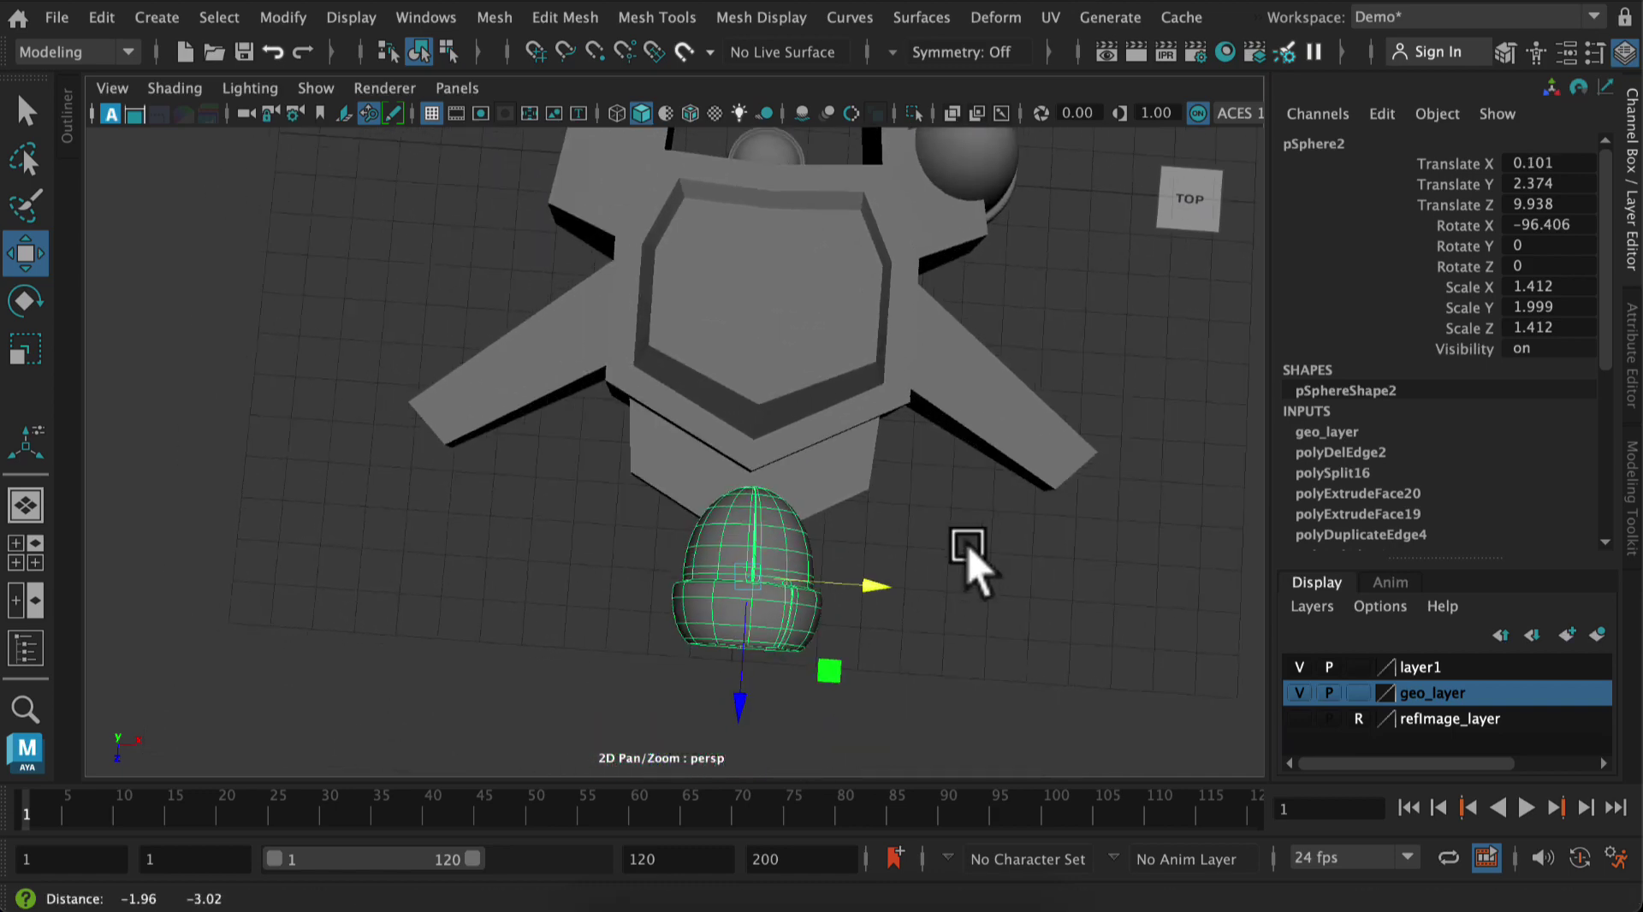
# Duplicate the engine casing, place the copy below and to one side of it, and raise the original slightly
pyautogui.moveTo(881, 587); pyautogui.dragTo(740, 572)
pyautogui.click(102, 18)
pyautogui.moveTo(184, 351)
pyautogui.click(445, 58)
pyautogui.press('super+d')
pyautogui.keyDown('alt'); pyautogui.moveTo(1070, 650); pyautogui.dragTo(893, 382); pyautogui.keyUp('alt')
pyautogui.keyDown('alt'); pyautogui.moveTo(1061, 486); pyautogui.dragTo(935, 534); pyautogui.keyUp('alt')
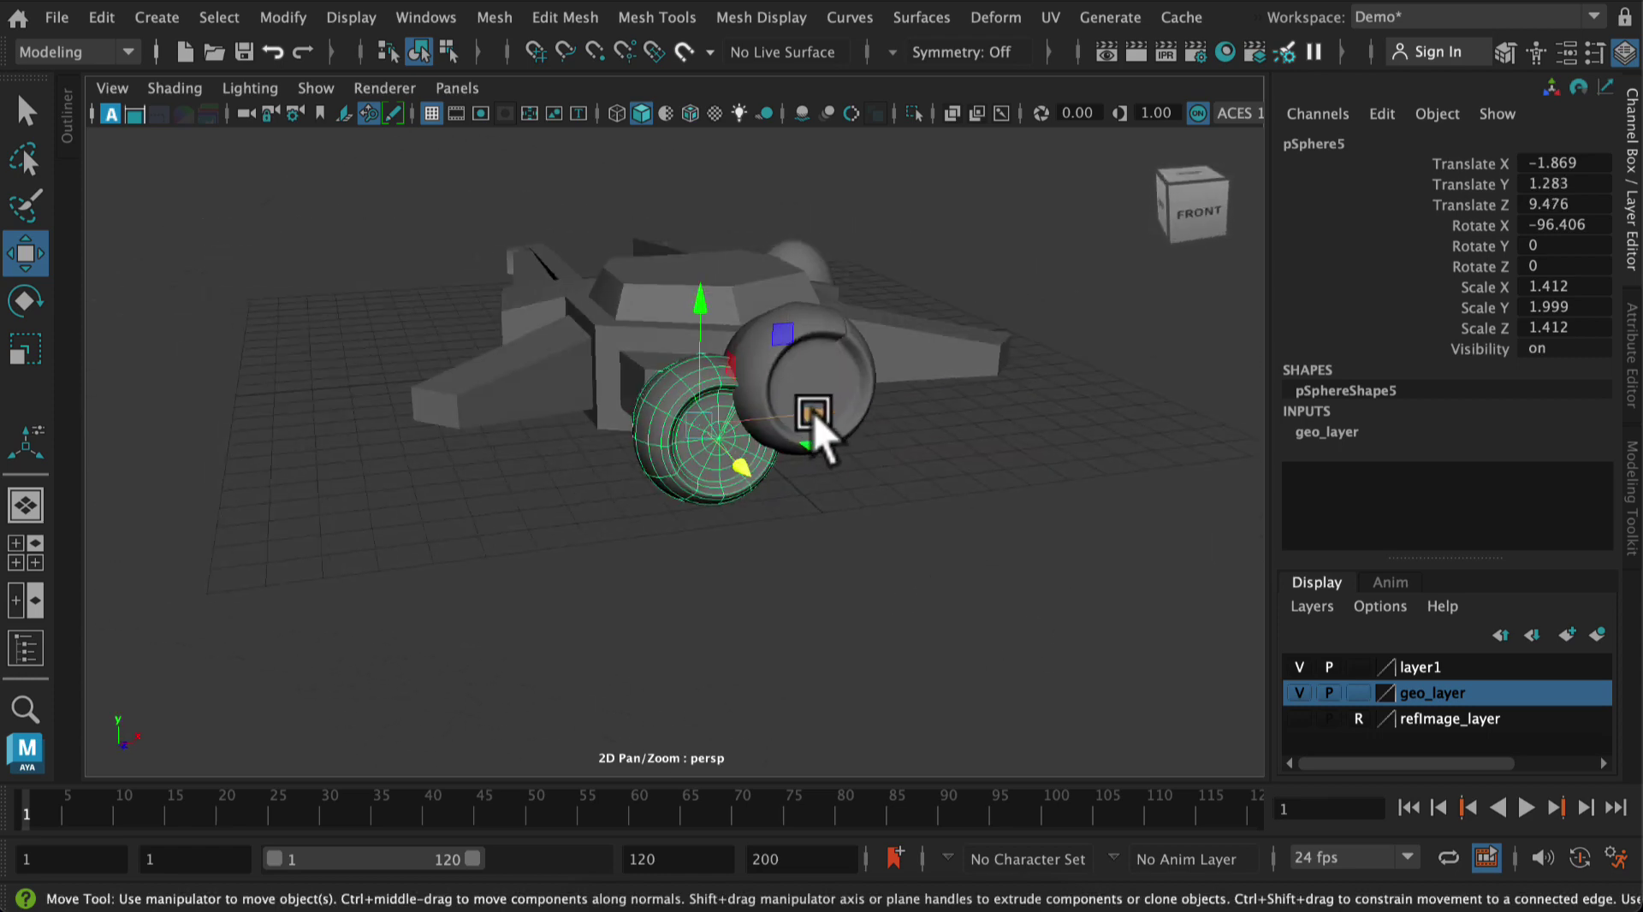
pyautogui.moveTo(806, 412); pyautogui.dragTo(780, 414)
pyautogui.keyDown('alt'); pyautogui.moveTo(967, 581); pyautogui.dragTo(935, 575); pyautogui.keyUp('alt')
pyautogui.click(796, 343)
pyautogui.moveTo(749, 240); pyautogui.dragTo(748, 220)
# Duplicate the lower engine casing and move the copy along X to the opposite side of the hull
pyautogui.click(666, 475)
pyautogui.click(102, 18)
pyautogui.click(171, 294)
pyautogui.moveTo(764, 411); pyautogui.dragTo(914, 415)
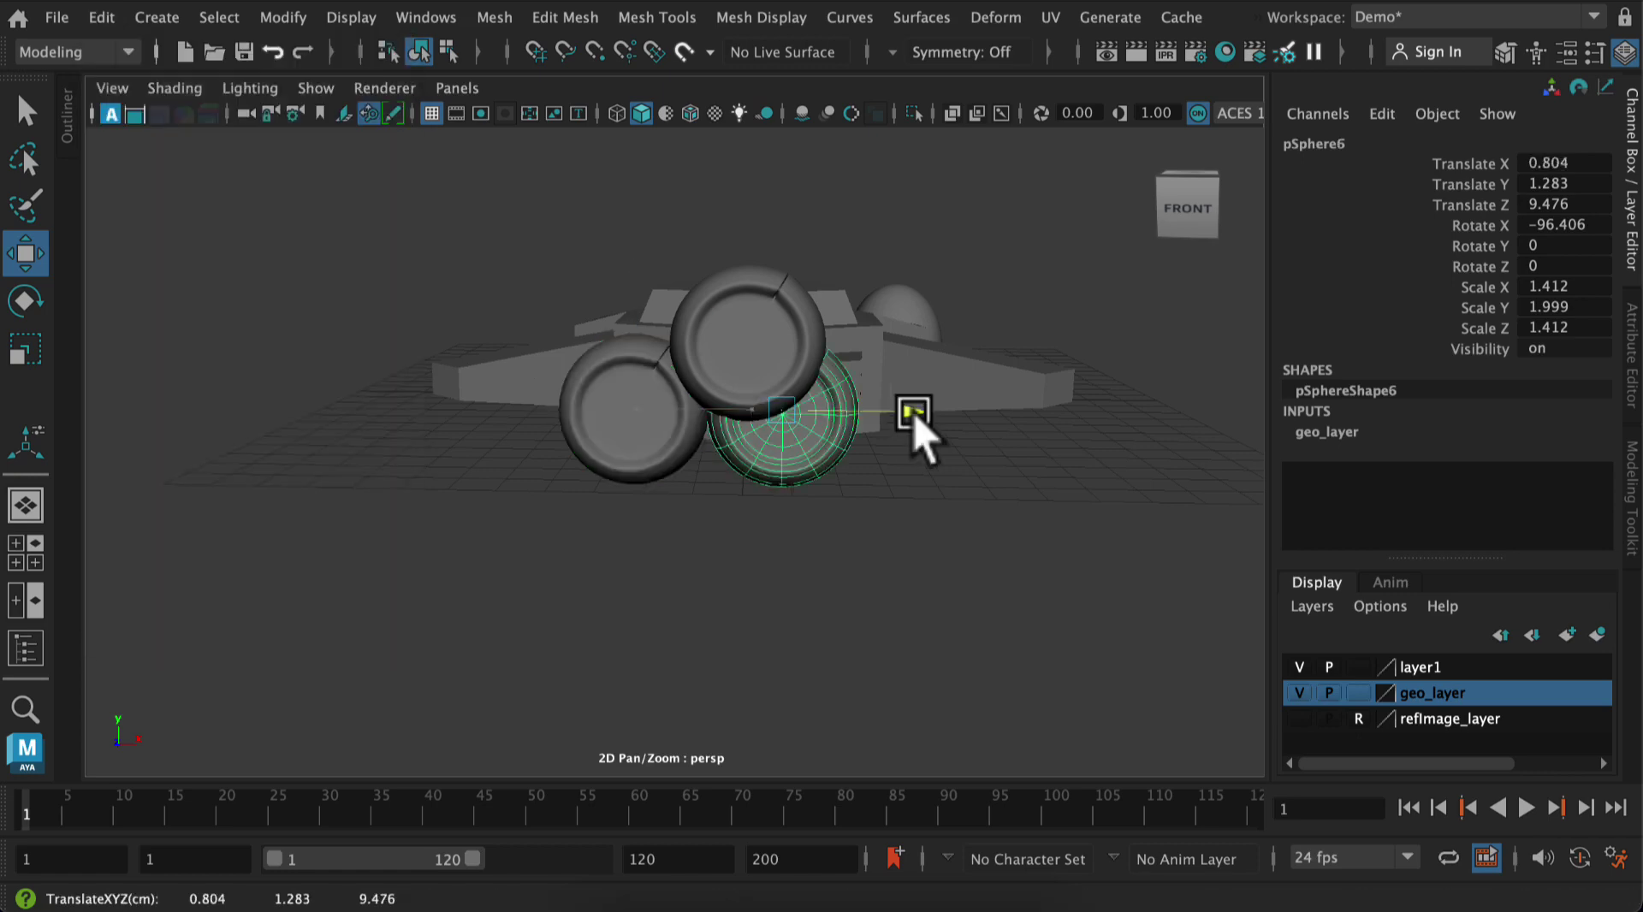
pyautogui.click(899, 609)
# Rotate the two lower engine casings individually so they fan out slightly from the ship's centre line
pyautogui.keyDown('alt'); pyautogui.moveTo(900, 609); pyautogui.dragTo(783, 517); pyautogui.keyUp('alt')
pyautogui.click(728, 462)
pyautogui.keyDown('shift'); pyautogui.click(890, 462); pyautogui.keyUp('shift')
pyautogui.keyDown('alt'); pyautogui.moveTo(890, 463); pyautogui.dragTo(850, 631); pyautogui.keyUp('alt')
pyautogui.press('e')
pyautogui.moveTo(890, 360); pyautogui.dragTo(1110, 440)
pyautogui.click(1108, 426)
pyautogui.click(920, 377)
pyautogui.moveTo(834, 311); pyautogui.dragTo(812, 314)
pyautogui.click(709, 589)
pyautogui.moveTo(708, 589); pyautogui.dragTo(709, 592)
pyautogui.moveTo(688, 442); pyautogui.dragTo(700, 440)
pyautogui.click(1078, 650)
pyautogui.keyDown('alt'); pyautogui.moveTo(1079, 650); pyautogui.dragTo(1070, 479); pyautogui.keyUp('alt')
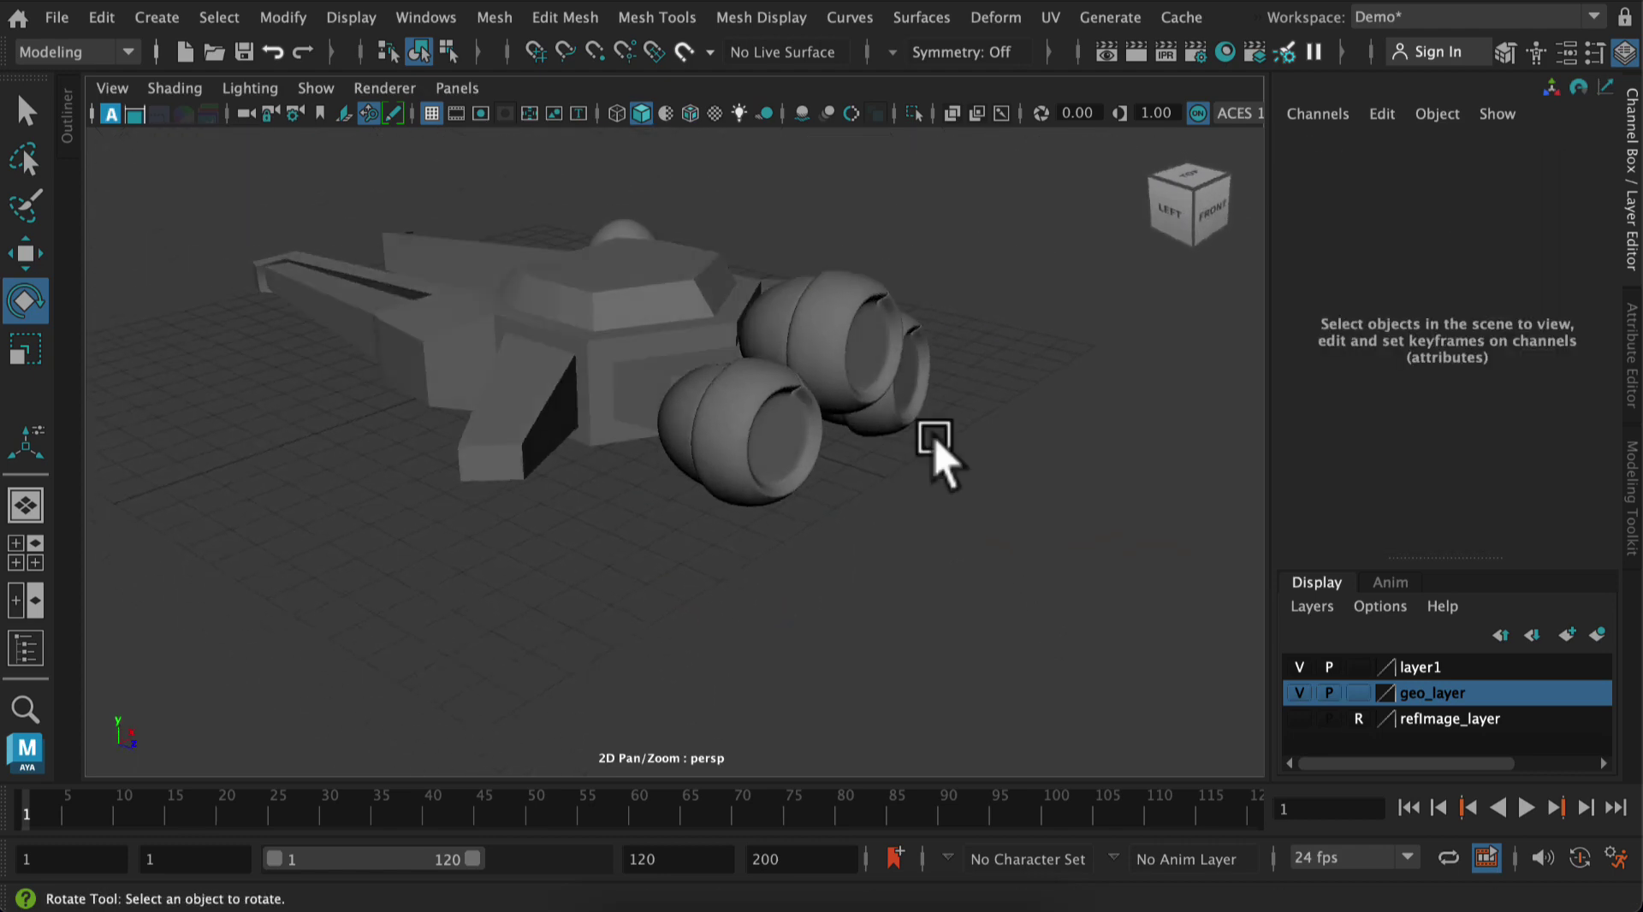
# Slide the upper engine casing along the ship's length
pyautogui.click(799, 323)
pyautogui.keyDown('alt'); pyautogui.moveTo(1040, 565); pyautogui.dragTo(1159, 548); pyautogui.keyUp('alt')
pyautogui.press('w')
pyautogui.moveTo(895, 315); pyautogui.dragTo(874, 315)
# Select both lower engine casings and stretch them lengthwise to a Y scale of about 2.3
pyautogui.click(813, 389)
pyautogui.keyDown('alt'); pyautogui.moveTo(920, 492); pyautogui.dragTo(753, 509); pyautogui.keyUp('alt')
pyautogui.keyDown('shift'); pyautogui.click(885, 436); pyautogui.keyUp('shift')
pyautogui.keyDown('alt'); pyautogui.moveTo(907, 445); pyautogui.dragTo(874, 640); pyautogui.keyUp('alt')
pyautogui.press('r')
pyautogui.moveTo(840, 348); pyautogui.dragTo(804, 356)
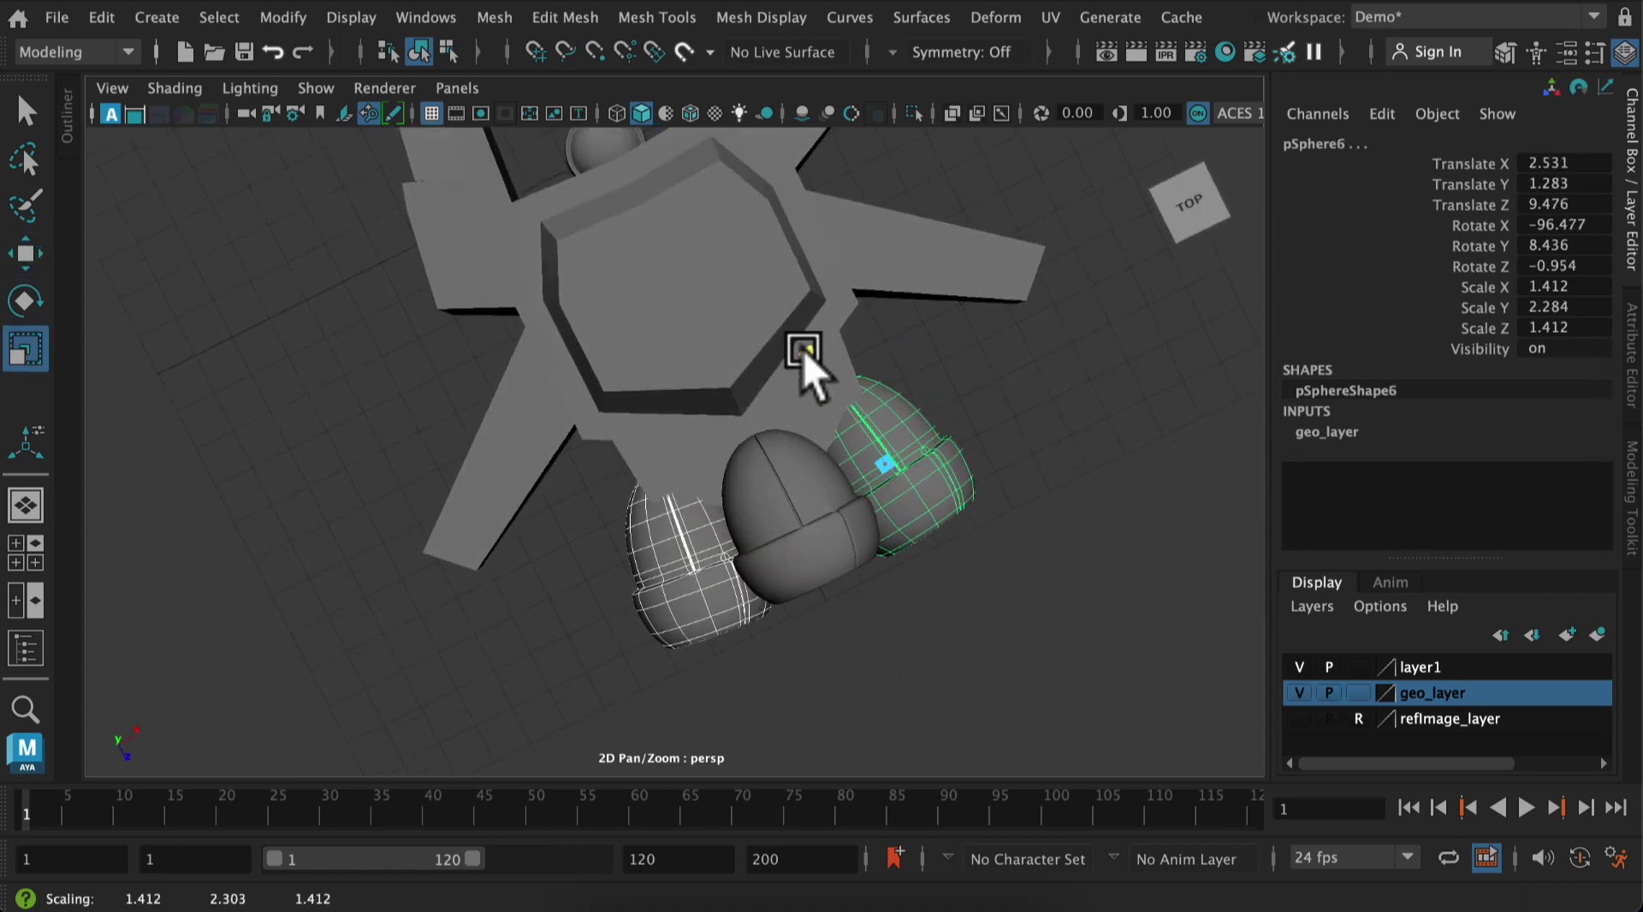
# Adjust the position and rotation of the two stretched lower engines together and deselect them
pyautogui.press('w')
pyautogui.moveTo(937, 580); pyautogui.dragTo(863, 466)
pyautogui.press('e')
pyautogui.moveTo(693, 288); pyautogui.dragTo(701, 283)
pyautogui.click(951, 644)
pyautogui.keyDown('alt'); pyautogui.moveTo(951, 644); pyautogui.dragTo(881, 570, button='right'); pyautogui.keyUp('alt')
pyautogui.keyDown('alt'); pyautogui.moveTo(882, 570); pyautogui.dragTo(1071, 593, button='middle'); pyautogui.keyUp('alt')
pyautogui.keyDown('alt'); pyautogui.moveTo(1071, 592); pyautogui.dragTo(1017, 615); pyautogui.keyUp('alt')
# Move the spare upright casing away from the ship along X, add it to layer1, and hide that layer
pyautogui.click(580, 352)
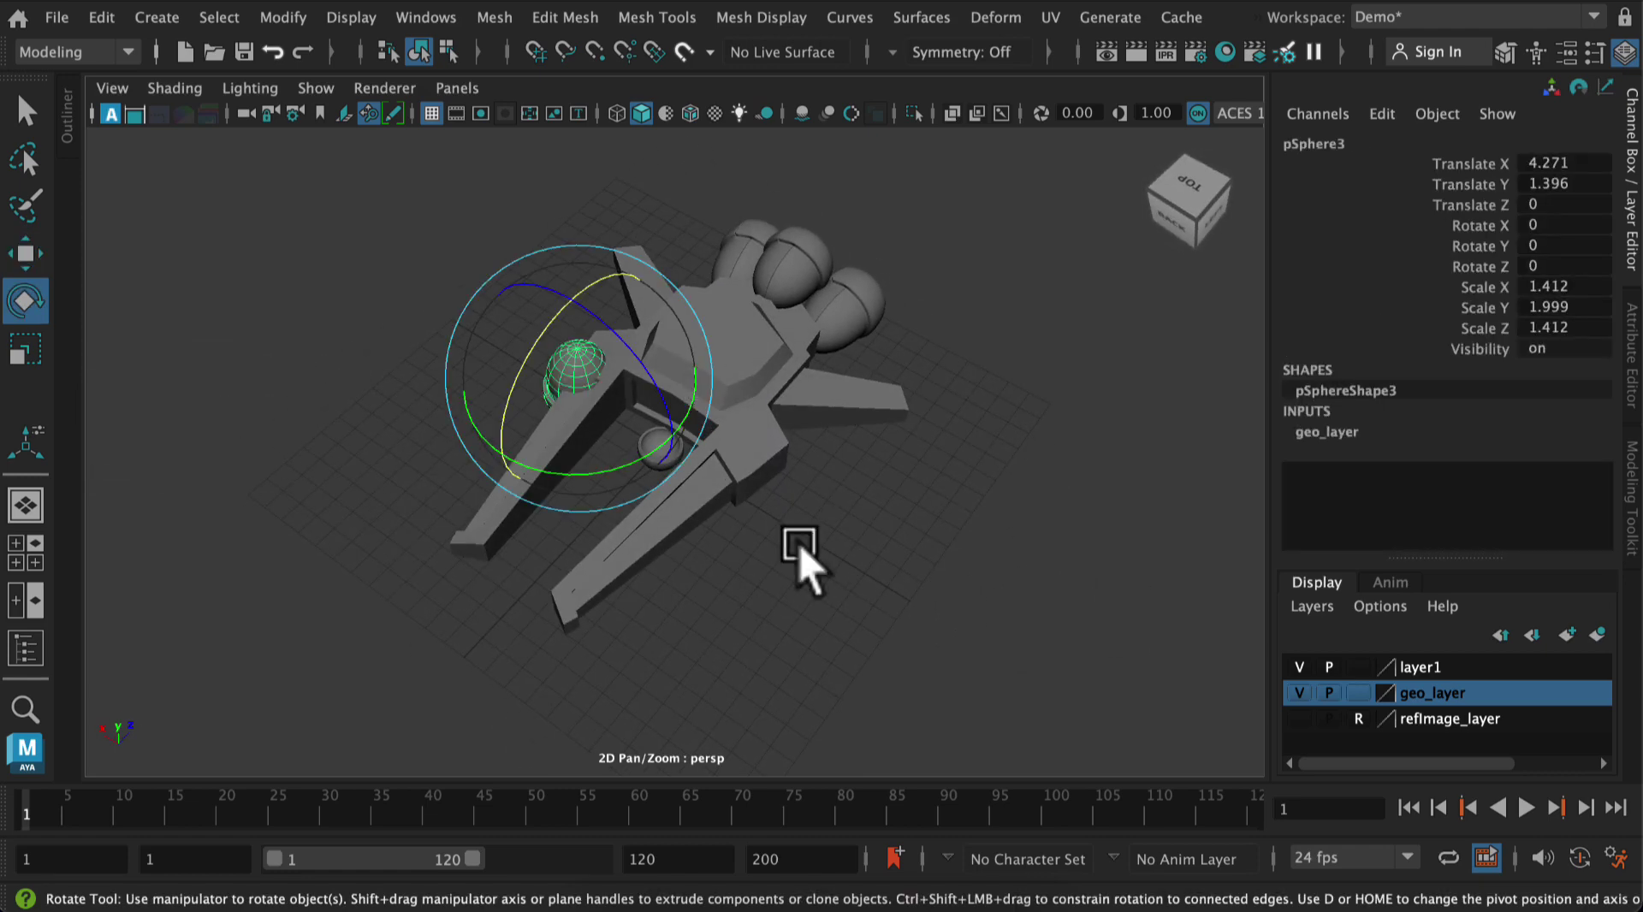
pyautogui.keyDown('alt'); pyautogui.moveTo(1112, 513); pyautogui.dragTo(1181, 536); pyautogui.keyUp('alt')
pyautogui.press('w')
pyautogui.moveTo(788, 494); pyautogui.dragTo(1018, 589)
pyautogui.keyDown('alt'); pyautogui.moveTo(1018, 589); pyautogui.dragTo(1220, 727); pyautogui.keyUp('alt')
pyautogui.rightClick(1414, 670)
pyautogui.click(1431, 406)
pyautogui.click(1299, 668)
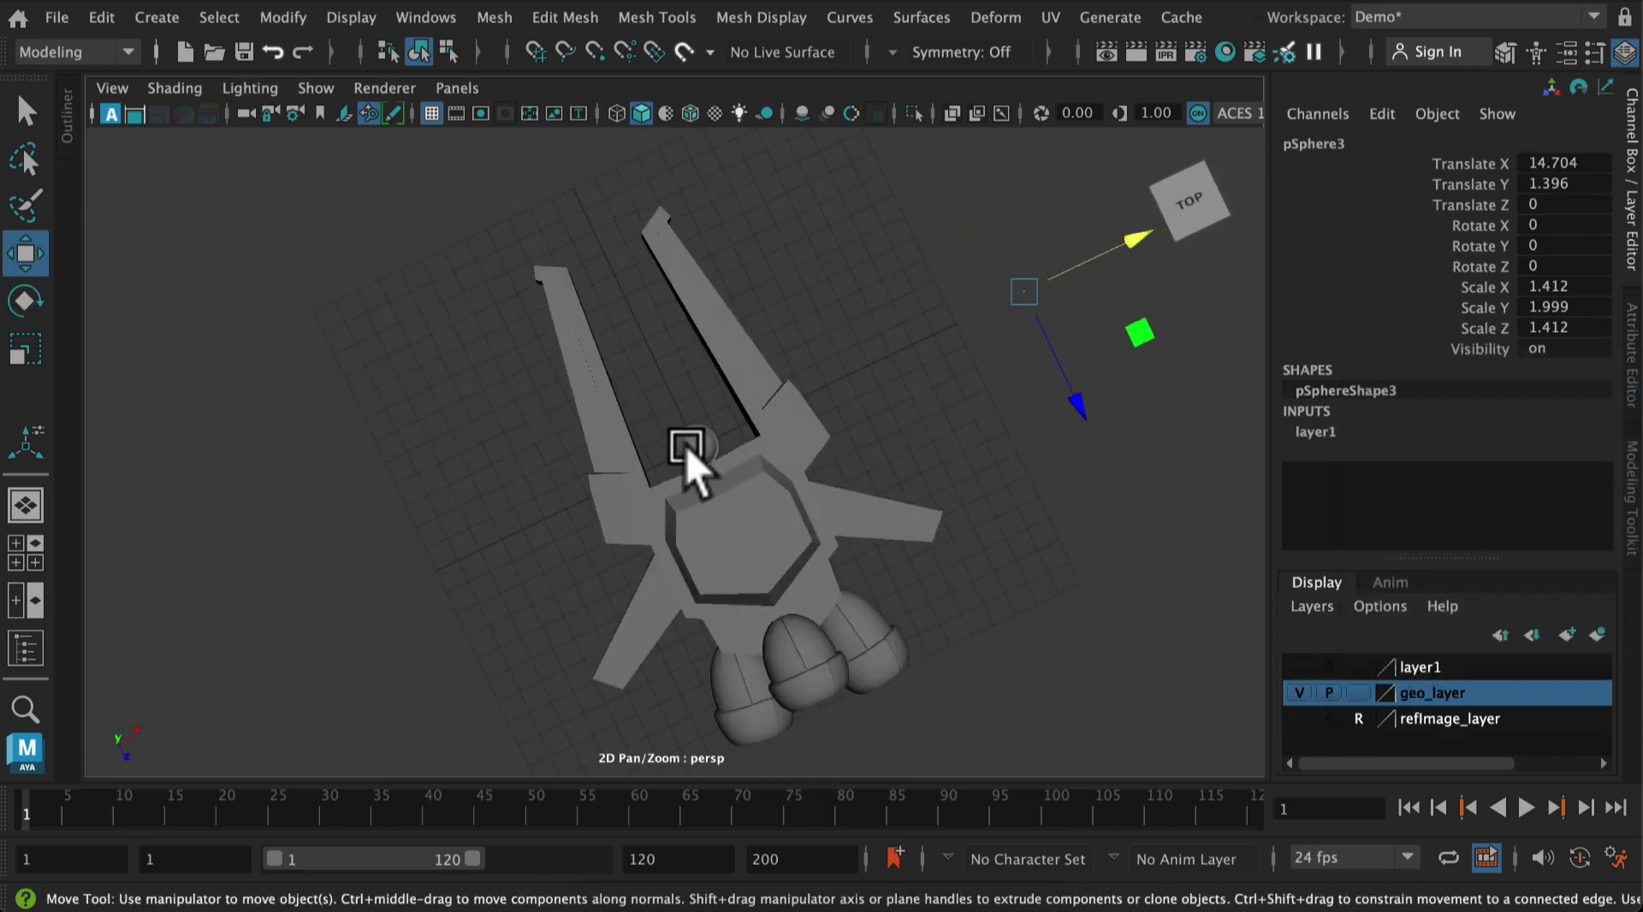
# Select the small rimmed sphere between the ship's prongs and move it up over the hull's raised centre
pyautogui.click(694, 449)
pyautogui.keyDown('alt'); pyautogui.moveTo(695, 450); pyautogui.dragTo(737, 624); pyautogui.keyUp('alt')
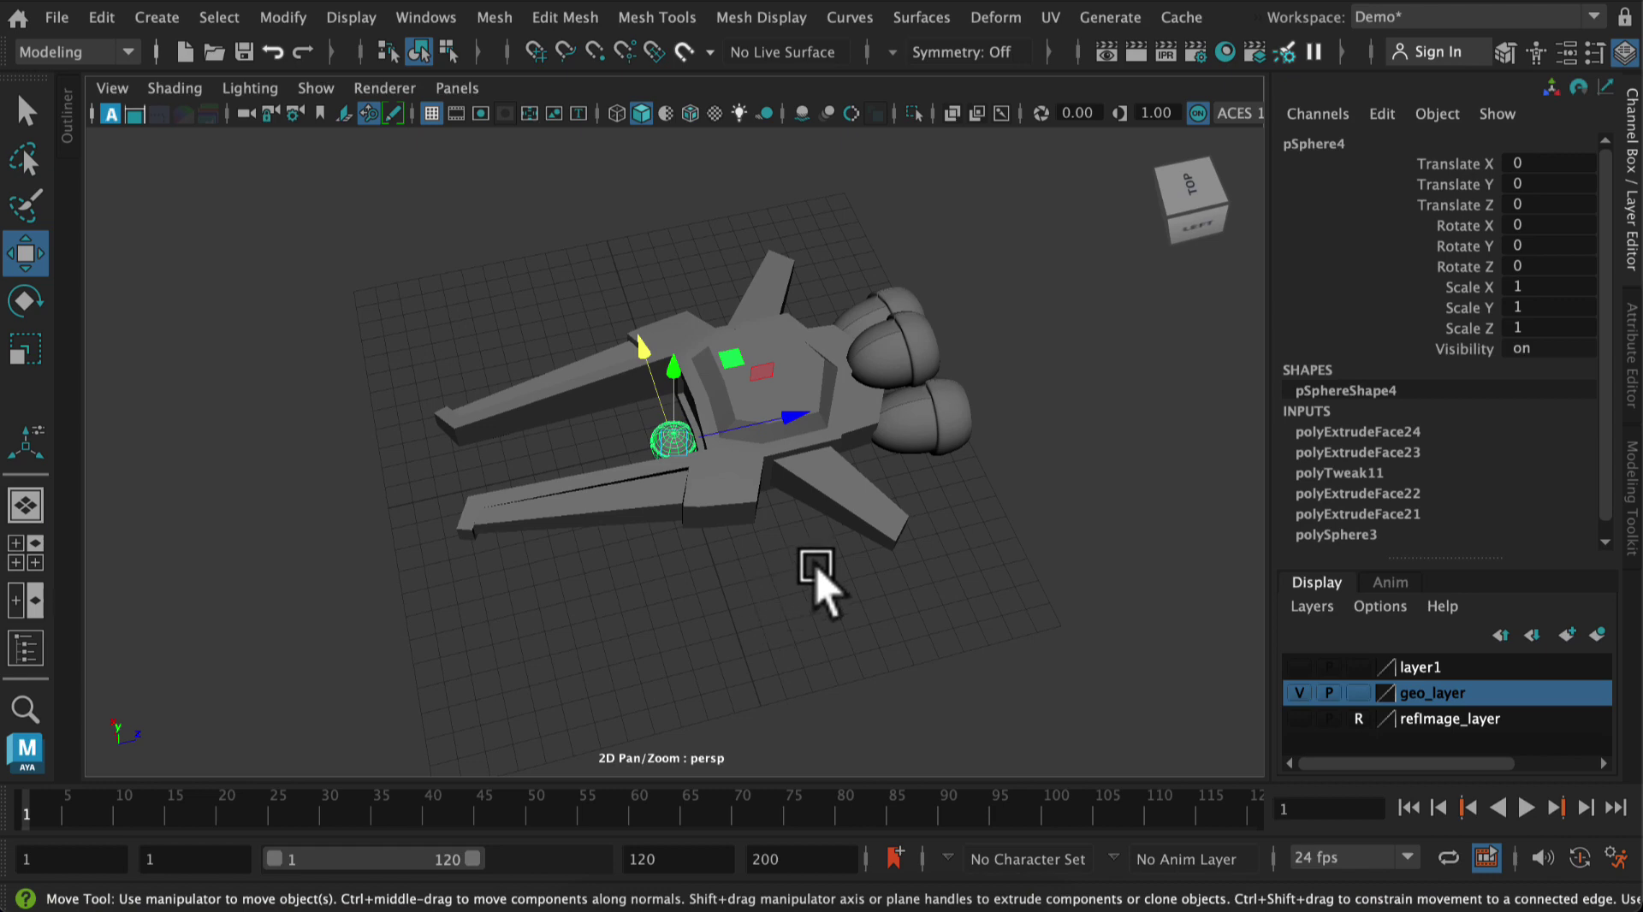
pyautogui.moveTo(672, 368); pyautogui.dragTo(664, 289)
pyautogui.keyDown('alt'); pyautogui.moveTo(685, 479); pyautogui.dragTo(890, 364); pyautogui.keyUp('alt')
# Scale the rimmed sphere to 1.807 in X and Z and sink it into the hull top at Translate Y 3.383
pyautogui.keyDown('alt'); pyautogui.moveTo(870, 533); pyautogui.dragTo(933, 587); pyautogui.keyUp('alt')
pyautogui.press('r')
pyautogui.keyDown('alt'); pyautogui.moveTo(936, 591); pyautogui.dragTo(771, 433); pyautogui.keyUp('alt')
pyautogui.press('w')
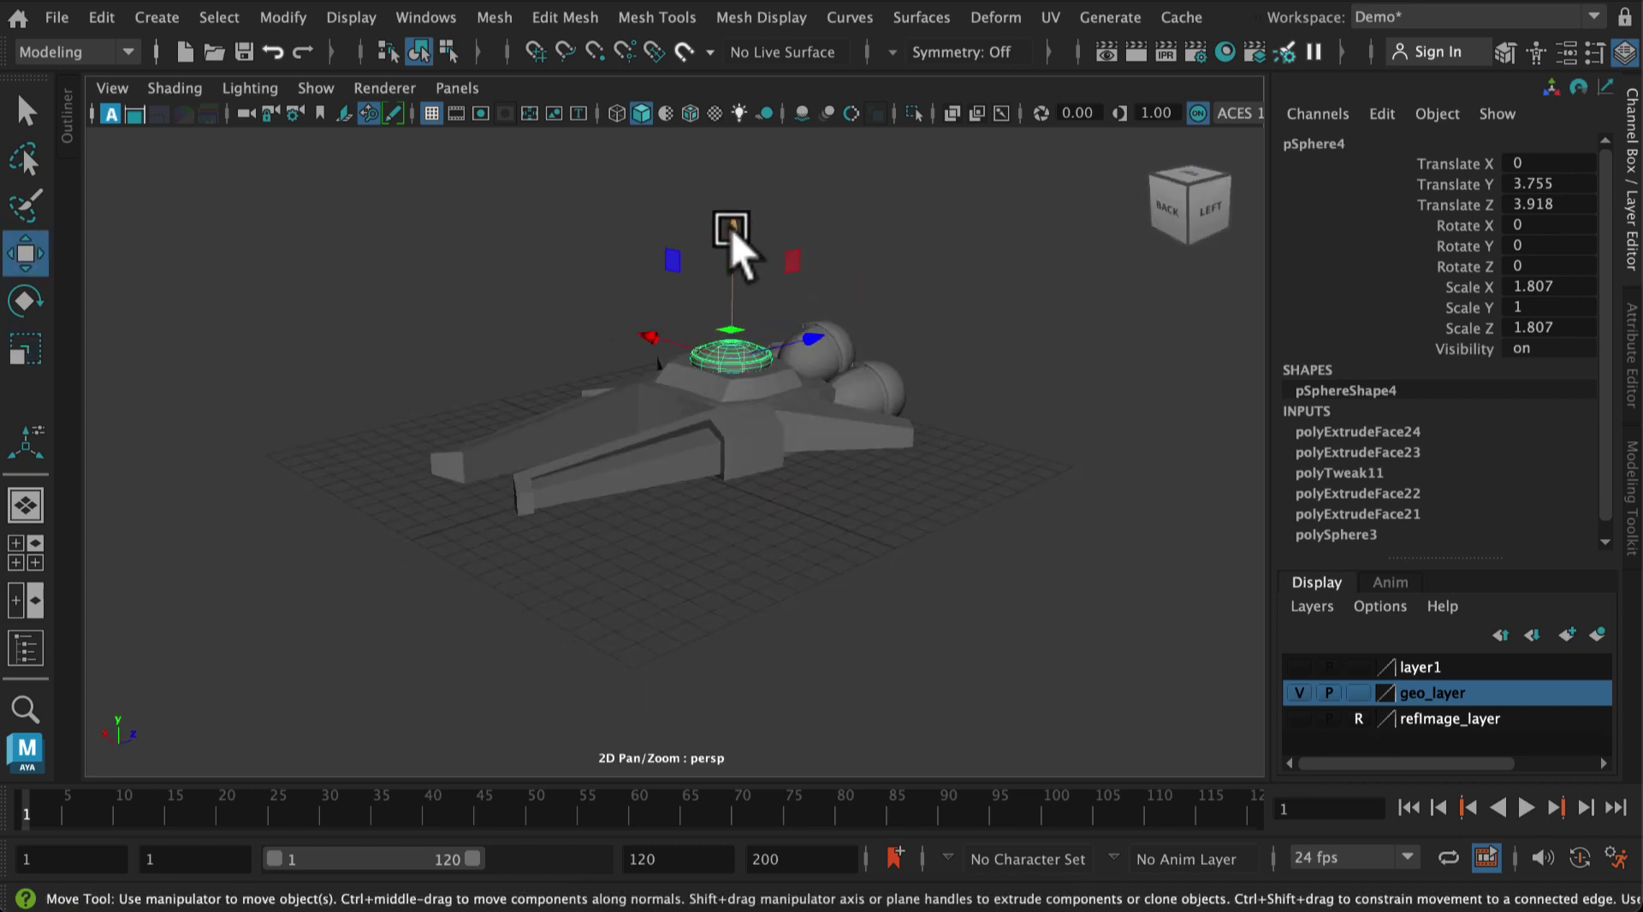
pyautogui.moveTo(732, 248); pyautogui.dragTo(846, 587)
pyautogui.keyDown('alt'); pyautogui.moveTo(882, 552); pyautogui.dragTo(1067, 602, button='right'); pyautogui.keyUp('alt')
pyautogui.click(1067, 595)
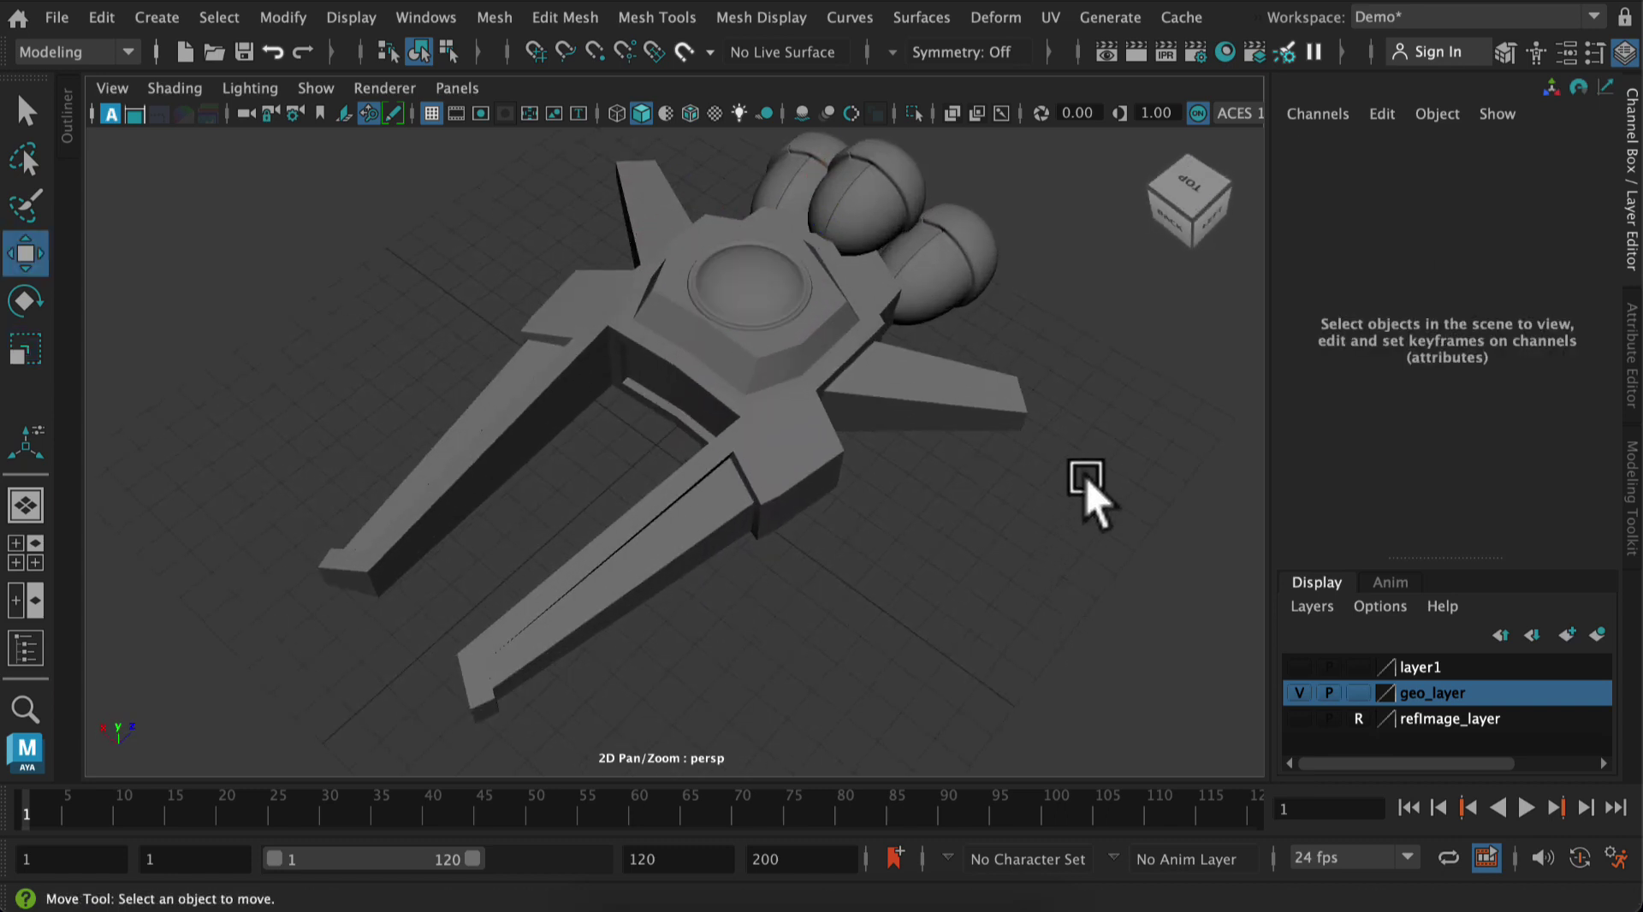
# Turn on wireframe on shaded and inspect the ship's edges from several angles
pyautogui.moveTo(1002, 515)
pyautogui.keyDown('alt'); pyautogui.mouseDown()
pyautogui.moveTo(958, 444)
pyautogui.moveTo(1056, 352)
pyautogui.mouseUp(); pyautogui.keyUp('alt')
pyautogui.click(1058, 356)
pyautogui.click(224, 207)
pyautogui.click(147, 89)
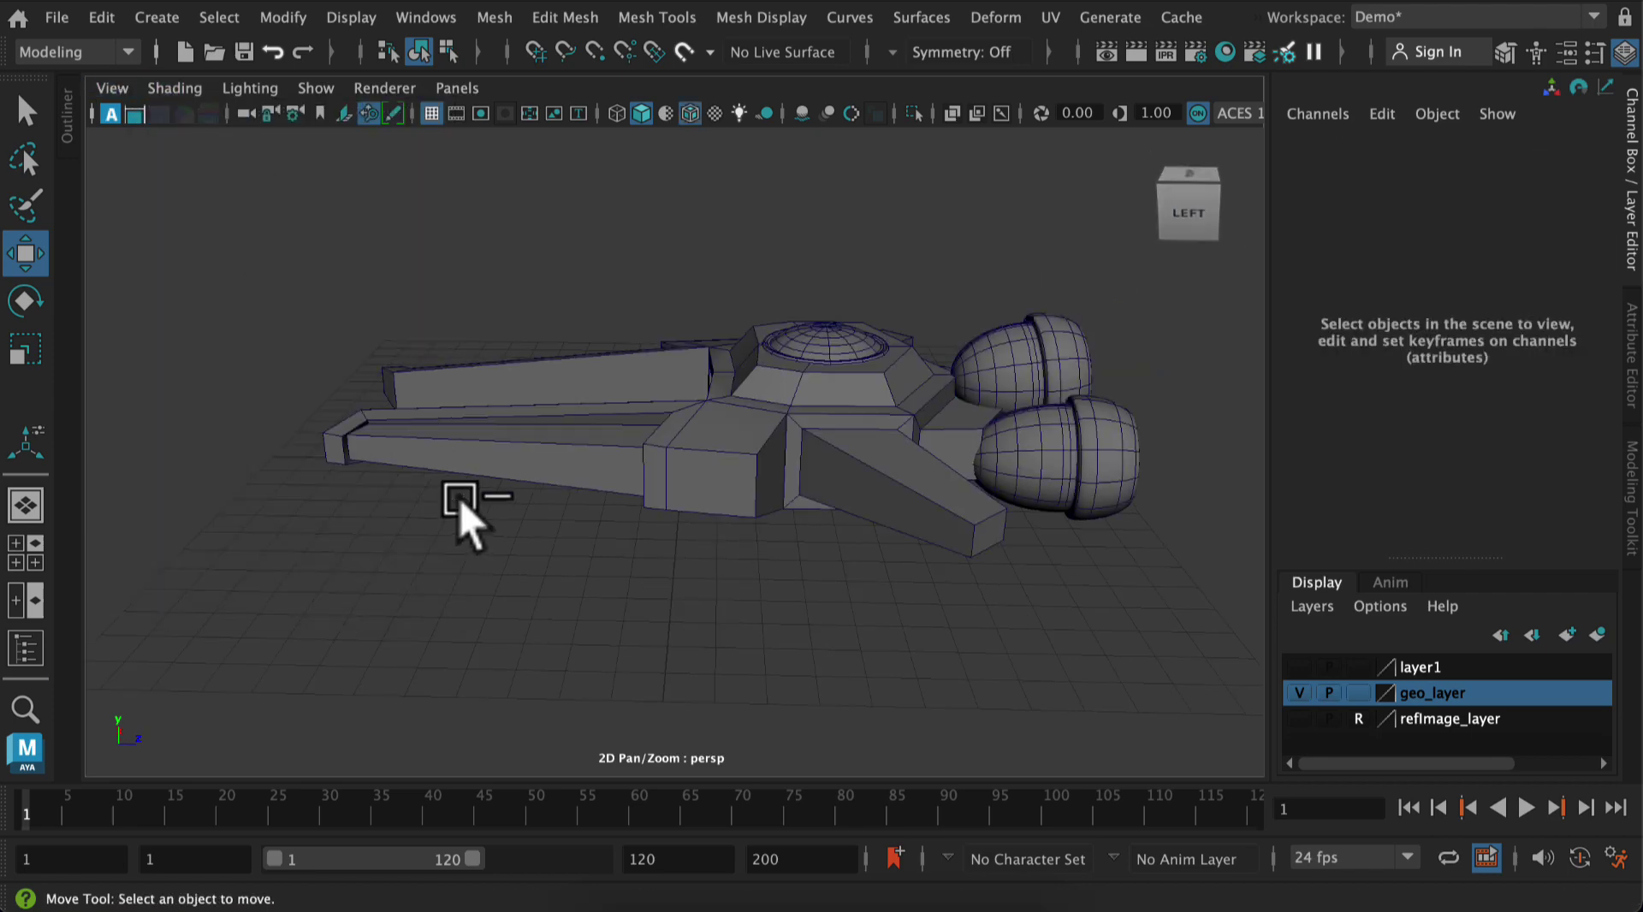
pyautogui.moveTo(458, 502)
pyautogui.keyDown('alt'); pyautogui.mouseDown()
pyautogui.moveTo(522, 560)
pyautogui.moveTo(477, 483)
pyautogui.moveTo(488, 499)
pyautogui.mouseUp(); pyautogui.keyUp('alt')
pyautogui.keyDown('alt'); pyautogui.moveTo(773, 608); pyautogui.dragTo(664, 616); pyautogui.keyUp('alt')
pyautogui.keyDown('alt'); pyautogui.moveTo(664, 616); pyautogui.dragTo(615, 499, button='right'); pyautogui.keyUp('alt')
pyautogui.keyDown('alt'); pyautogui.moveTo(612, 497); pyautogui.dragTo(556, 427, button='middle'); pyautogui.keyUp('alt')
# Select every visible part of the ship and add them all to geo_layer
pyautogui.moveTo(394, 189); pyautogui.dragTo(1094, 741)
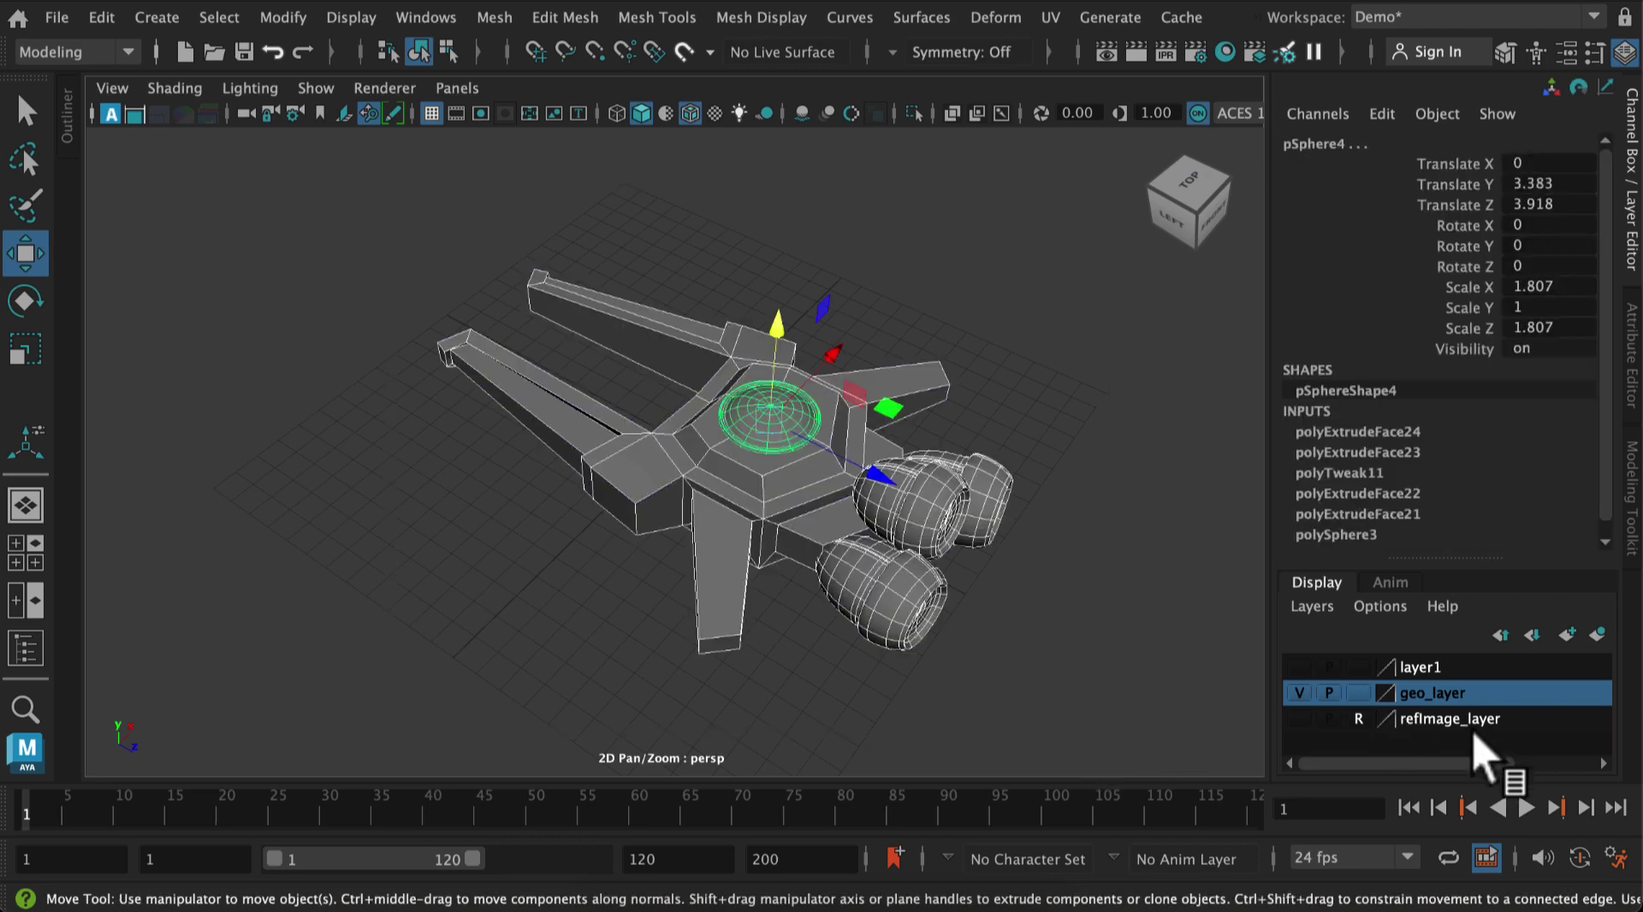
pyautogui.rightClick(1421, 695)
pyautogui.click(1438, 438)
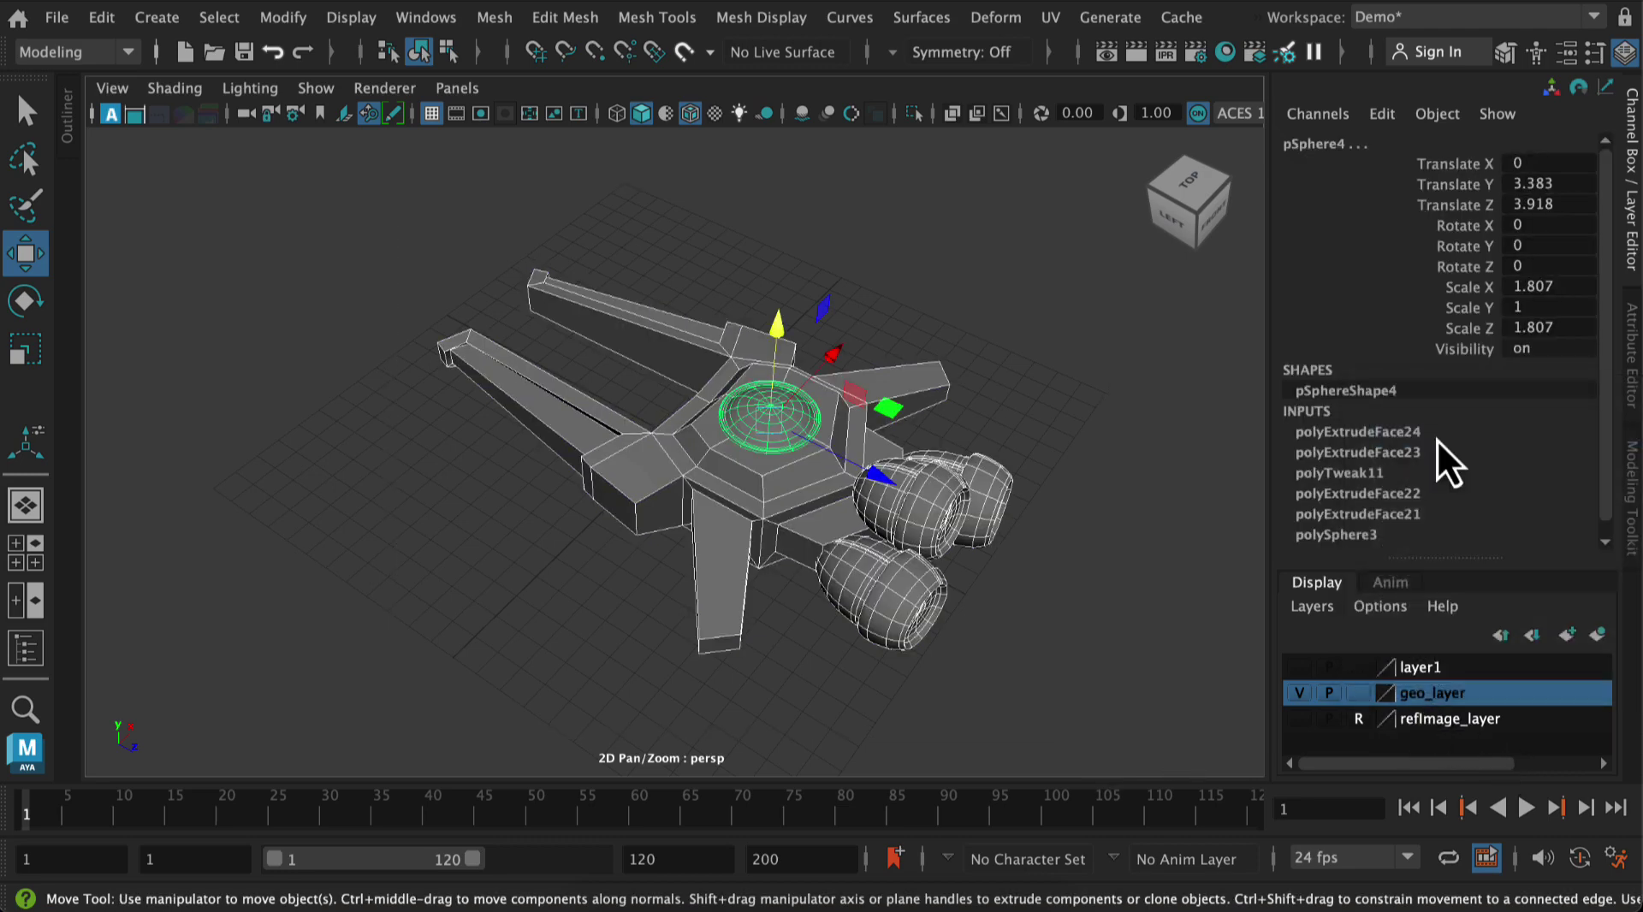
# Add the selected ship parts, including the top dome, to geo_layer and combine them into one group, with the Outliner shown
pyautogui.rightClick(1453, 695)
pyautogui.moveTo(1459, 556)
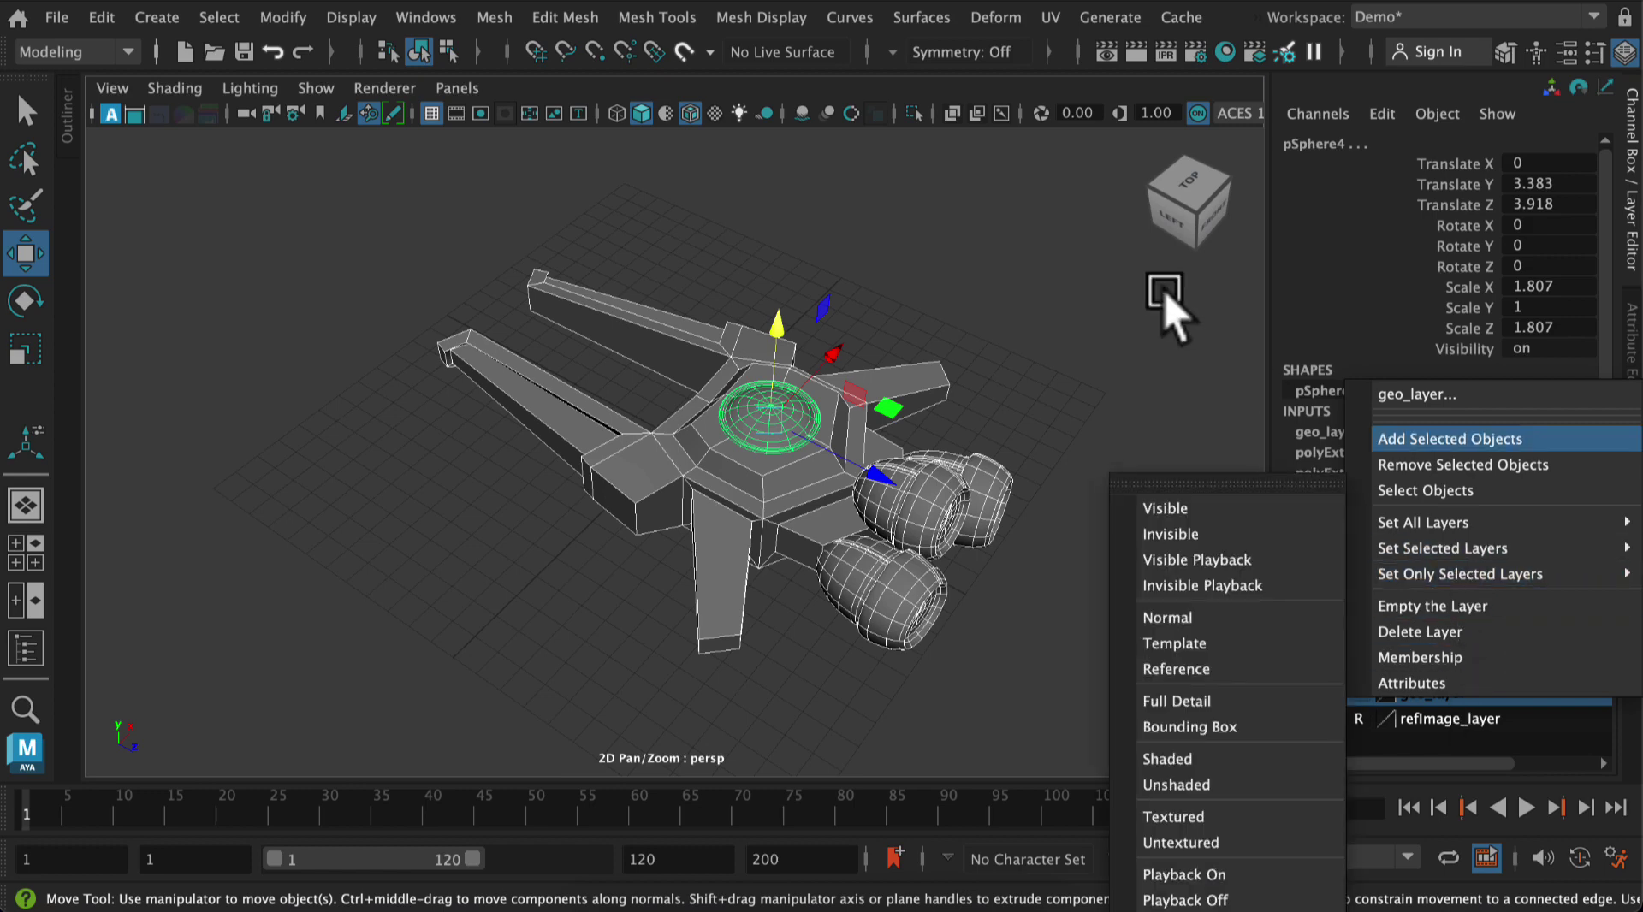
pyautogui.click(69, 128)
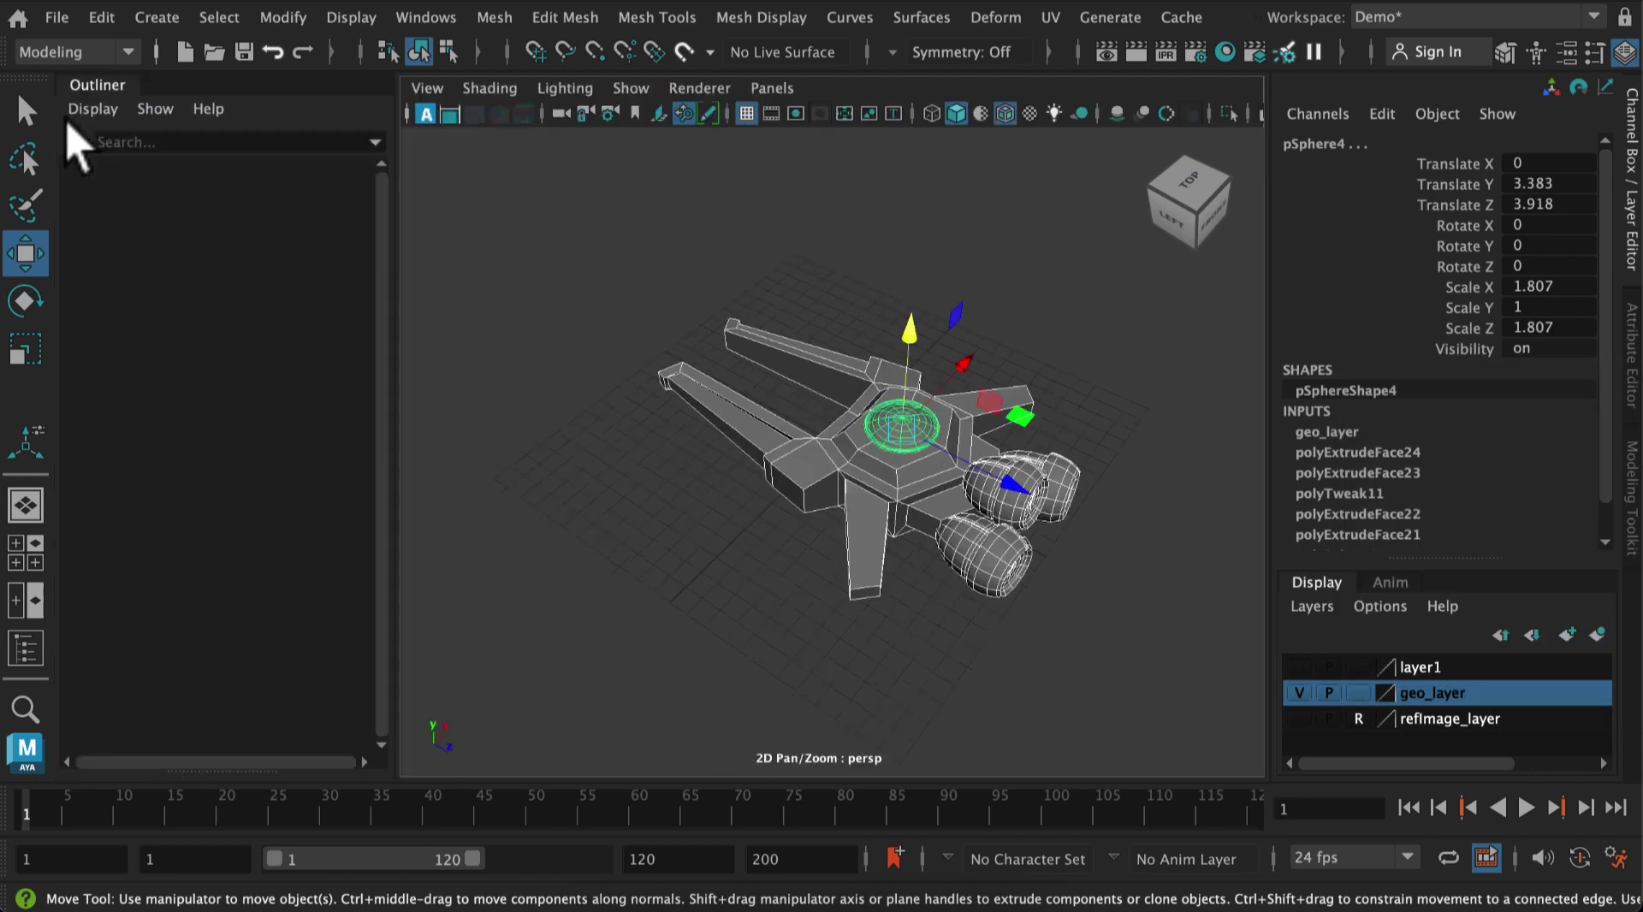
pyautogui.click(115, 26)
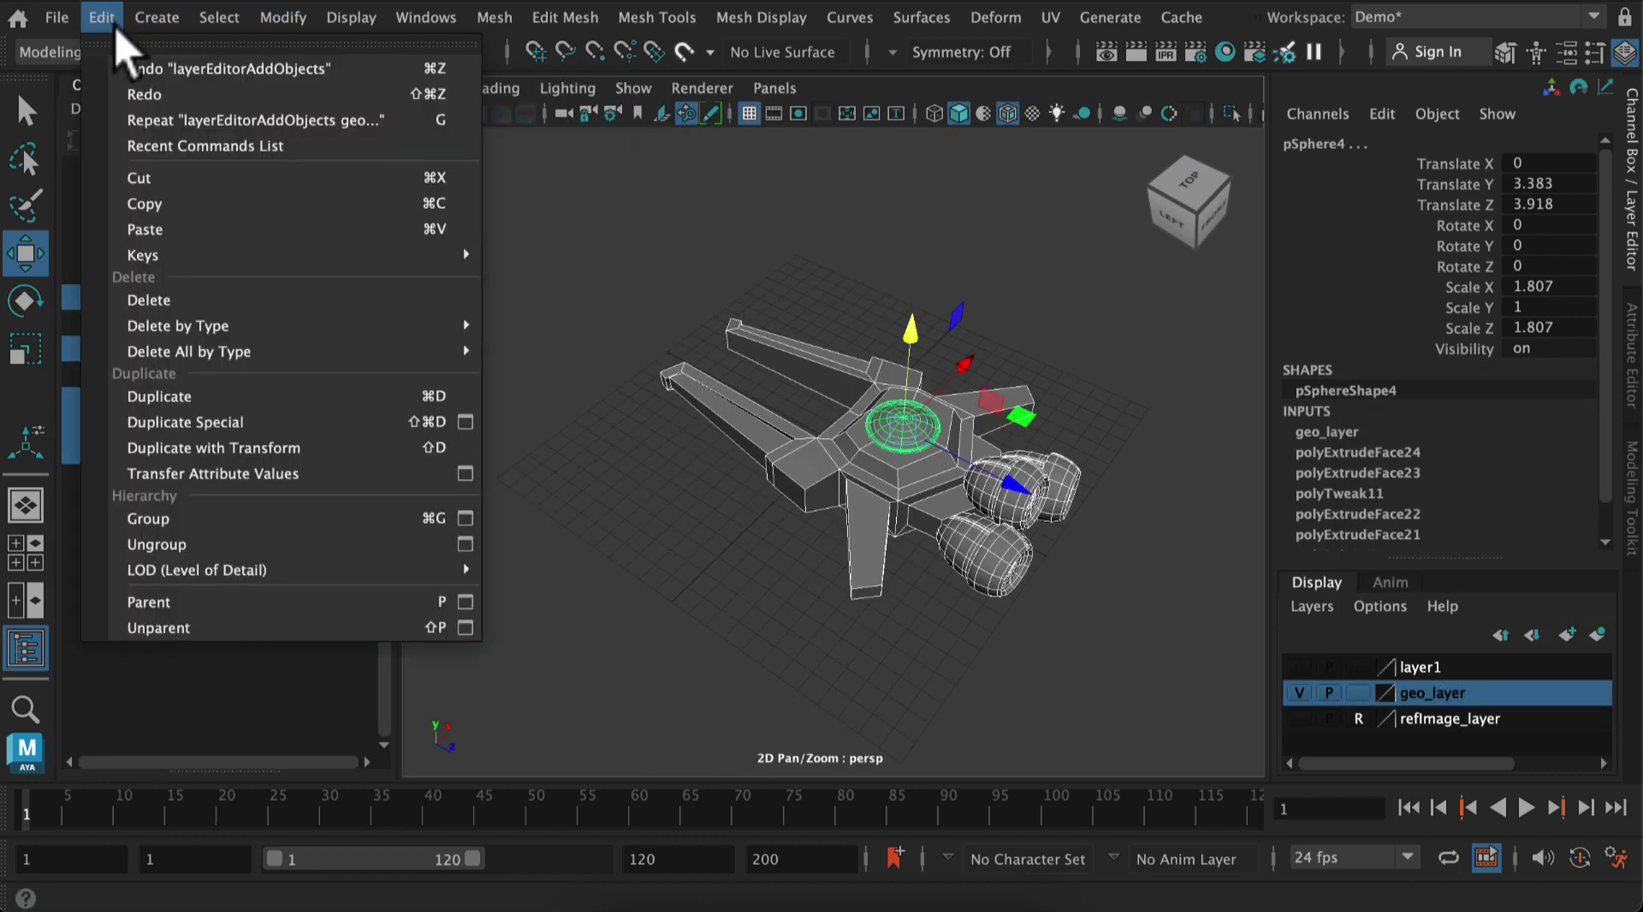
pyautogui.click(182, 517)
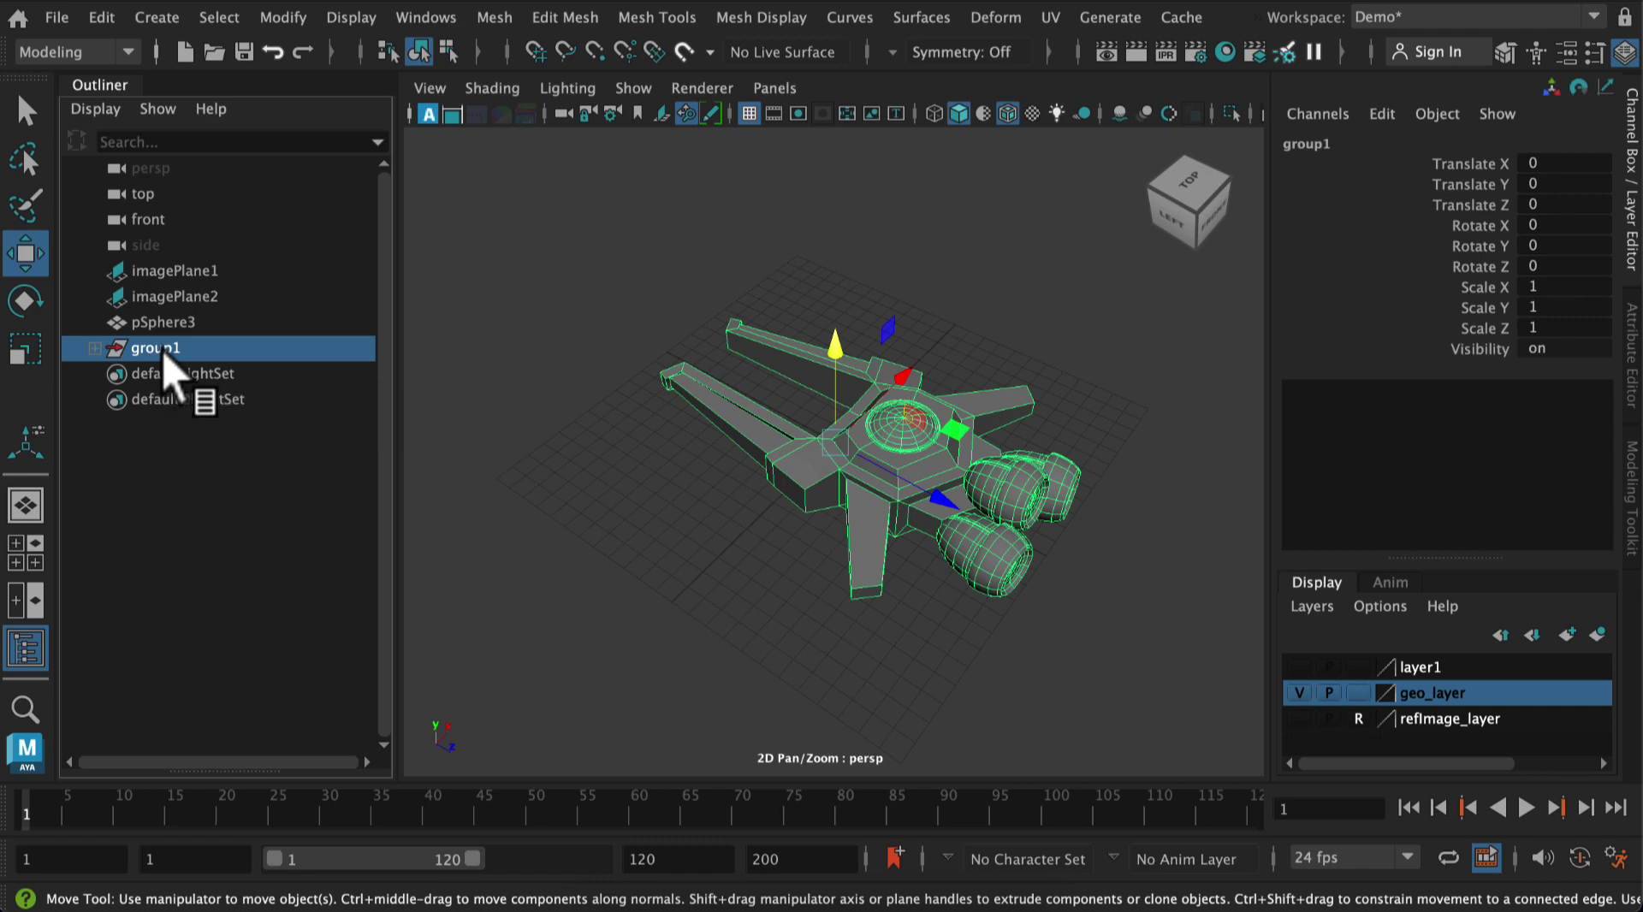
# Select the new group containing the ship parts in the Outliner and open its name for editing
pyautogui.click(671, 487)
pyautogui.moveTo(582, 229); pyautogui.dragTo(1105, 685)
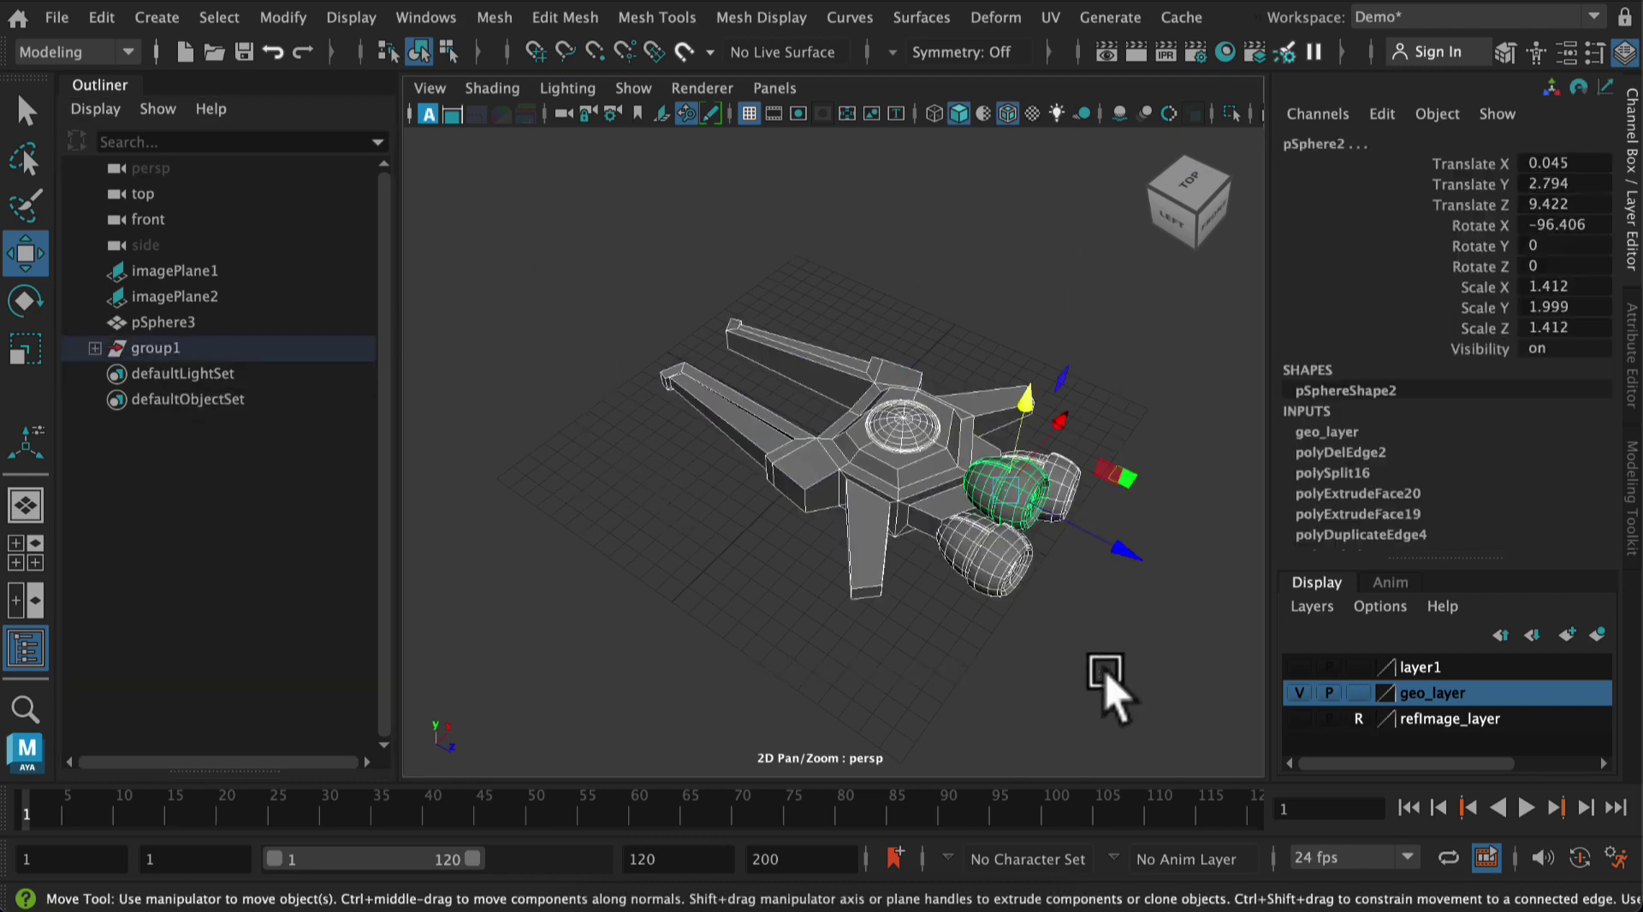
pyautogui.click(155, 351)
pyautogui.doubleClick(154, 349)
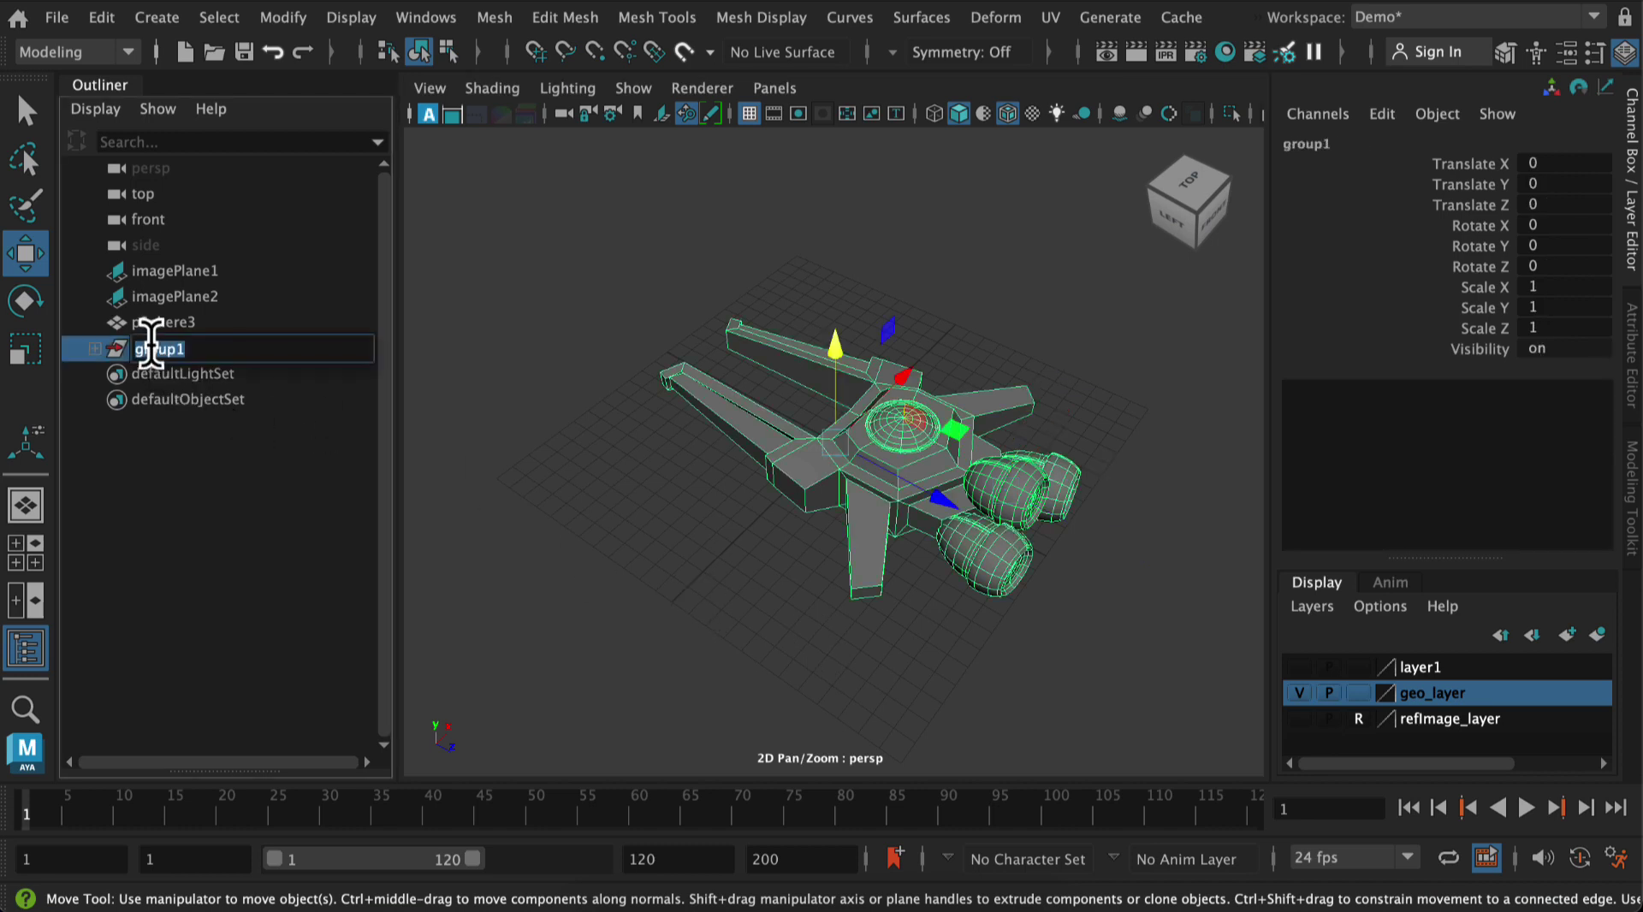